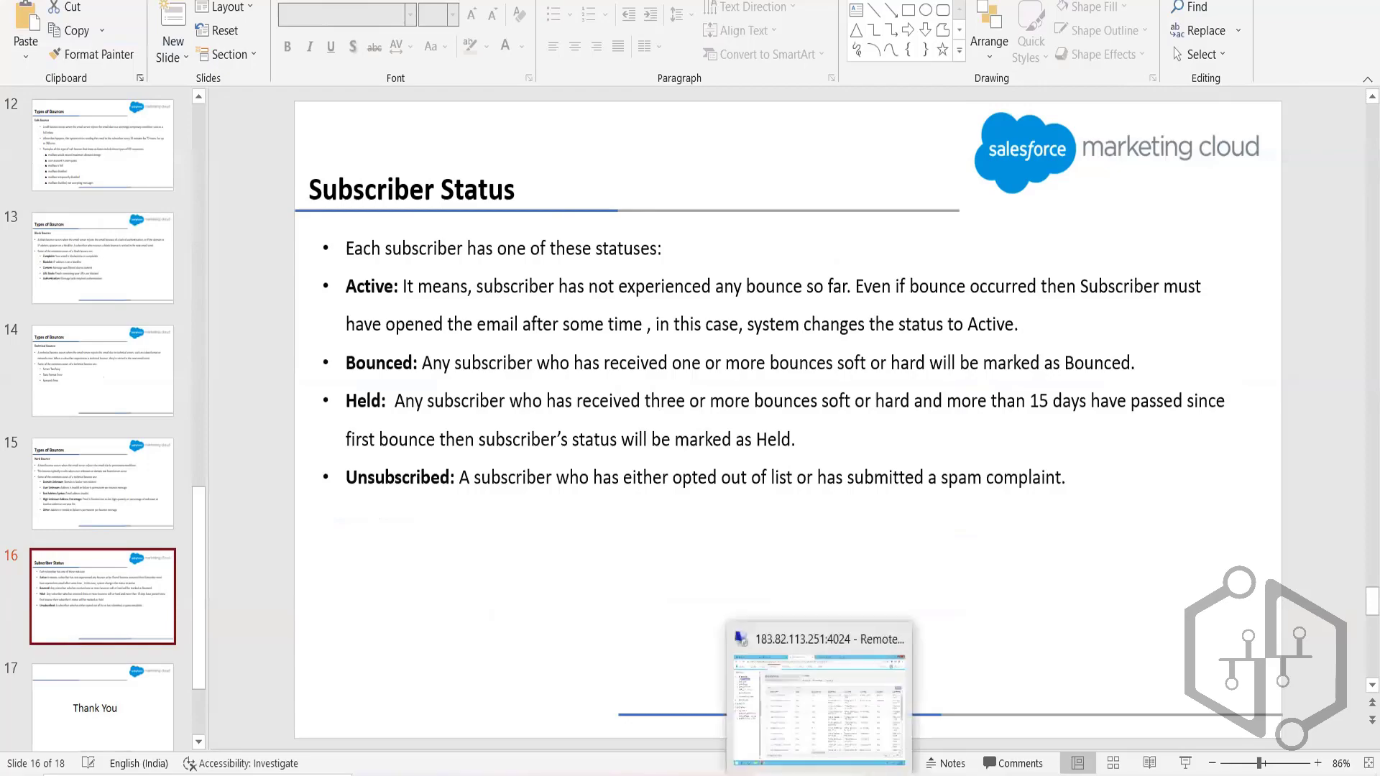
Step: Switch to the remote Marketing Cloud session and open the first listed subscriber's properties from All Subscribers, closing them again
click(854, 699)
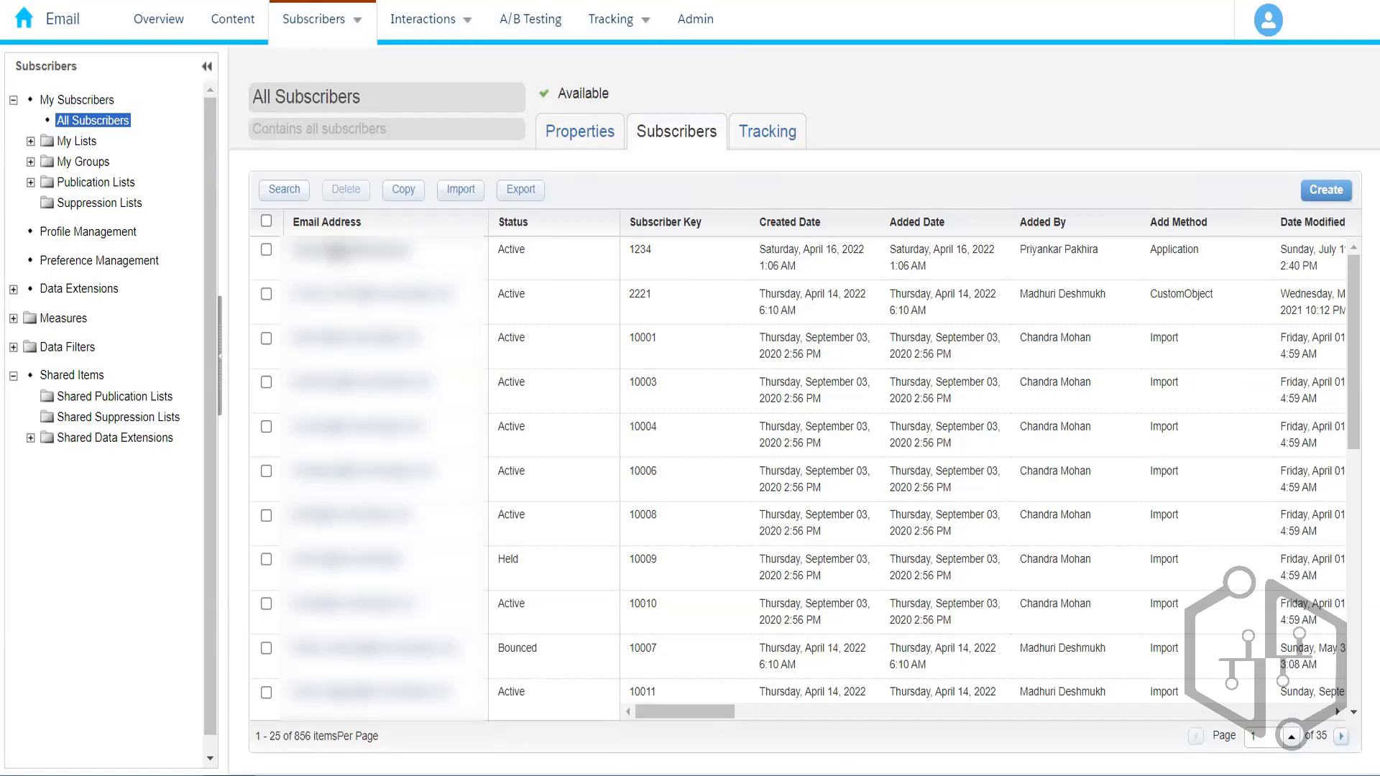
click(502, 270)
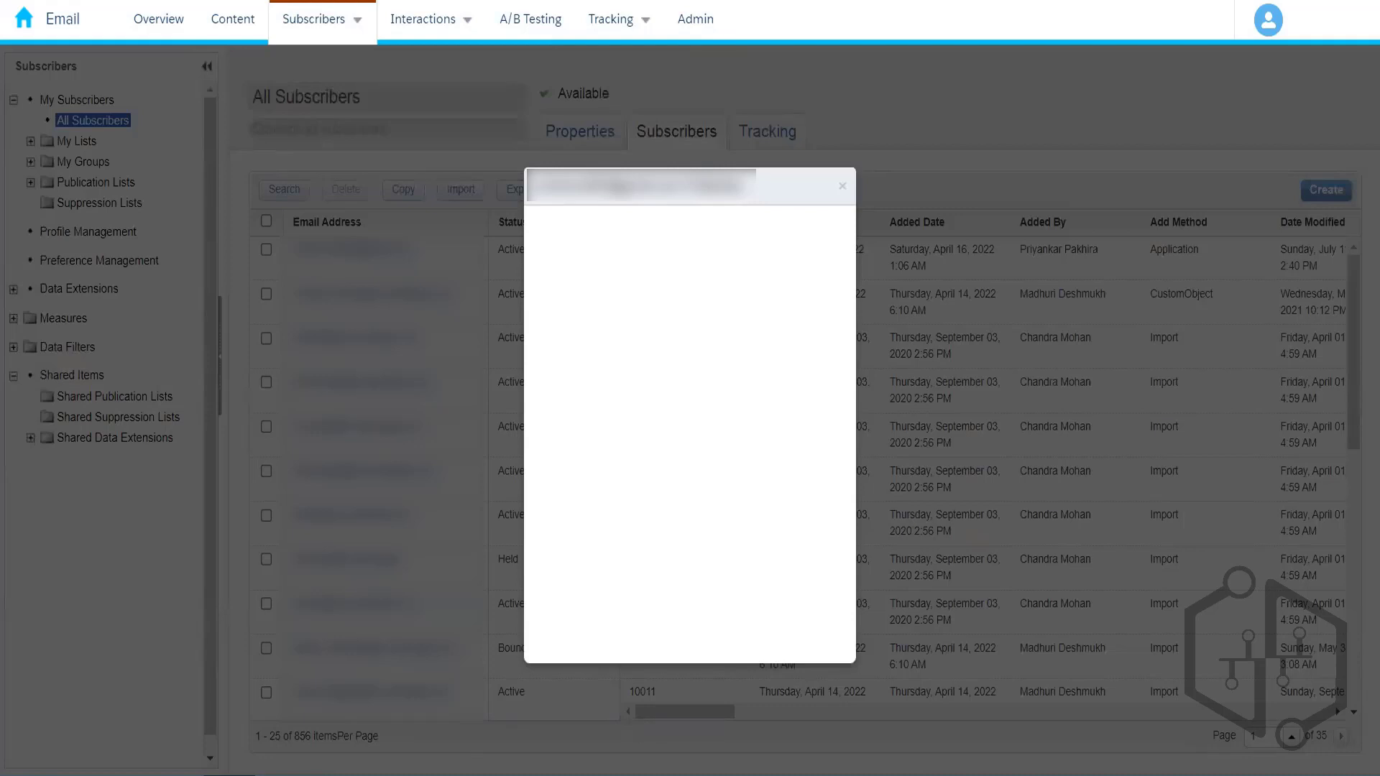
triple_click(662, 187)
click(770, 202)
click(843, 189)
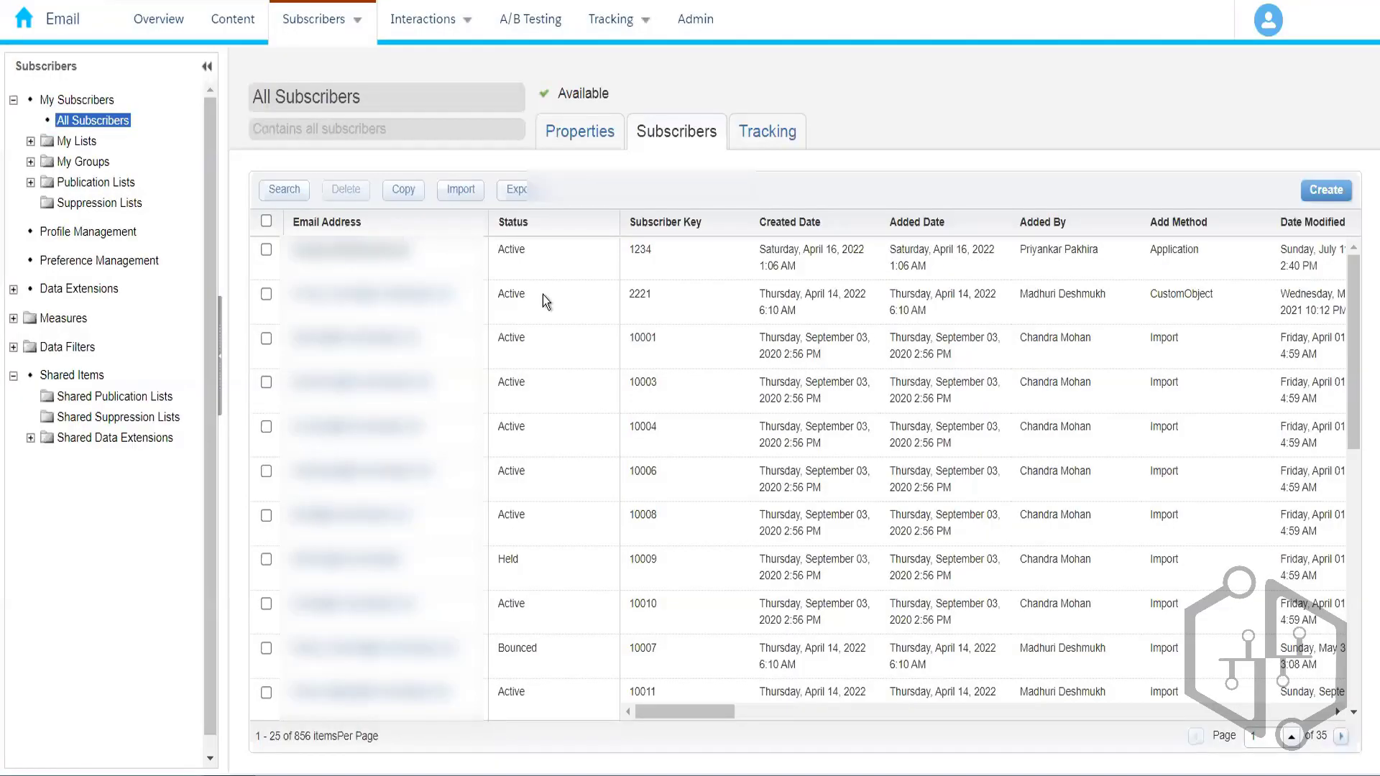
Step: Reopen the first listed subscriber's General properties, check what the status icon means, and close the dialog
click(641, 352)
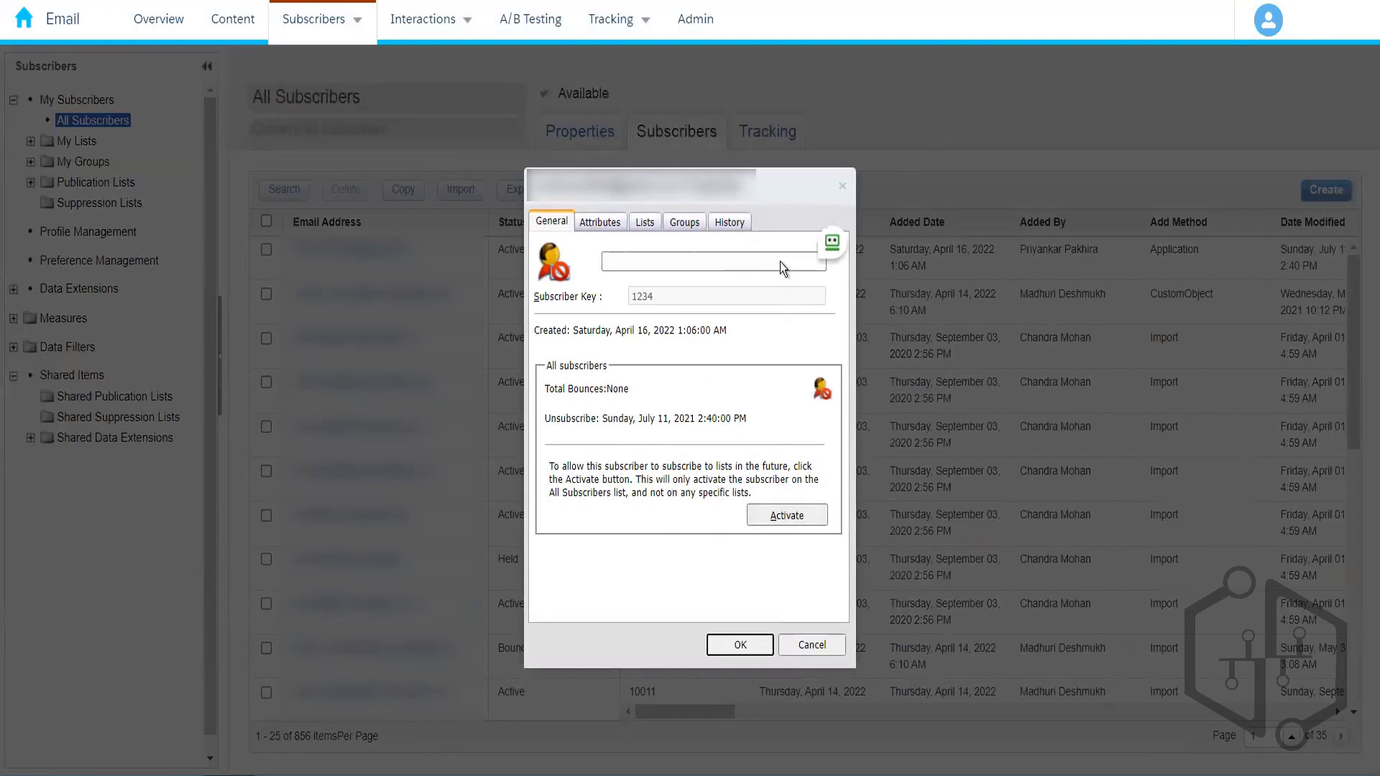
click(832, 243)
click(835, 217)
mouse_move(554, 263)
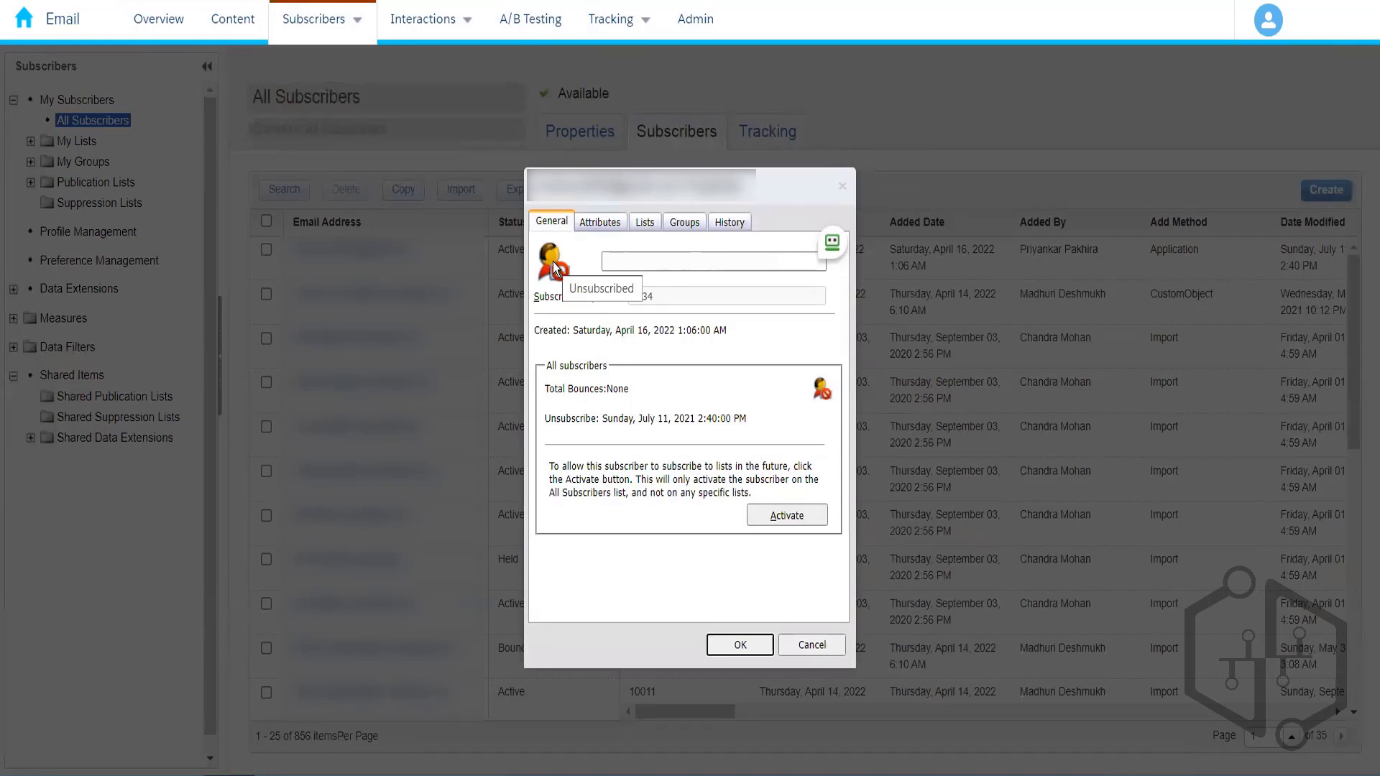
click(839, 191)
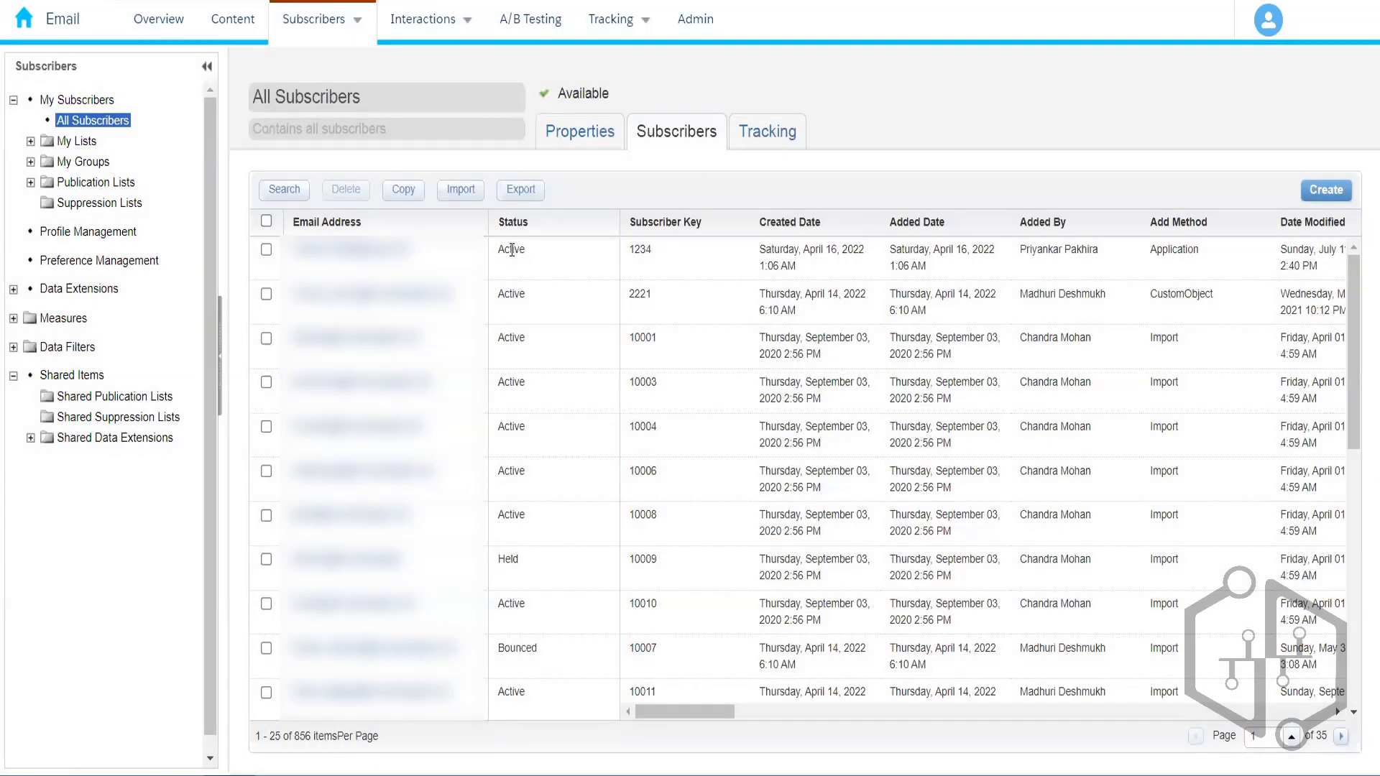
Step: Compare the first subscriber's listed status with its properties, and examine the General properties of the third listed subscriber
double_click(518, 248)
click(575, 257)
click(362, 250)
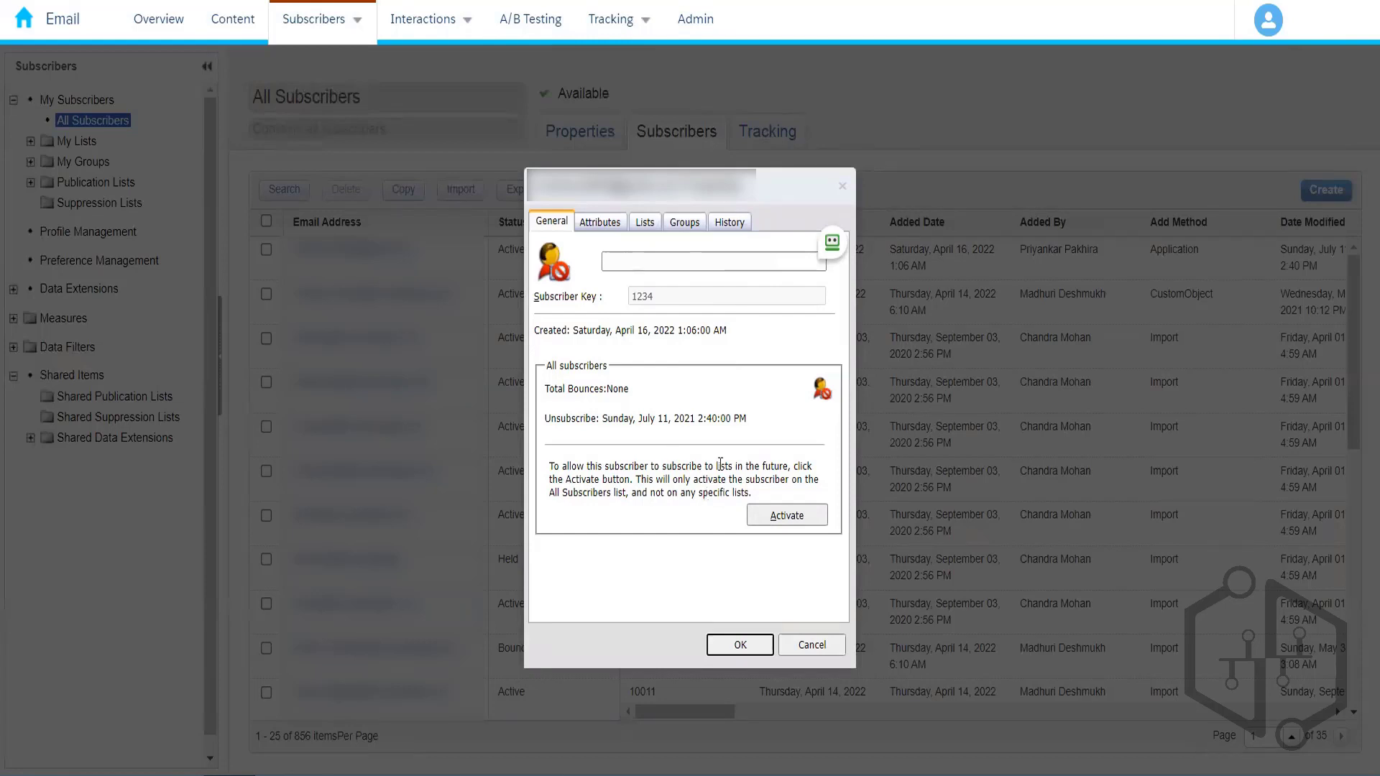
click(842, 187)
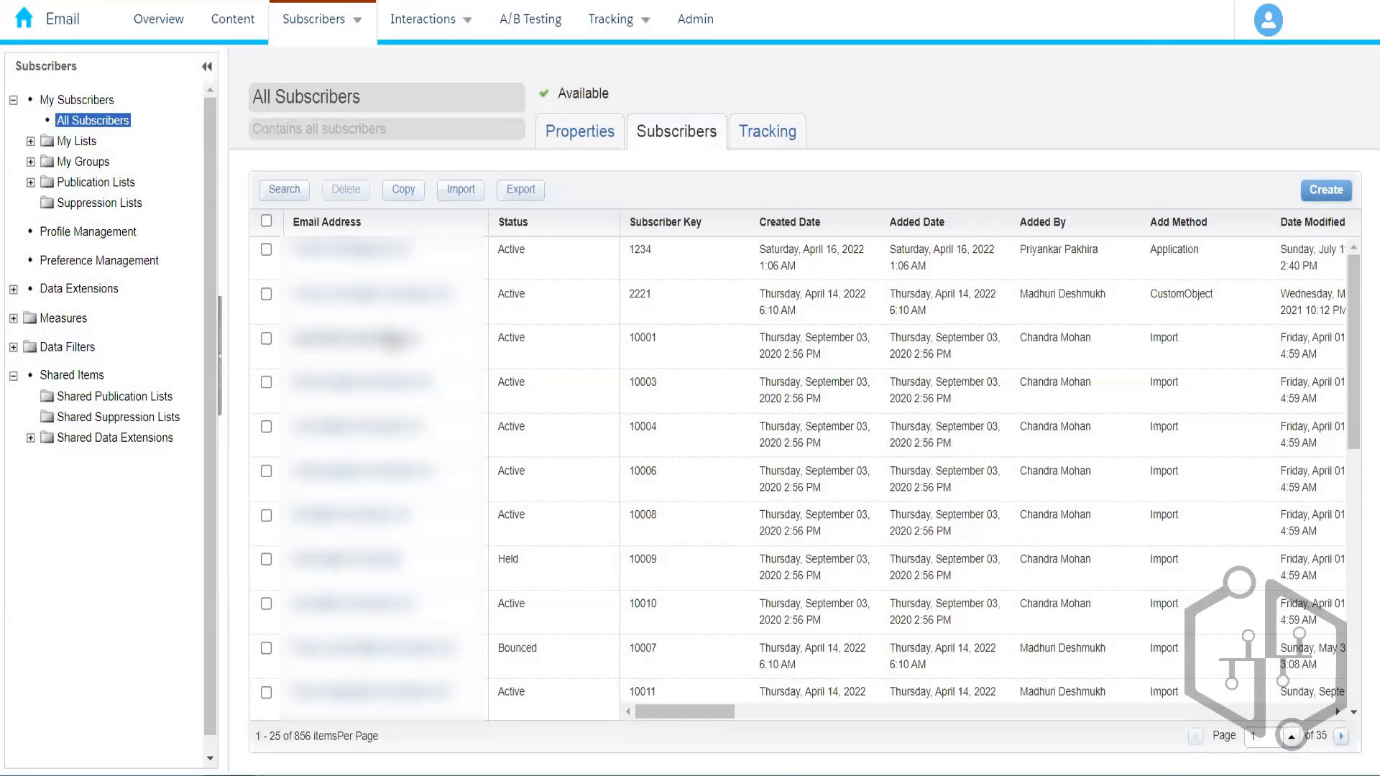
click(392, 338)
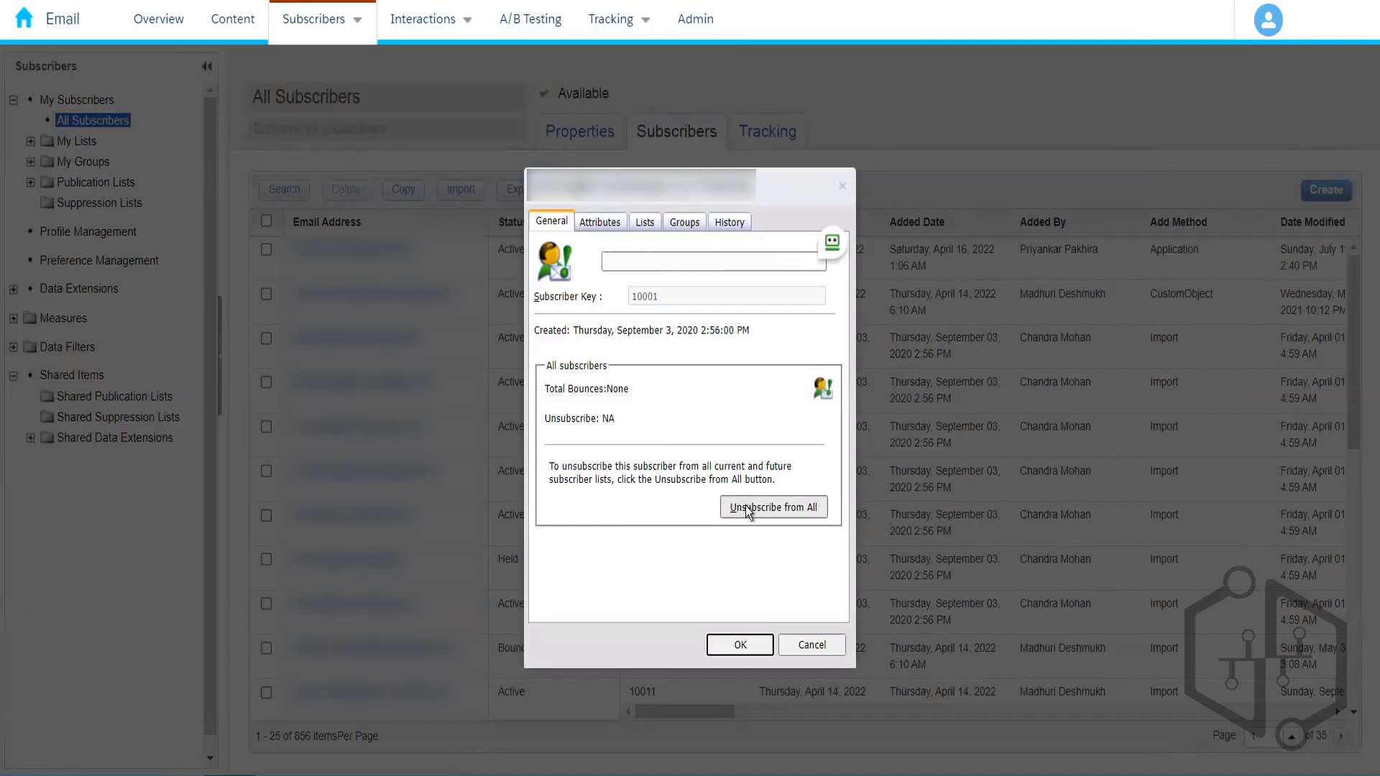
click(843, 185)
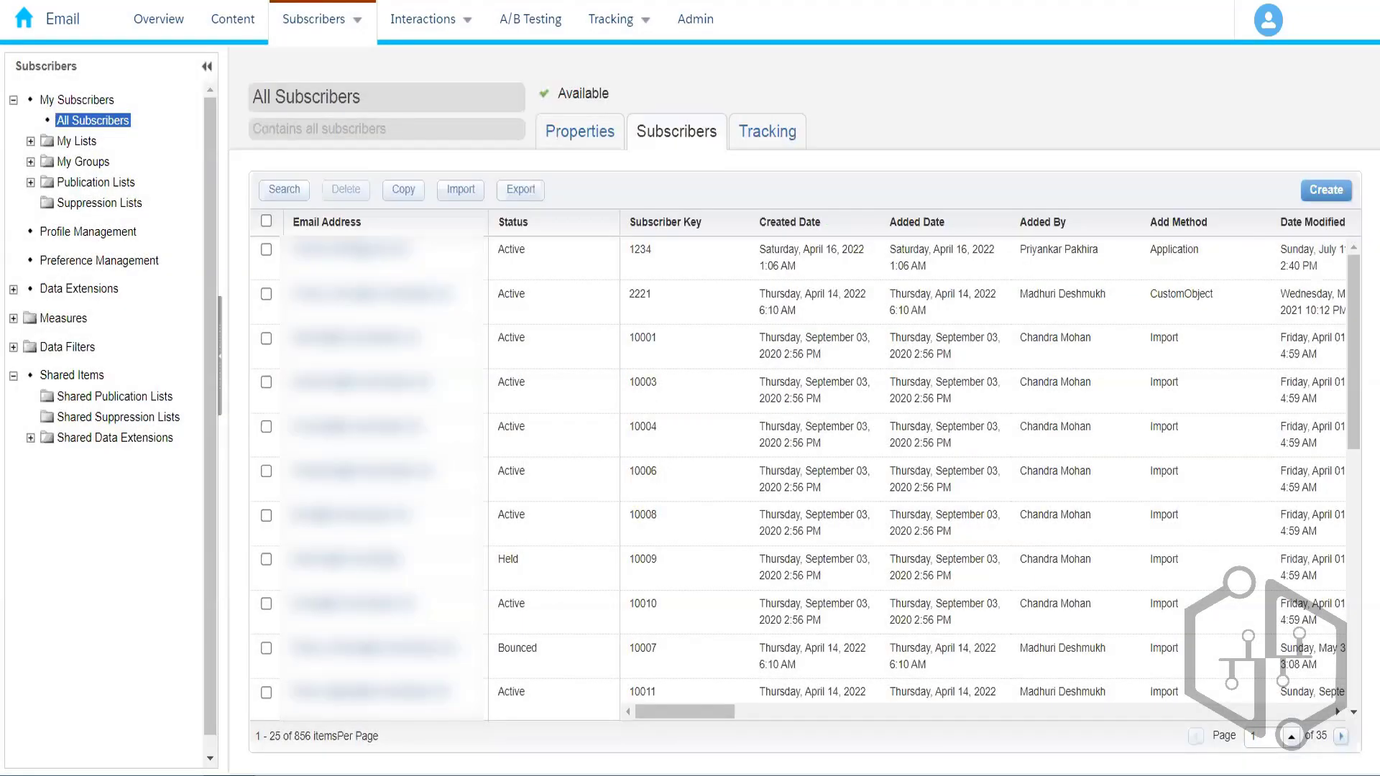
Step: Switch to the PowerPoint training presentation and go back through its slides to the Agenda on slide 2
key(alt+Tab)
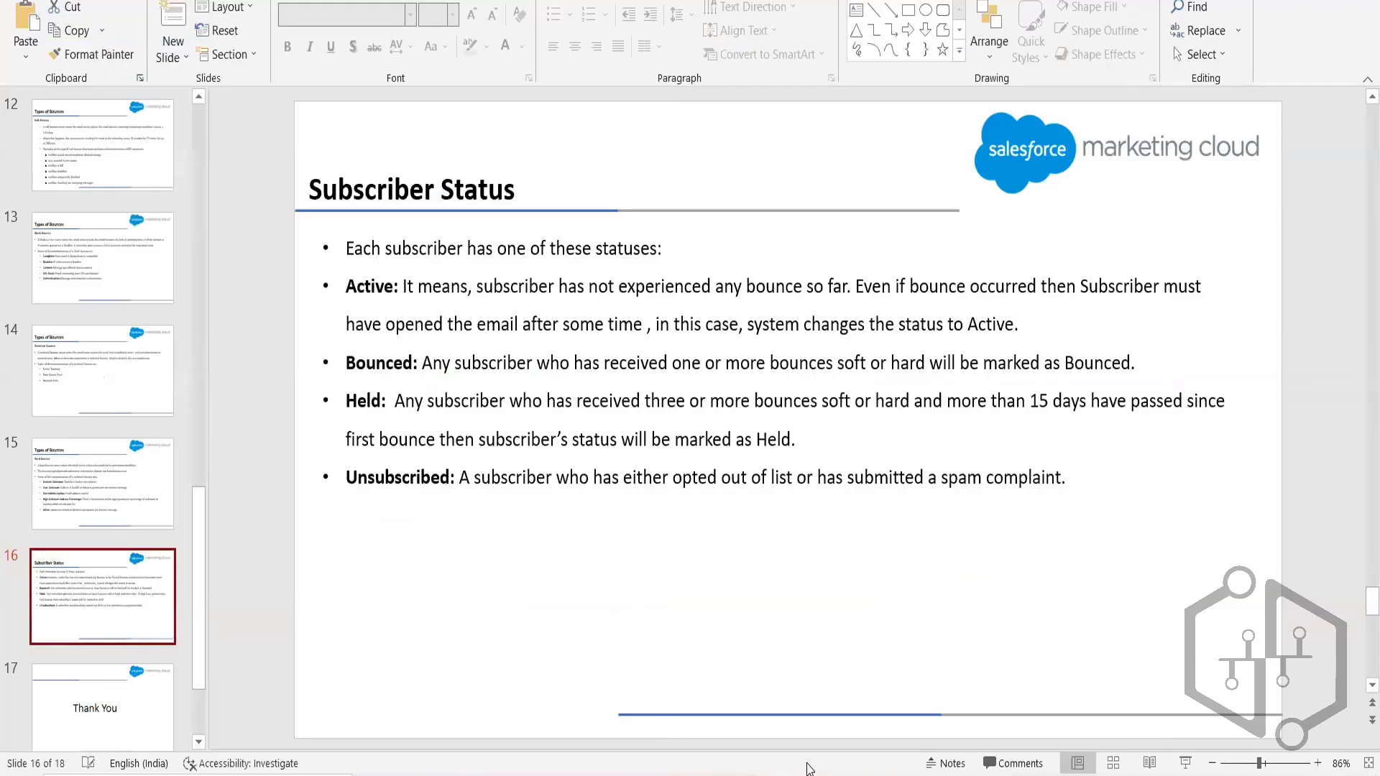
mouse_move(820, 775)
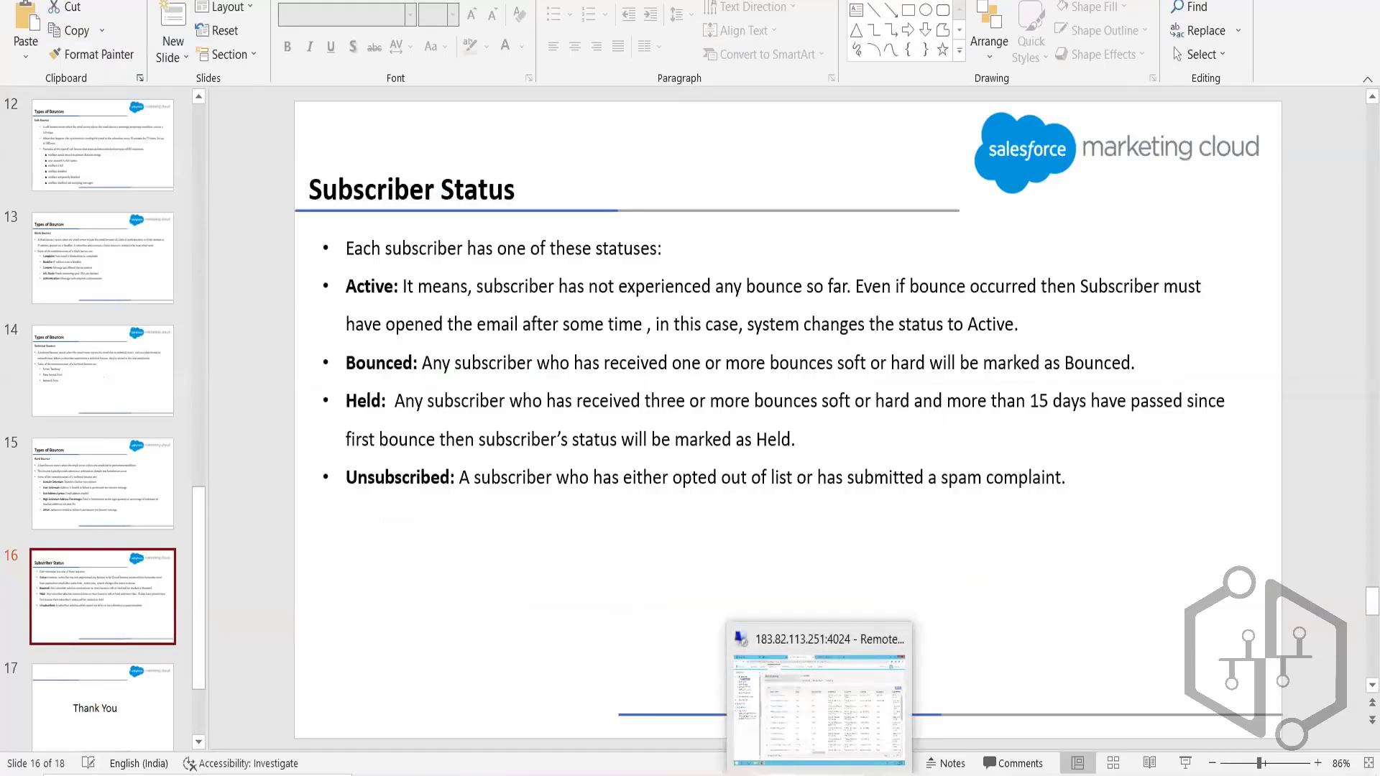
click(147, 515)
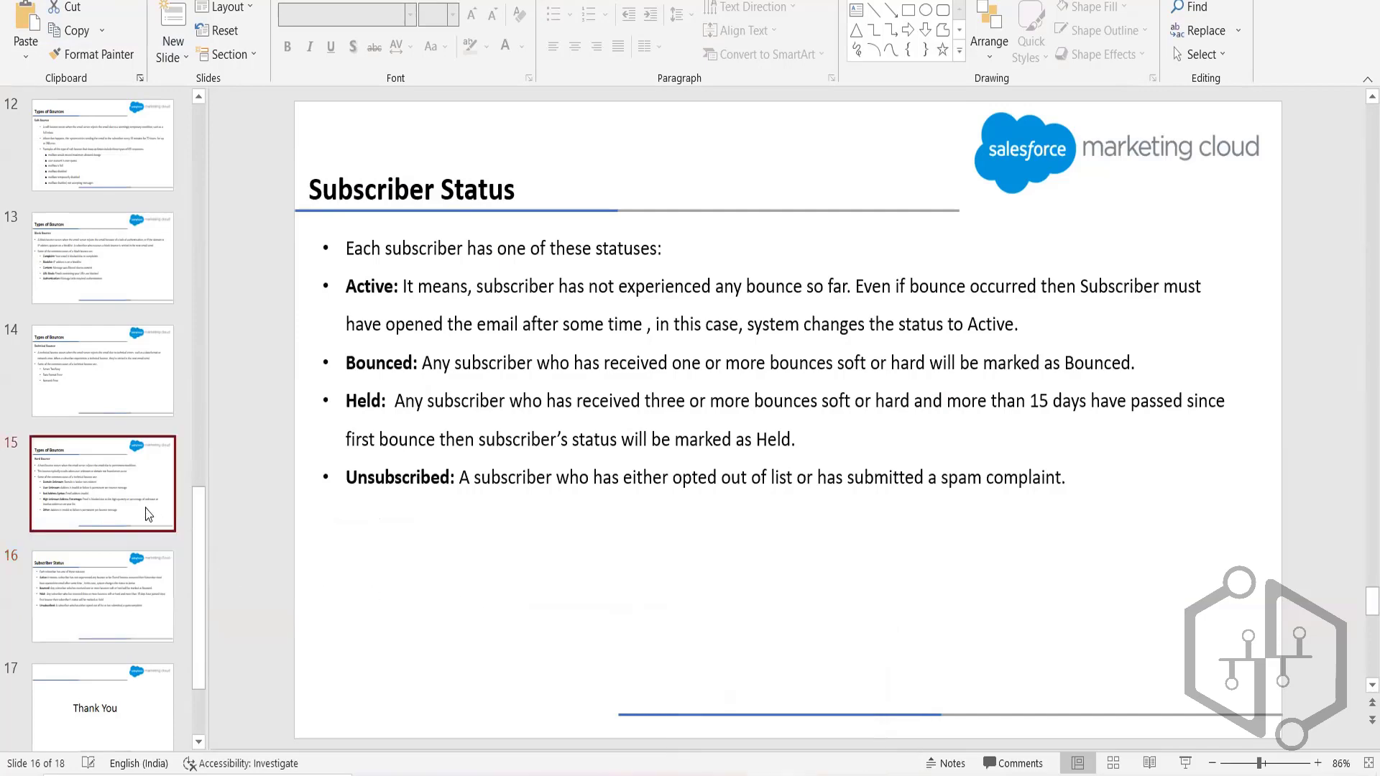
key(Up)
key(Up)
key(Up)
key(Up)
key(Up)
key(Up)
key(Up)
key(Up)
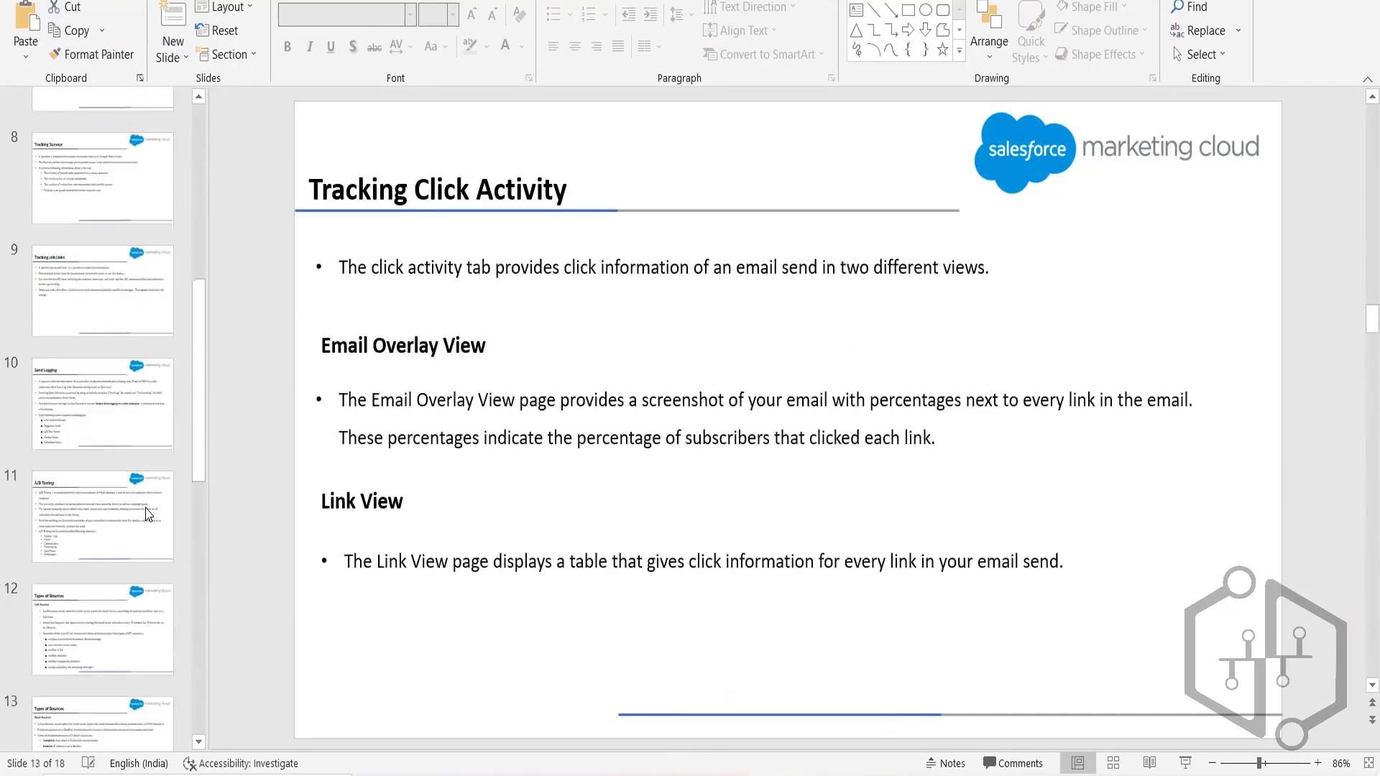
key(Home)
key(Down)
key(Down)
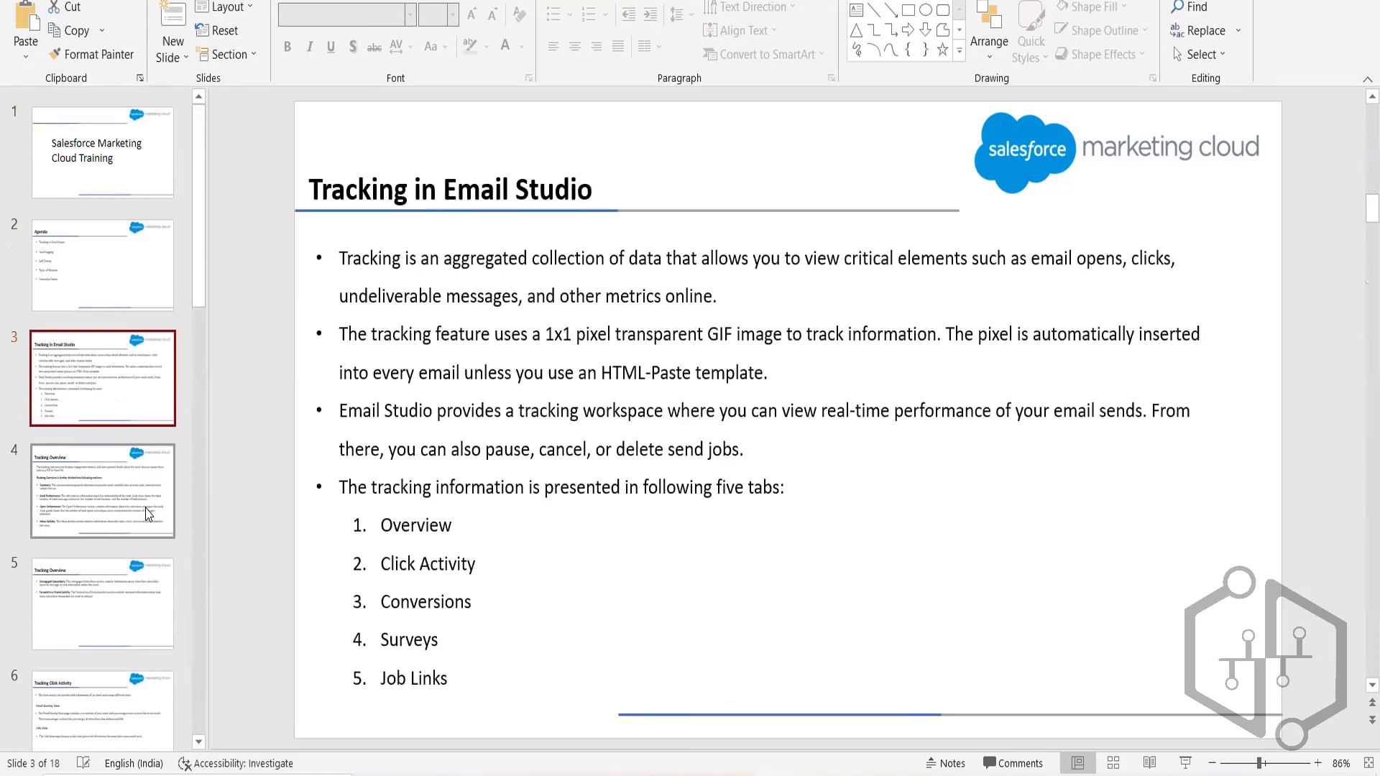
key(Up)
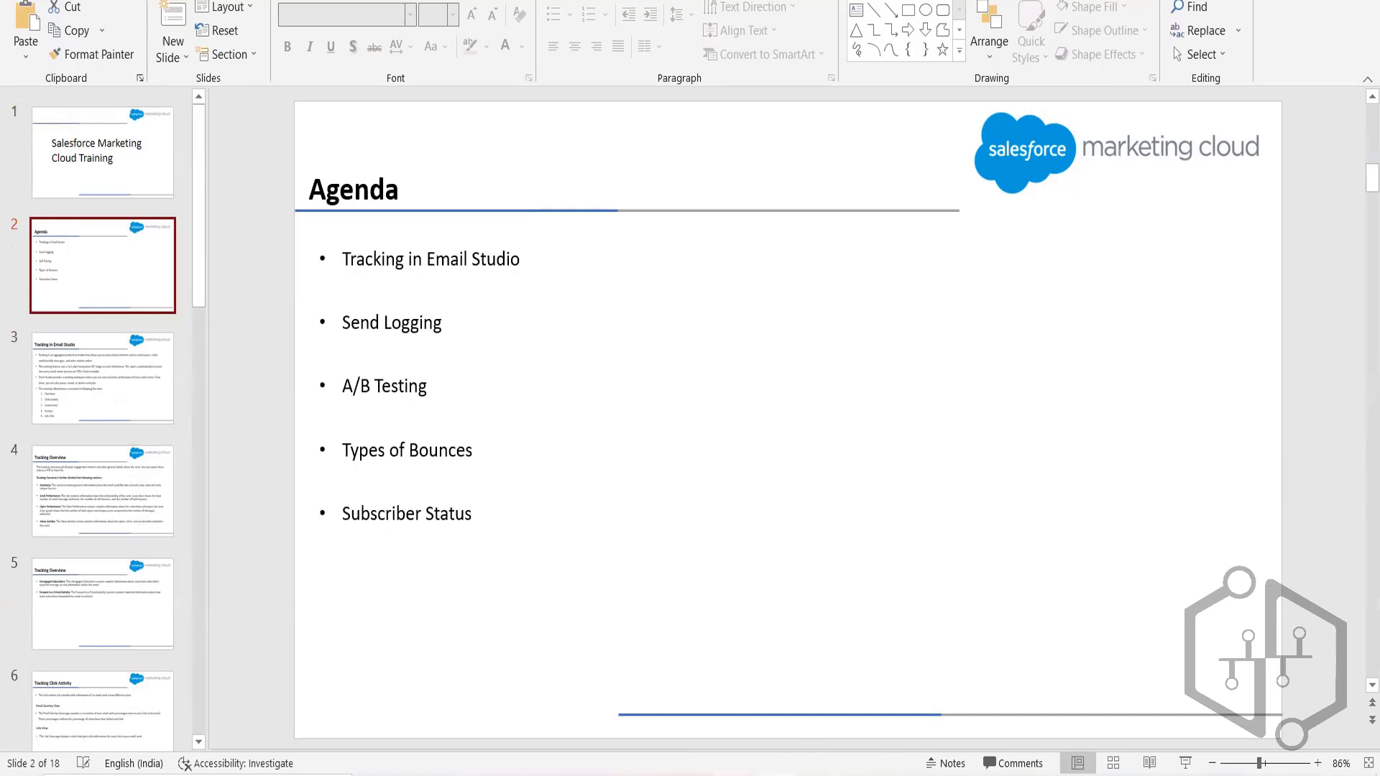
Step: Open the SFMC Email Studio Part 2 presentation from the Notes folder and show its Agenda slide
mouse_move(506, 775)
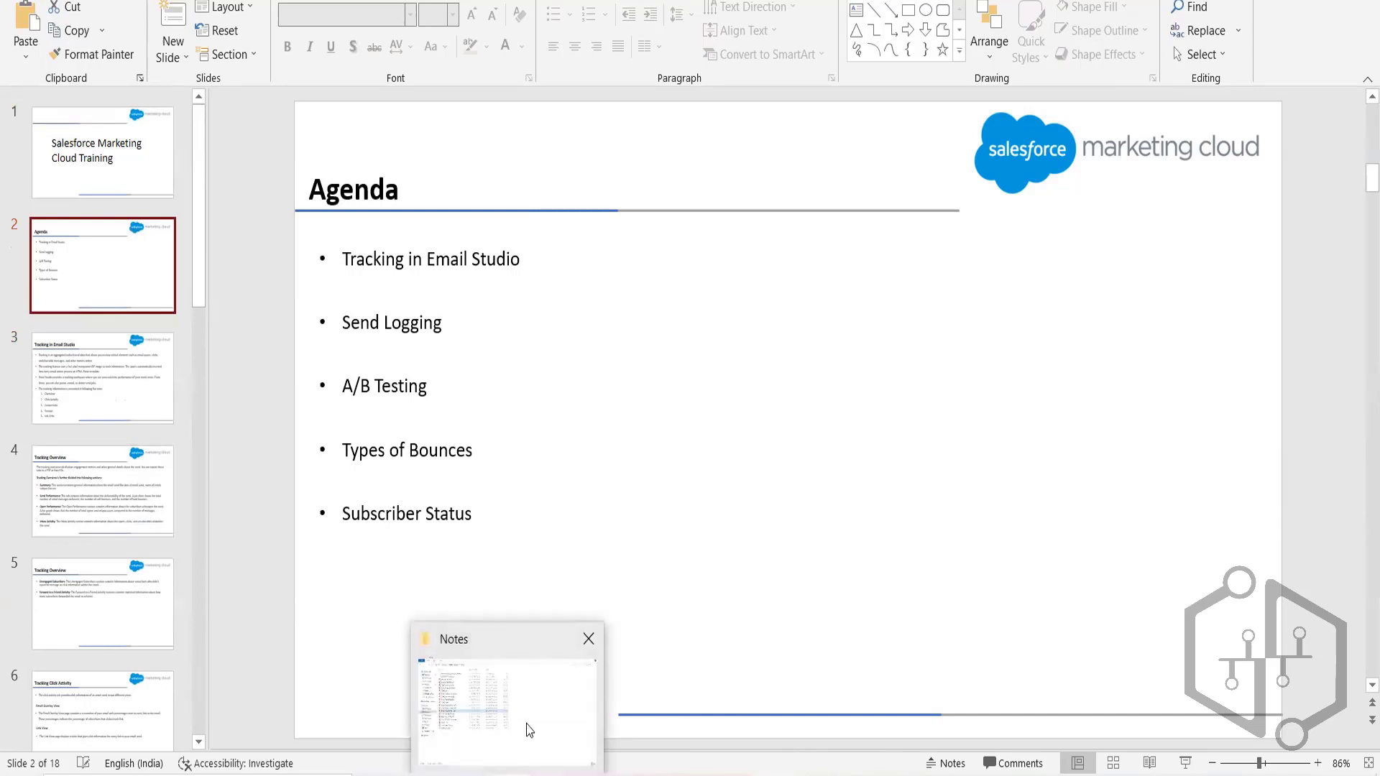
click(558, 727)
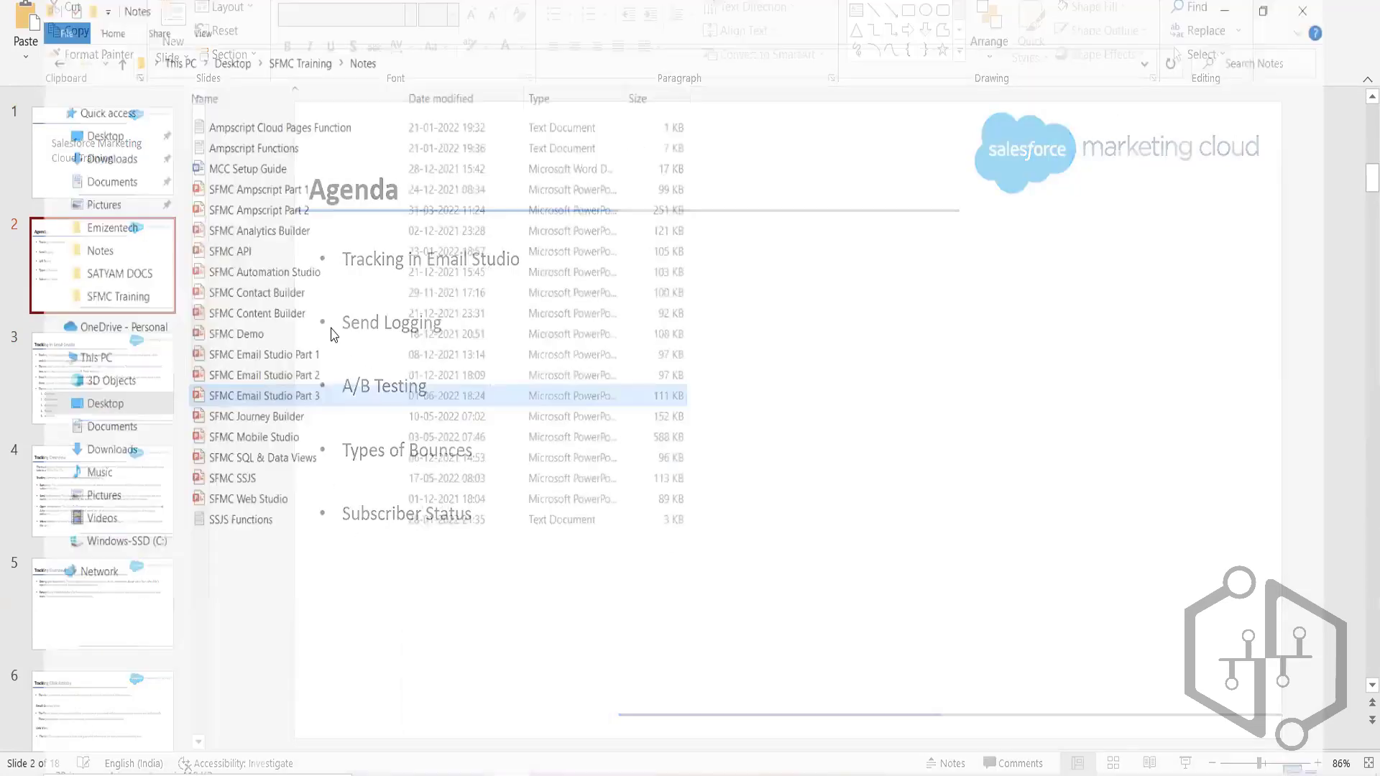
double_click(333, 335)
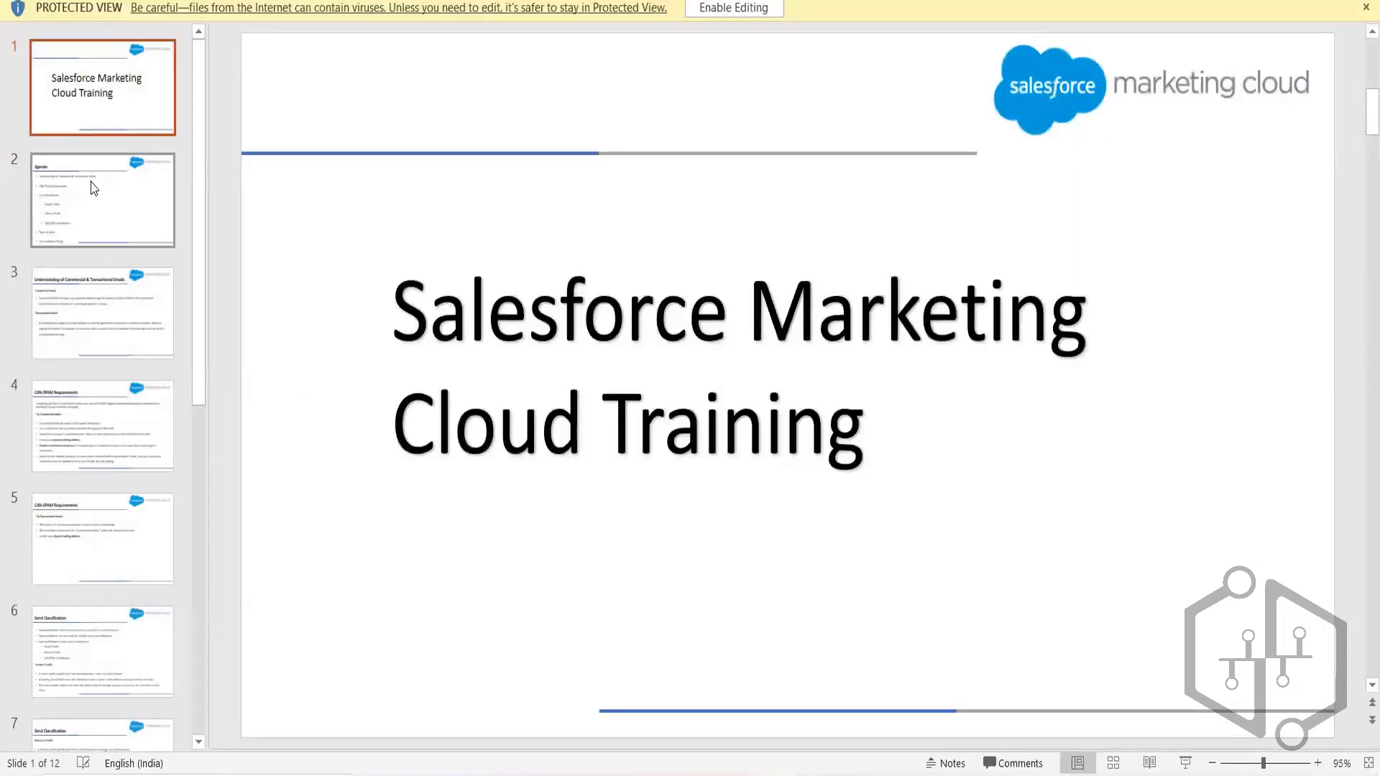
click(94, 186)
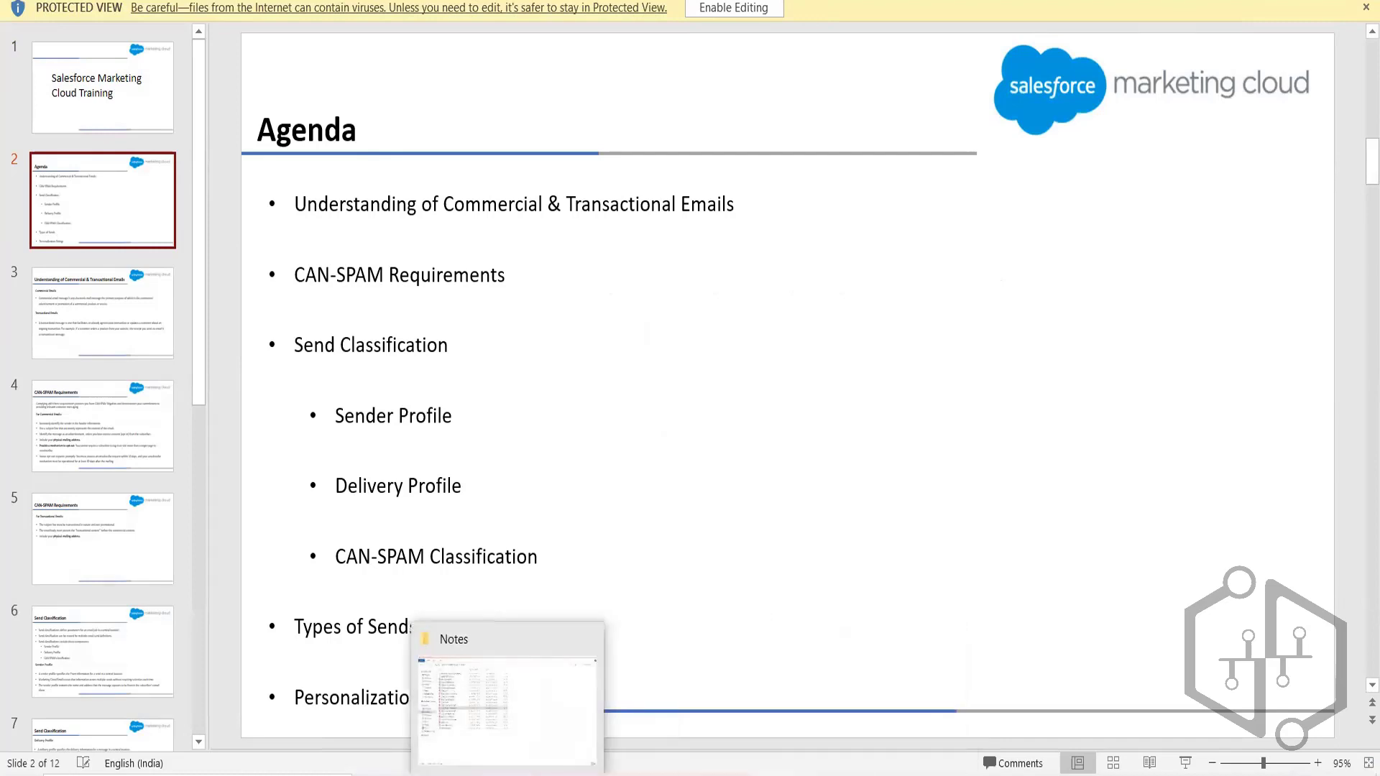
Step: Browse the SFMC Email Studio Part 2 slides to the Send Classification slide covering Delivery Profile
click(513, 775)
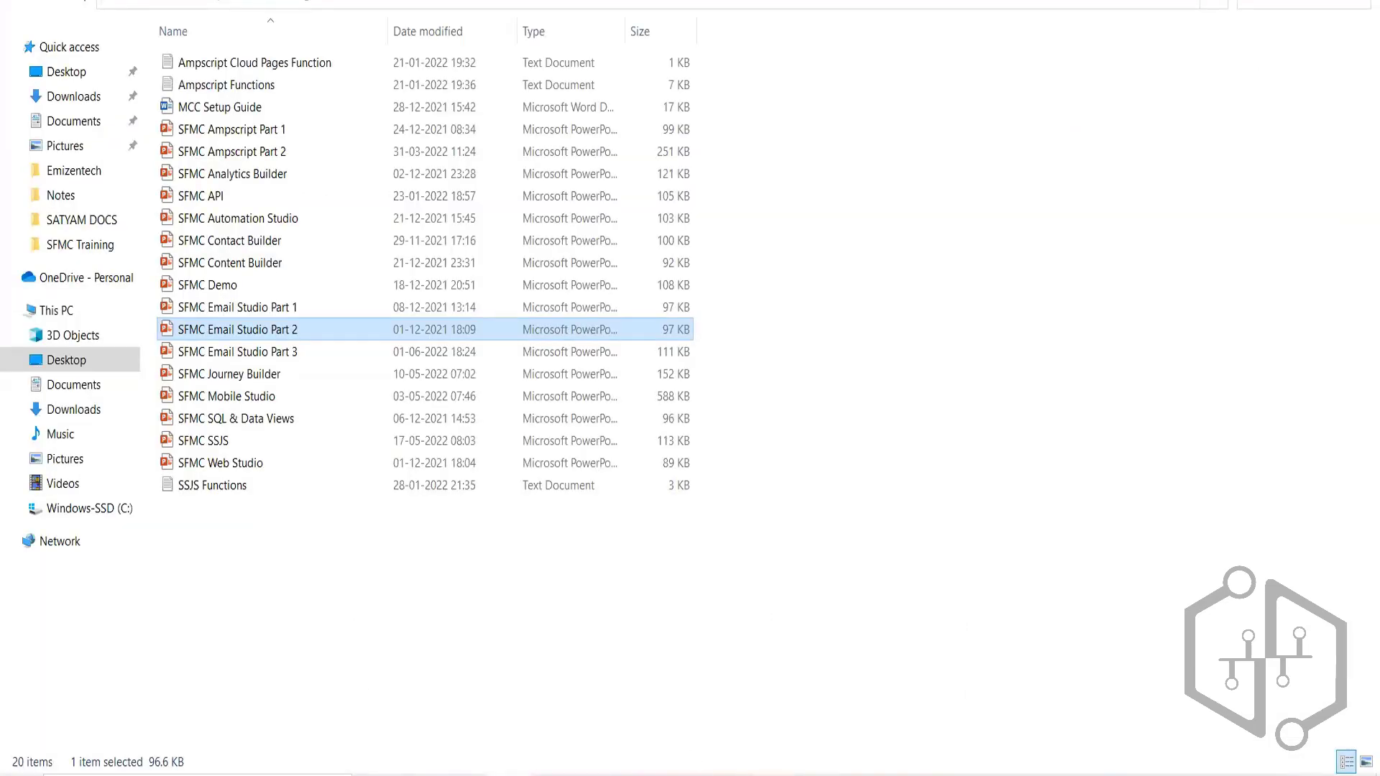
mouse_move(771, 774)
click(868, 724)
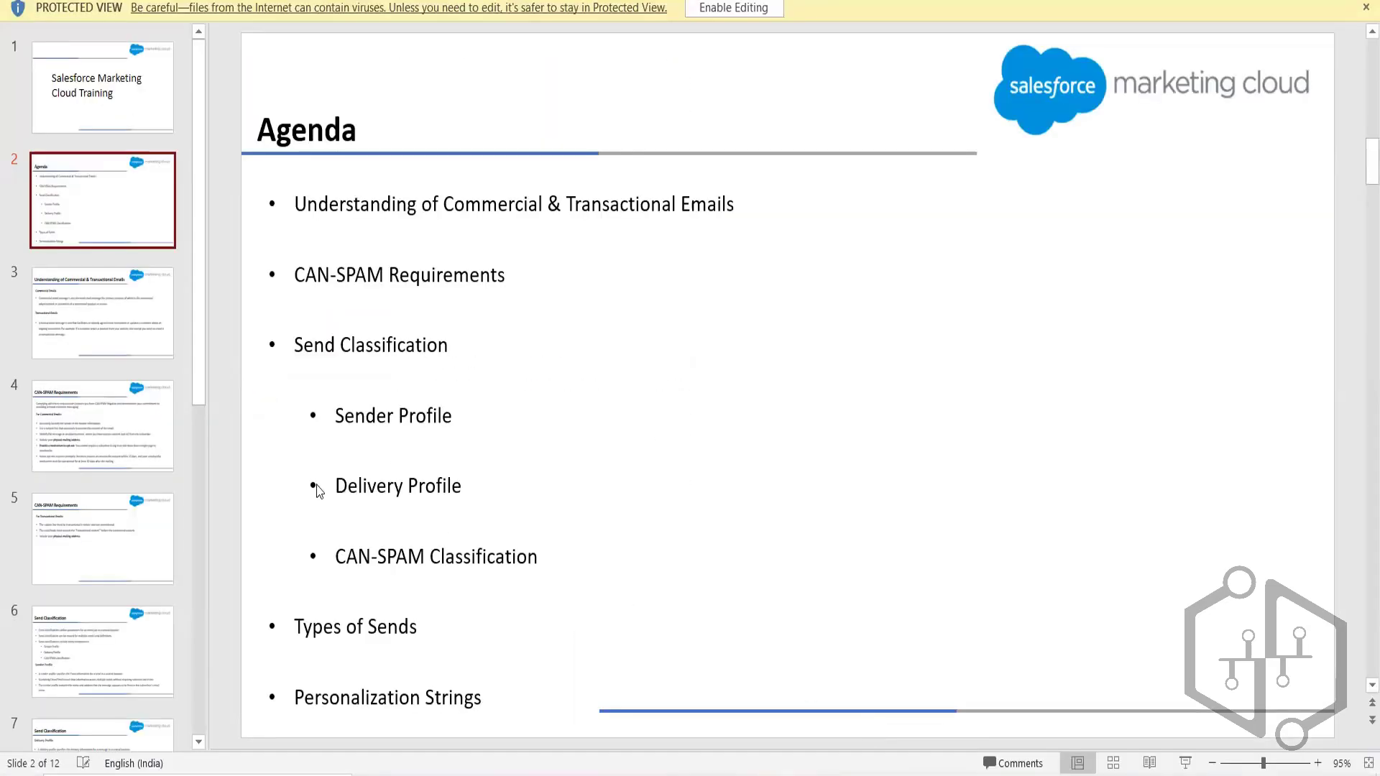
click(142, 446)
key(Down)
key(Down)
key(Down)
key(Down)
key(Down)
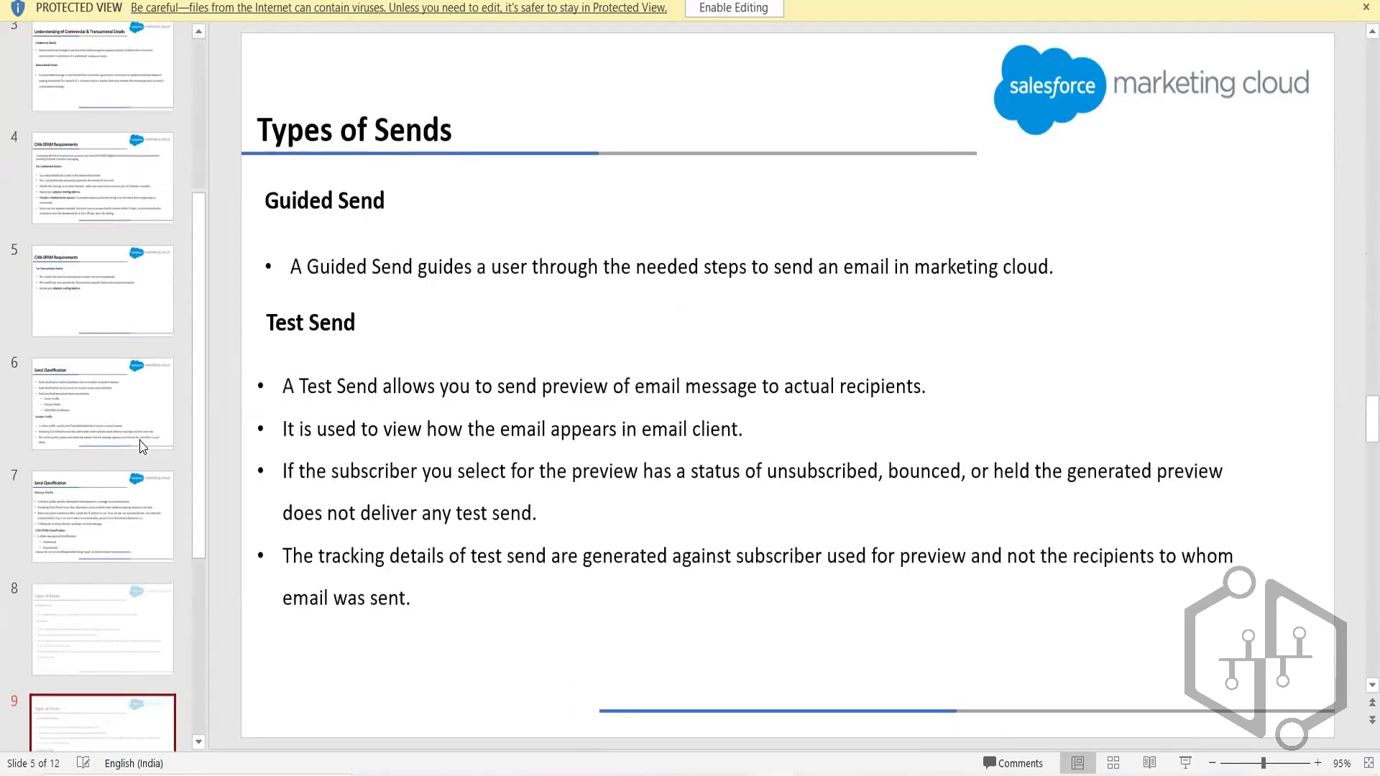
key(Down)
key(Down)
key(Up)
key(Up)
key(Up)
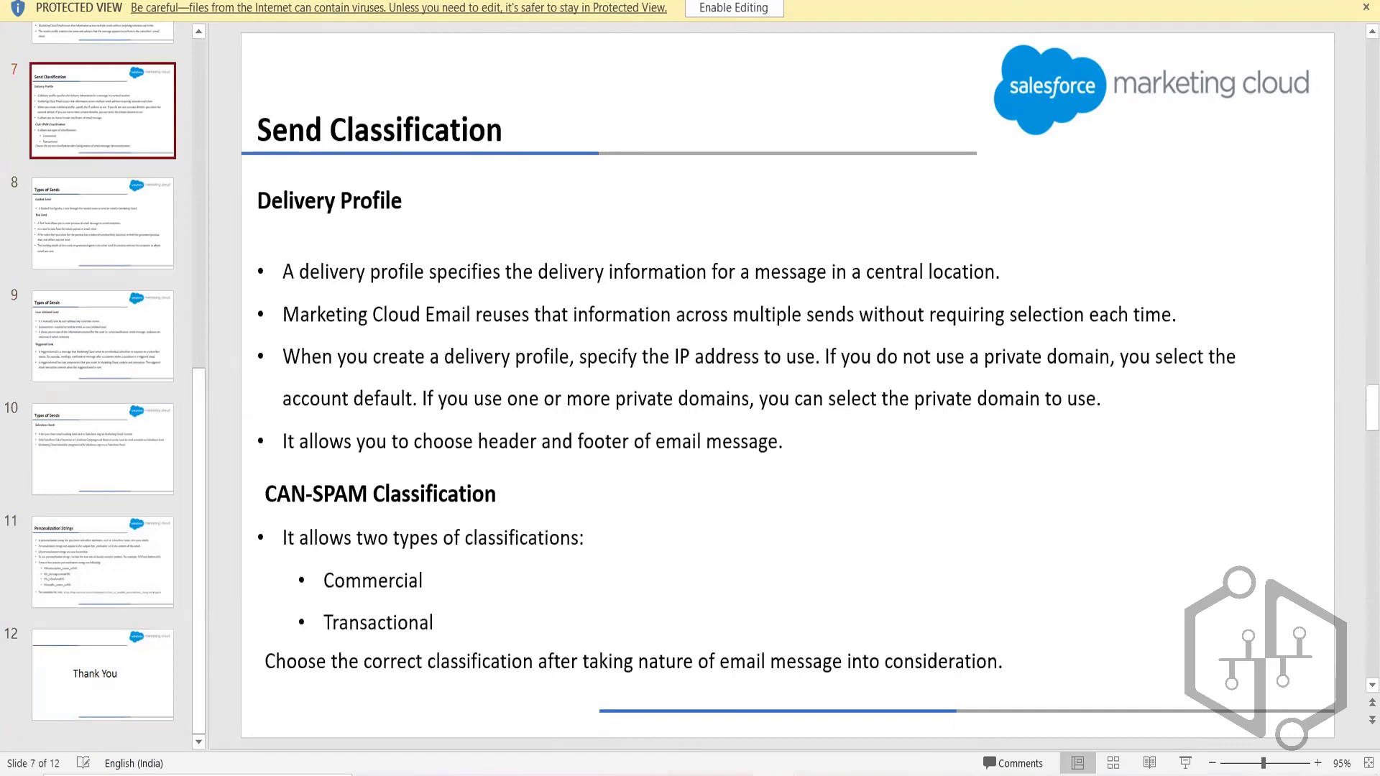
Step: Switch to the presentation on tracking in Email Studio and browse its slides to Send Logging on slide 10
click(690, 683)
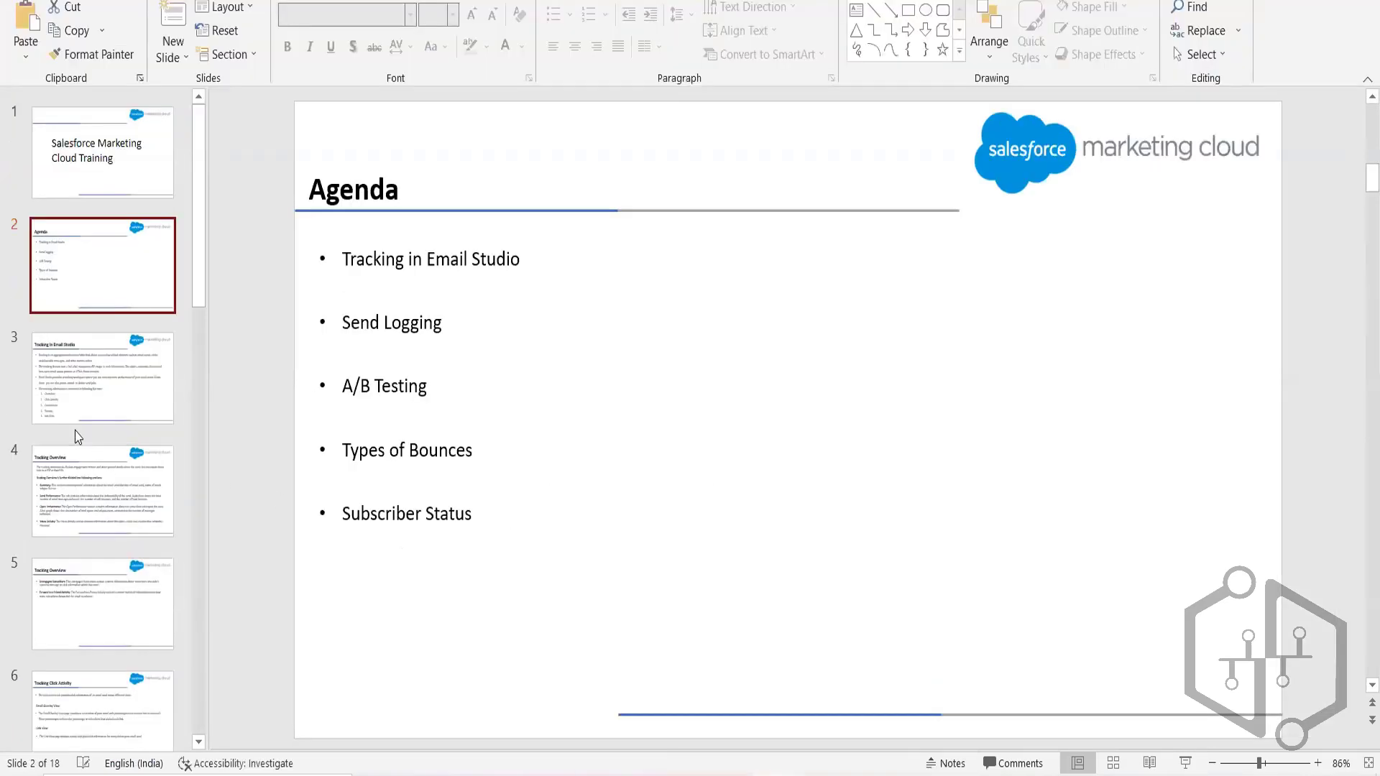
click(96, 396)
key(Down)
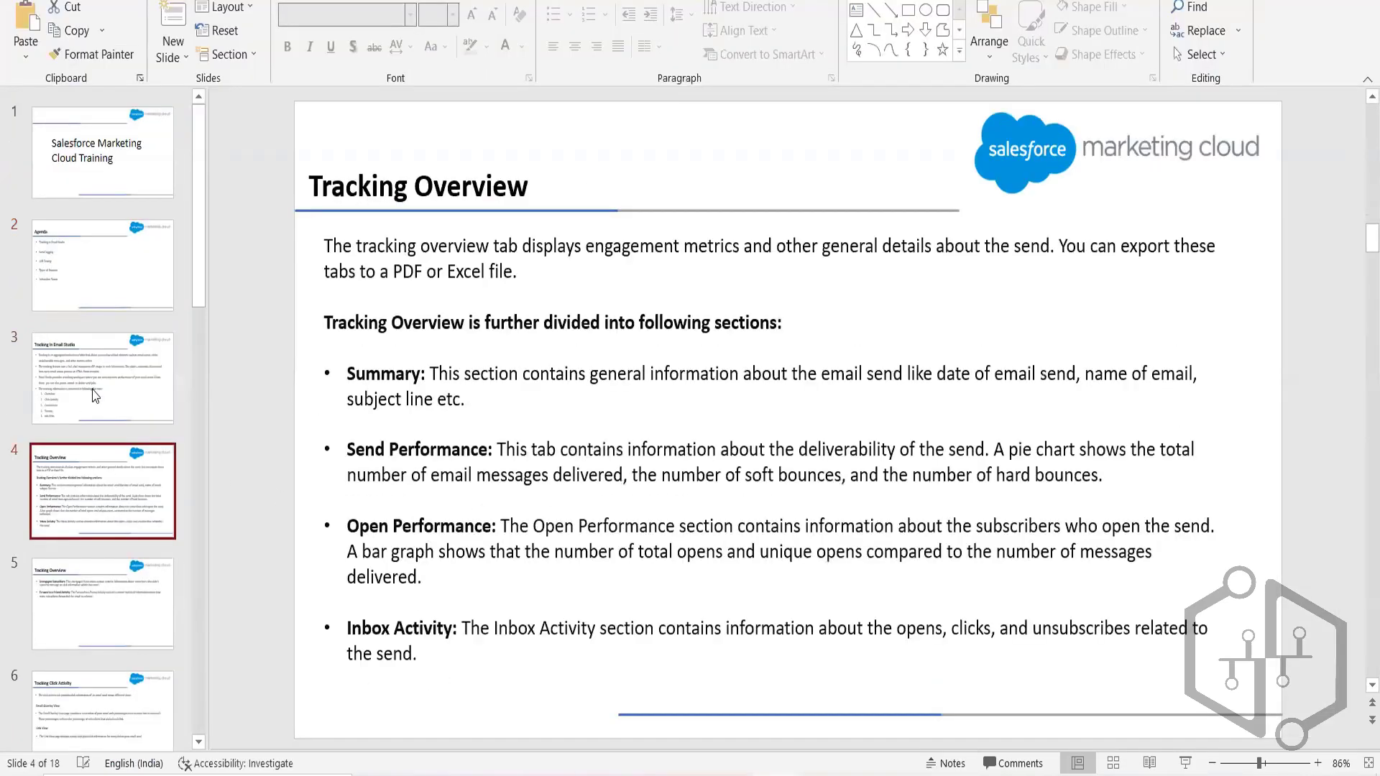
key(Down)
key(Down)
key(Down)
key(Down)
key(Down)
key(Down)
key(Down)
key(Down)
key(Up)
key(Up)
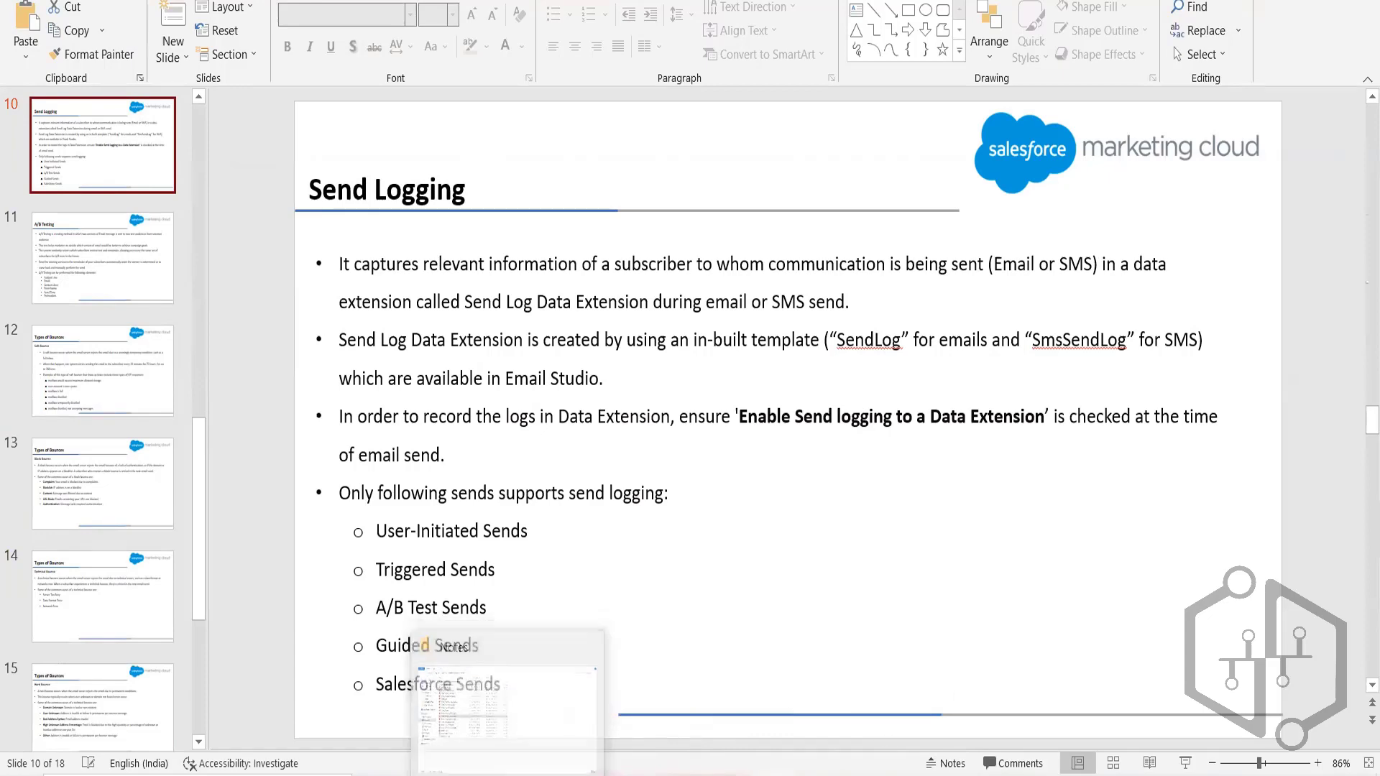
Step: Switch to Marketing Cloud and examine the tracking details and recipients of the Publication List Demo send from 5/31/2022 7:48 PM
click(857, 687)
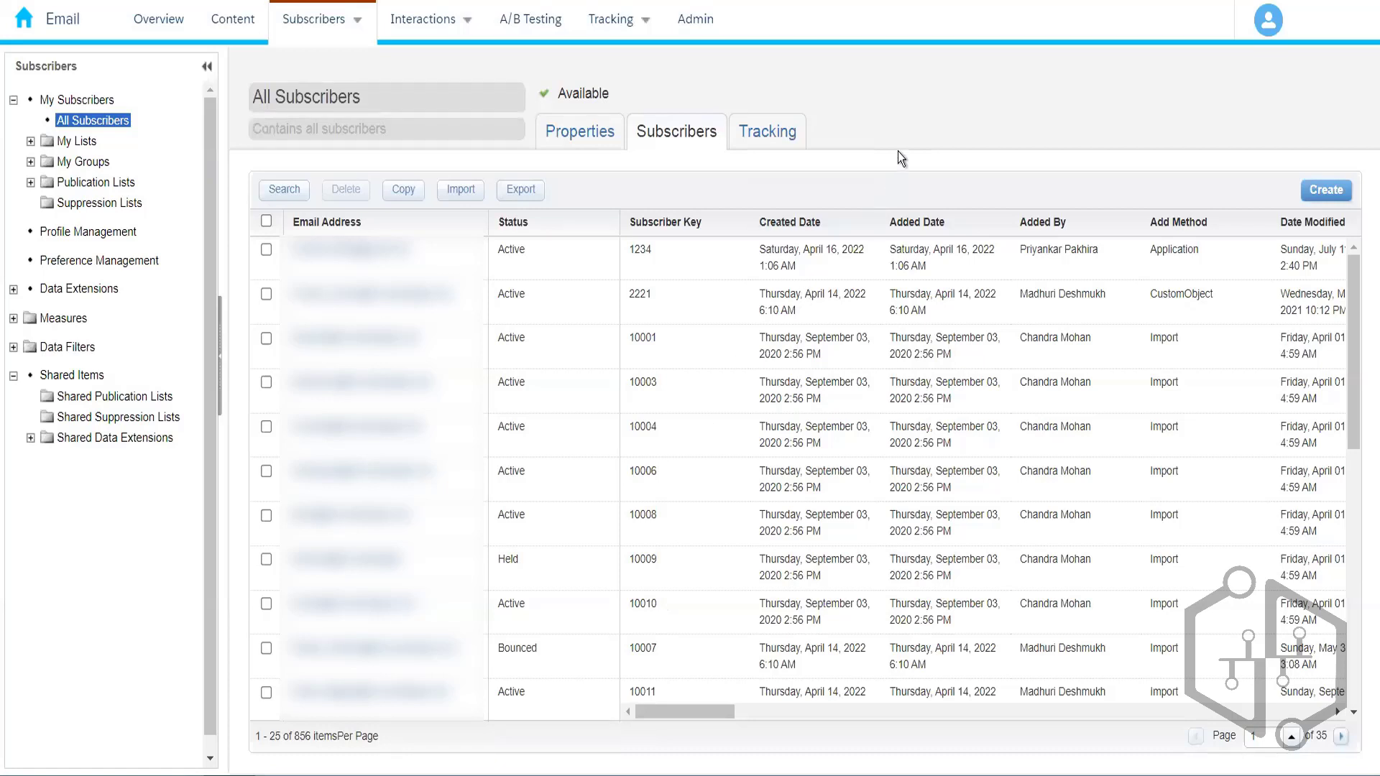
click(632, 23)
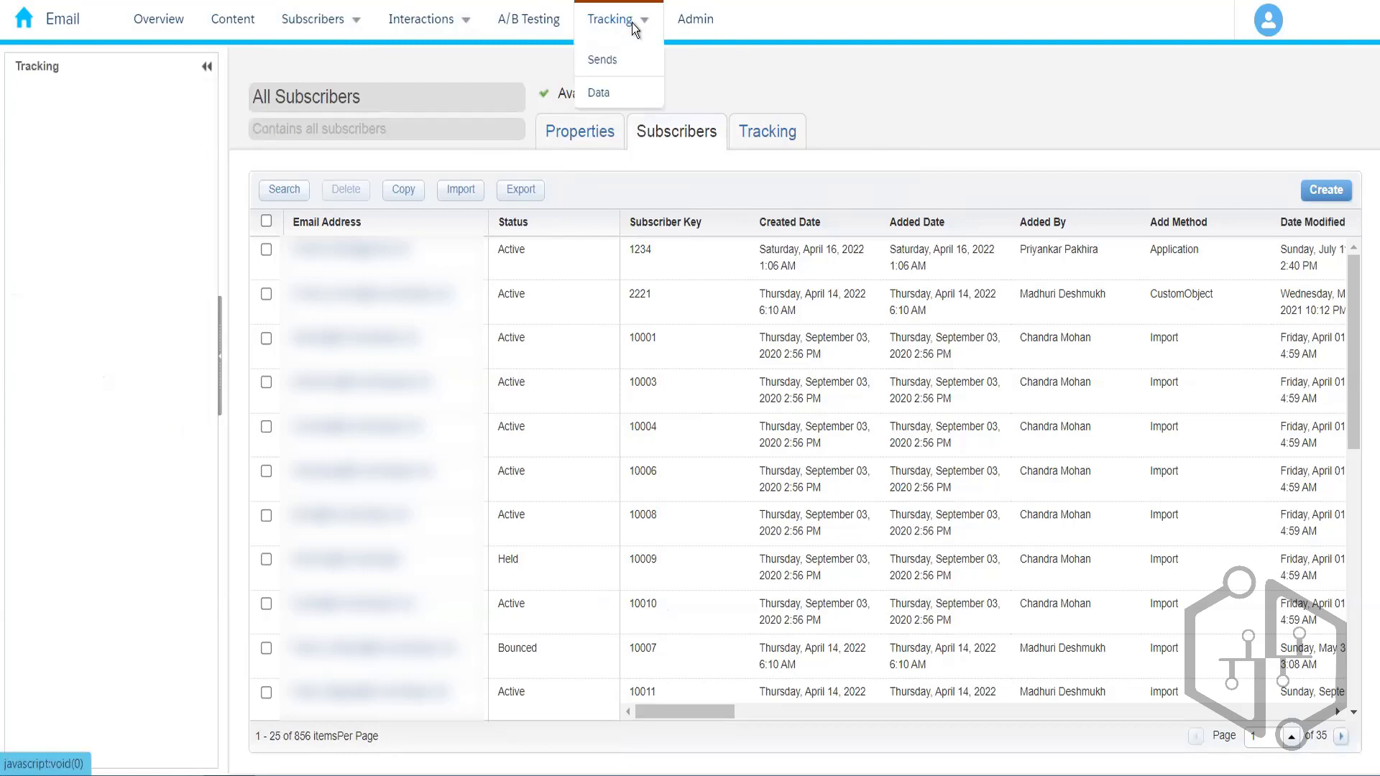
click(626, 67)
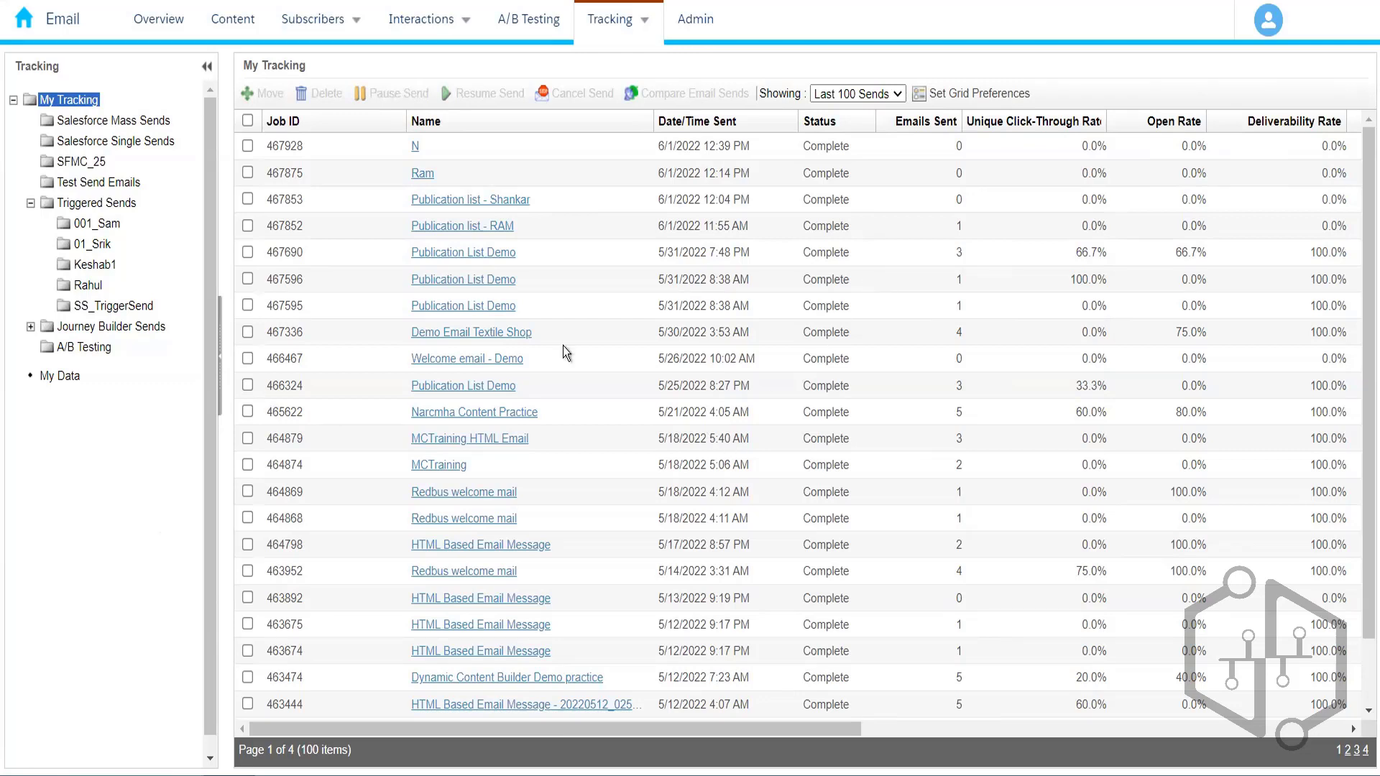
click(471, 254)
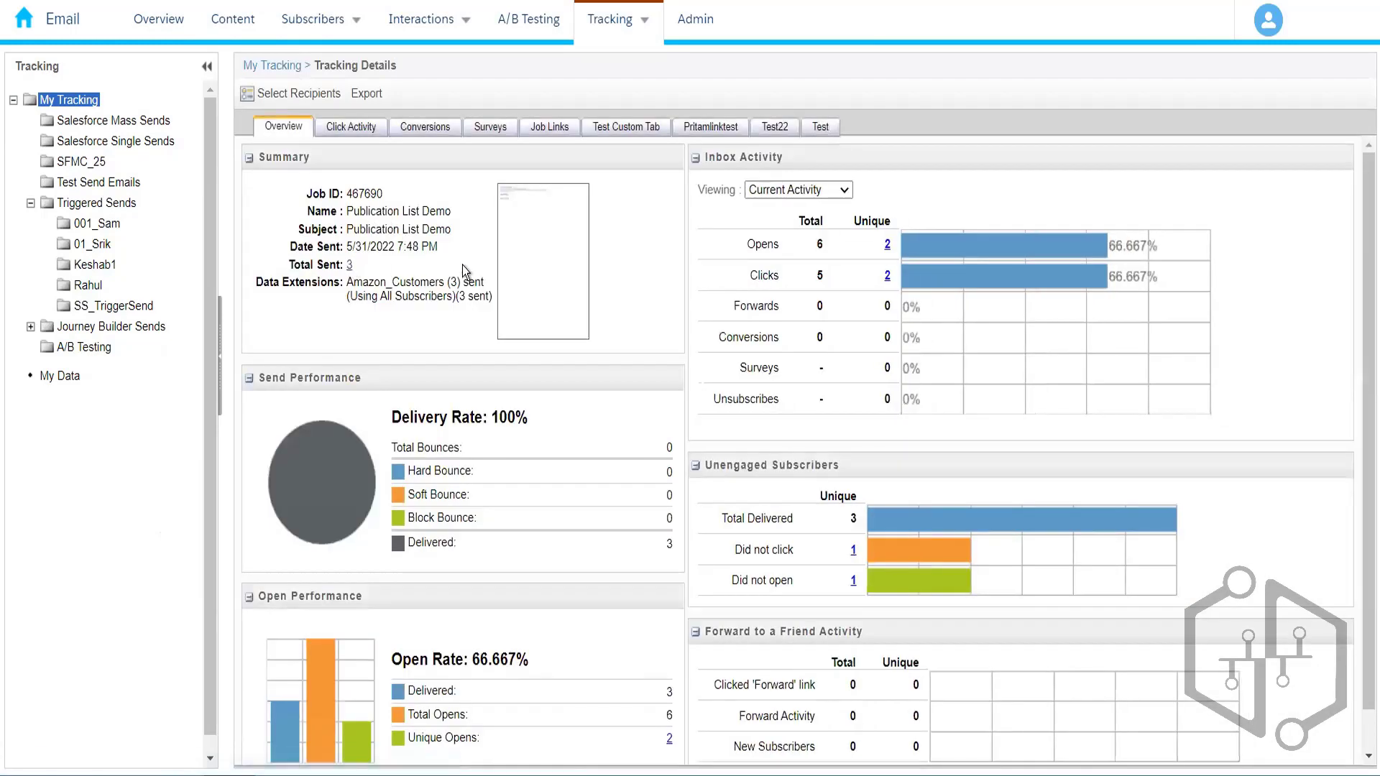
key(alt+Left)
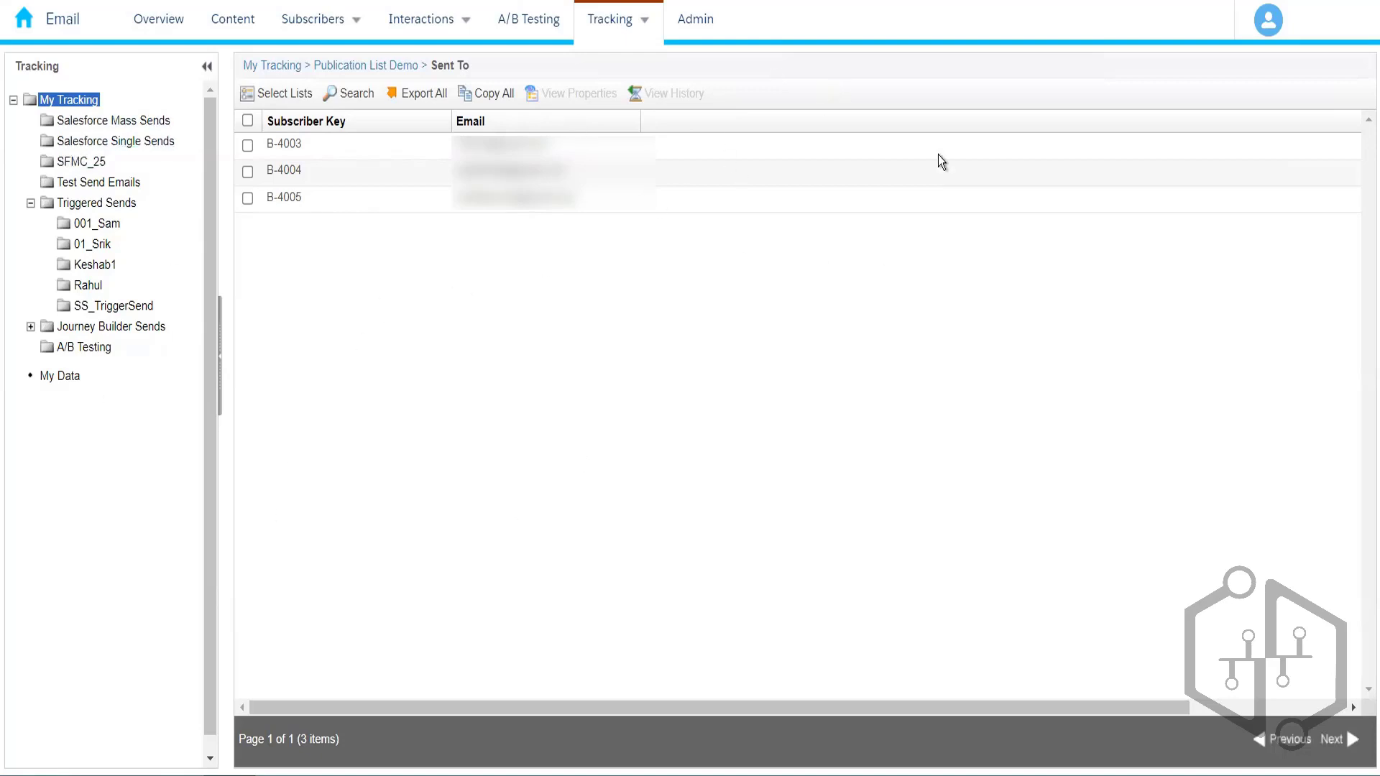
Step: Open the Data Extensions area under Subscribers
mouse_move(326, 33)
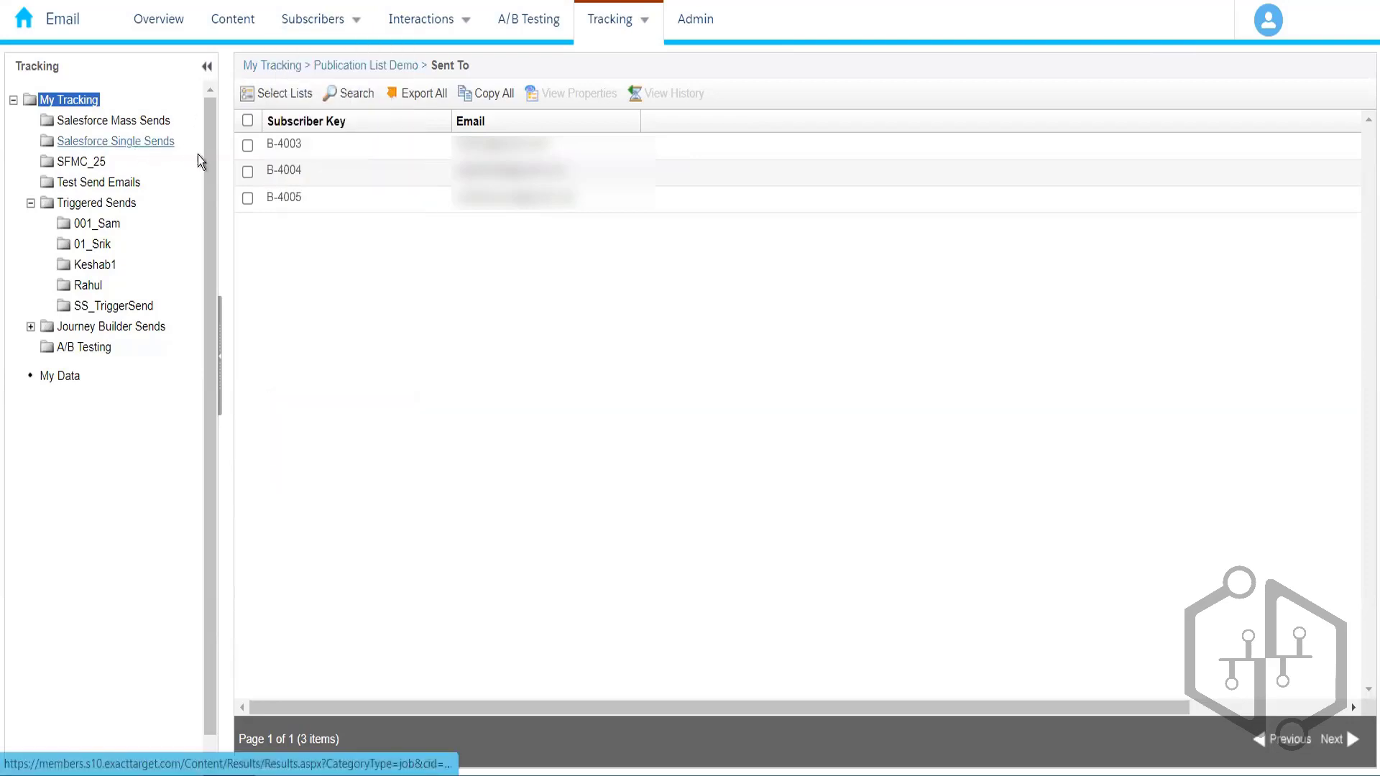
mouse_move(332, 29)
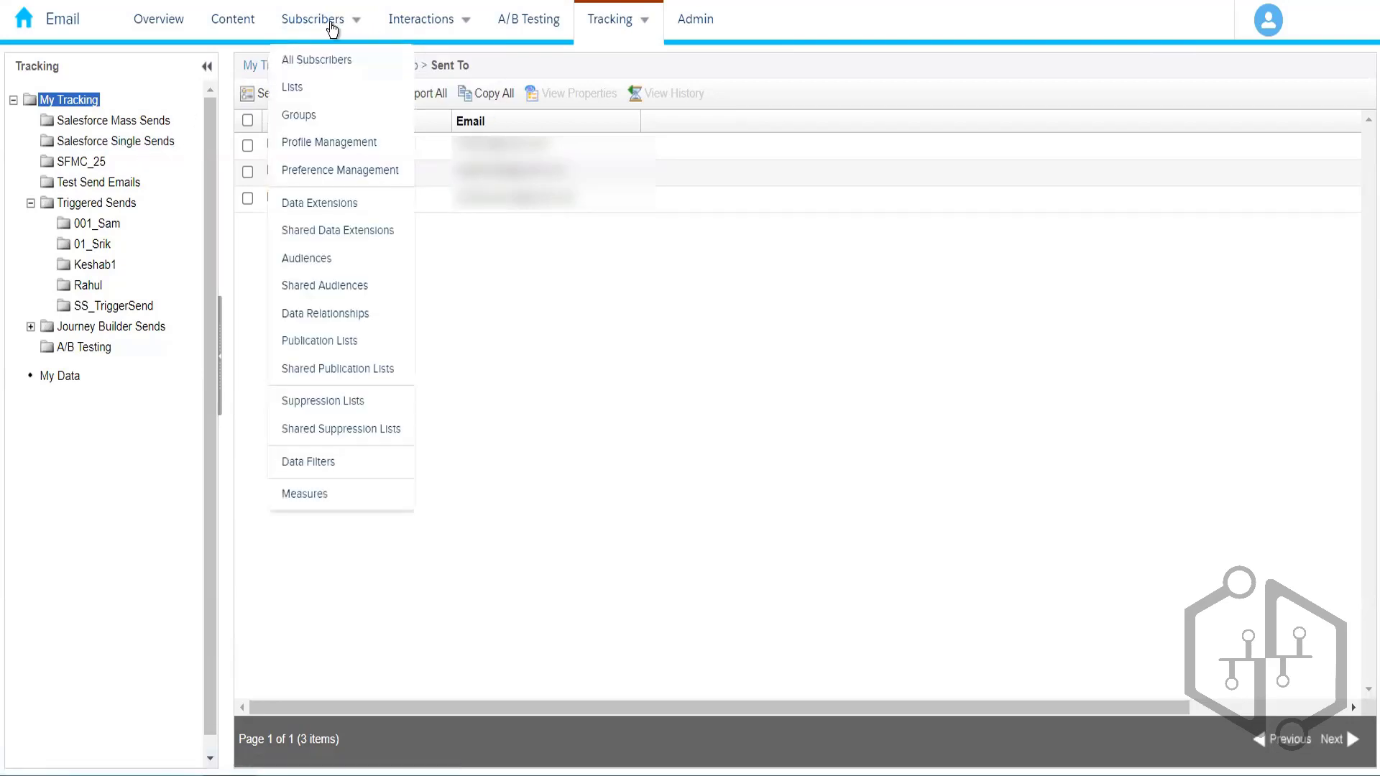
click(305, 215)
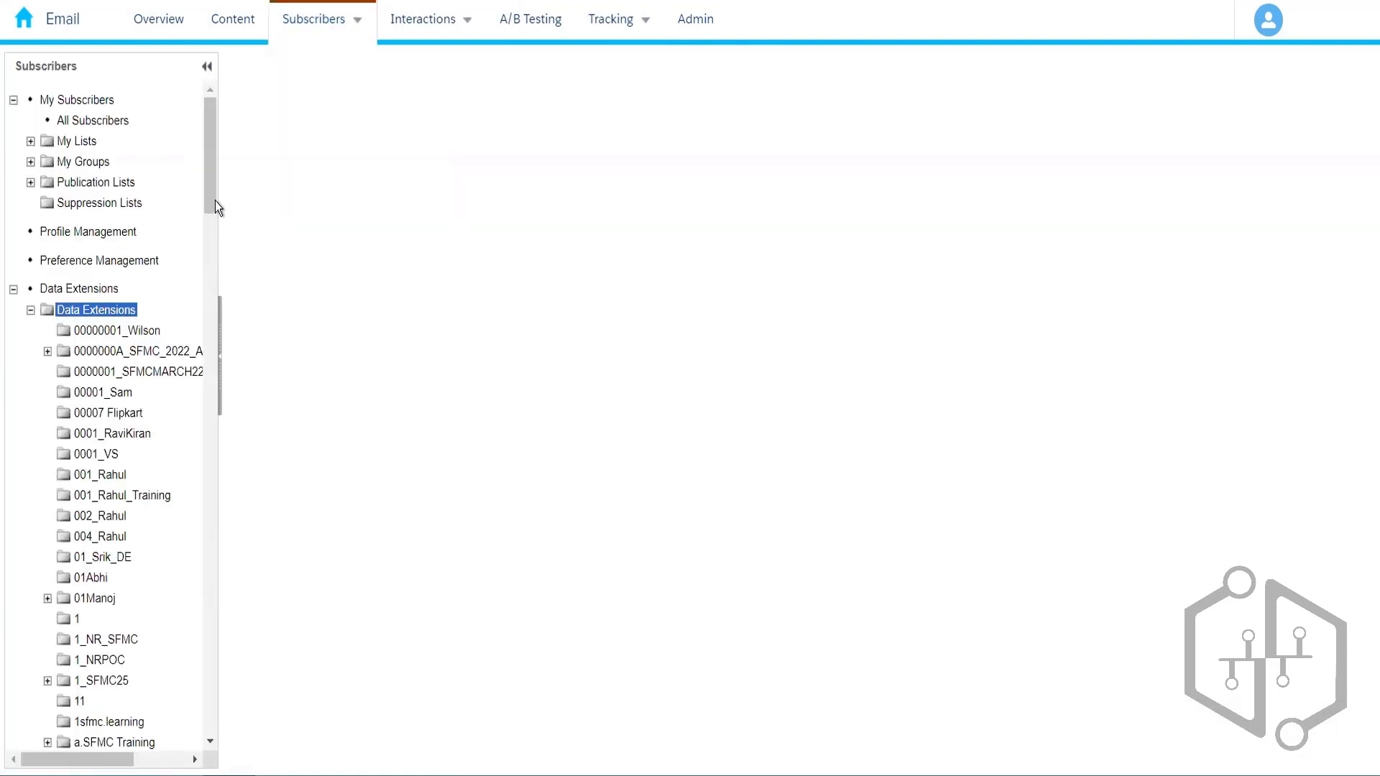
Step: Start a new standard data extension created from the SendLog template
drag(213, 195, 213, 225)
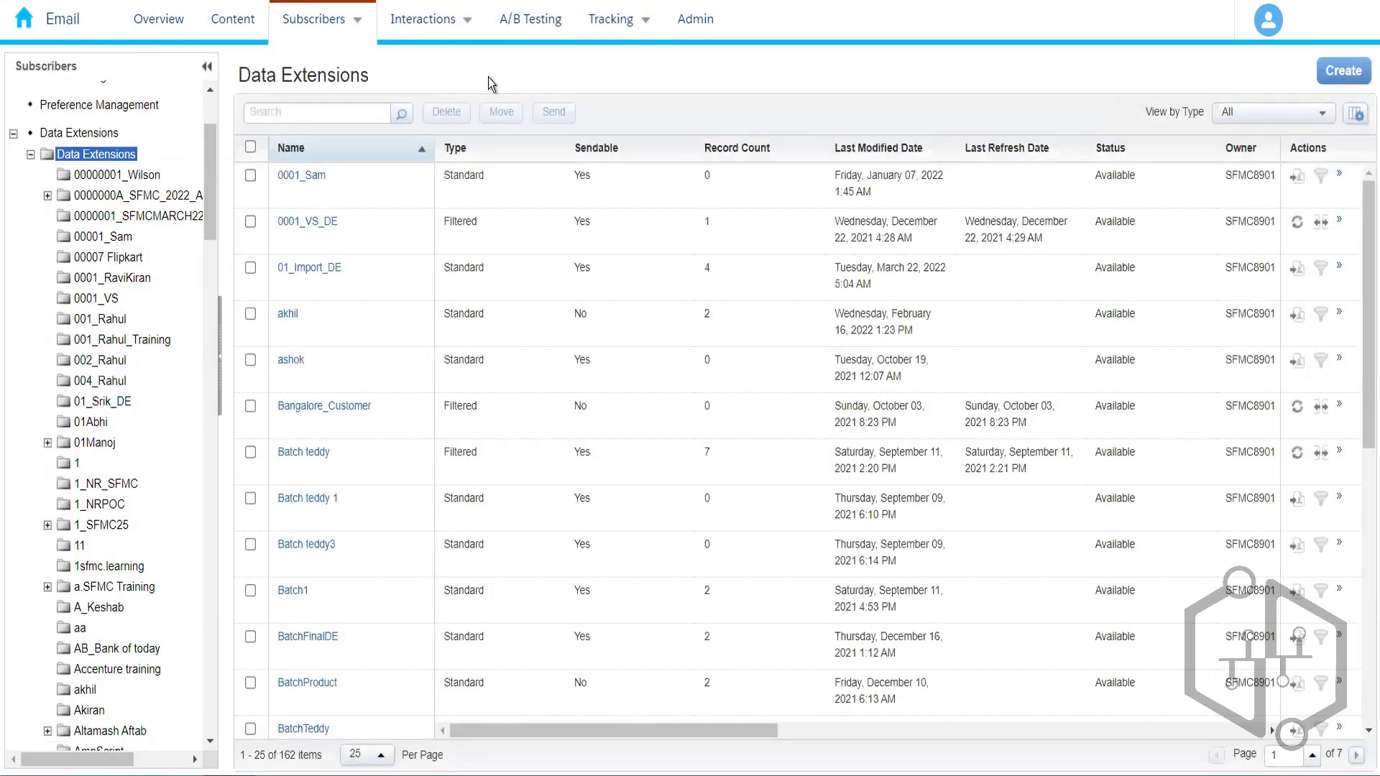
click(1339, 75)
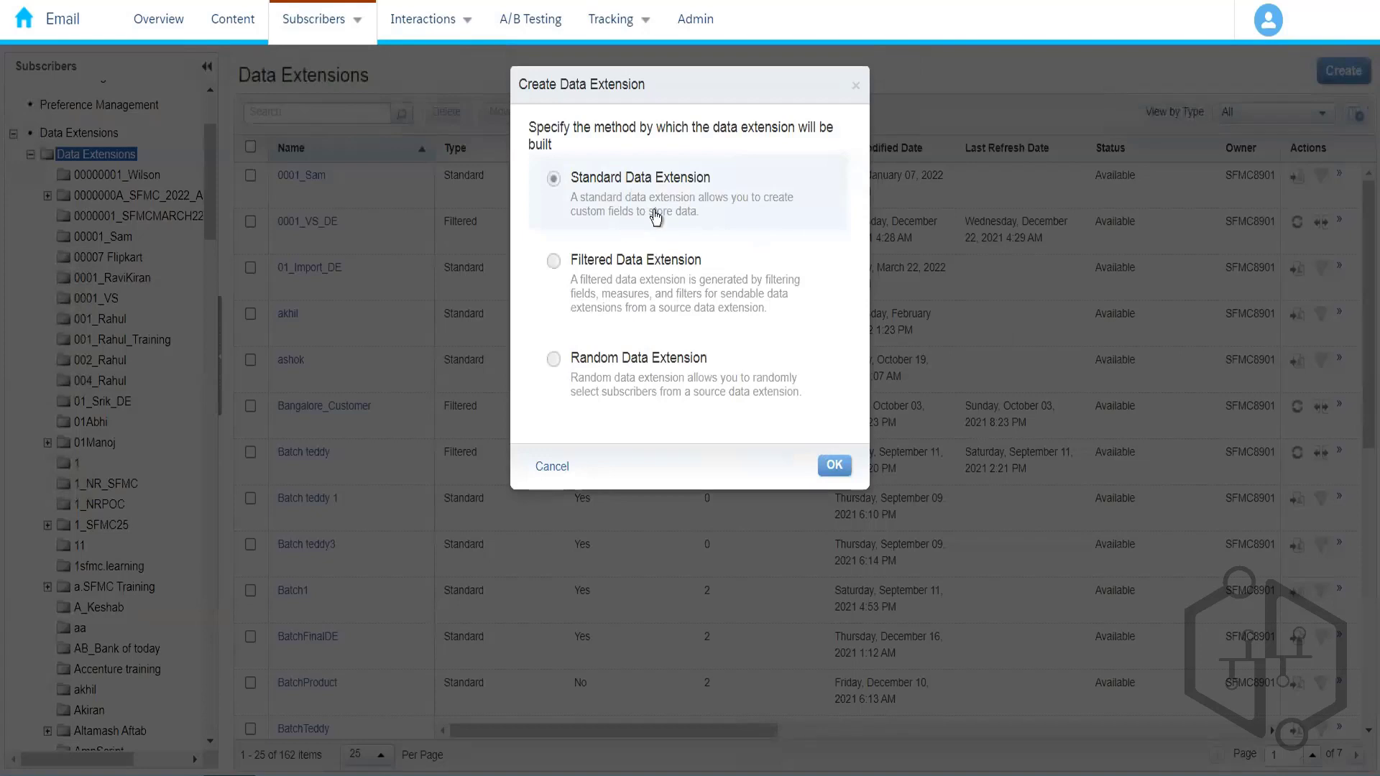
click(834, 466)
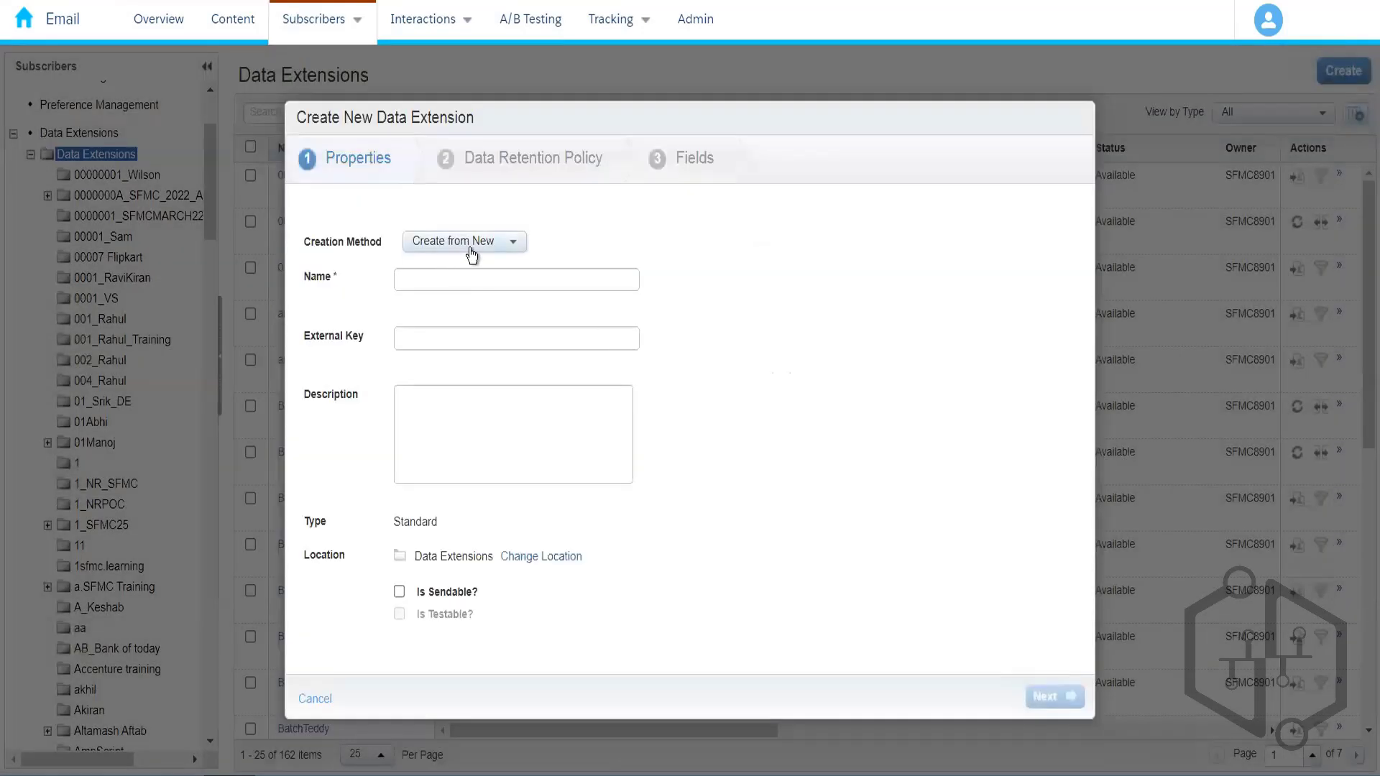
click(474, 248)
click(477, 311)
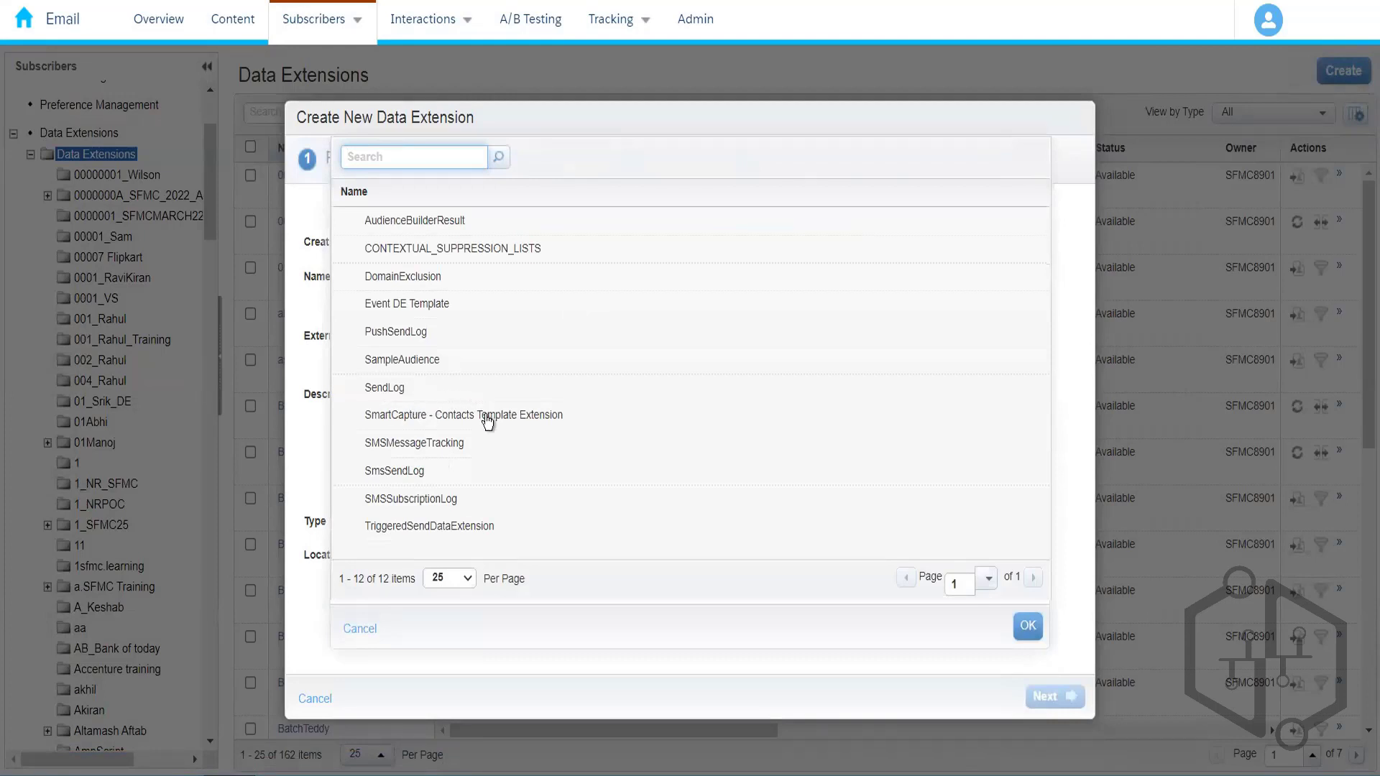
click(414, 395)
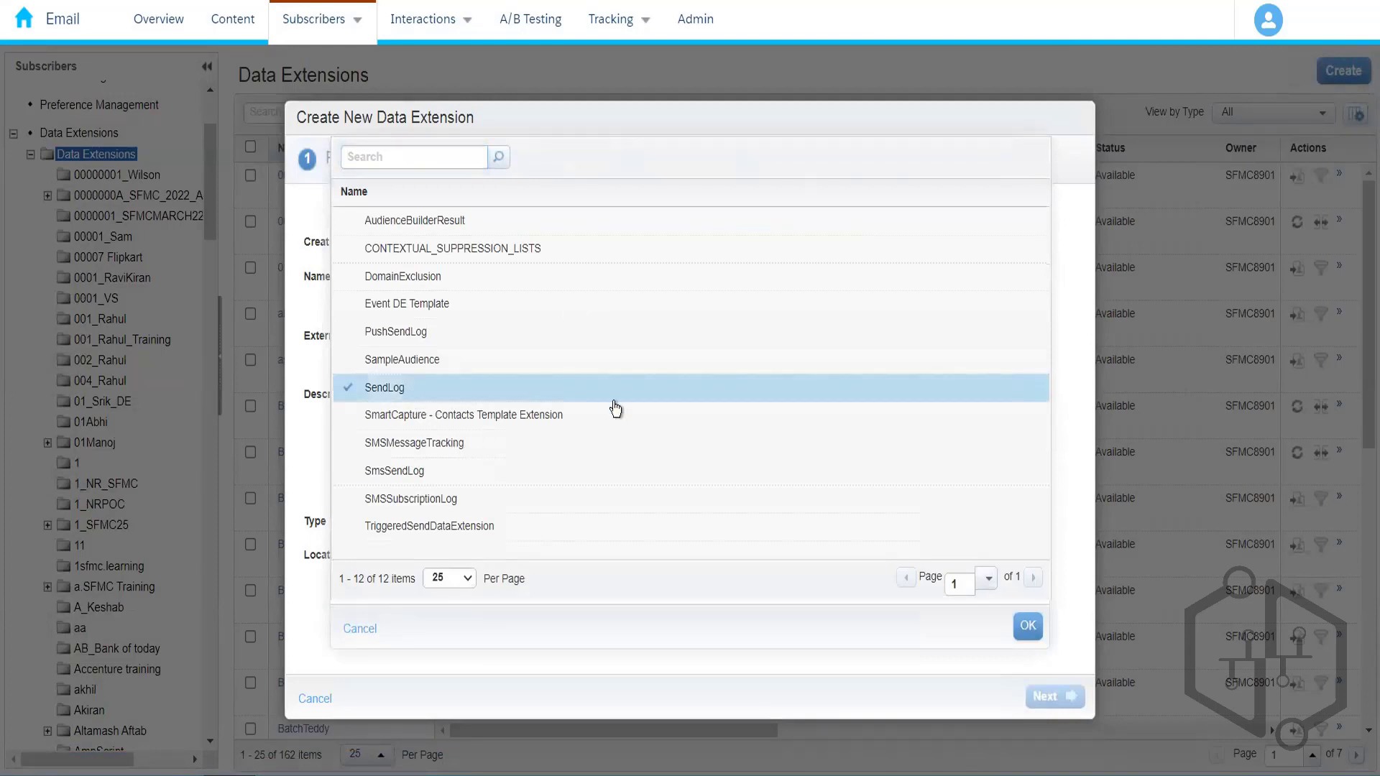
click(1028, 628)
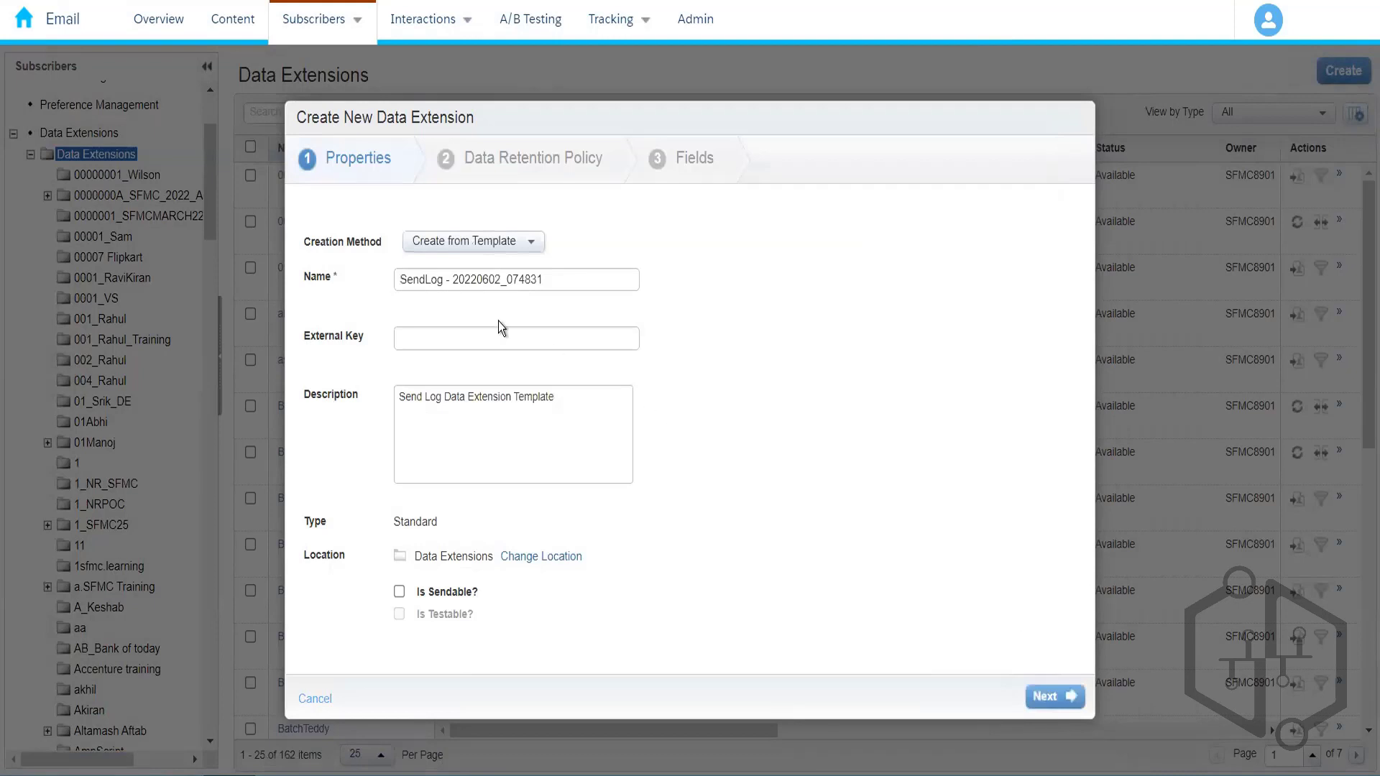
Step: Advance the new data extension to its field definitions, keeping the template's name and leaving the retention setting off
drag(436, 279, 453, 279)
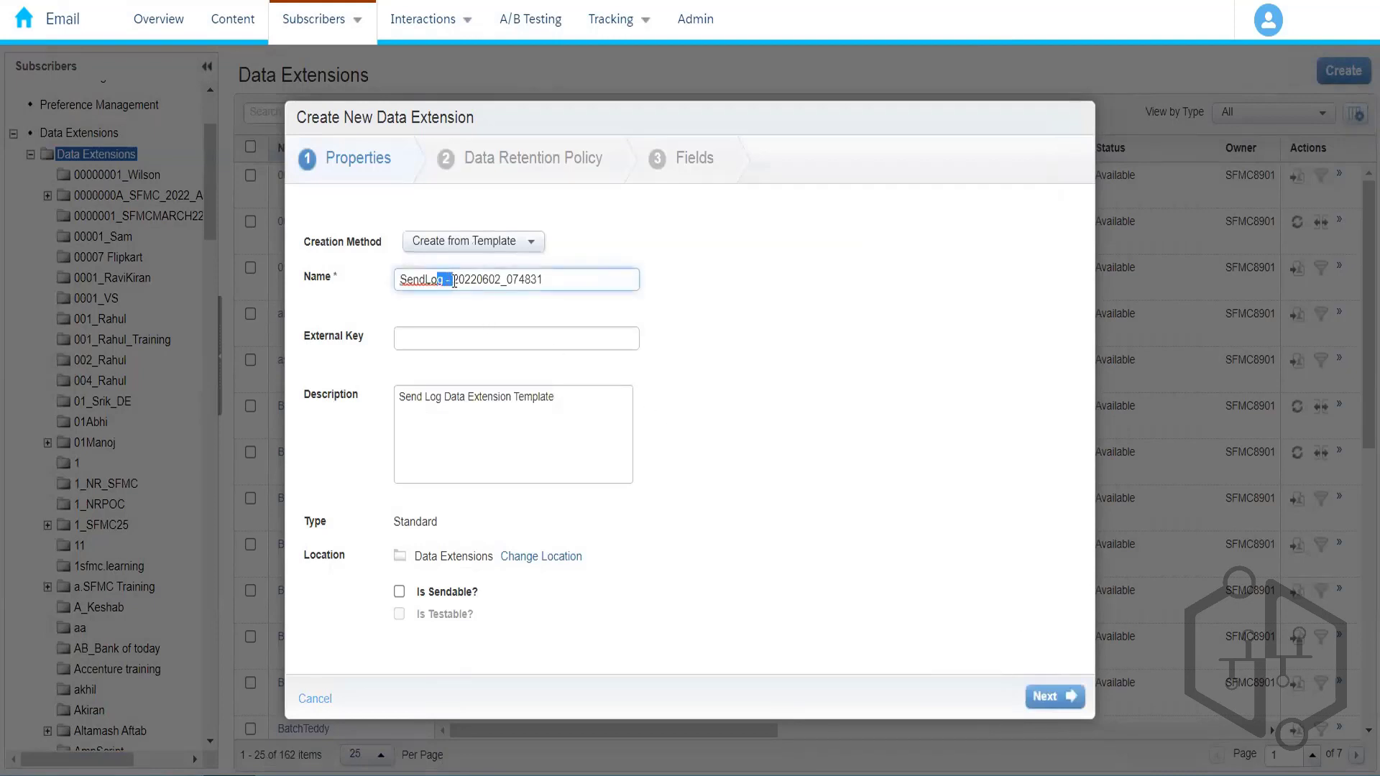
click(716, 564)
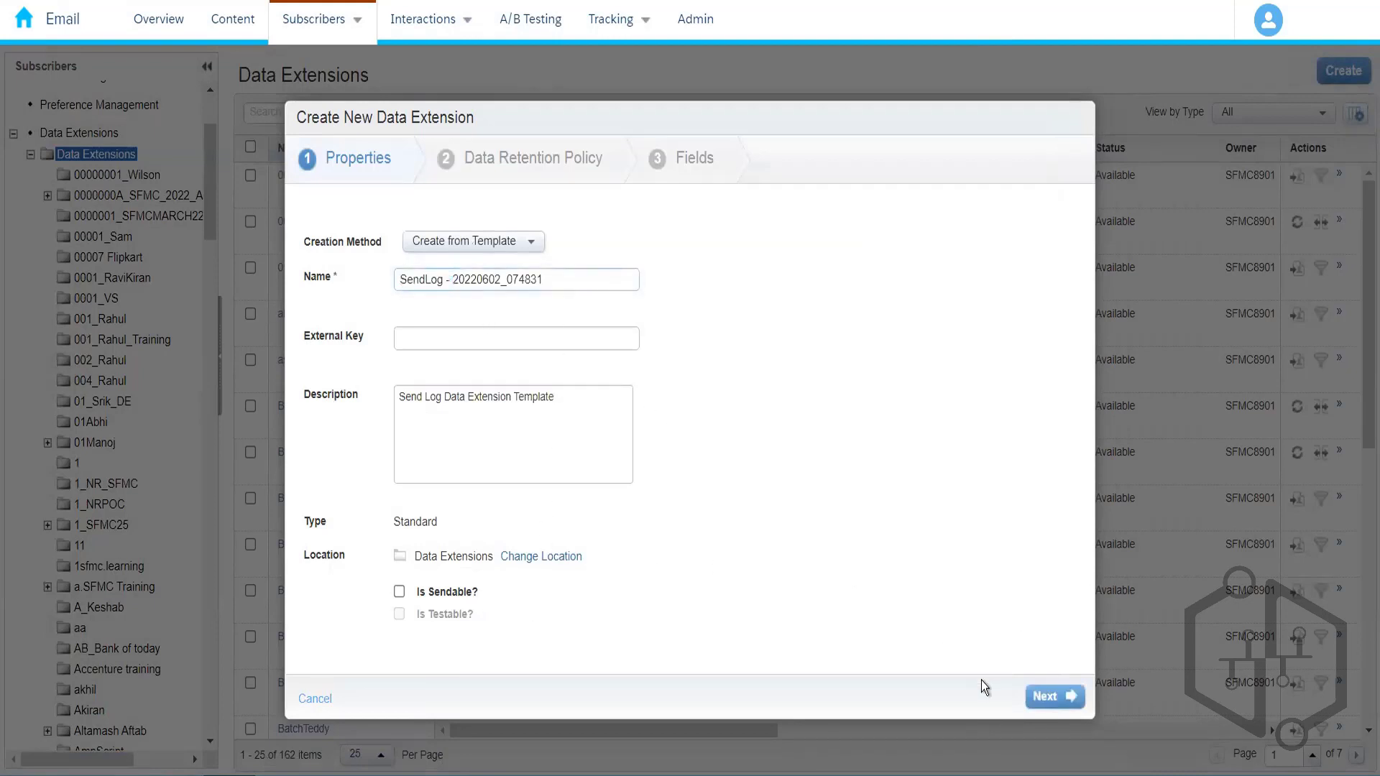
click(1055, 705)
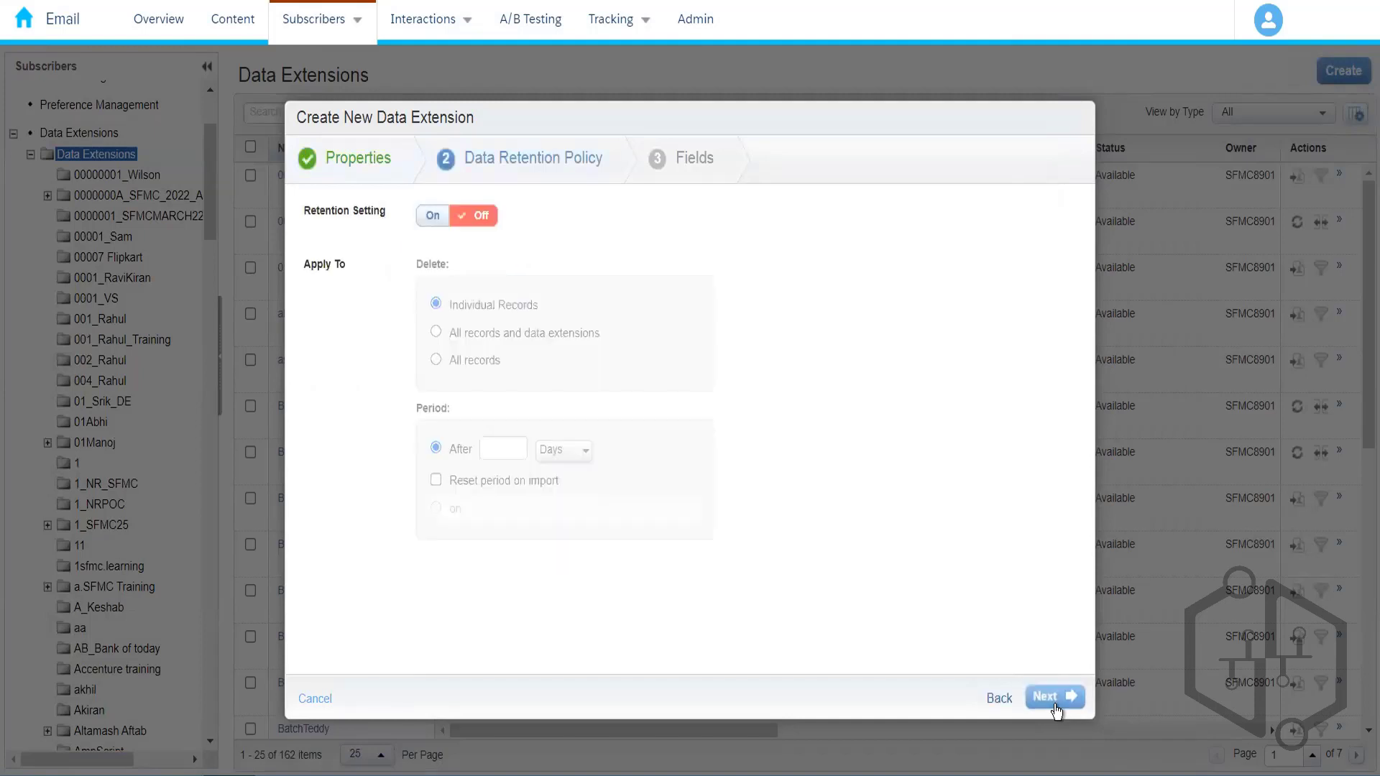
click(1054, 701)
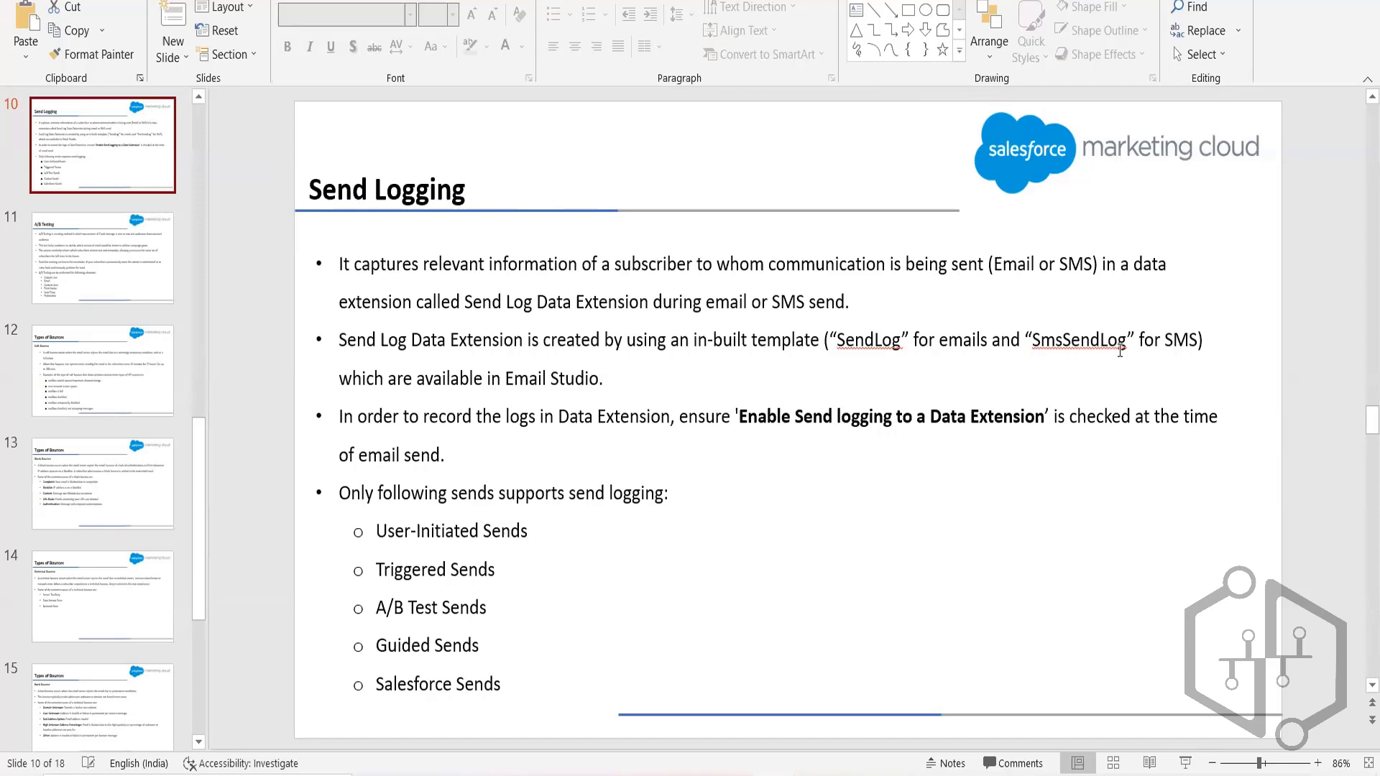
Step: Switch from the Send Logging slide back to Marketing Cloud and discard the new data extension
mouse_move(821, 775)
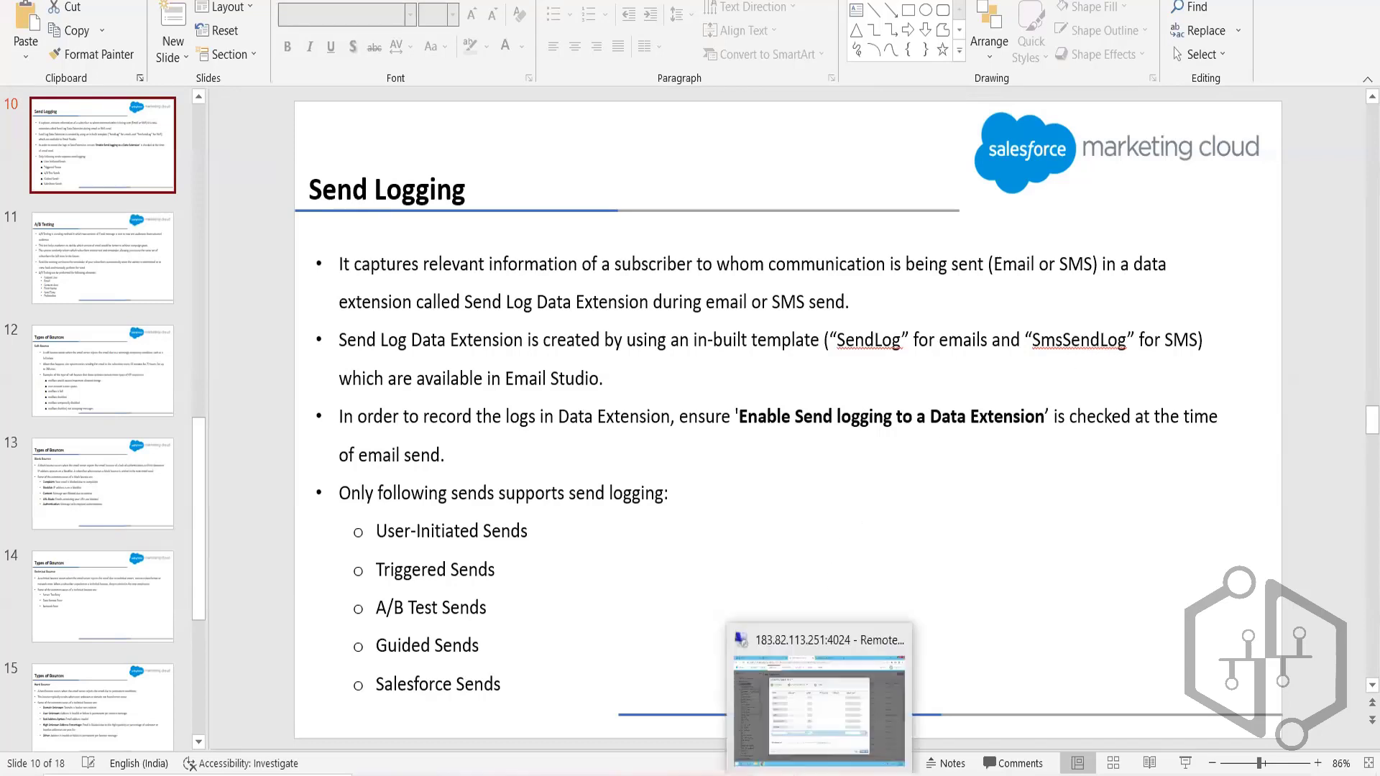
click(829, 718)
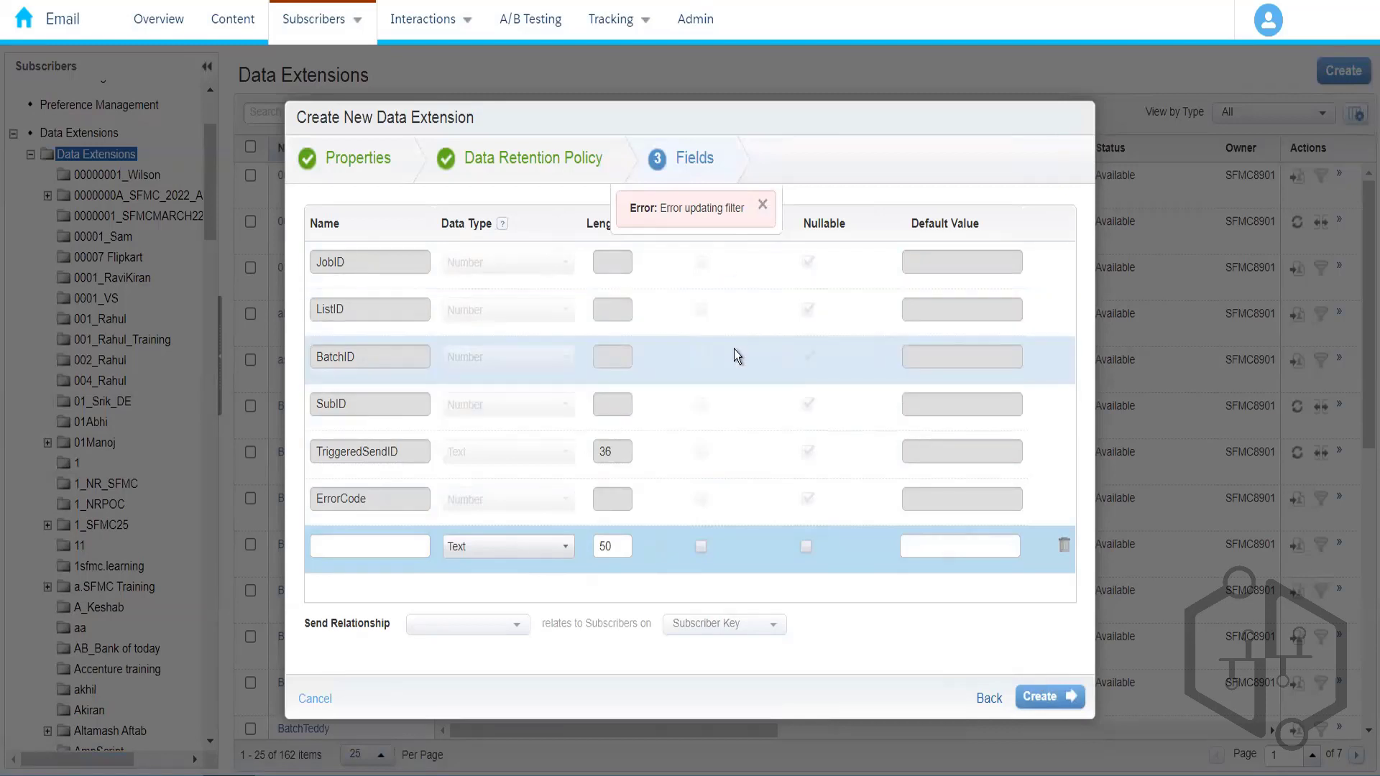
click(762, 208)
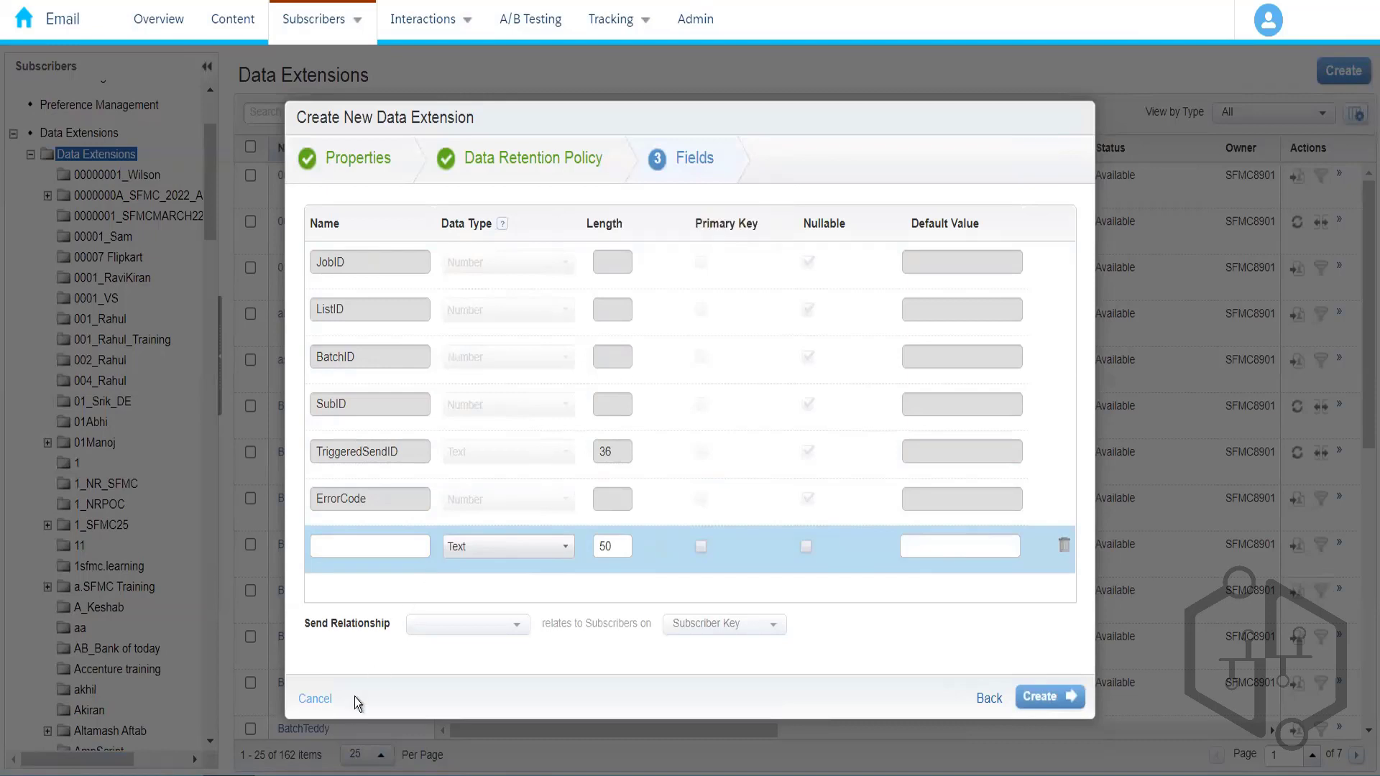
click(316, 699)
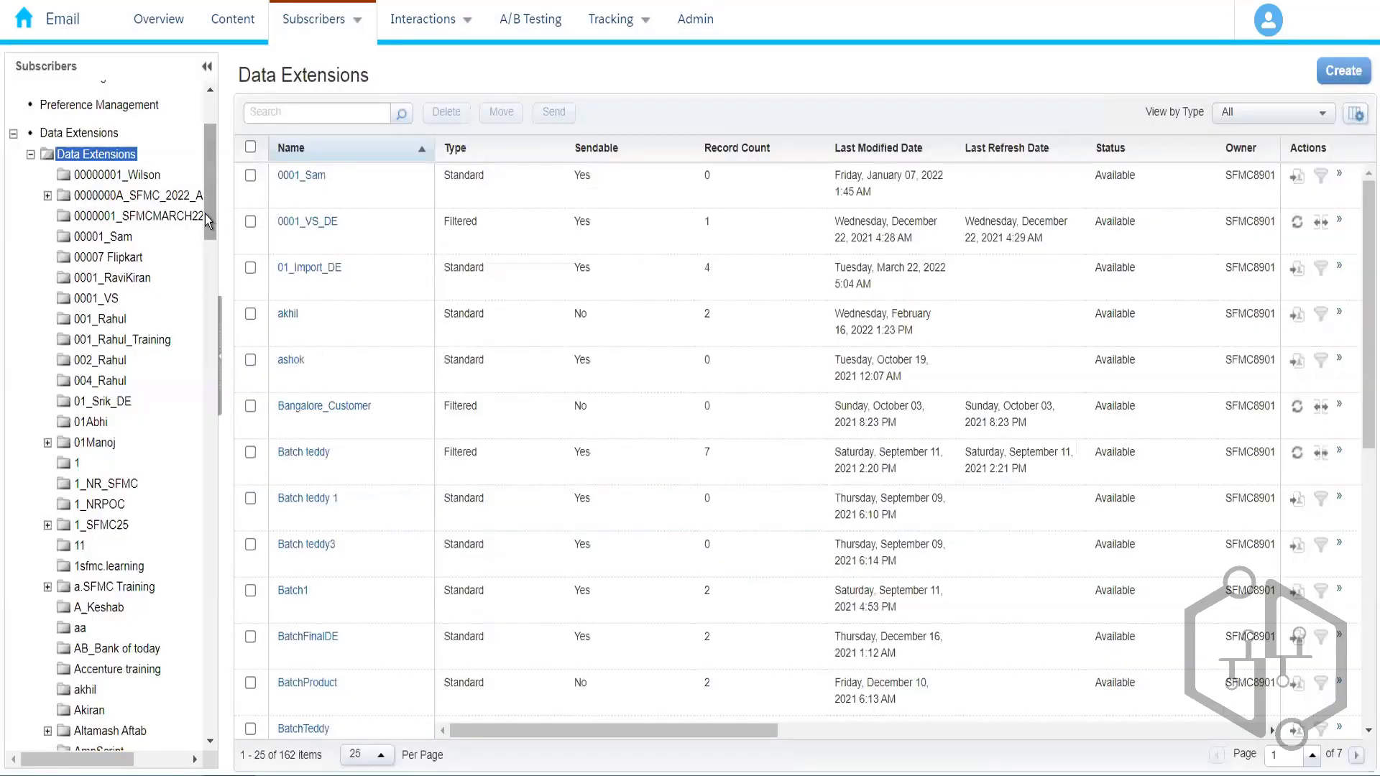
Step: Find "send" among the data extension folders and open SendLog - template from the Send Log DE folder
drag(204, 214, 214, 359)
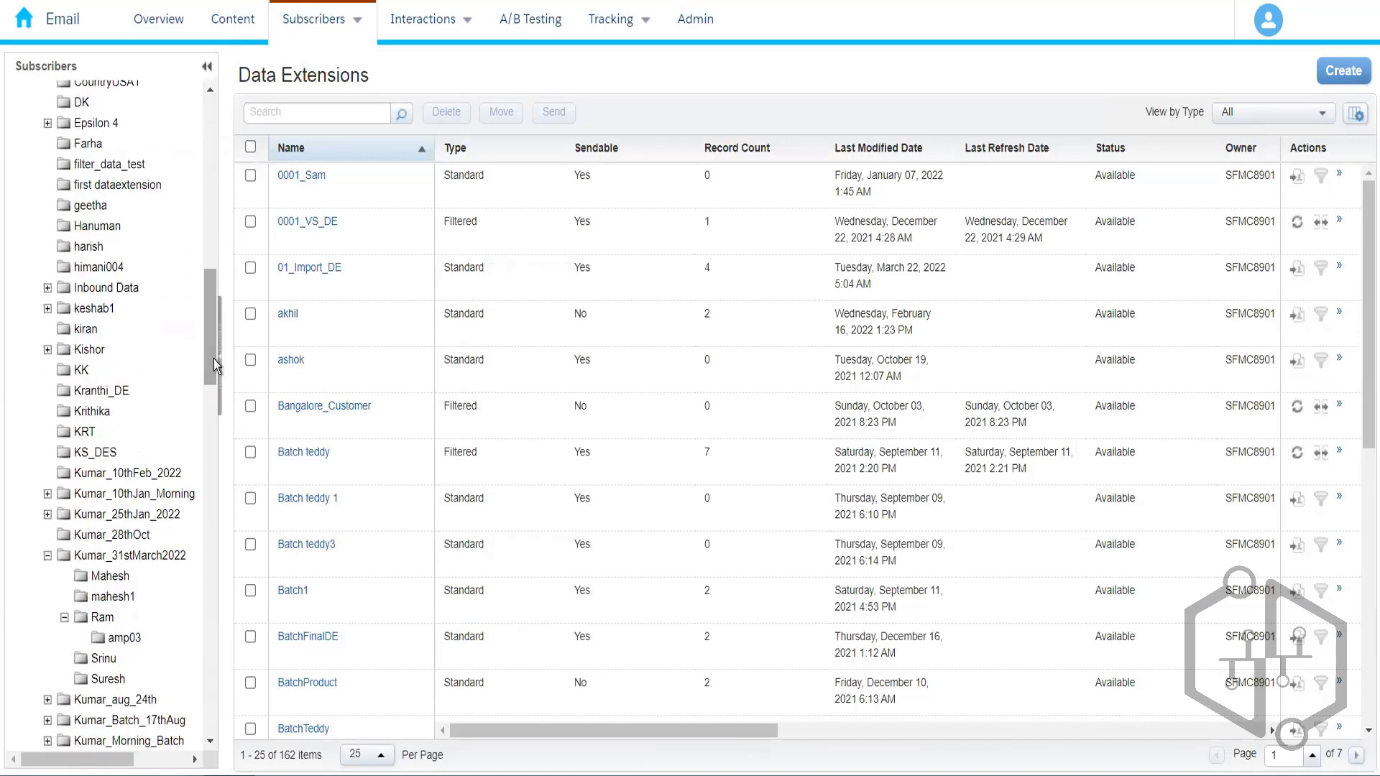
key(ctrl+f)
text(send)
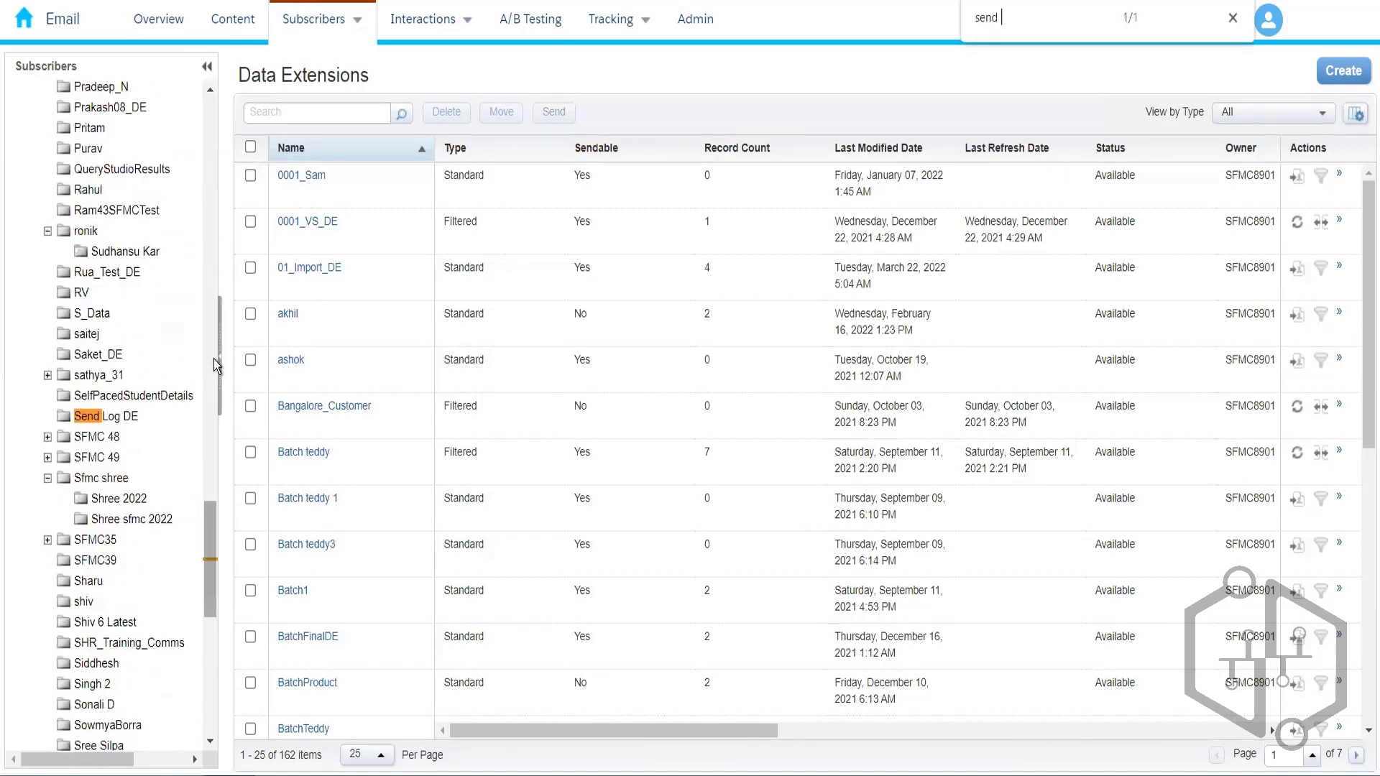
click(107, 417)
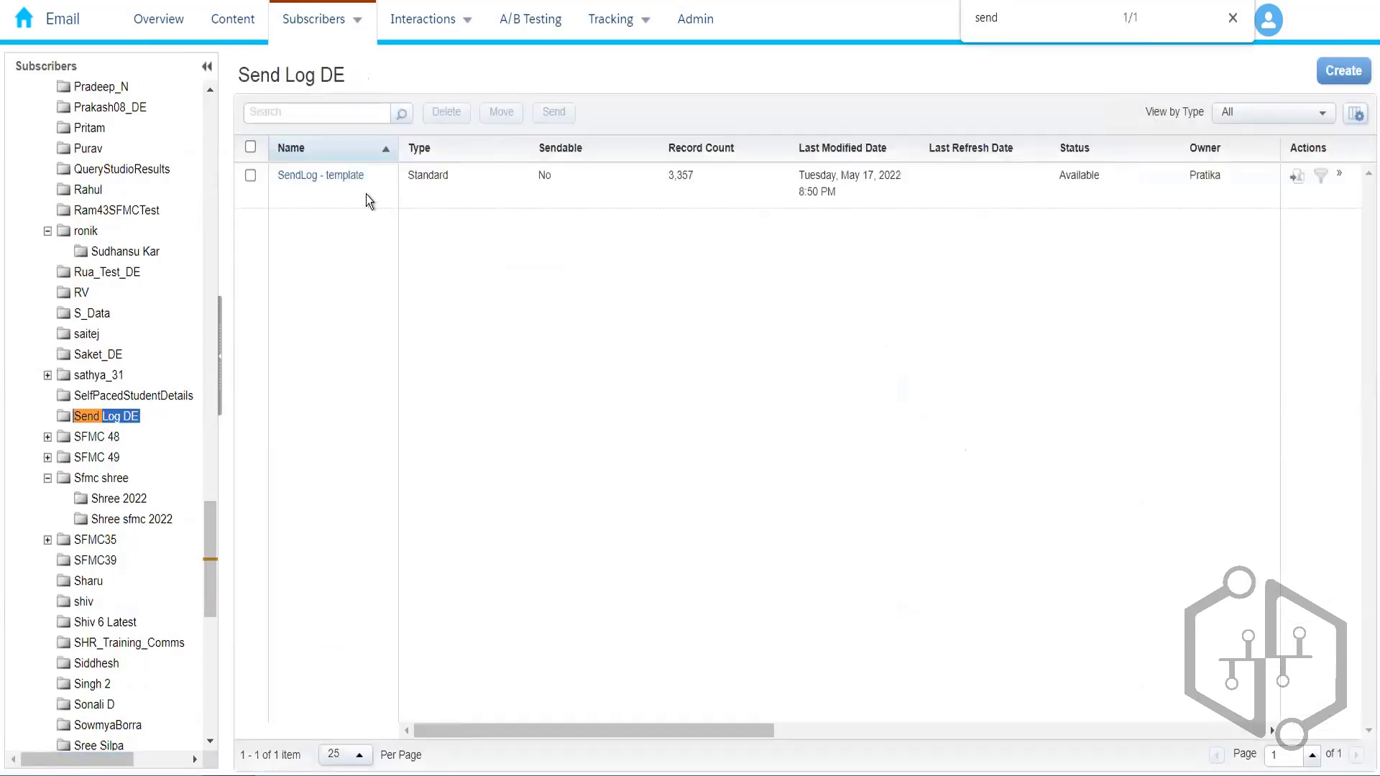
click(353, 194)
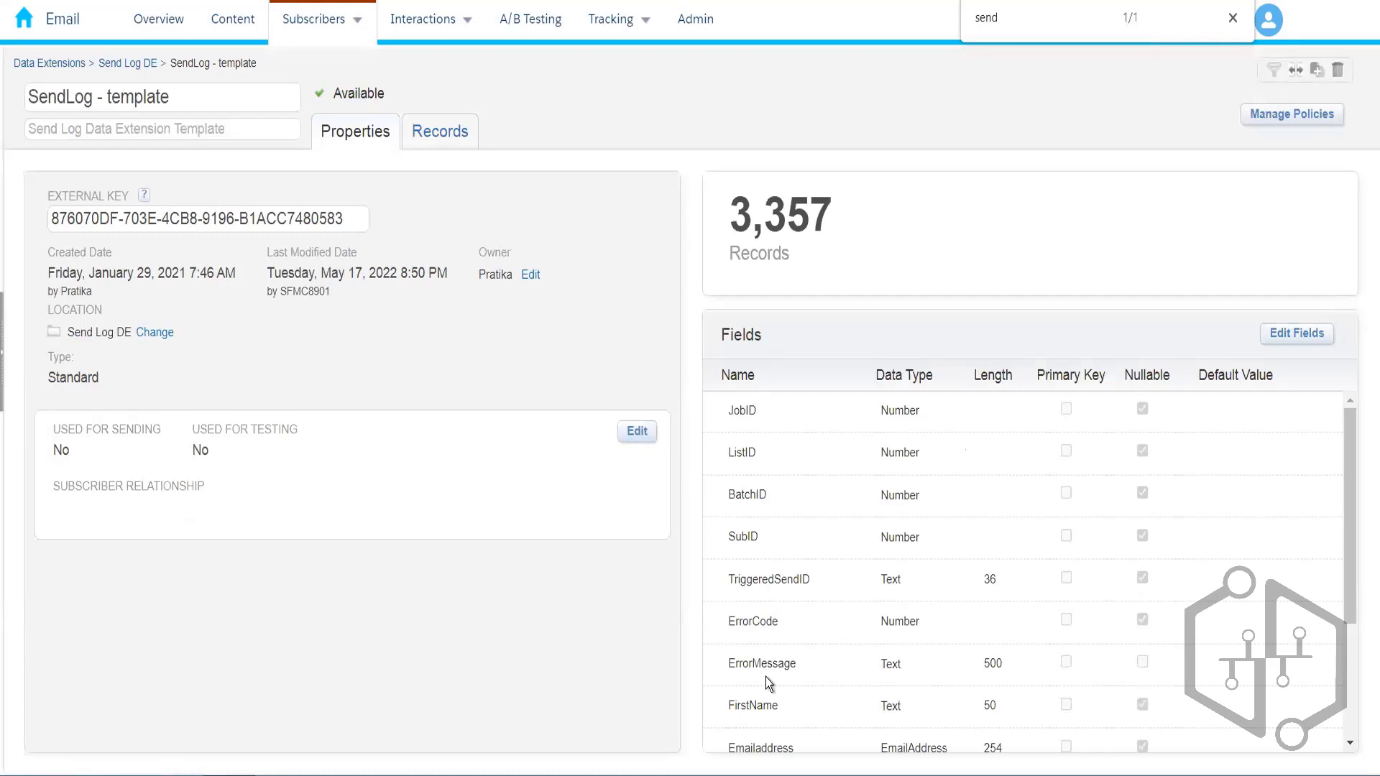
Step: Examine the field list of SendLog - template, from the standard JobID to ErrorCode fields through the additional fields
drag(1348, 512, 1335, 726)
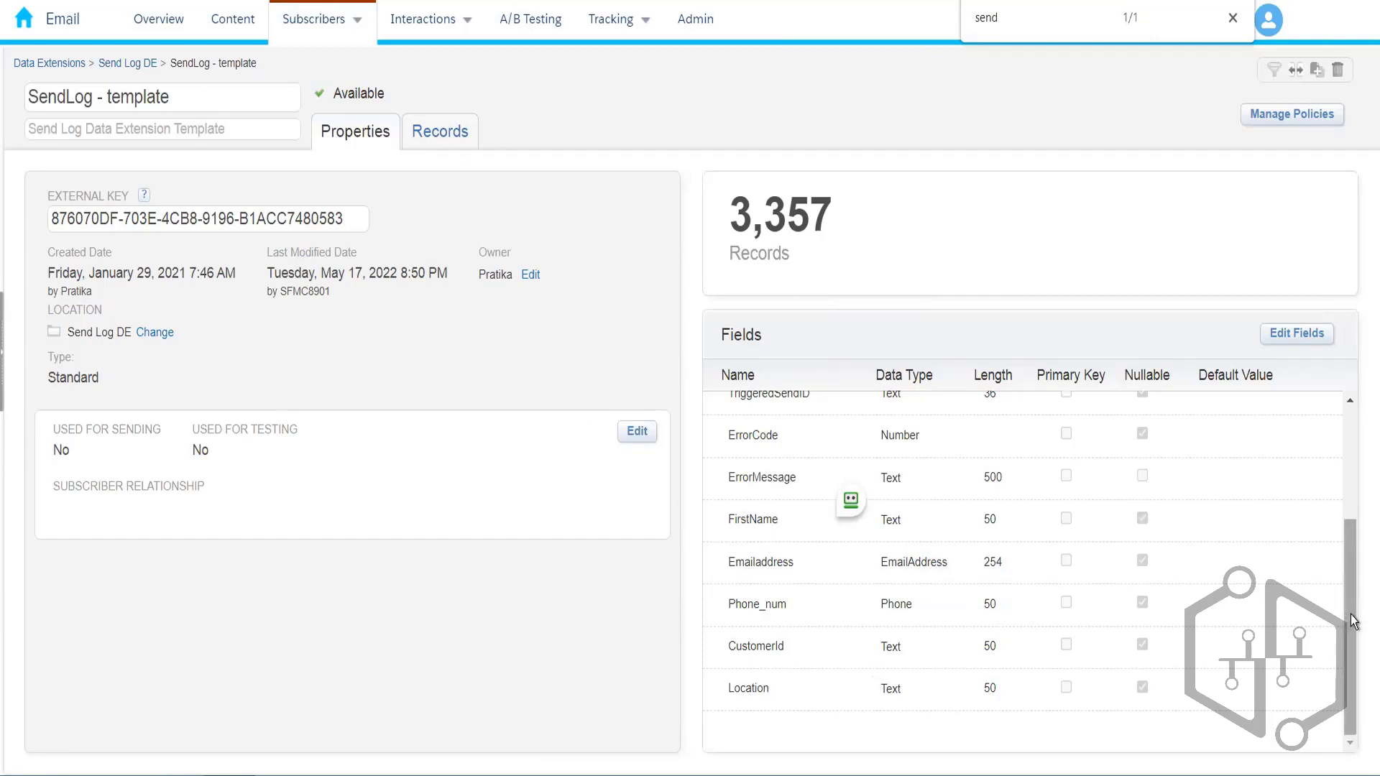
scroll(1347, 498, up, 3)
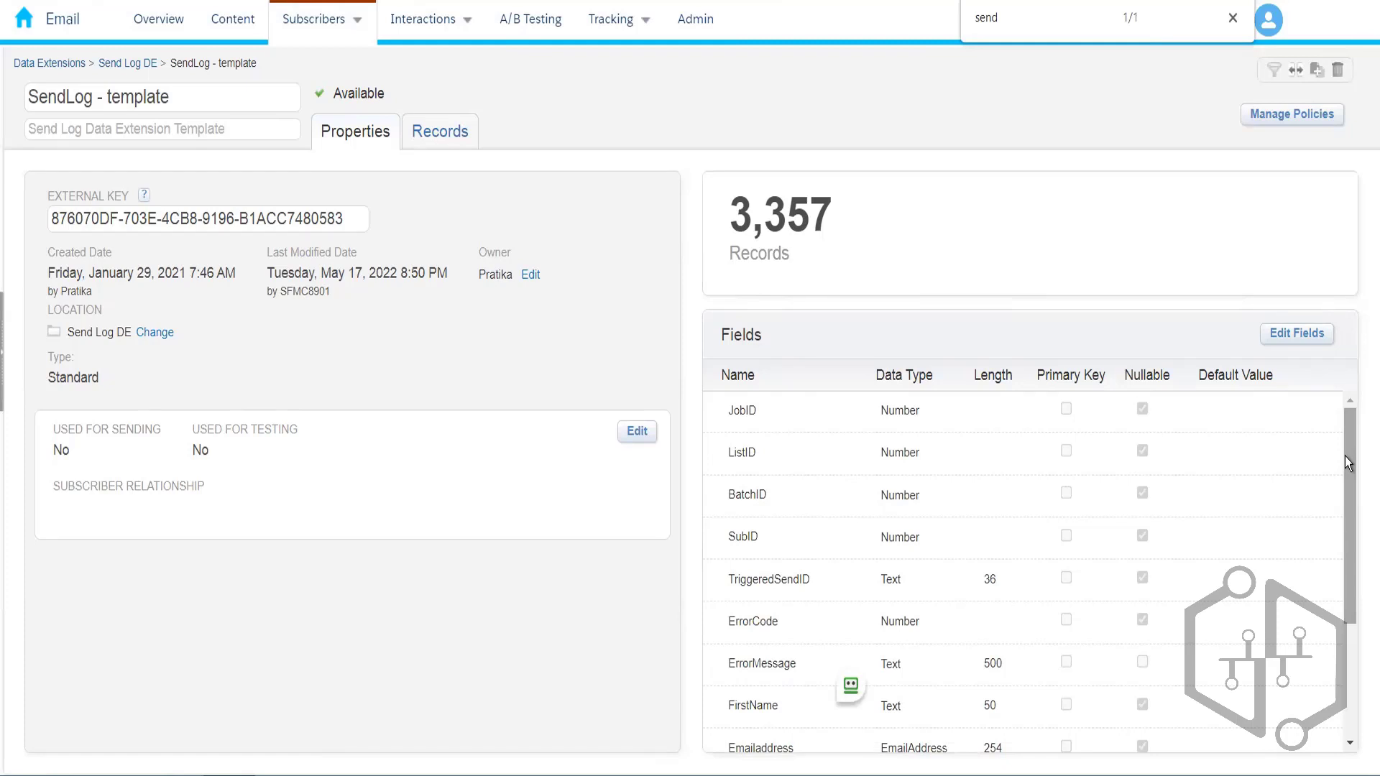
drag(1344, 455, 1291, 344)
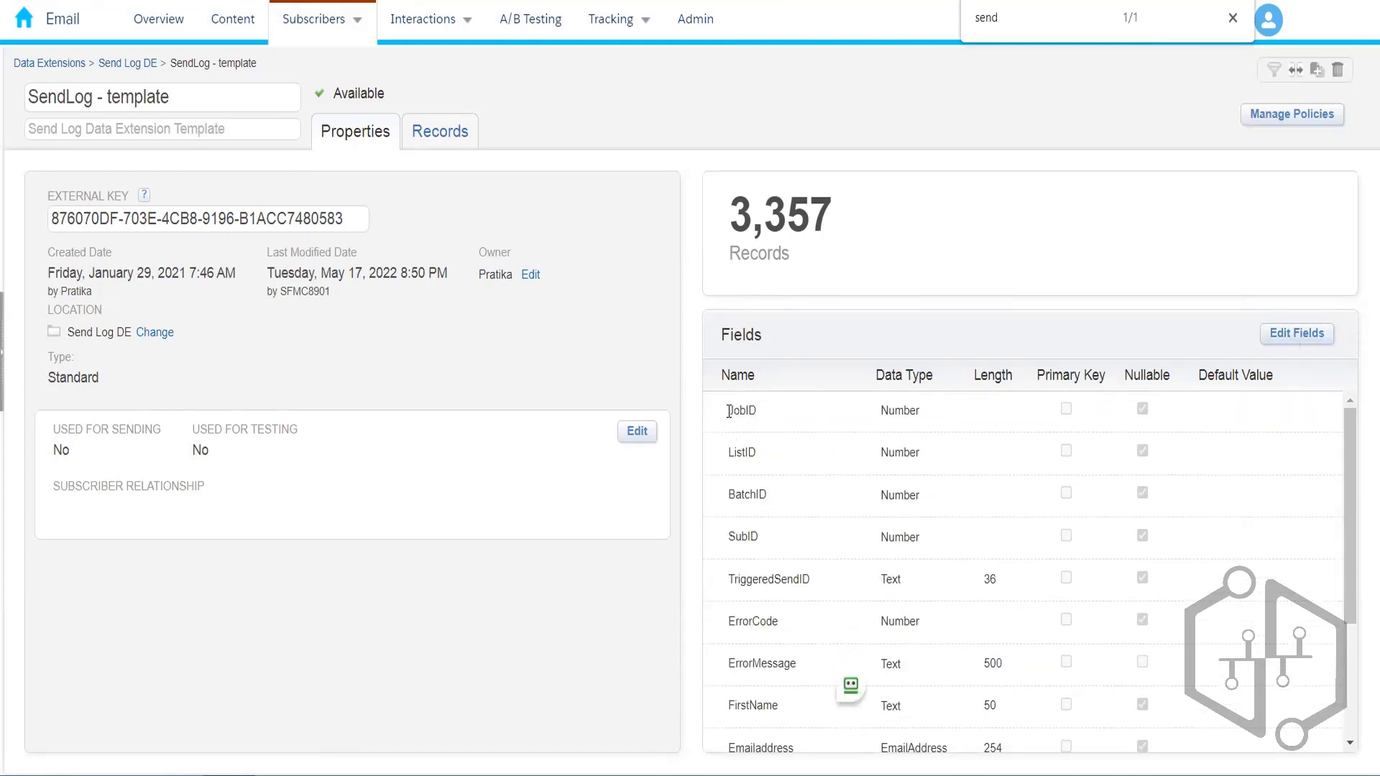
drag(729, 411, 809, 628)
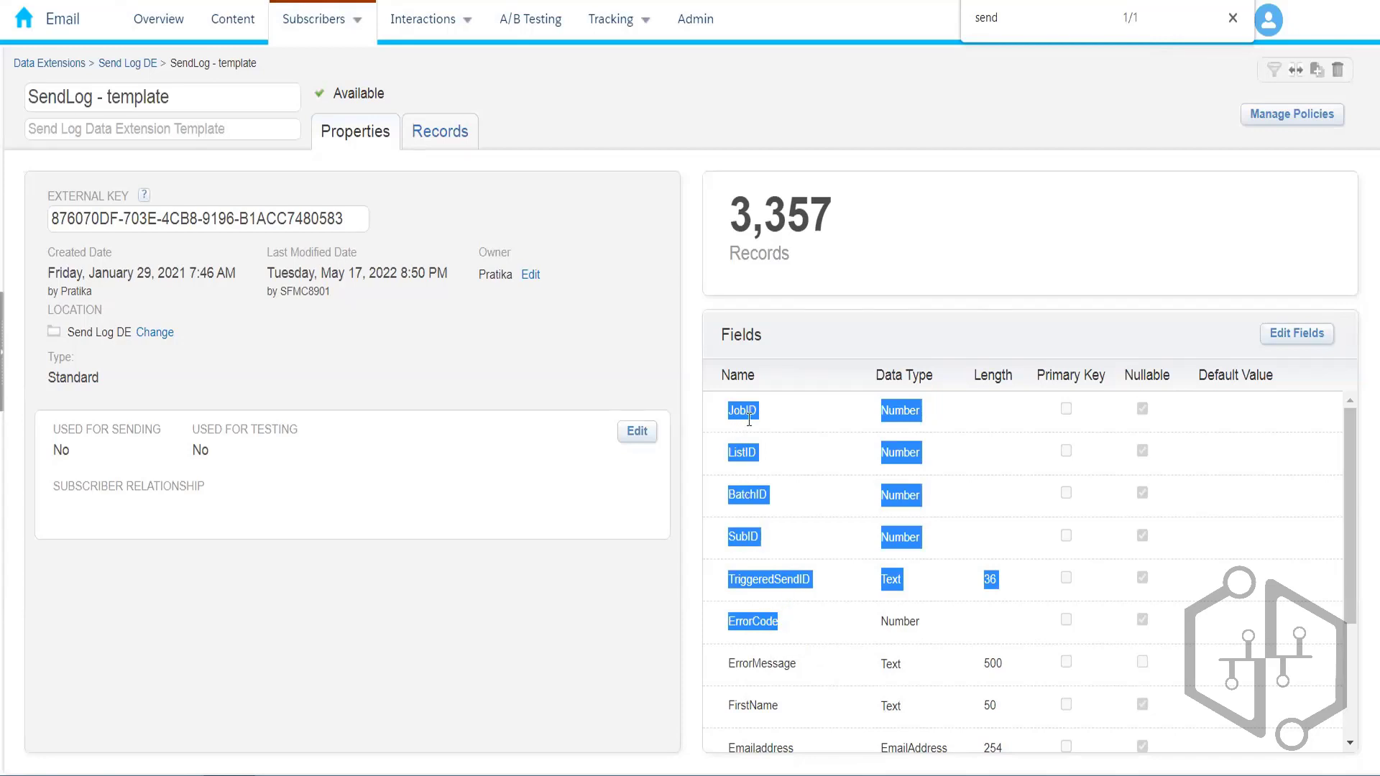
Step: View the records of SendLog - template, including the note on the display limit, and duplicate the browser tab
click(420, 137)
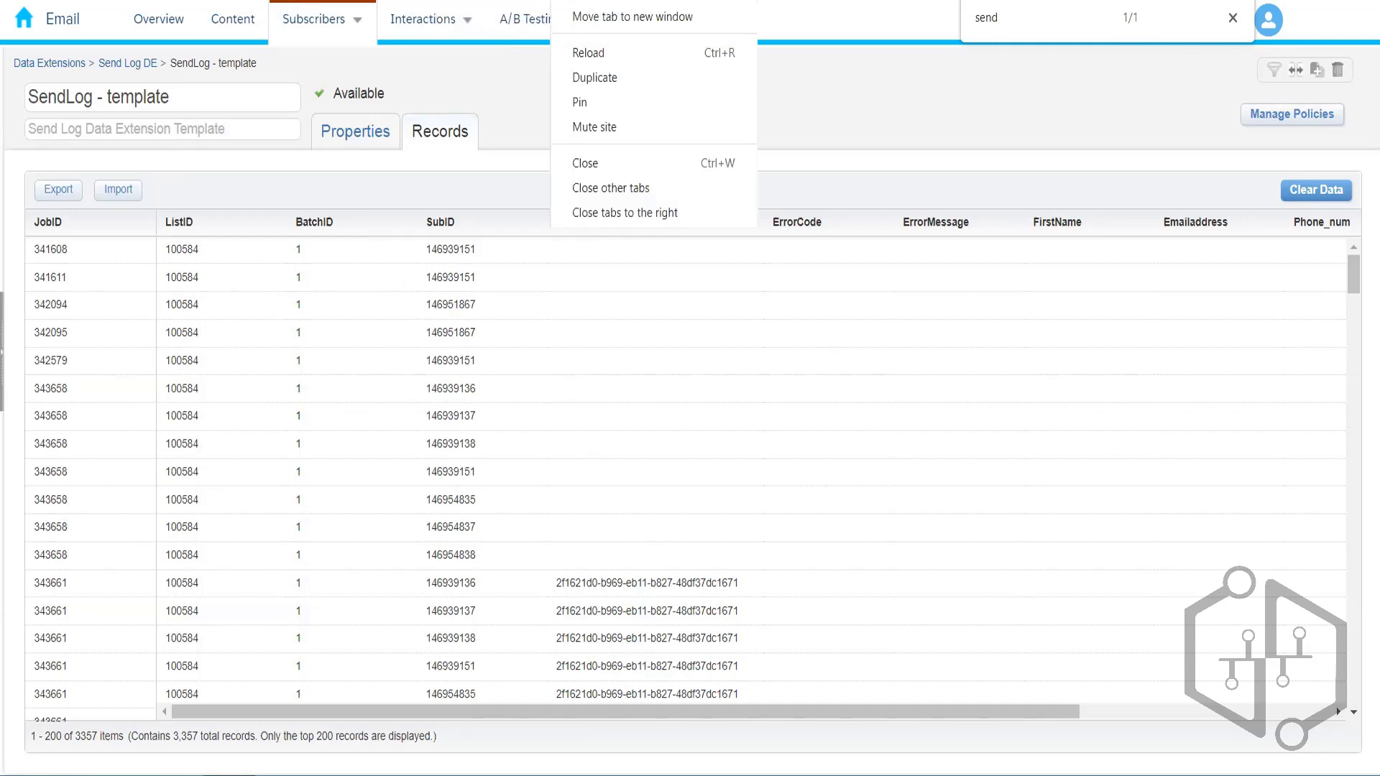
click(623, 79)
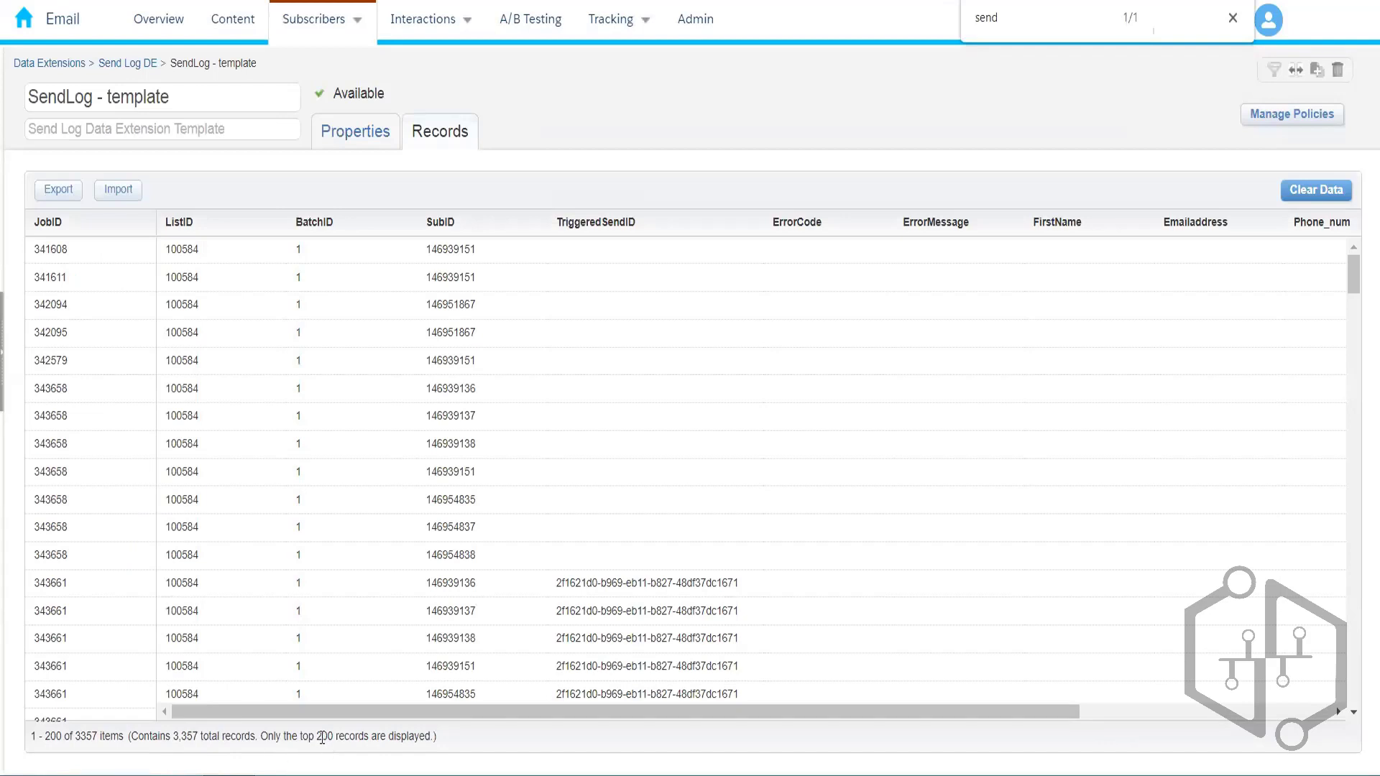
drag(317, 736, 370, 737)
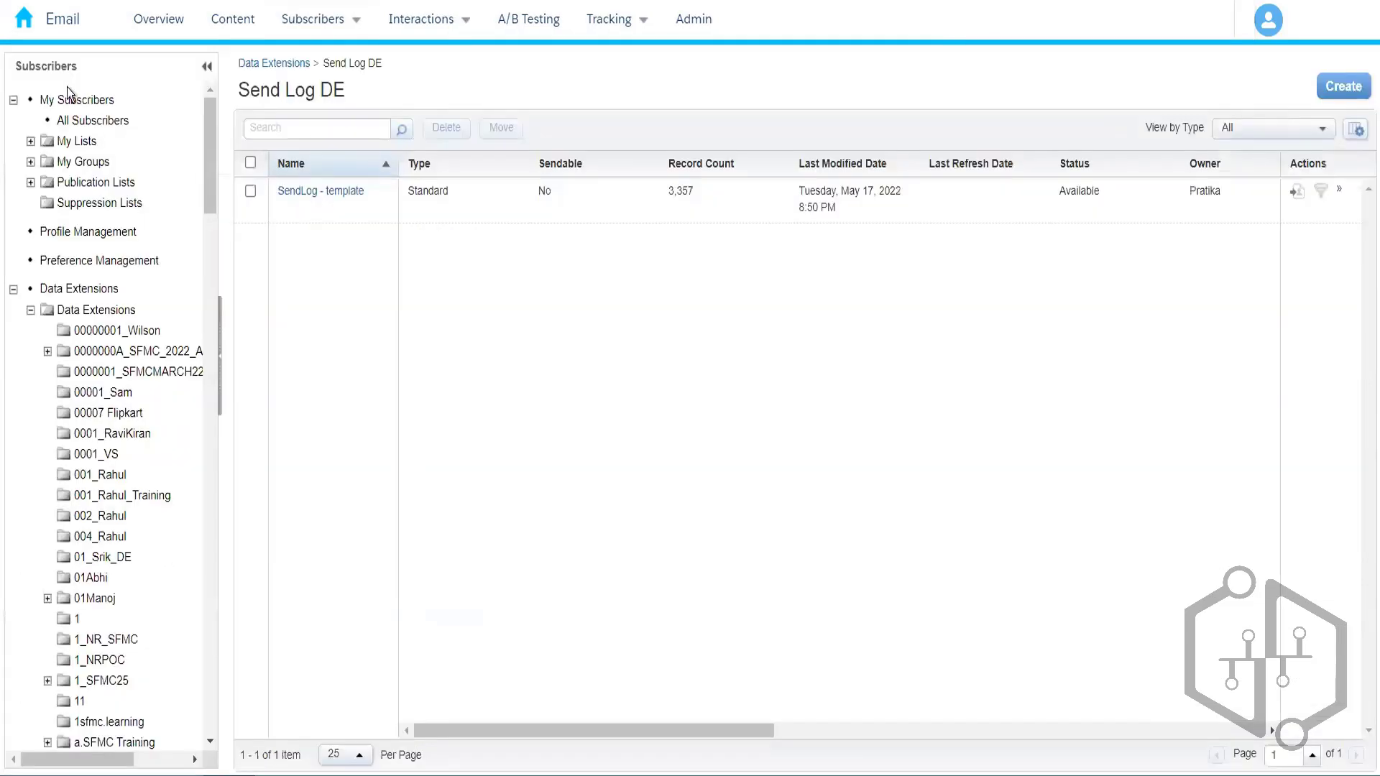
Step: Open Contact Builder in the duplicated tab and expand the Data Extensions folder in its data extensions area
mouse_move(19, 40)
mouse_move(736, 119)
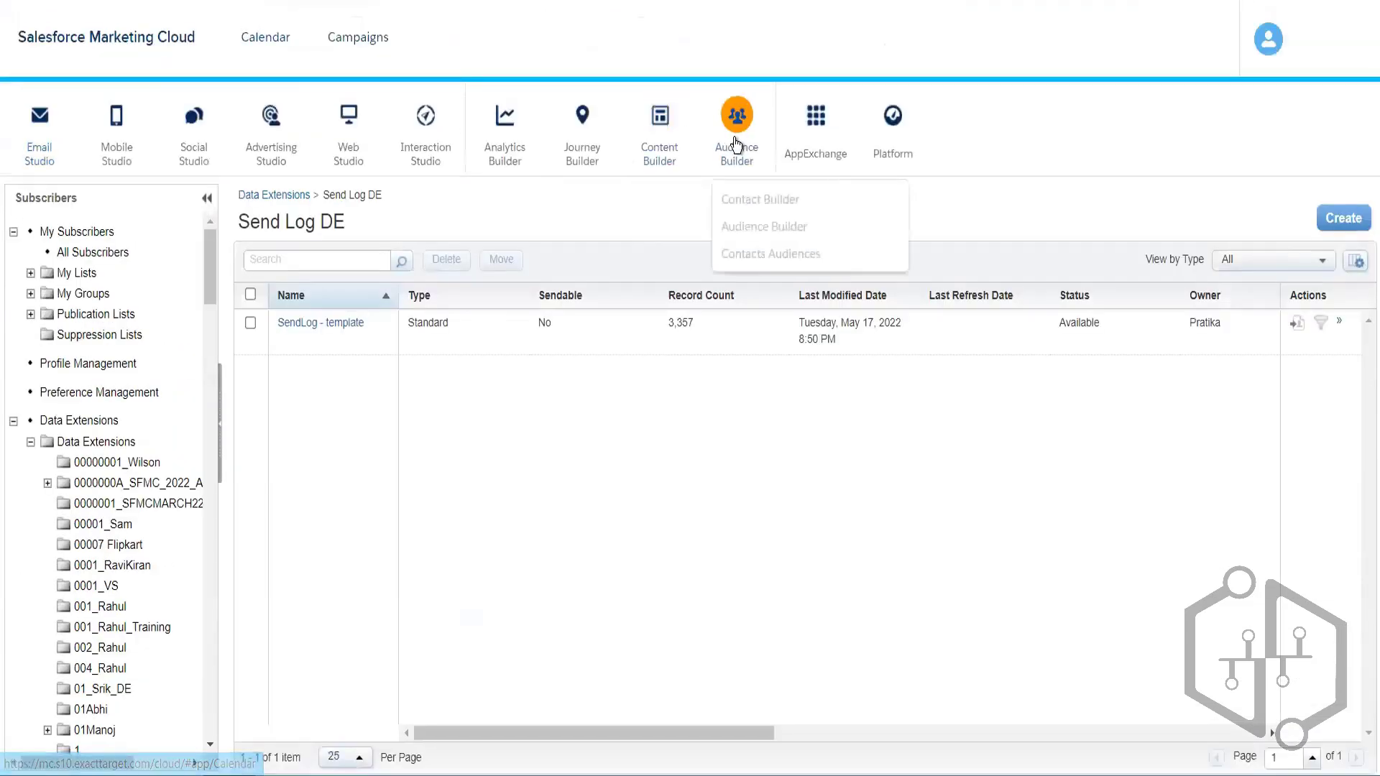
click(738, 207)
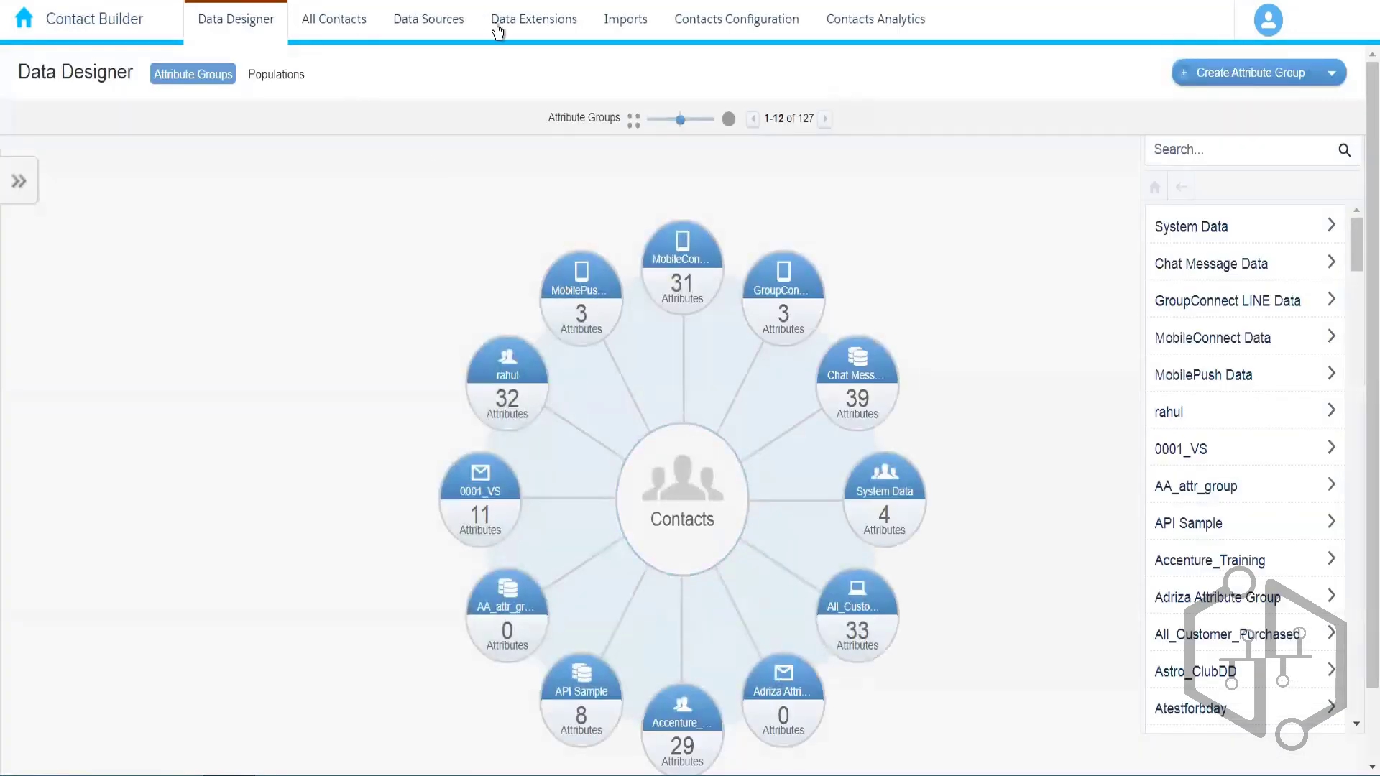
click(497, 21)
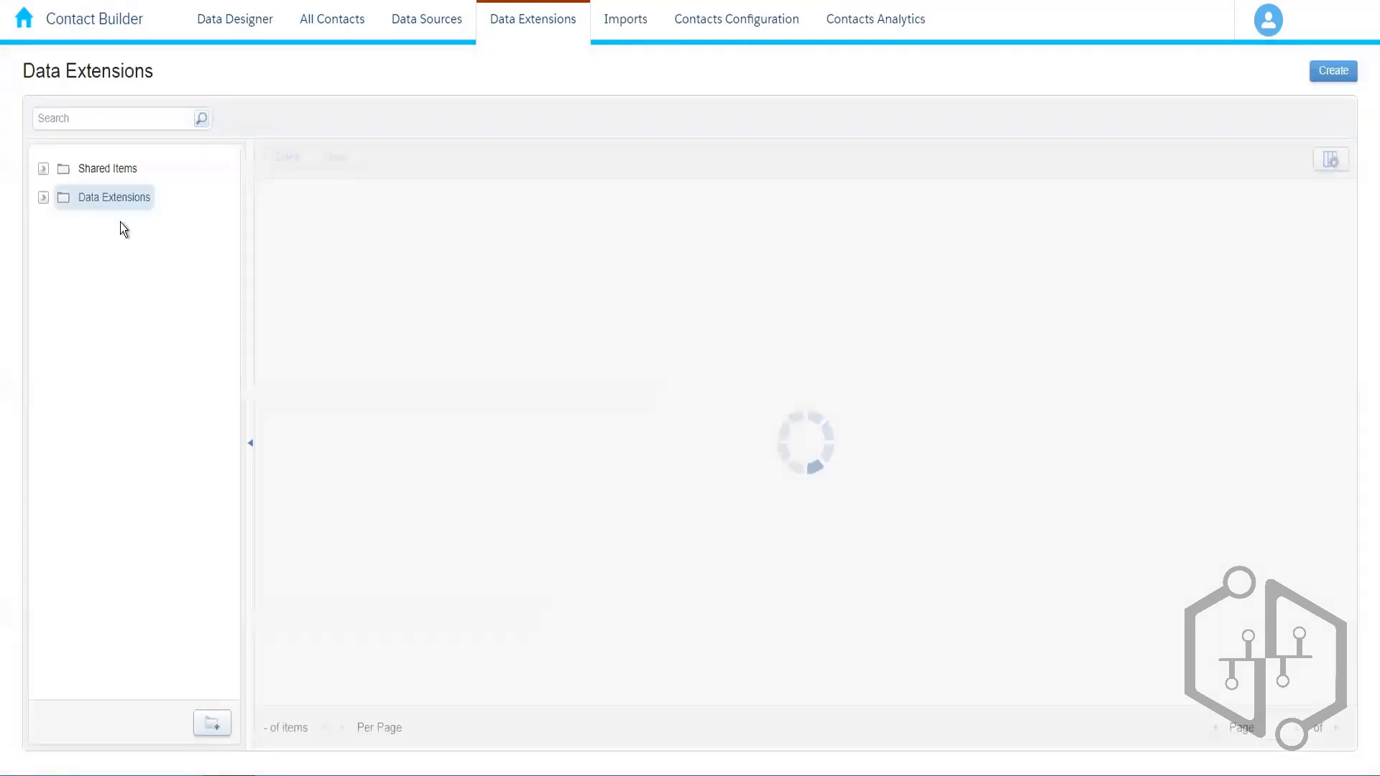
click(42, 199)
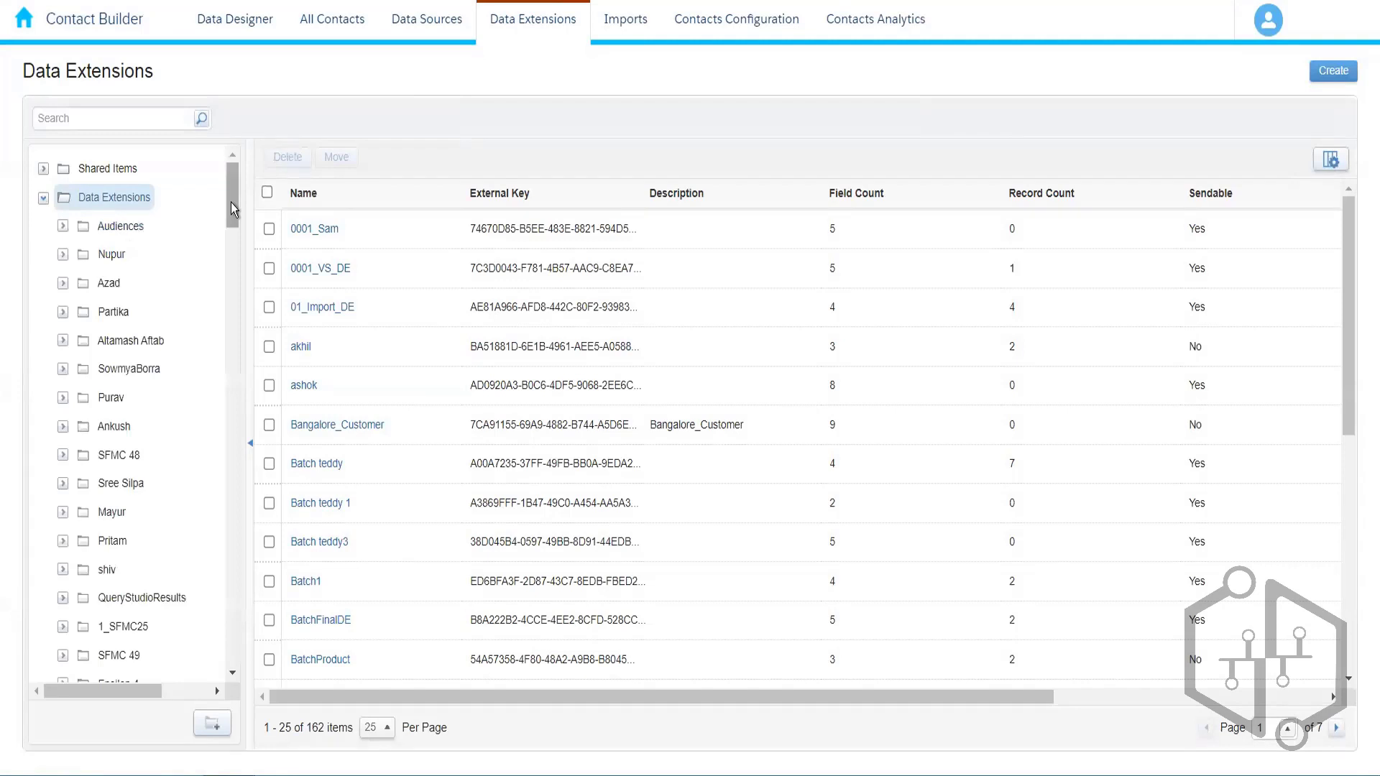
Step: Find "send log" among the folders and show the records of SendLog - template in Send Log DE
key(ctrl+f)
text(send log)
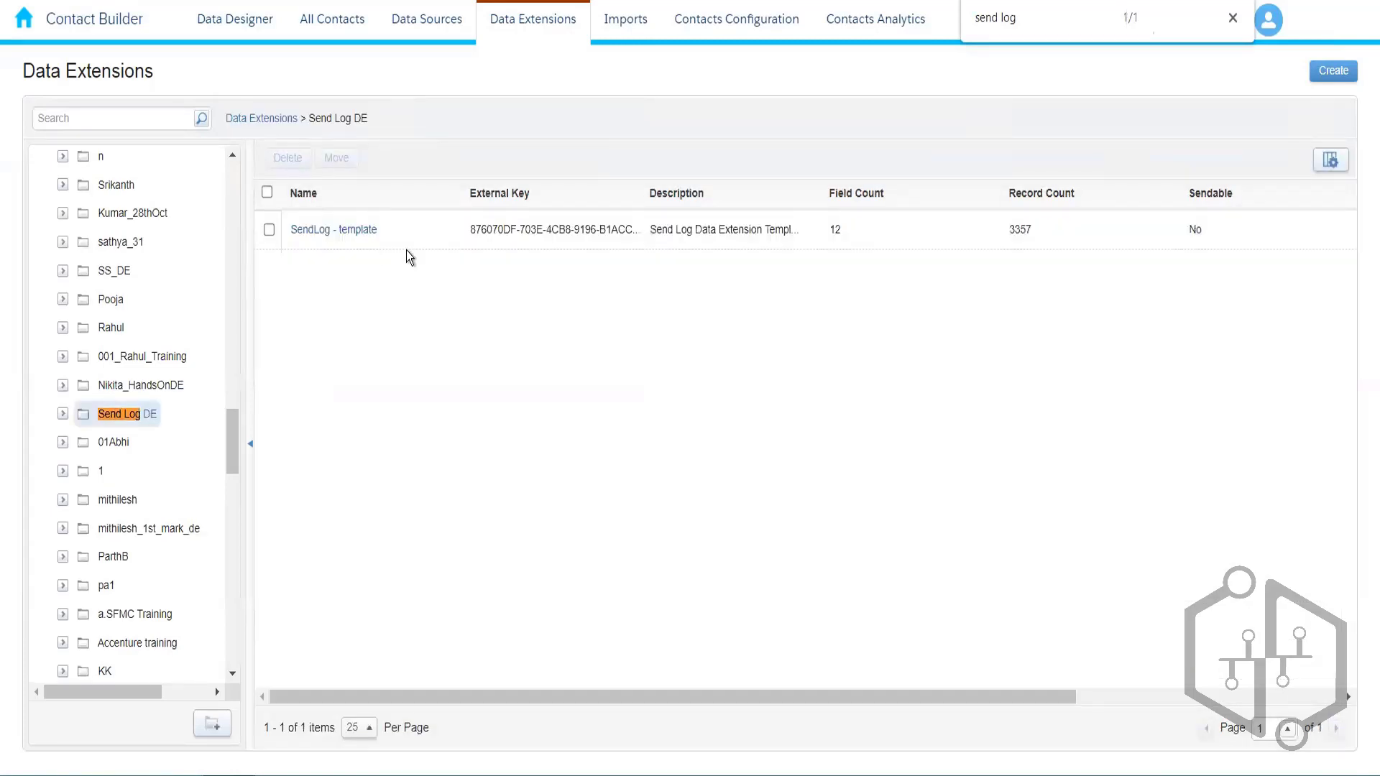
click(342, 230)
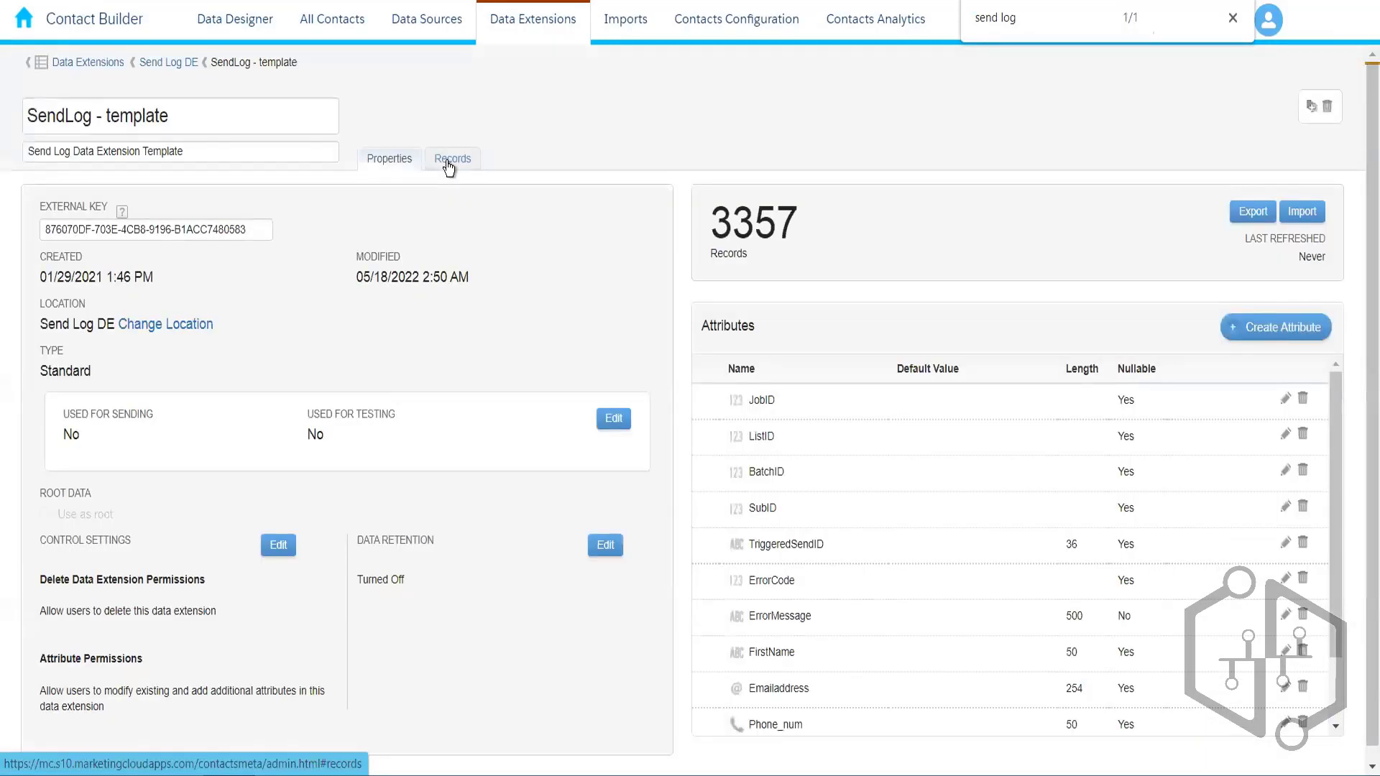
click(448, 162)
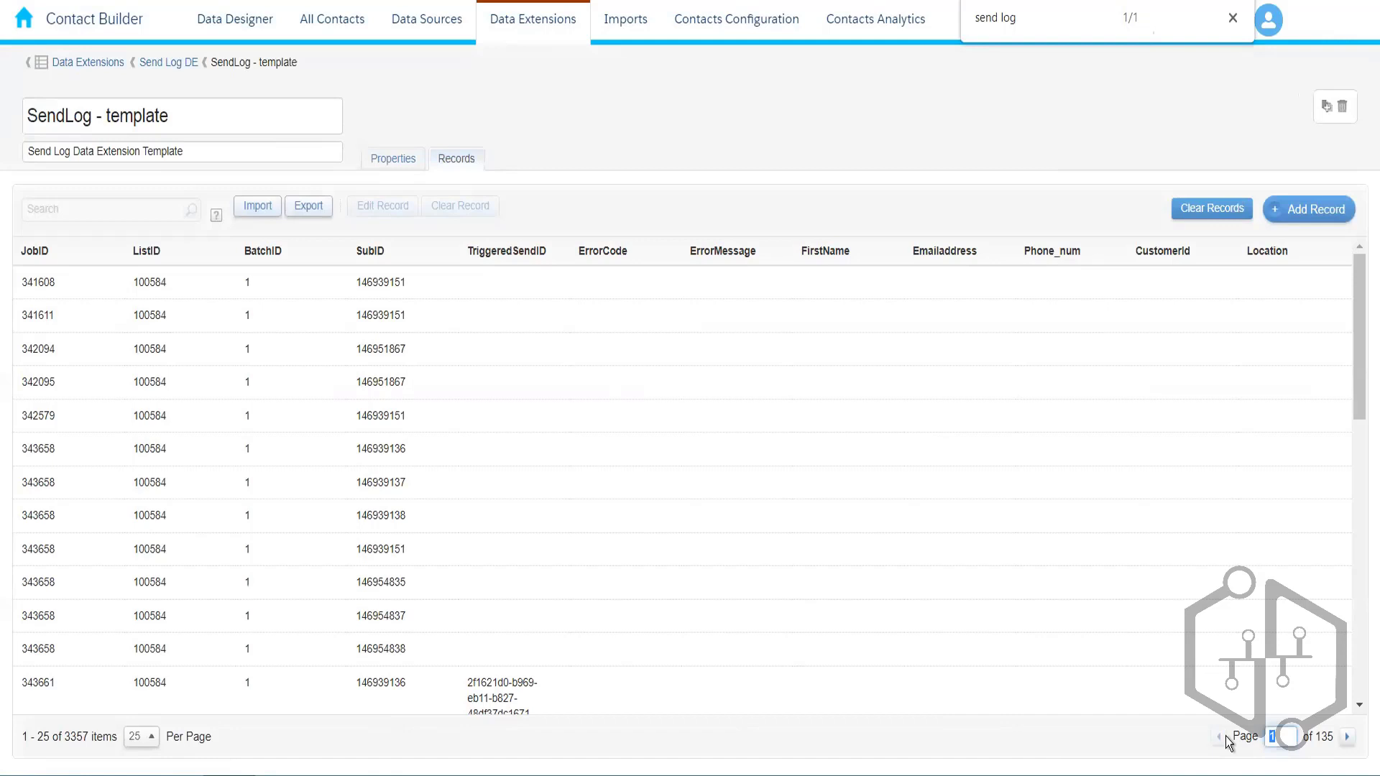
Step: Go to page 36 of the SendLog - template records and look through its entries
text(36)
key(Return)
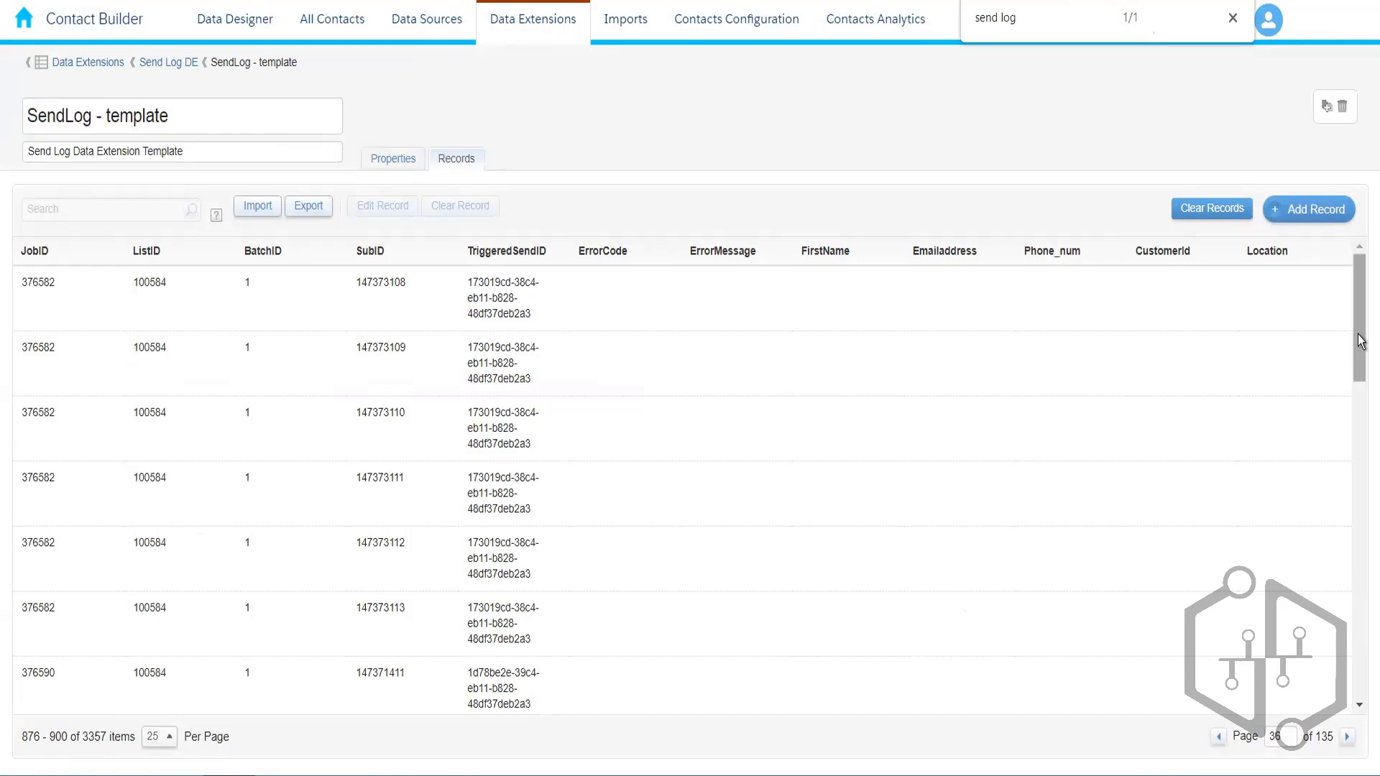
drag(1360, 342, 1344, 243)
drag(1362, 370, 1362, 232)
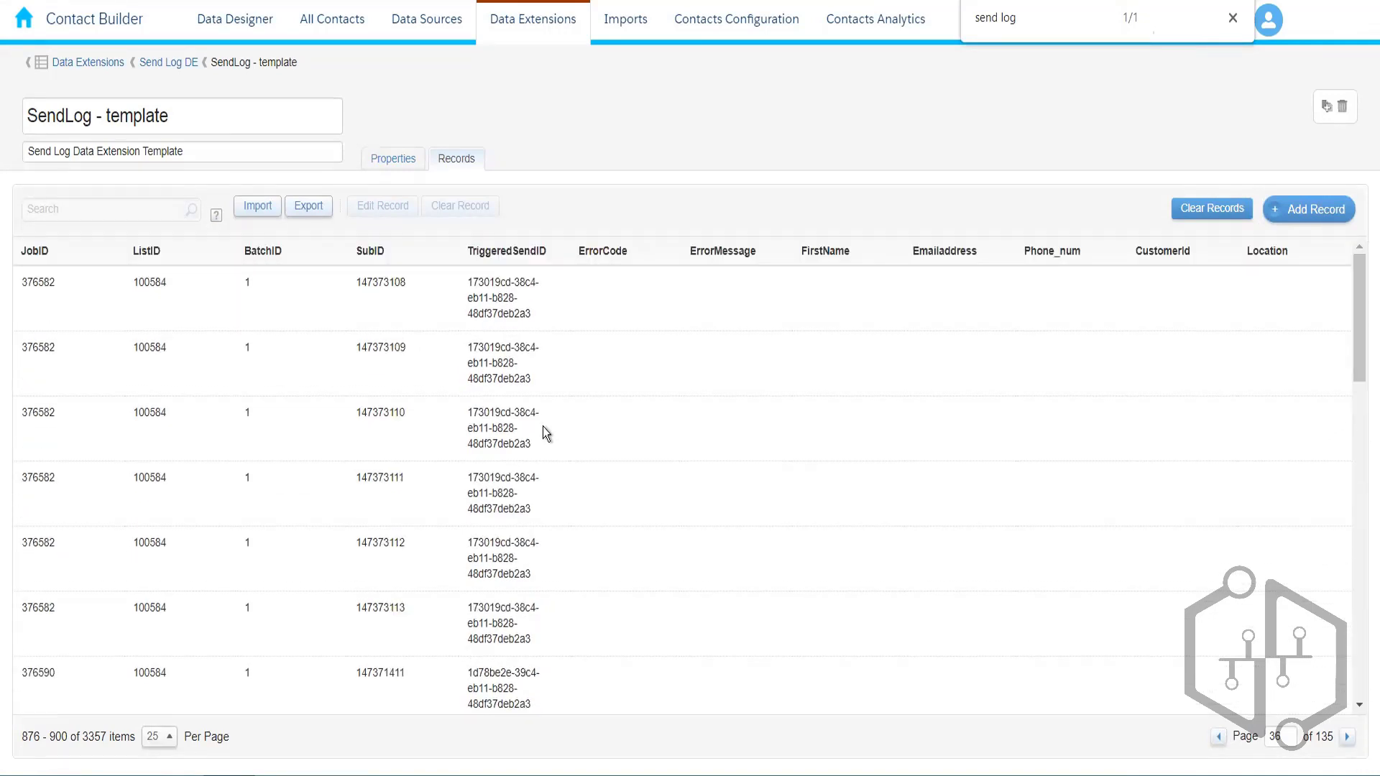
Step: Go to page 35 of the SendLog - template records
click(1284, 746)
key(BackSpace)
text(5)
key(Return)
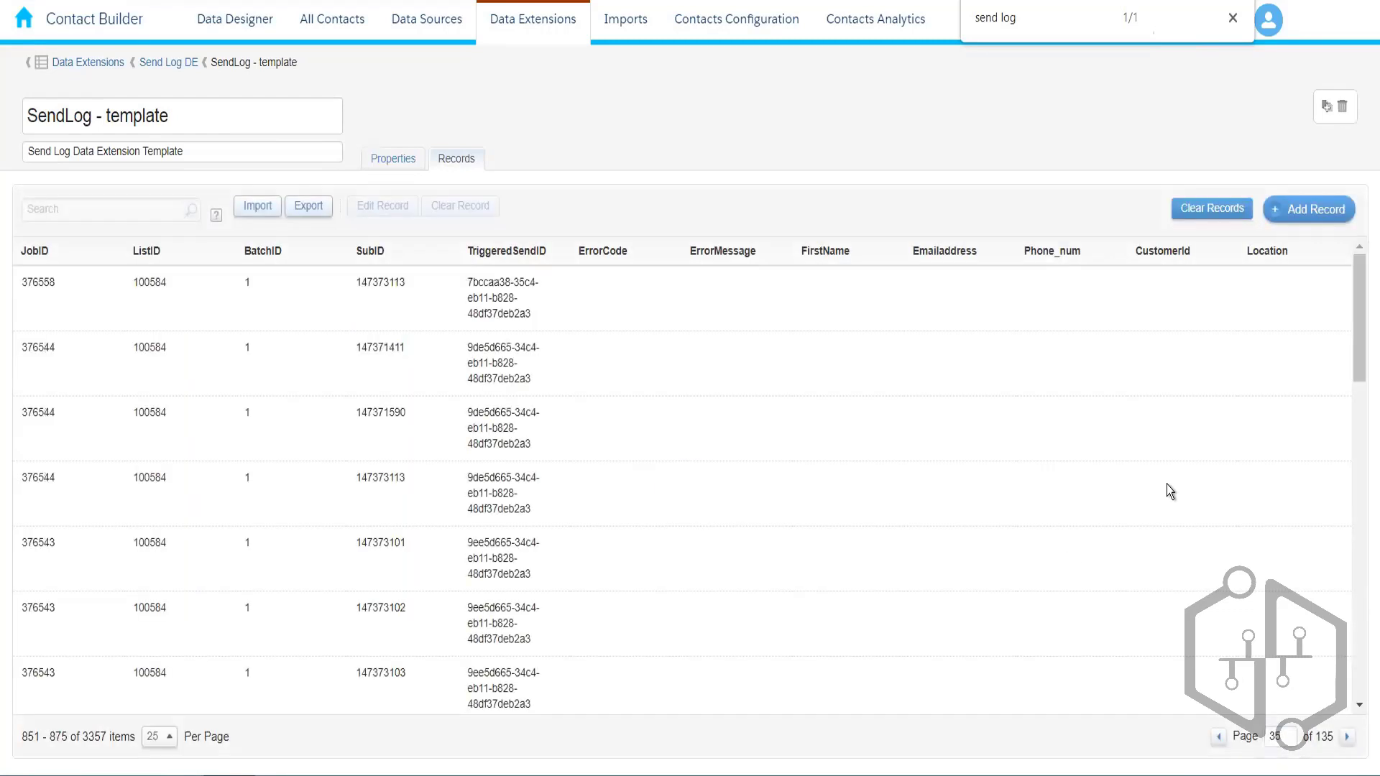
Step: Look through the page 35 records of SendLog - template, and review the send types supporting send logging on the PowerPoint slide
drag(1357, 592, 1360, 214)
mouse_move(1362, 354)
mouse_down()
mouse_move(1361, 668)
mouse_move(1361, 349)
mouse_up()
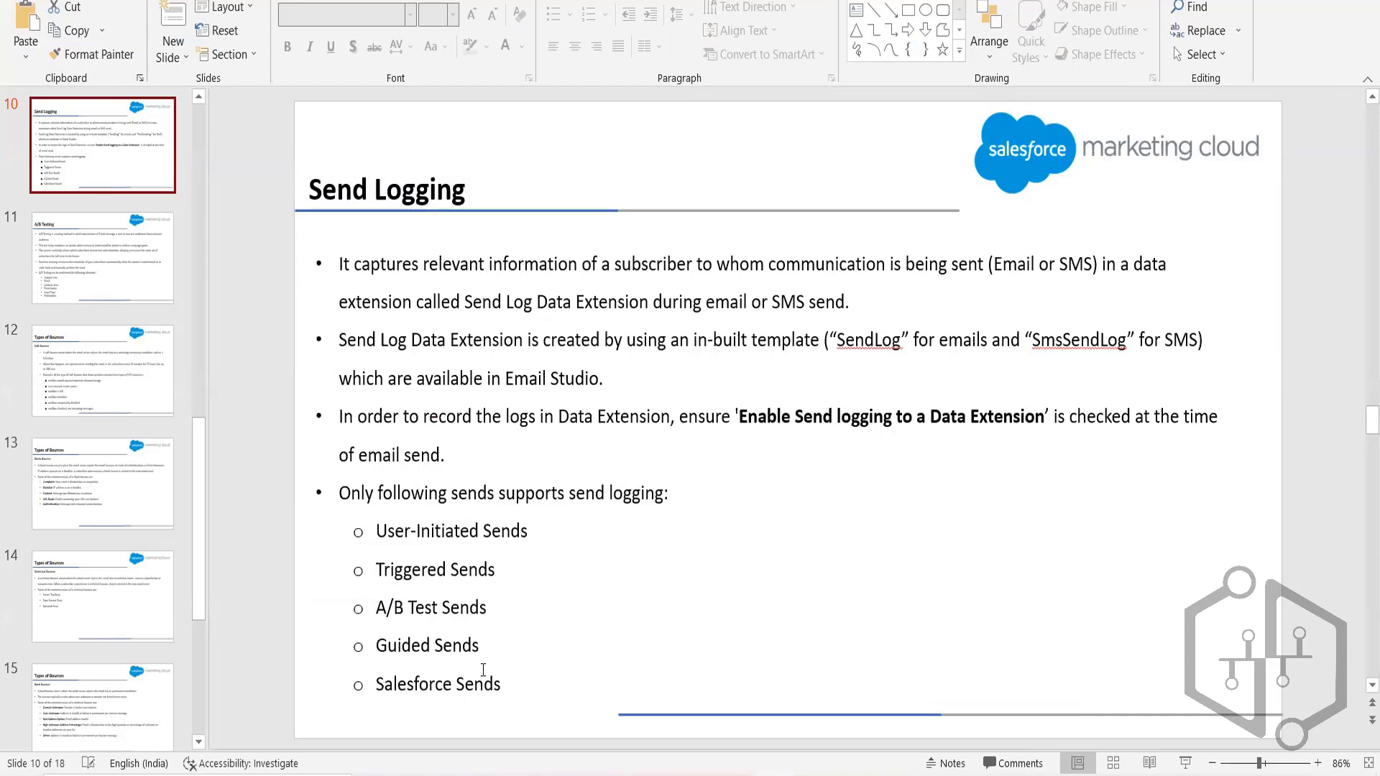
click(428, 567)
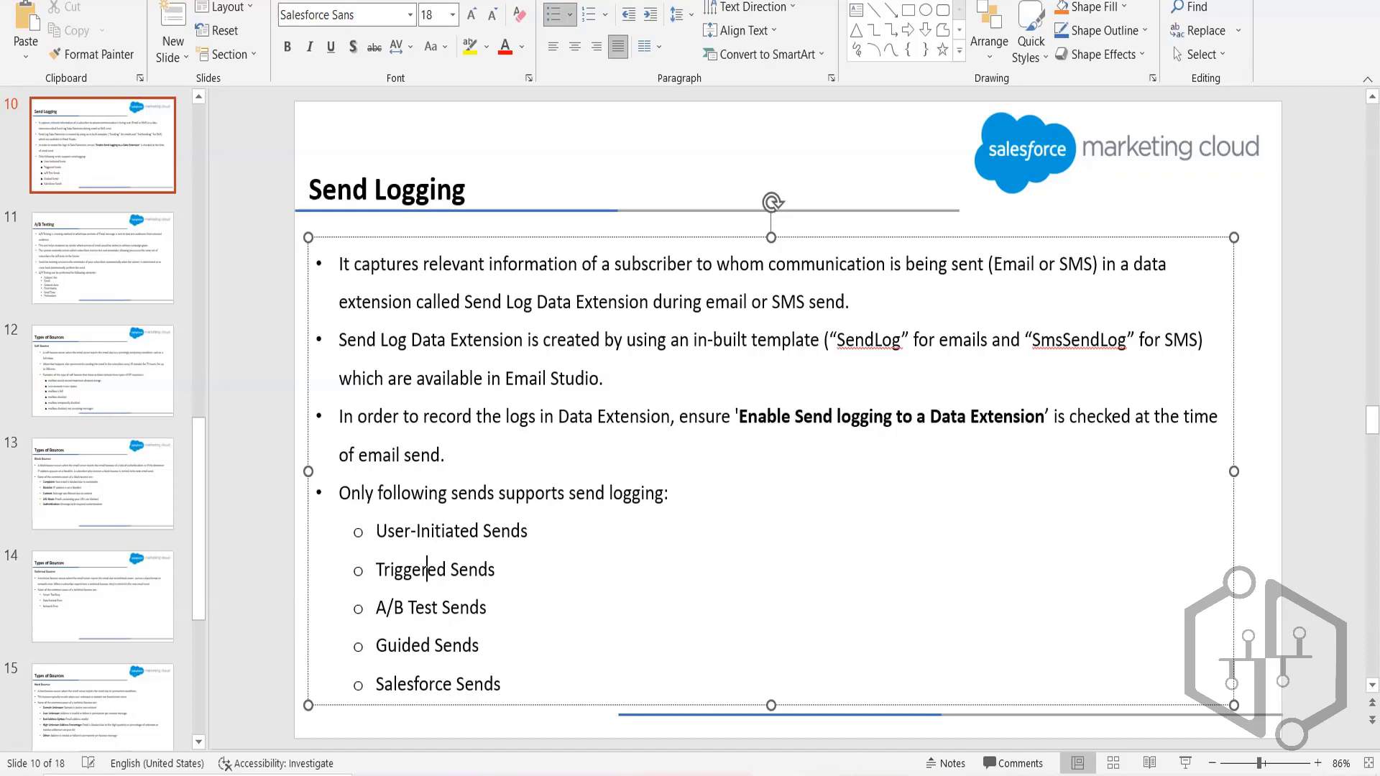
mouse_move(820, 774)
click(828, 642)
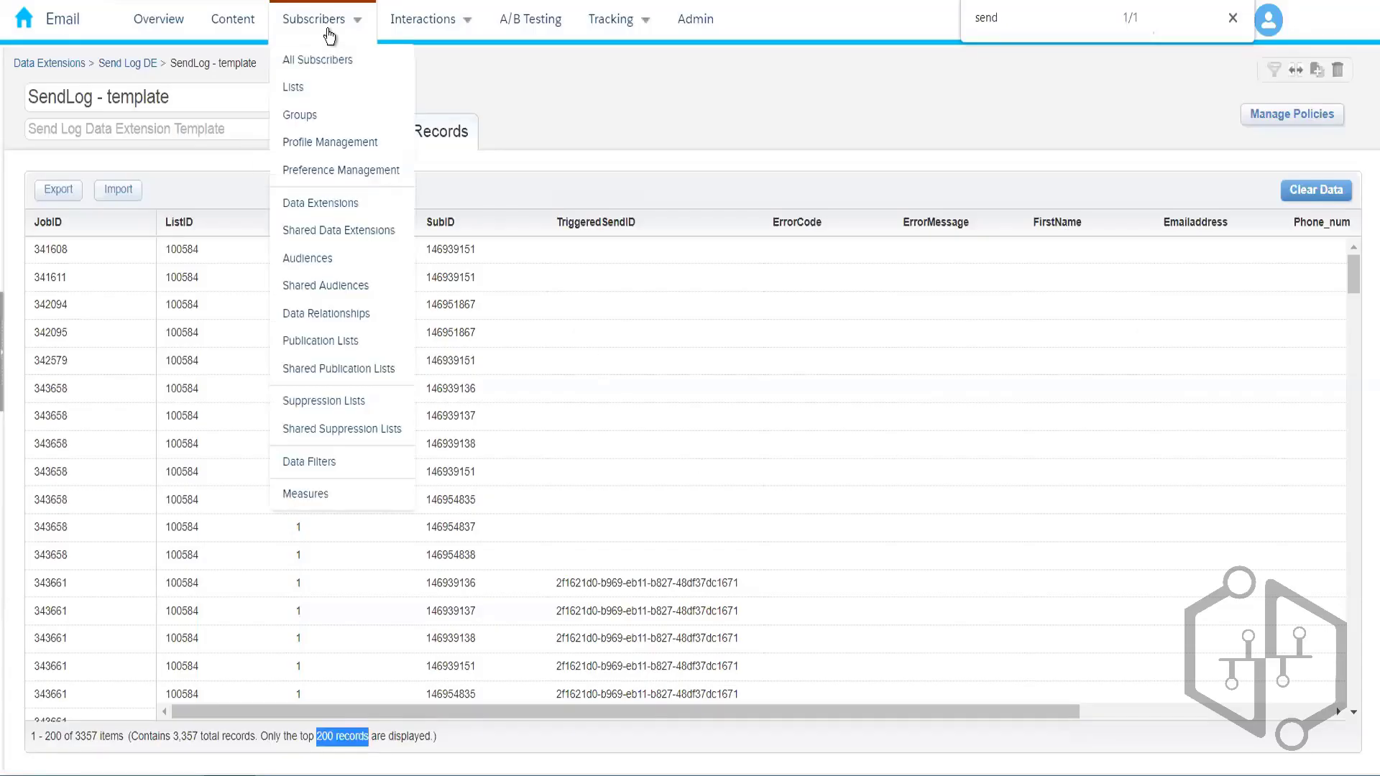
Step: Open Content Builder in Email Studio and show the properties of SendLog - template in Contact Builder
click(224, 28)
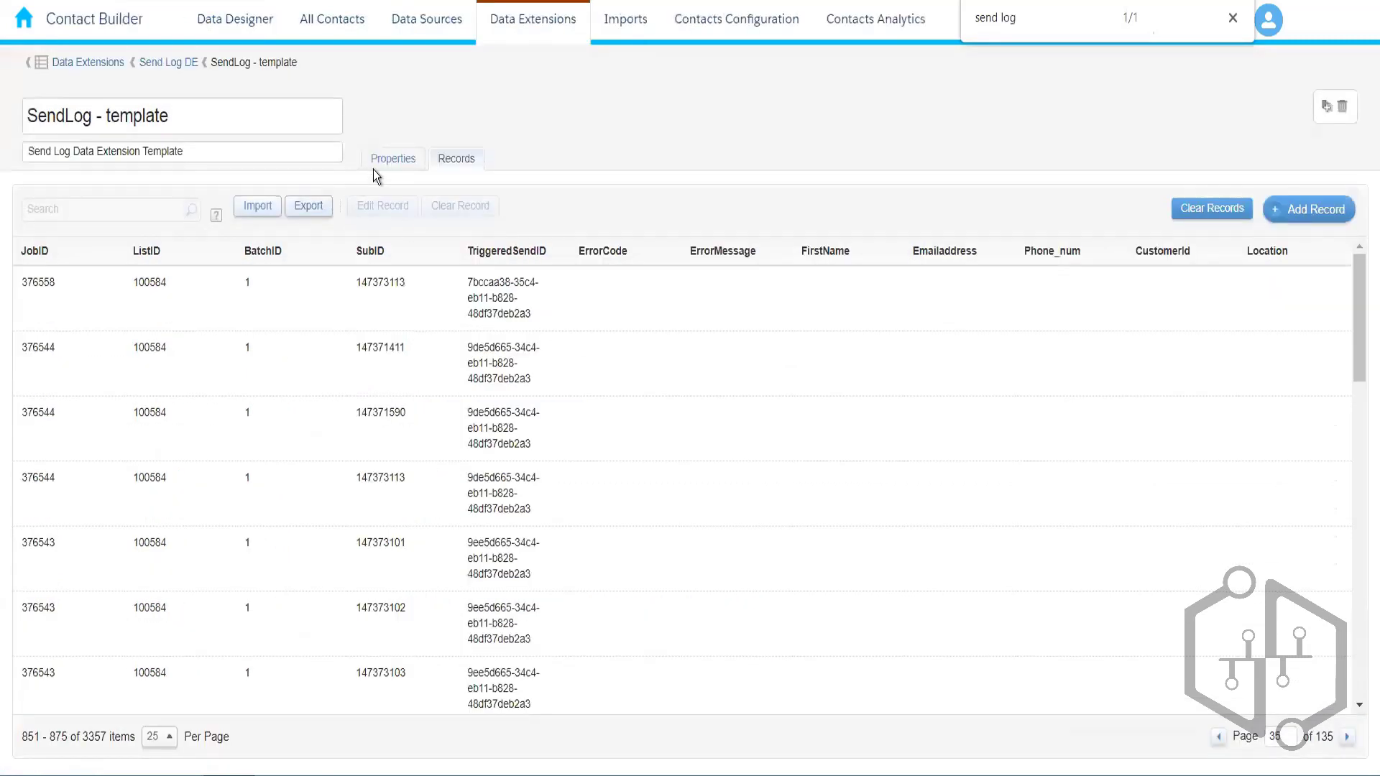
click(385, 169)
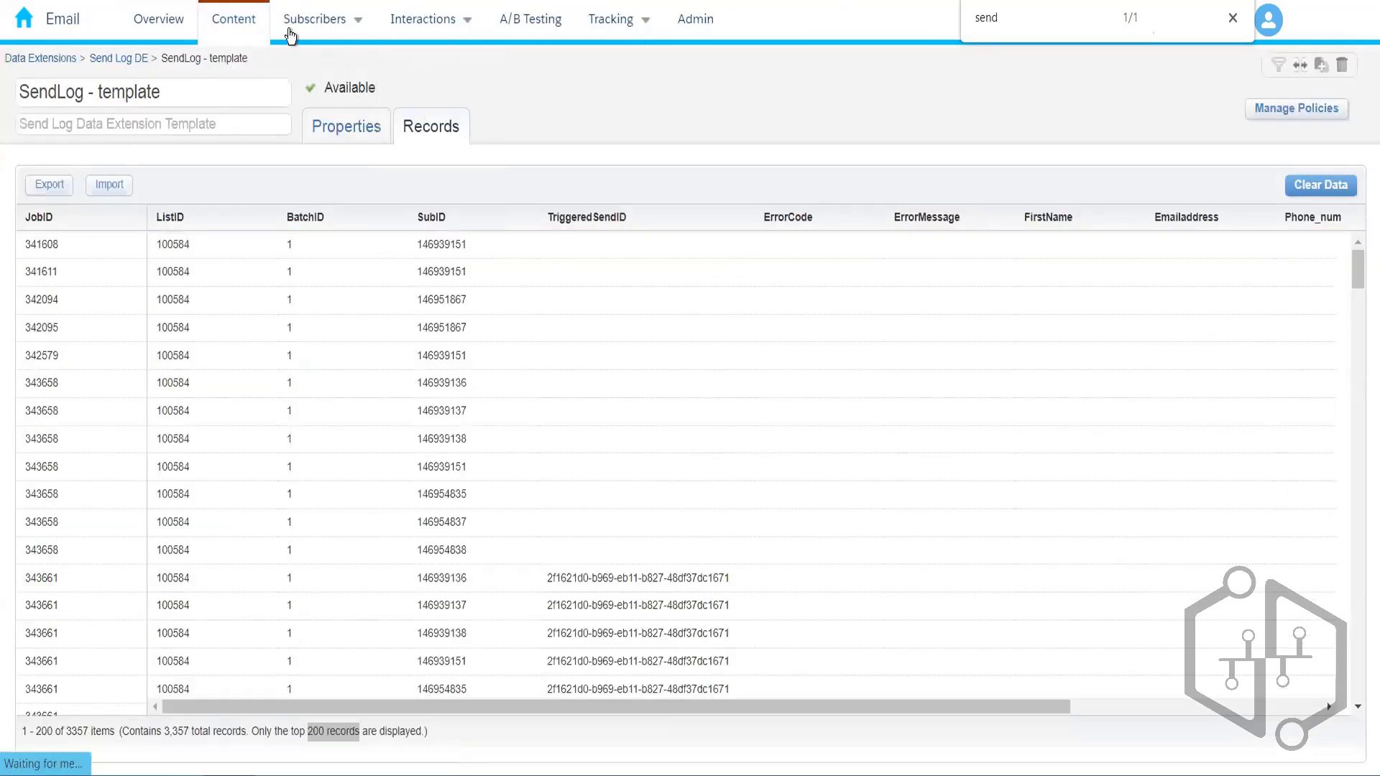
click(242, 29)
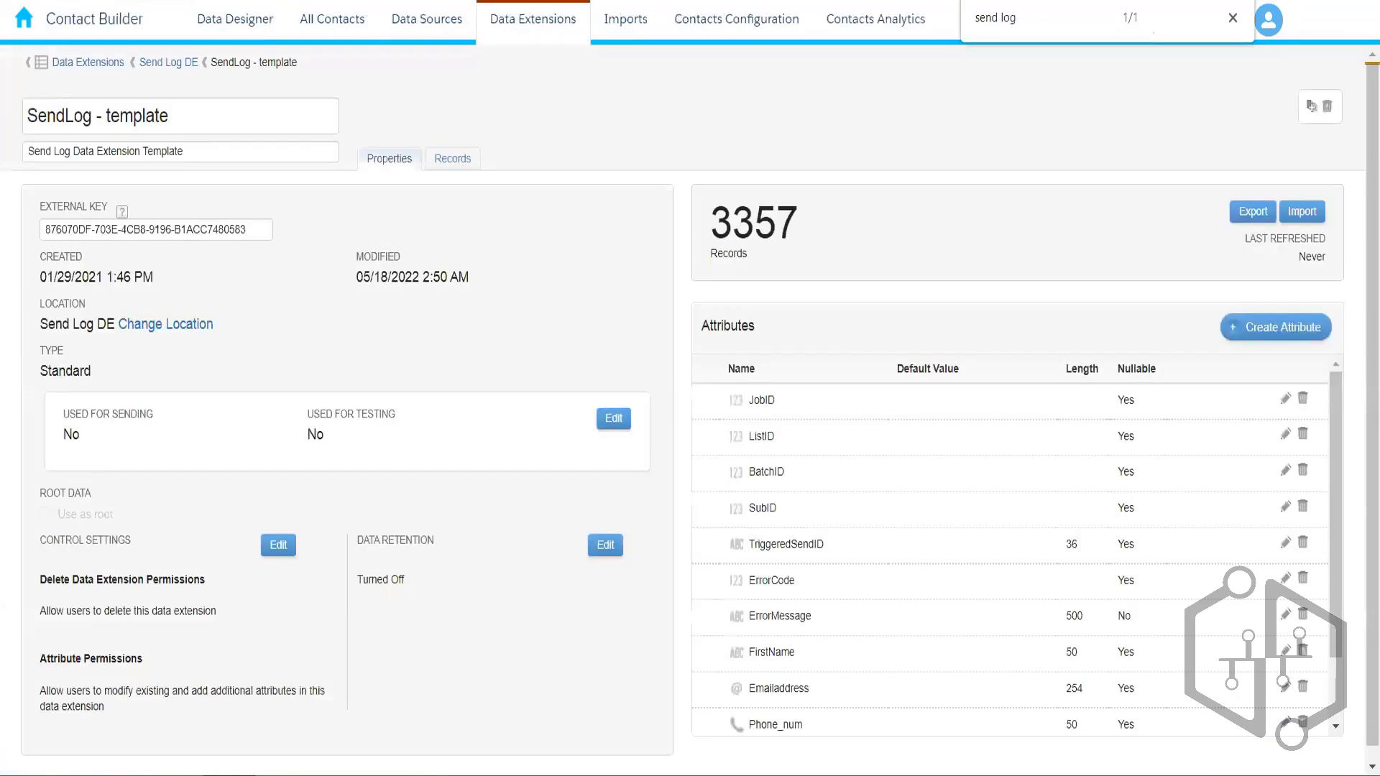
click(455, 159)
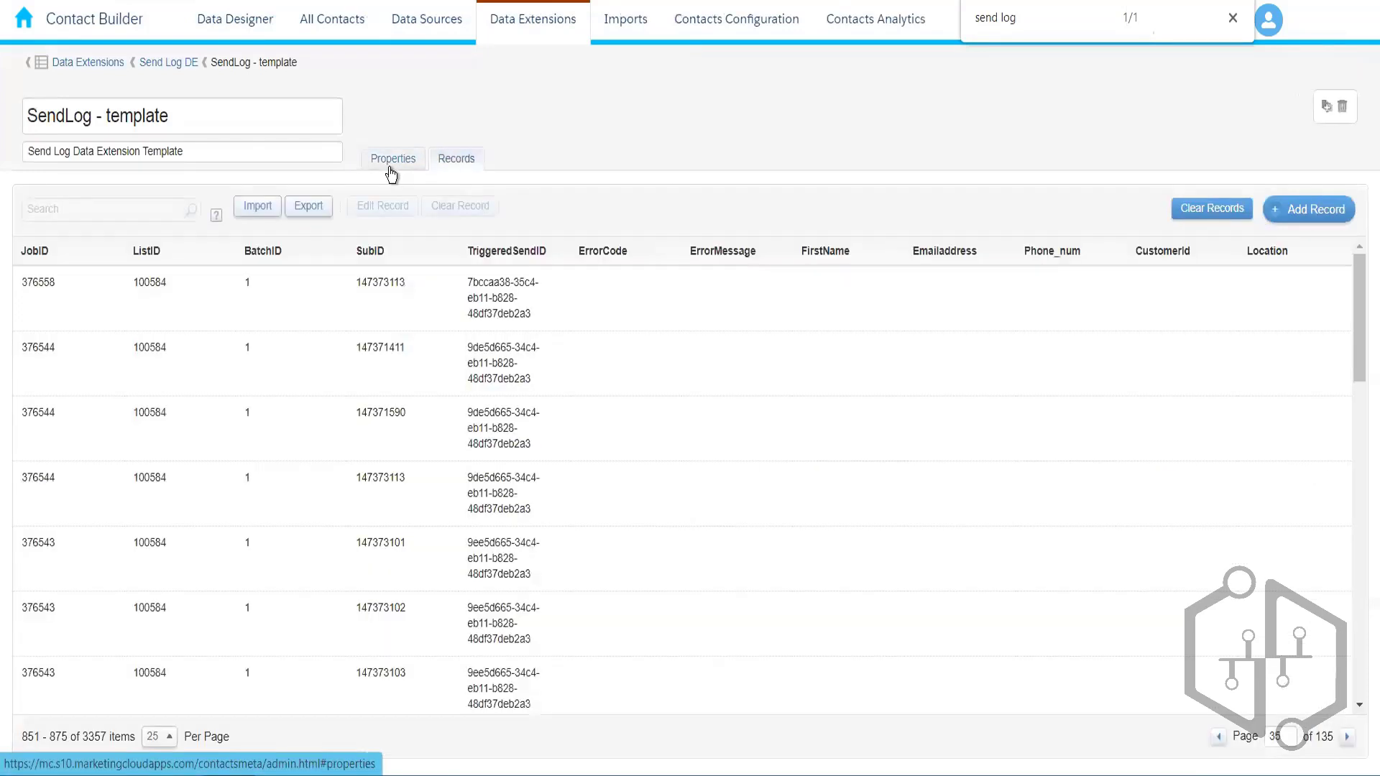
click(394, 162)
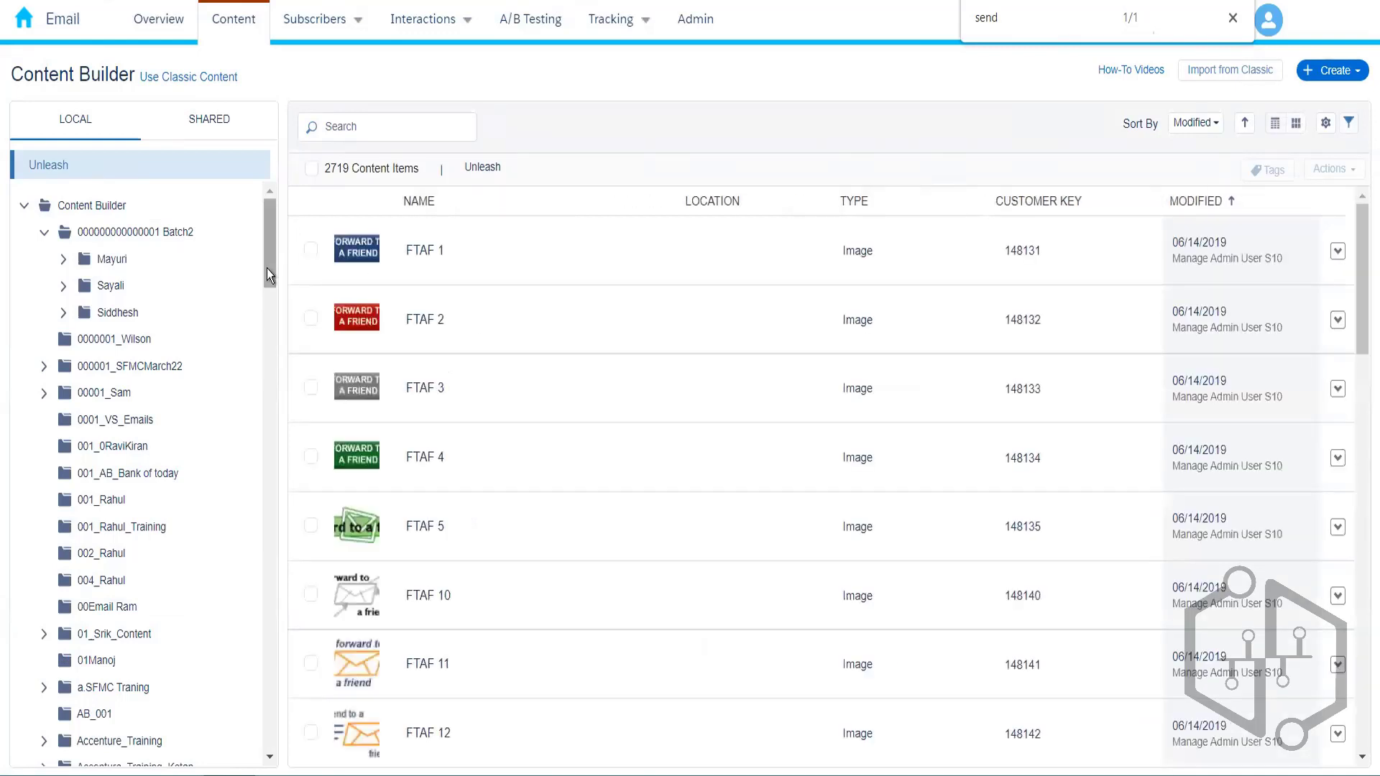
Step: Open the Content Builder folder starting with 004 that holds the Publication List Demo email, and duplicate the Email Studio browser tab
click(109, 555)
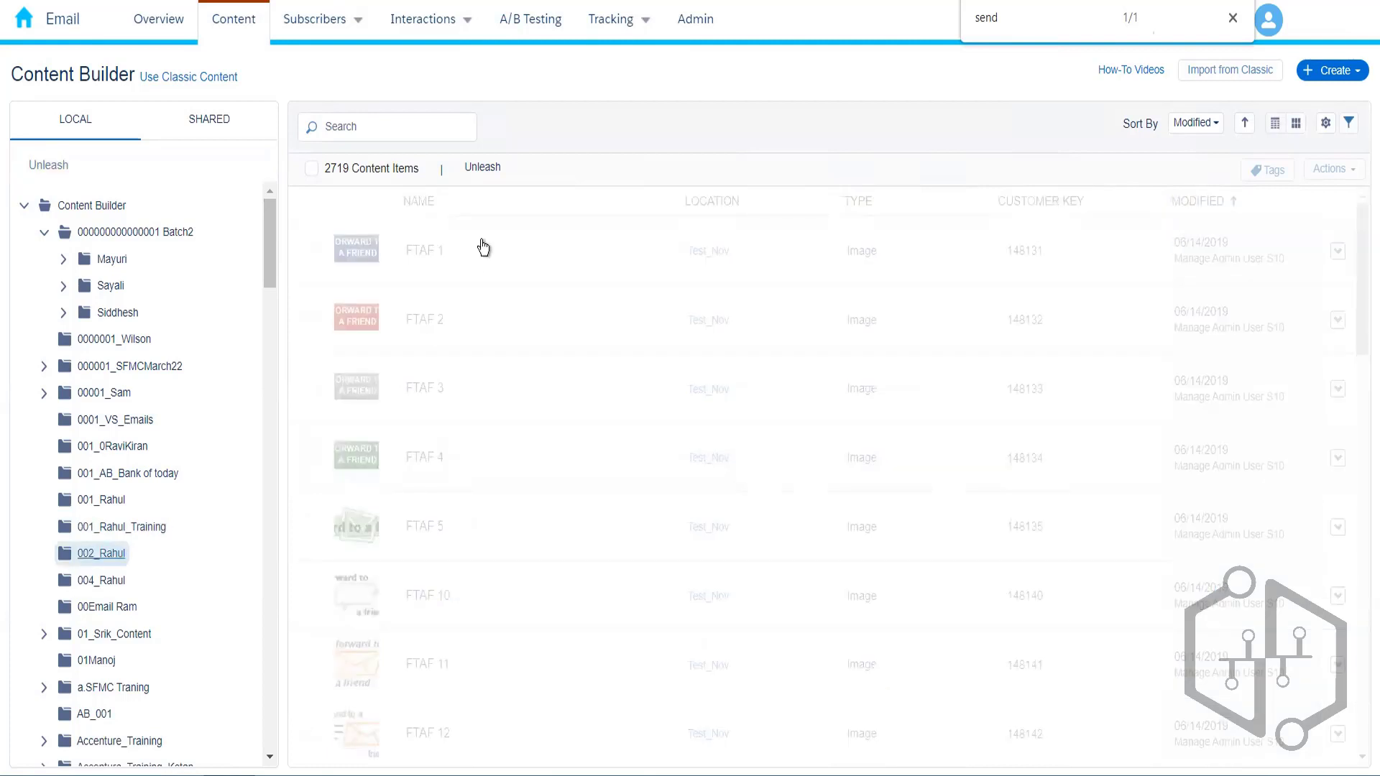
click(104, 580)
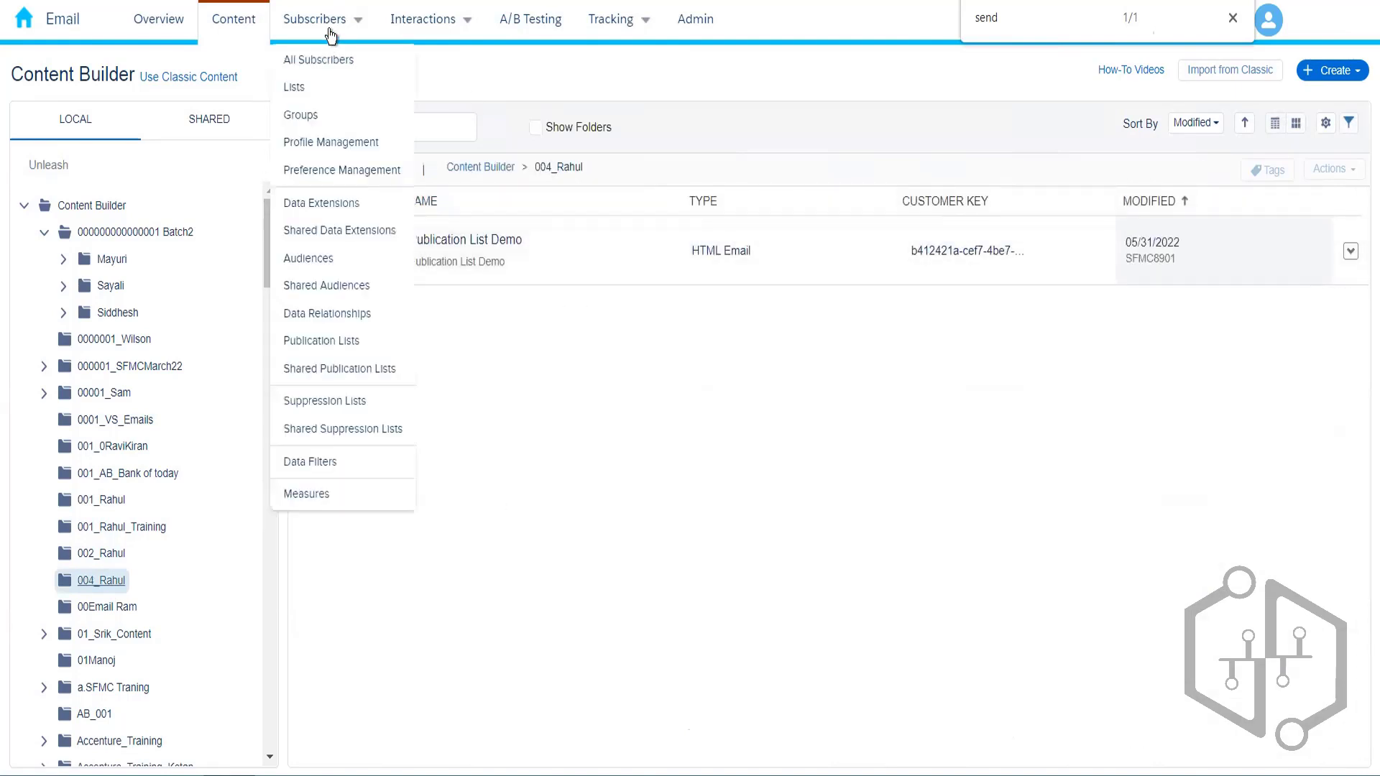
right_click(523, 2)
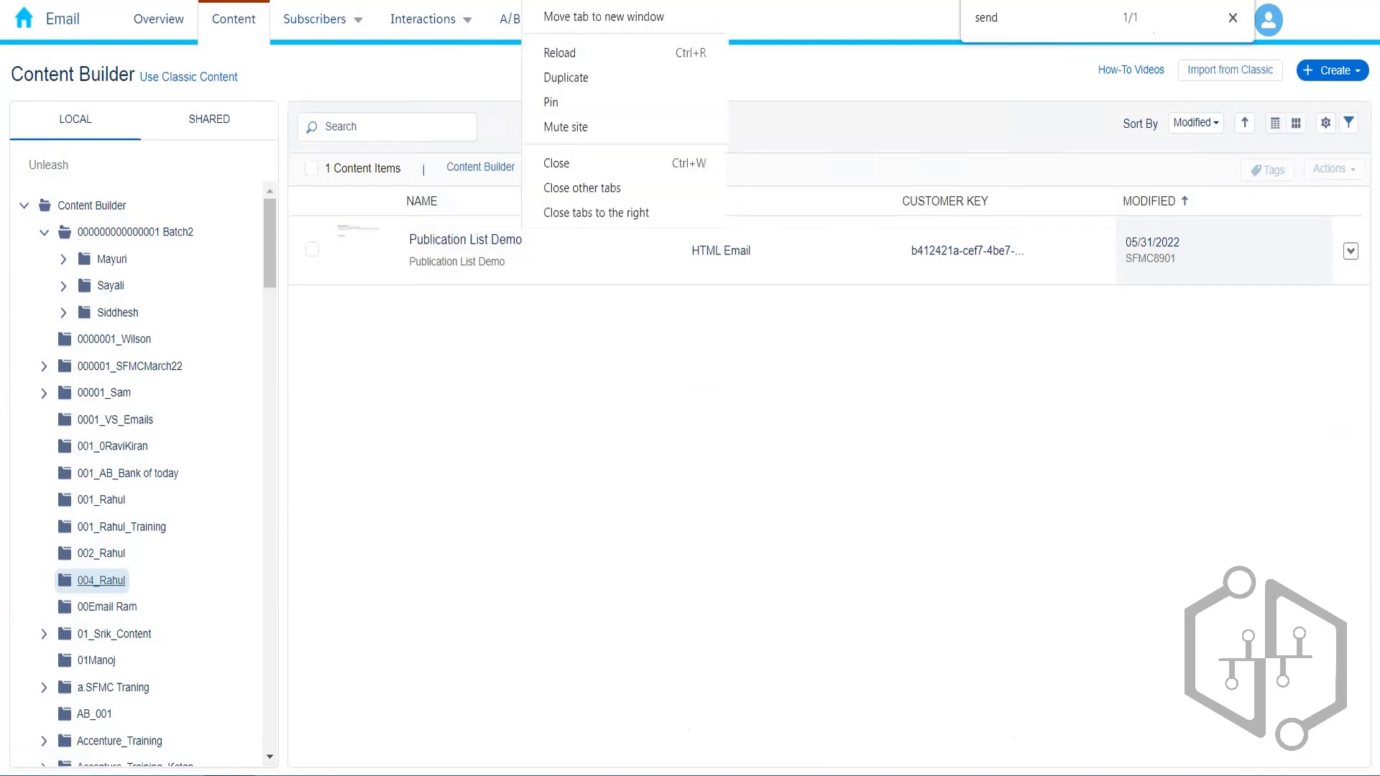
click(575, 84)
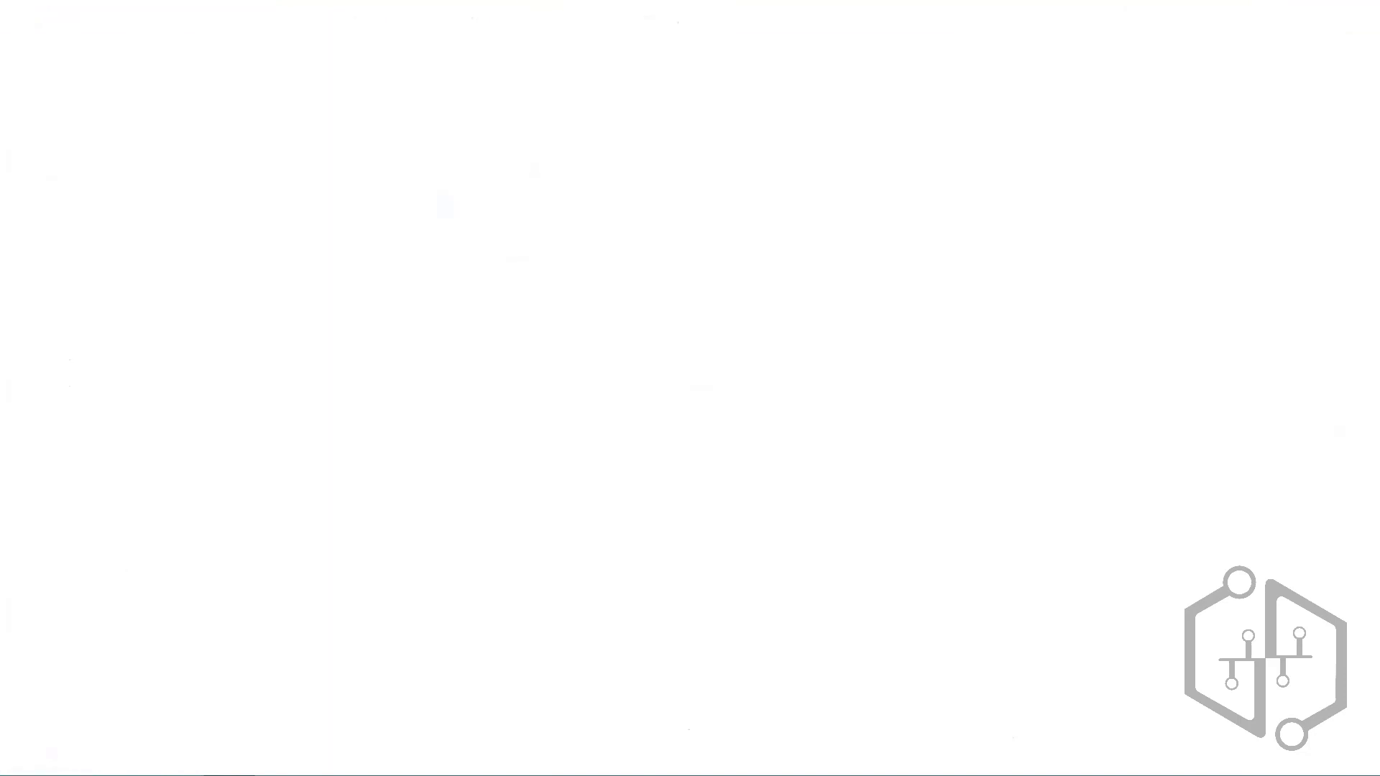
click(617, 1)
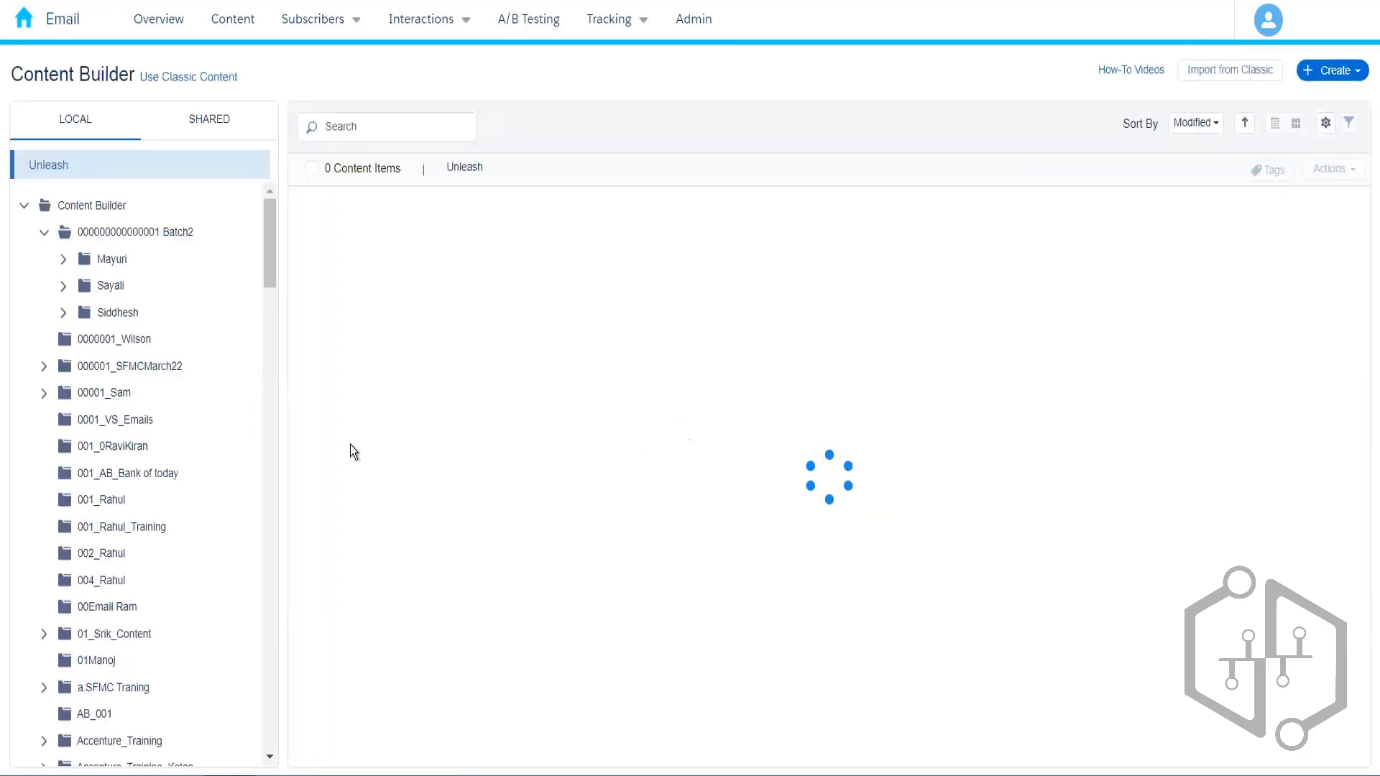
Step: Open the Amazon_Customers data extension from the data extensions folder starting with 004 in the duplicated Email Studio tab
scroll(271, 298, down, 4)
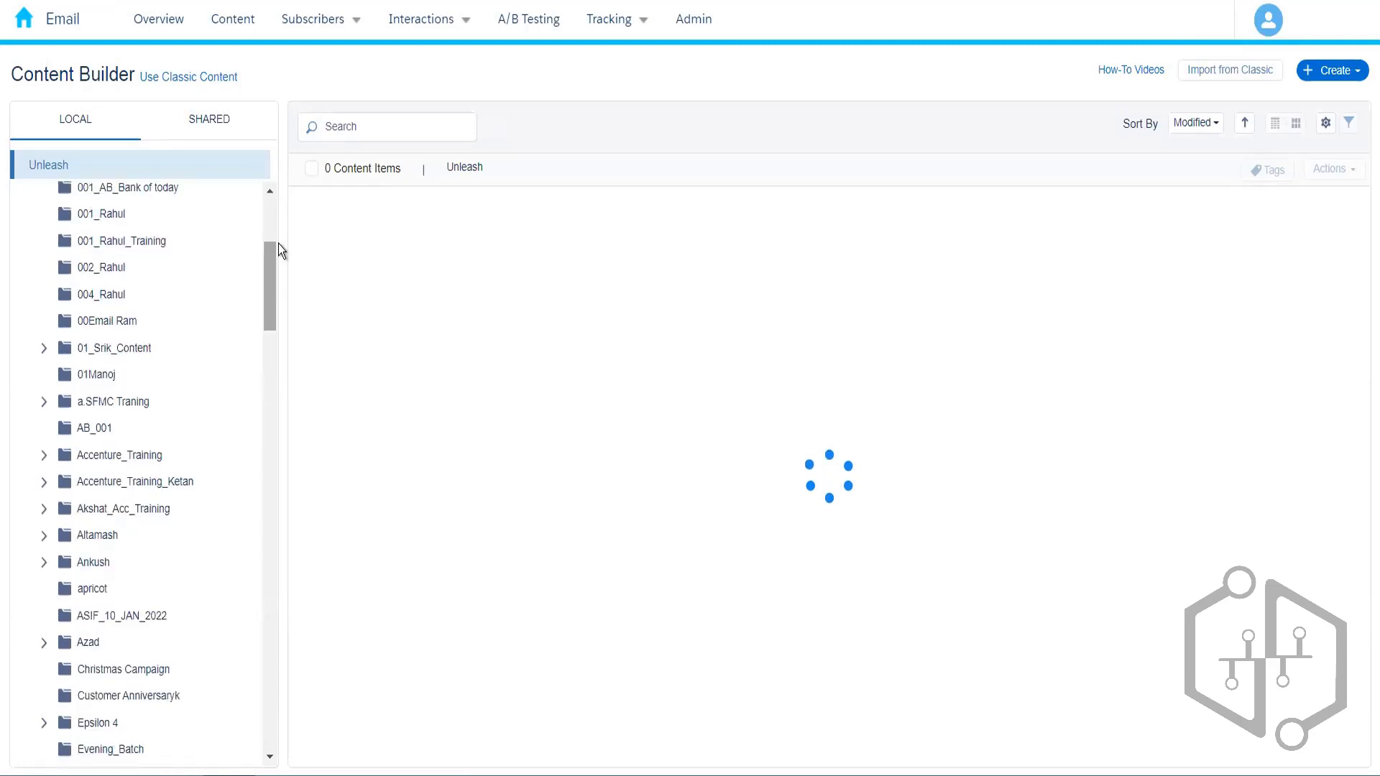
mouse_move(326, 29)
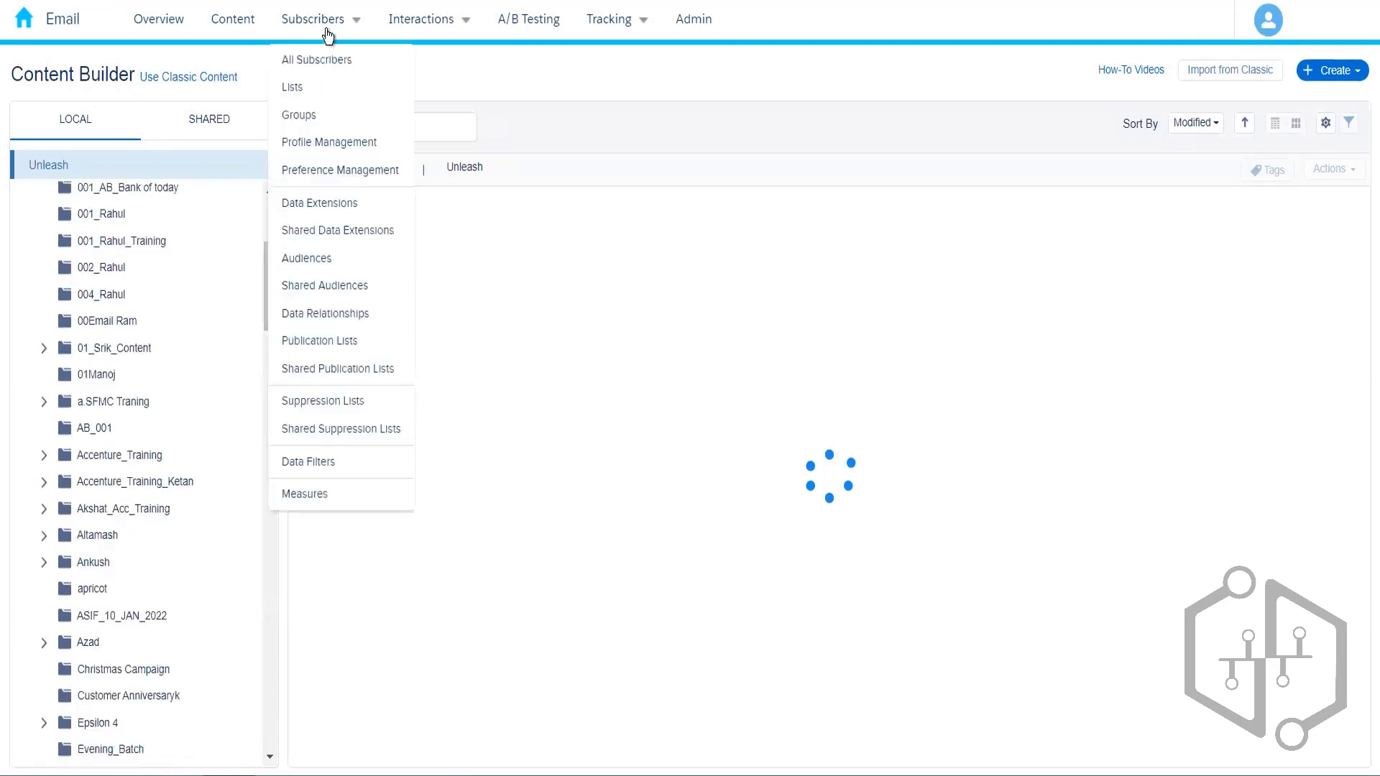
click(331, 209)
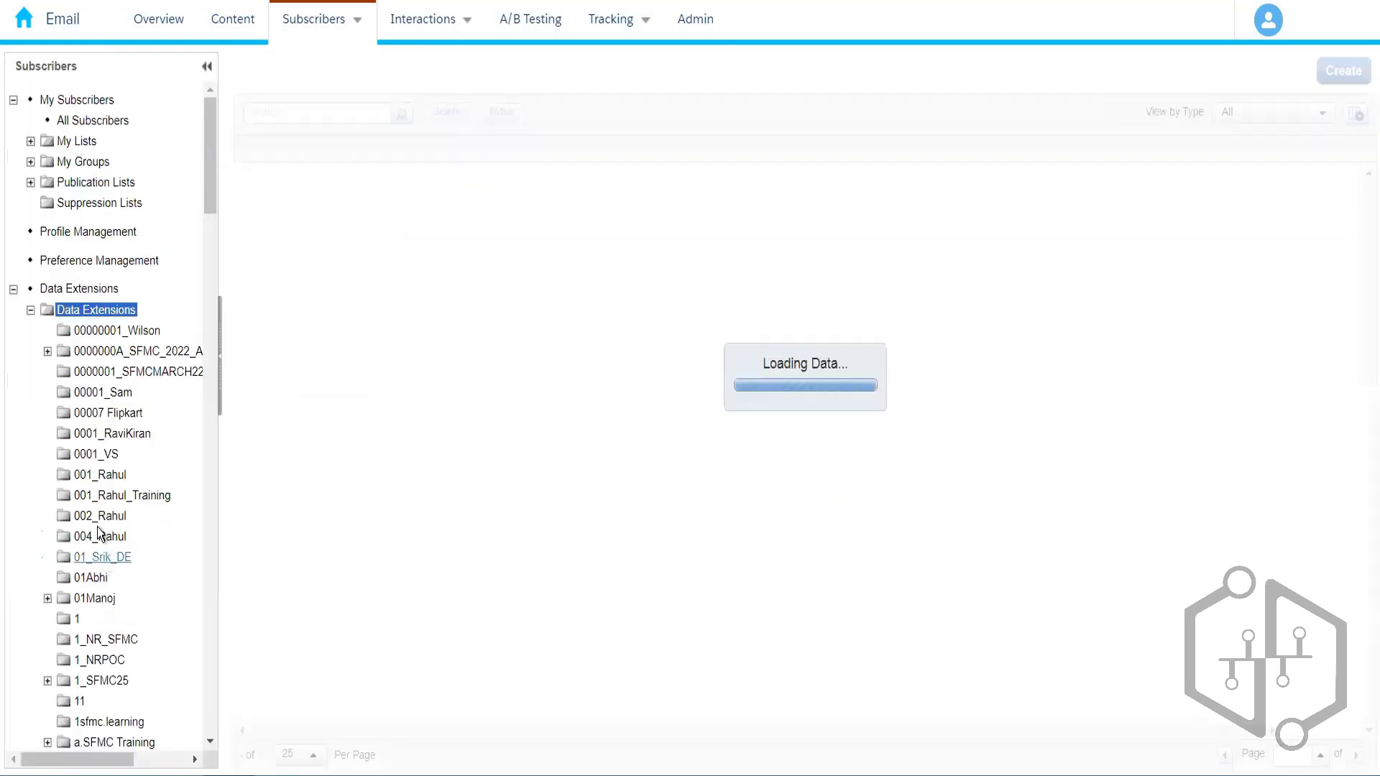
click(101, 516)
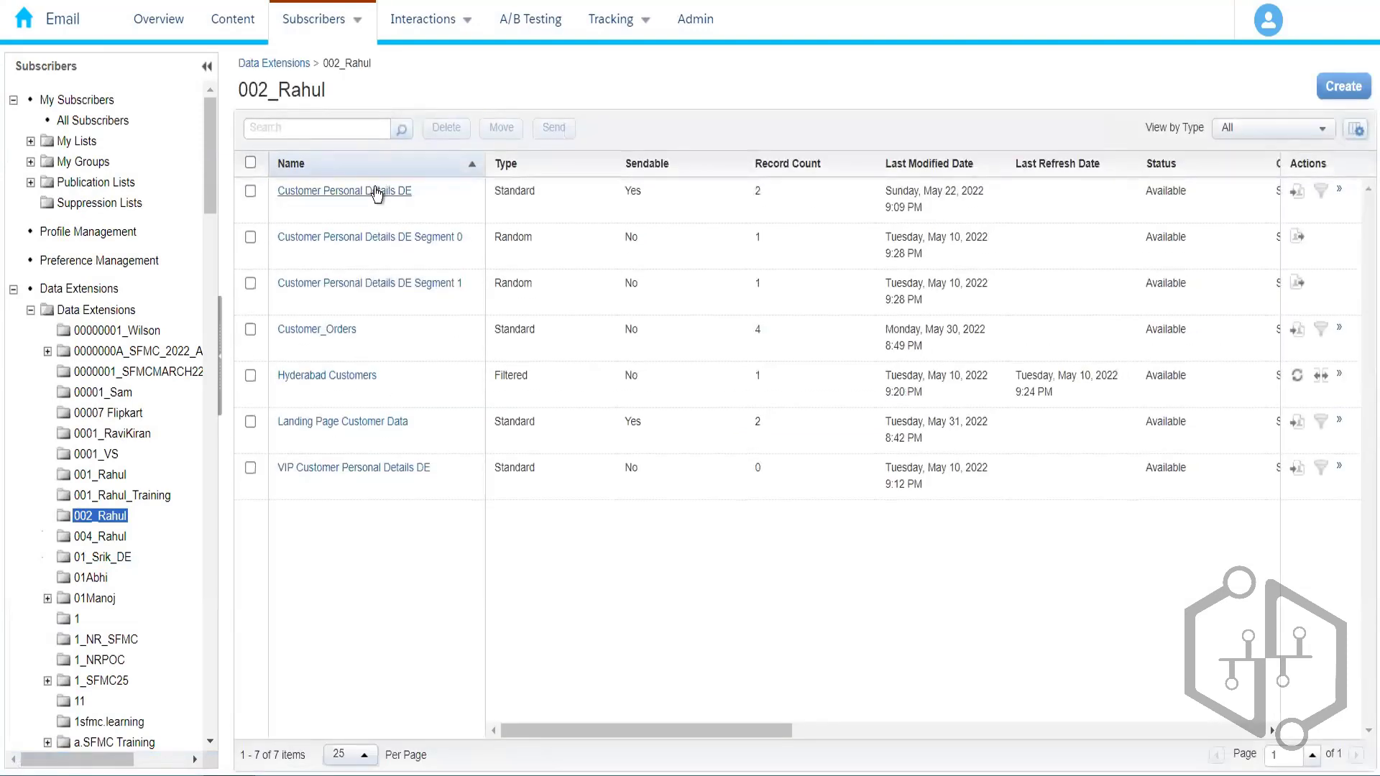
click(376, 191)
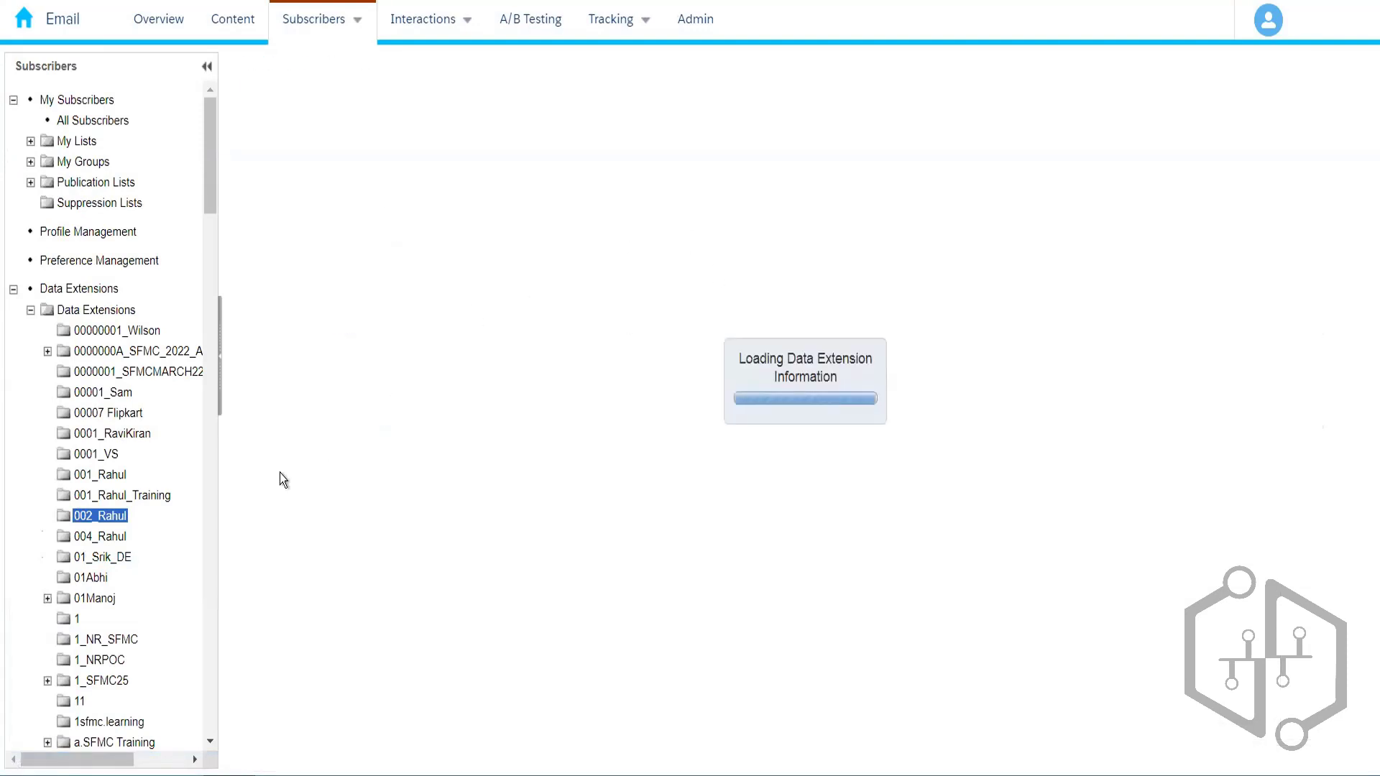
click(109, 537)
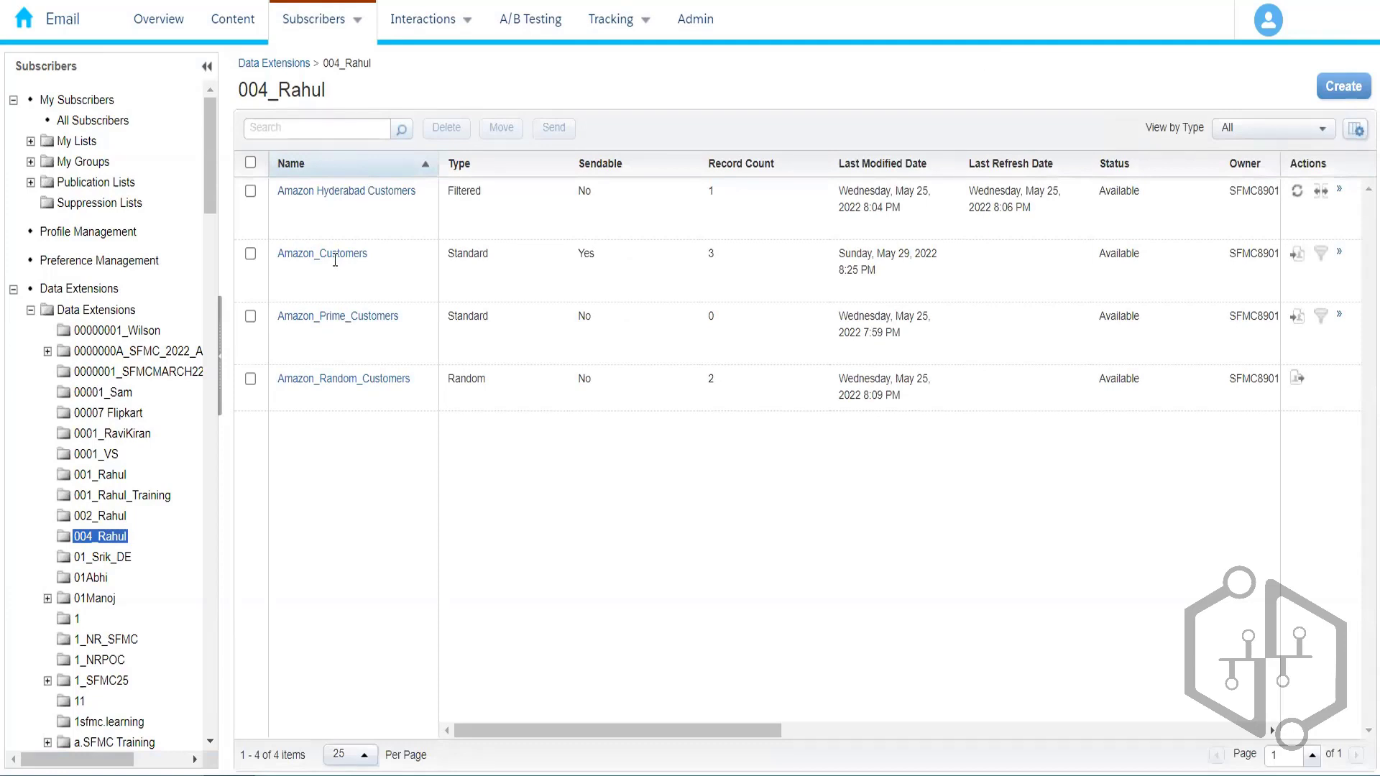
click(333, 255)
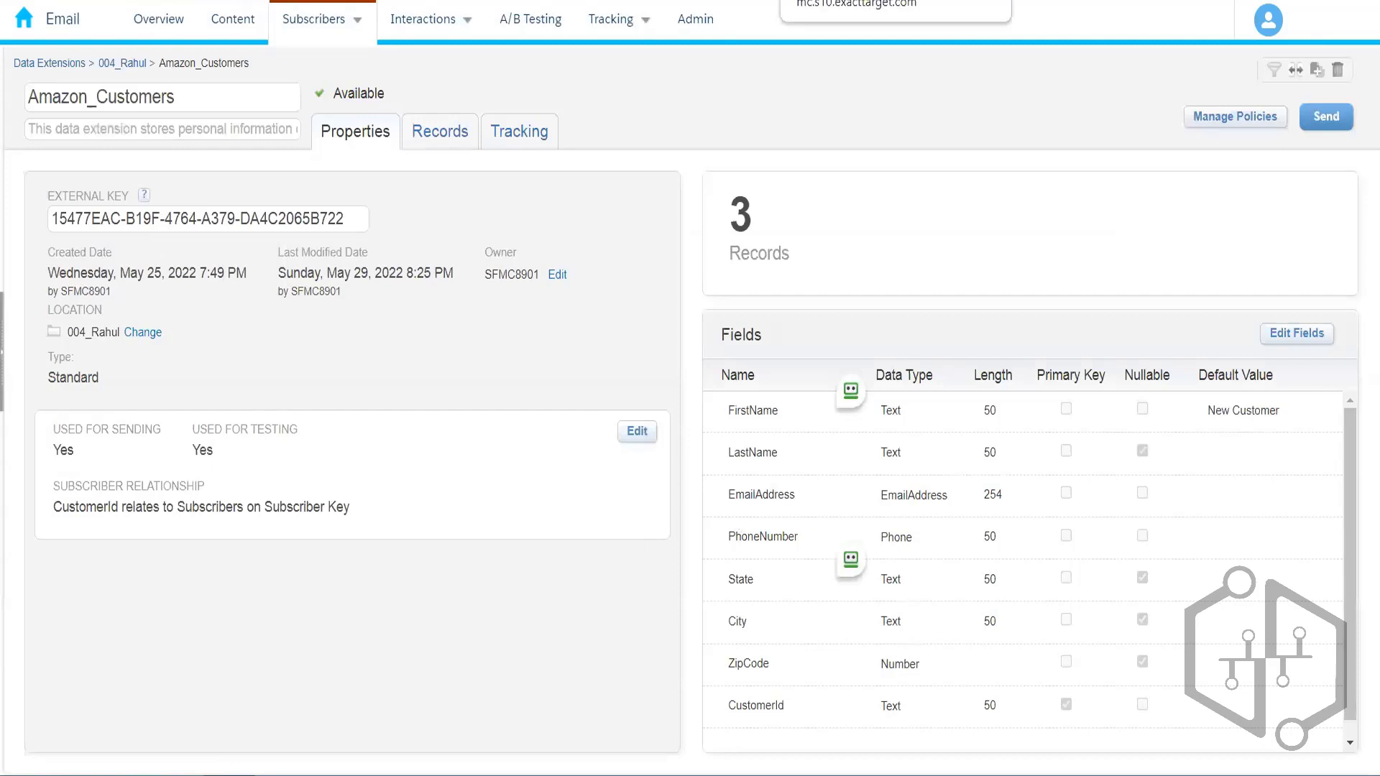
Step: Try to create a CustomerId attribute in SendLog - template using the field name from Amazon_Customers, leaving the other attribute settings at their defaults
double_click(756, 708)
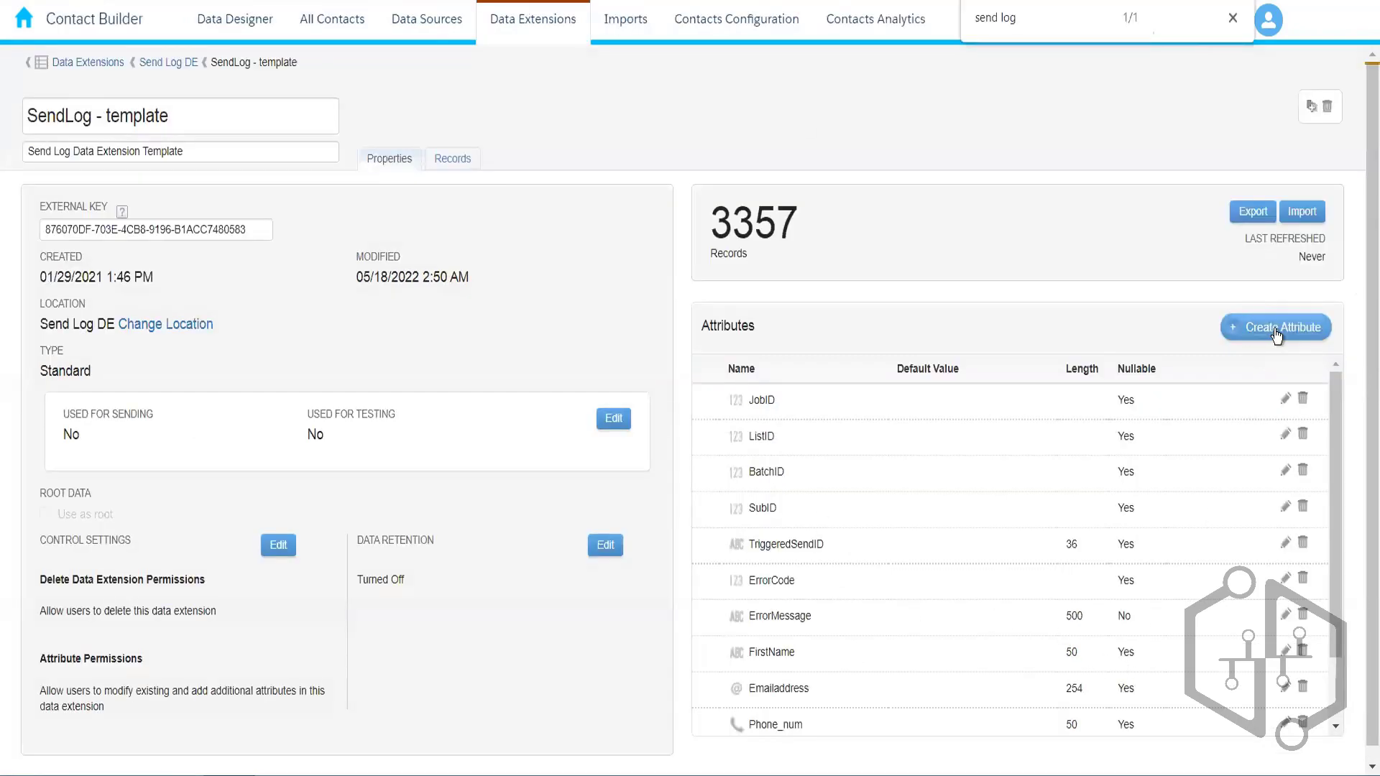
click(1277, 333)
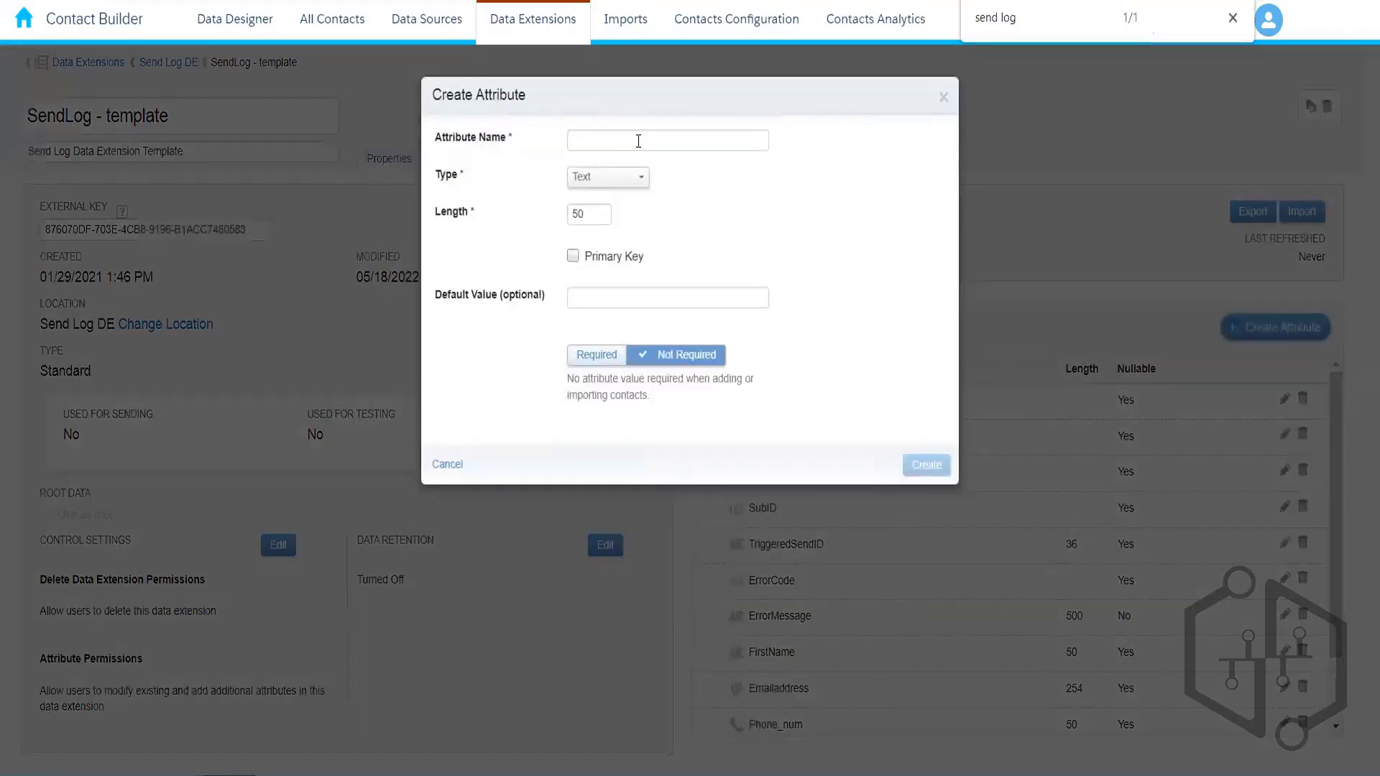
click(638, 141)
text(CustomerId)
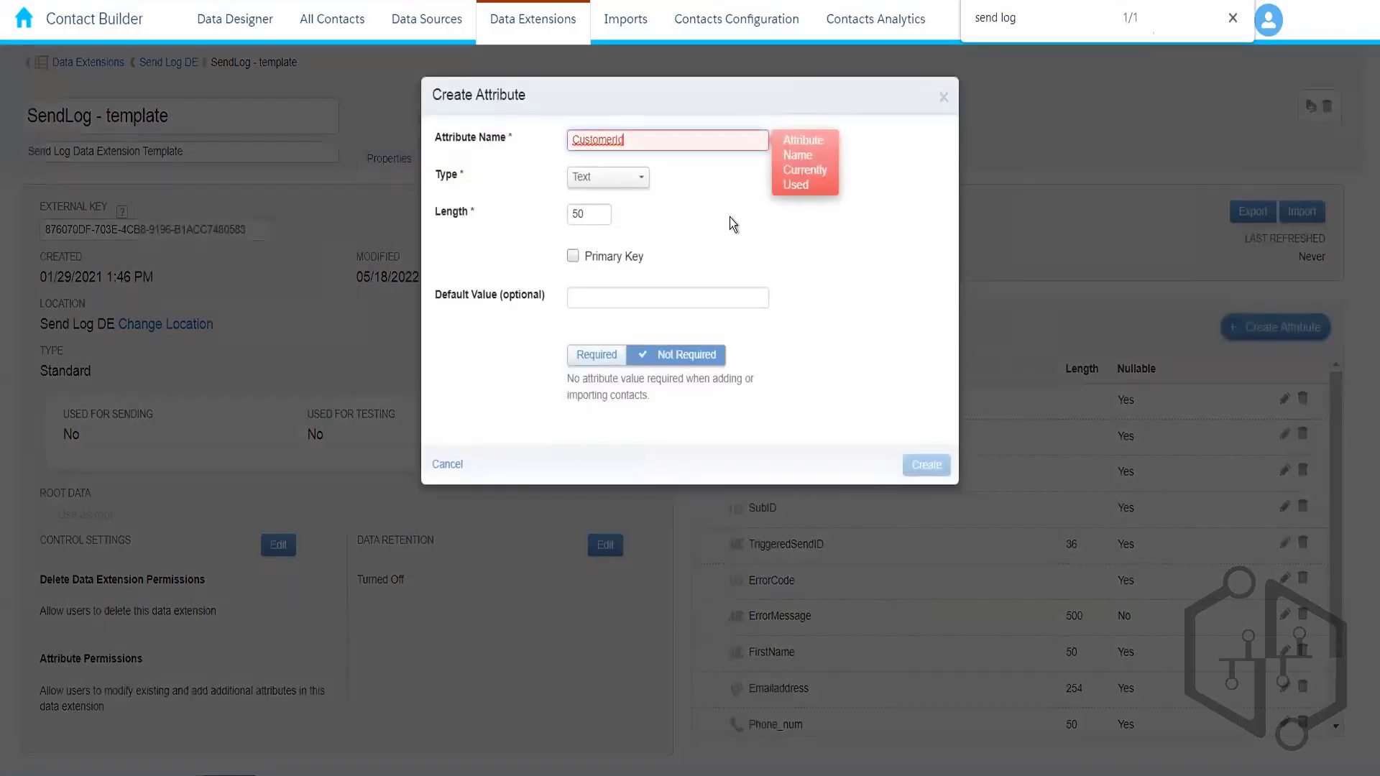
click(945, 98)
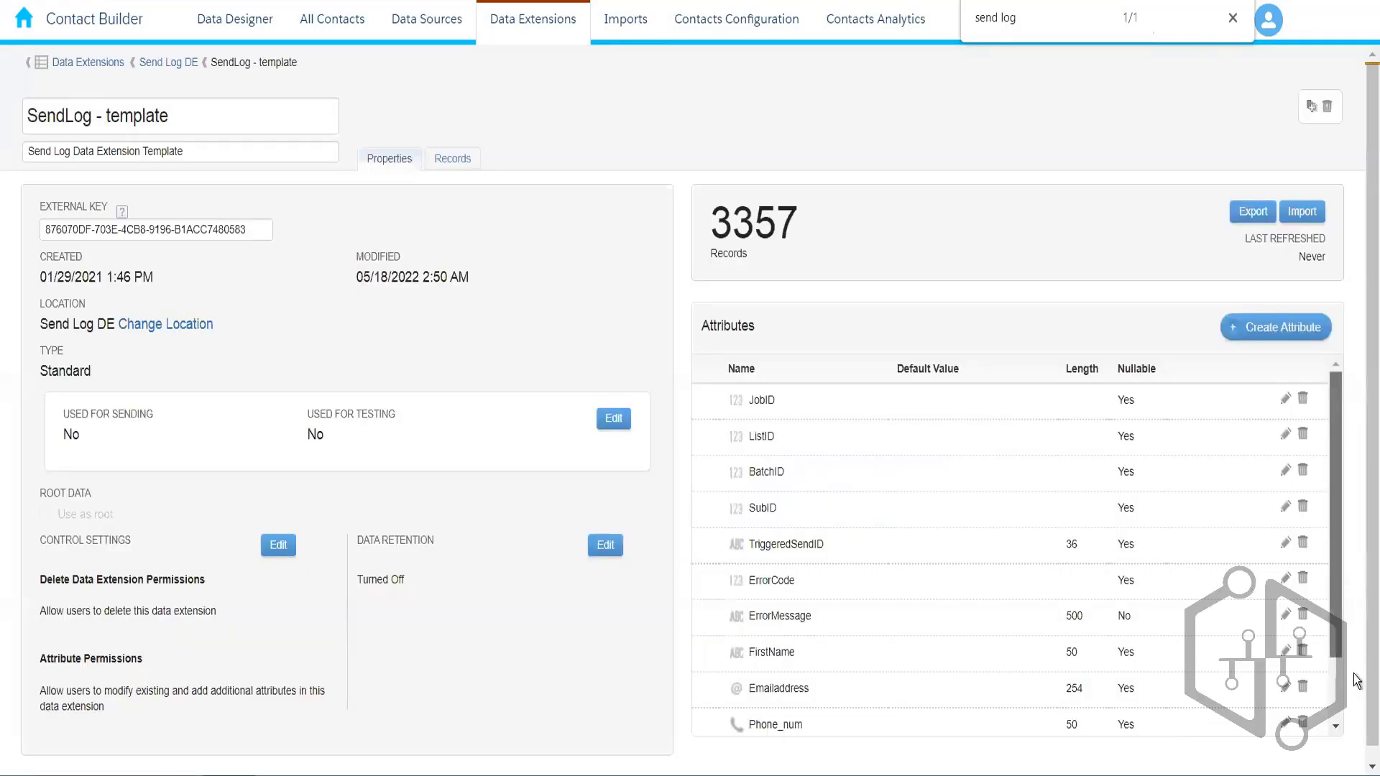
Step: Compare the remaining attributes of SendLog - template with the CustomerId field of Amazon_Customers
scroll(1339, 578, down, 2)
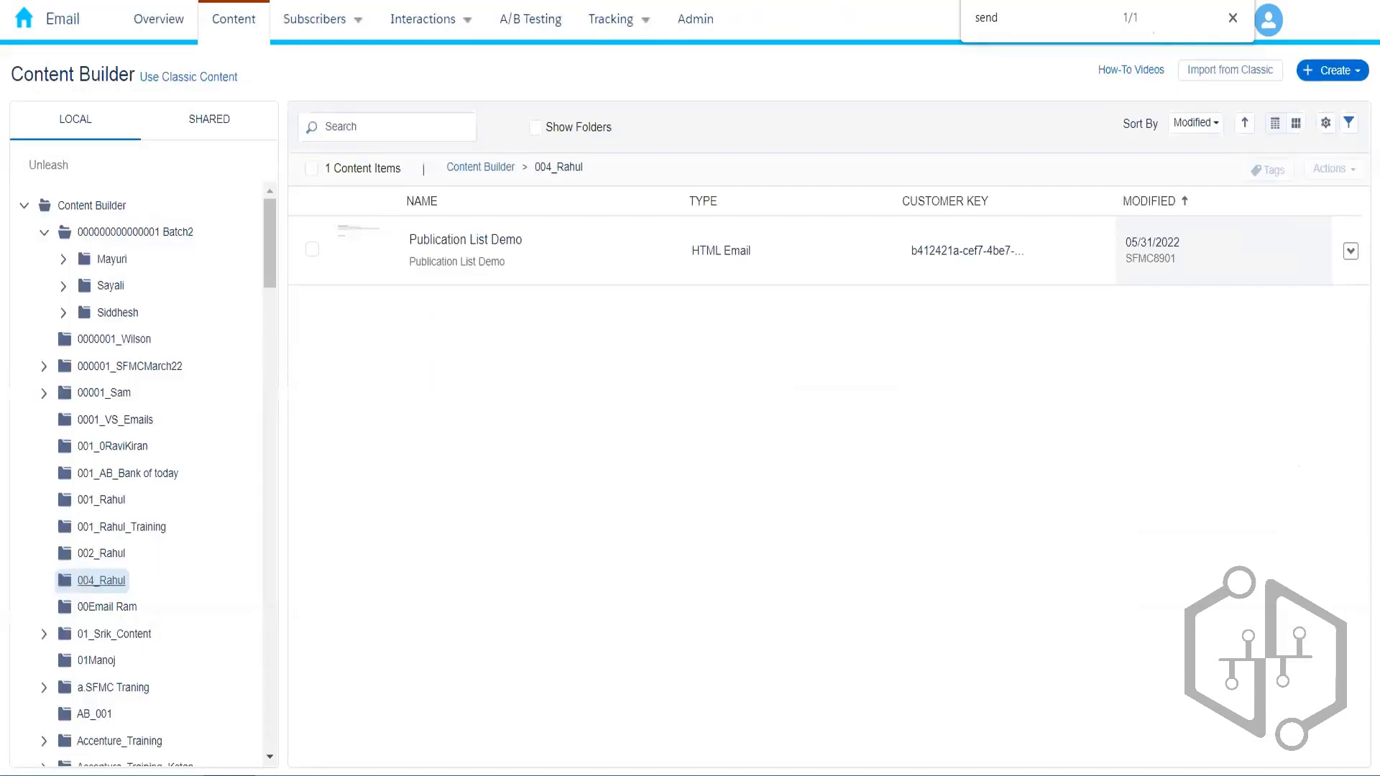
double_click(754, 705)
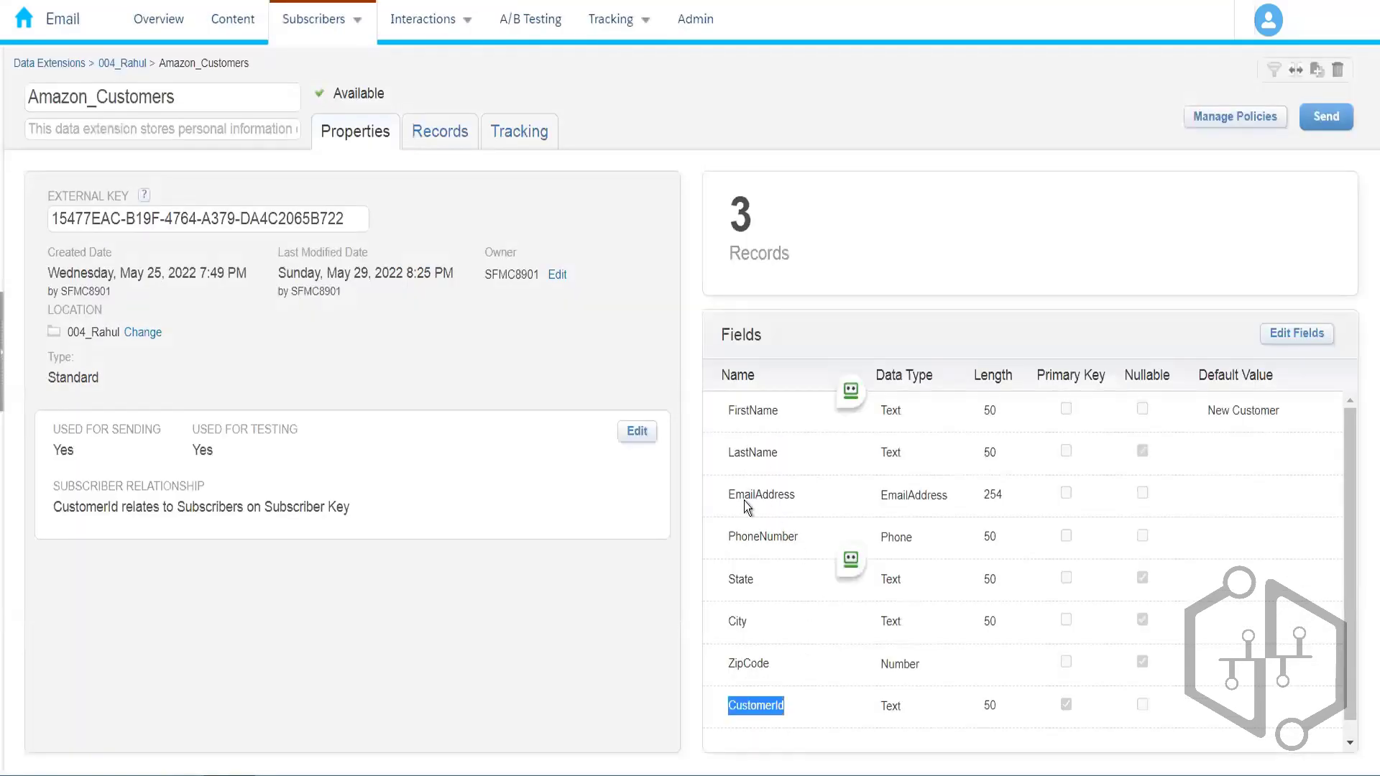
click(606, 256)
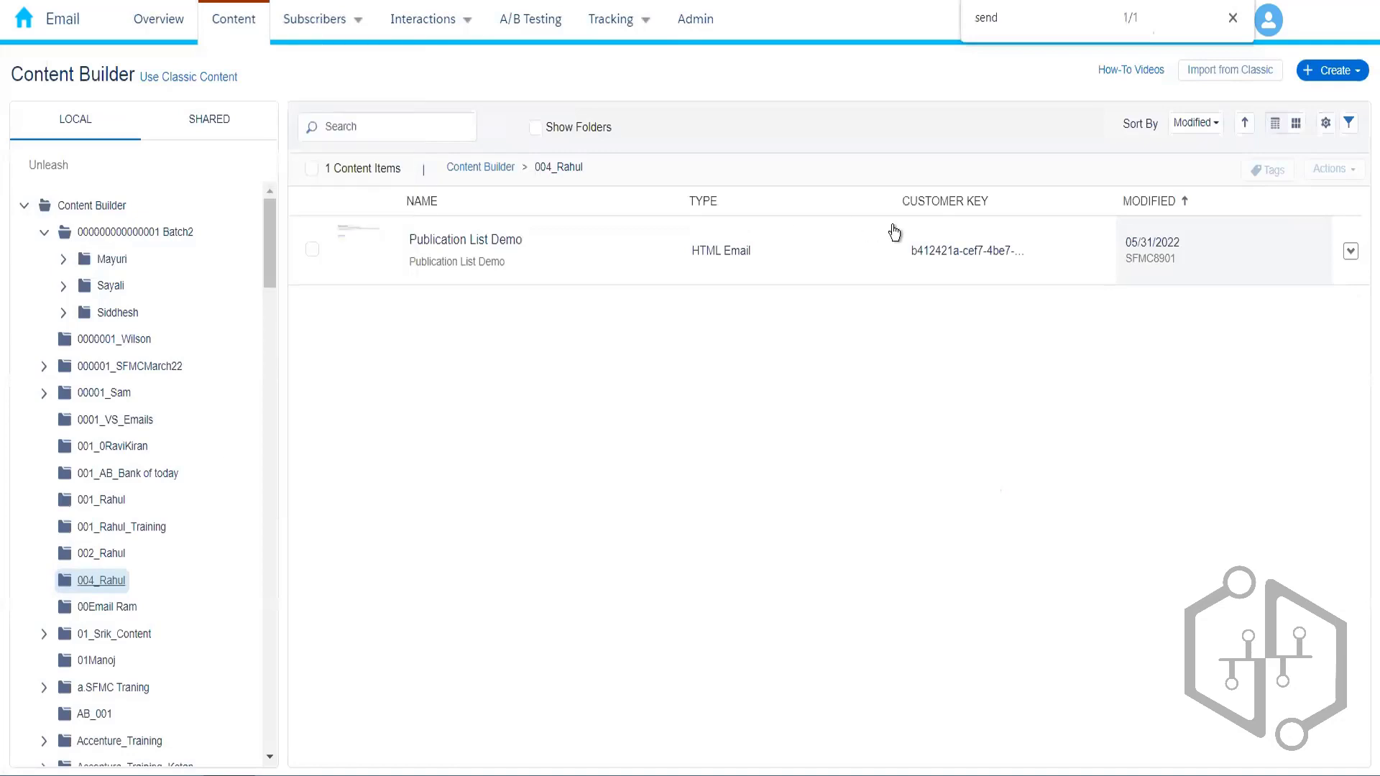
Step: Start sending the Publication List Demo email with the Marketing Cloud send classification and continue to audience selection
click(1352, 252)
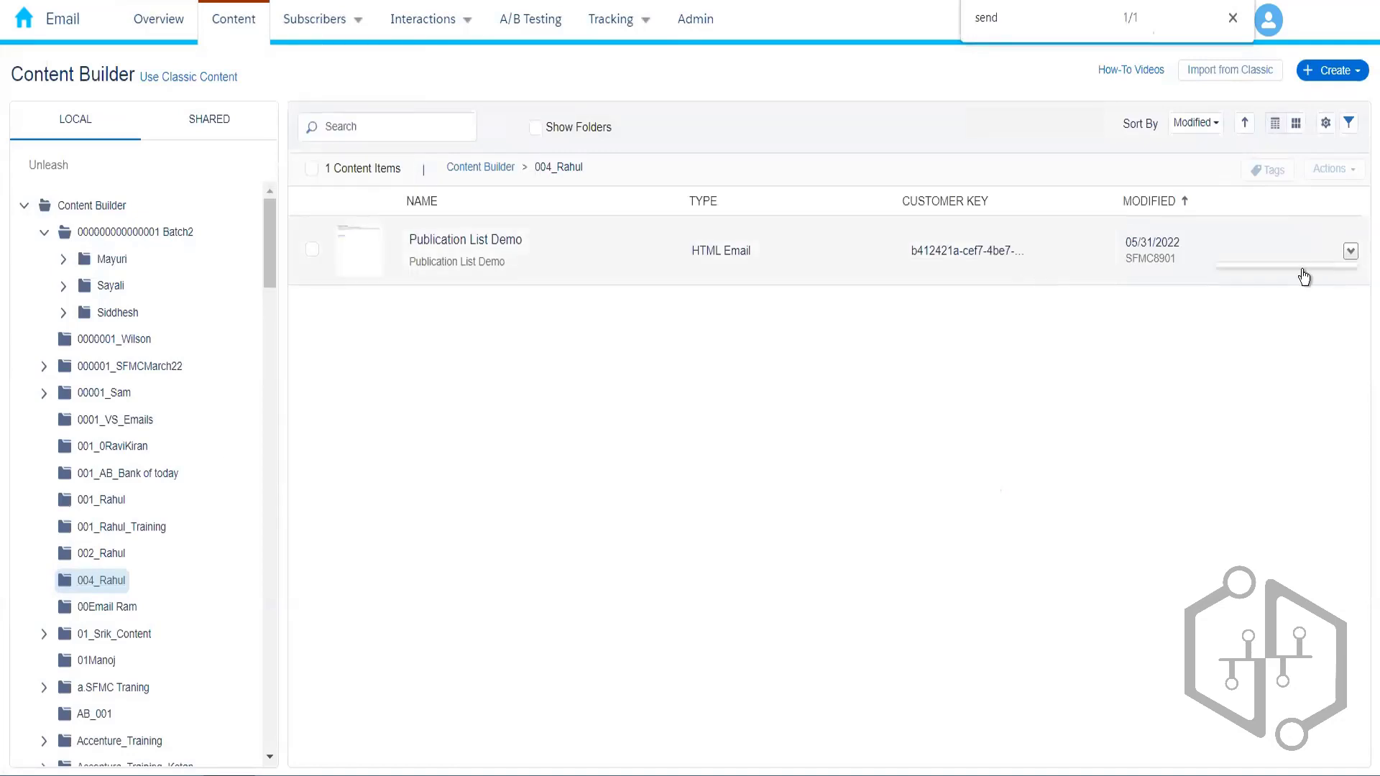
click(1255, 318)
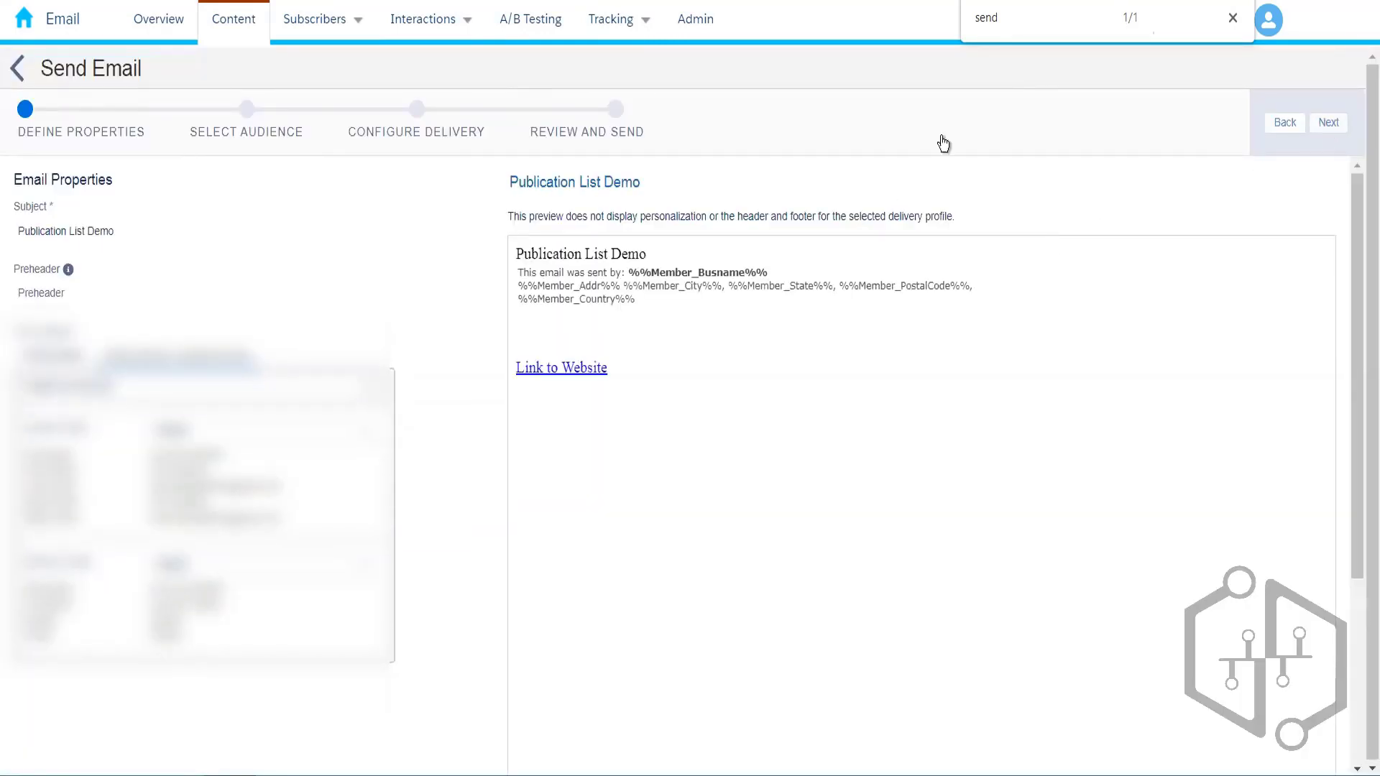
click(194, 394)
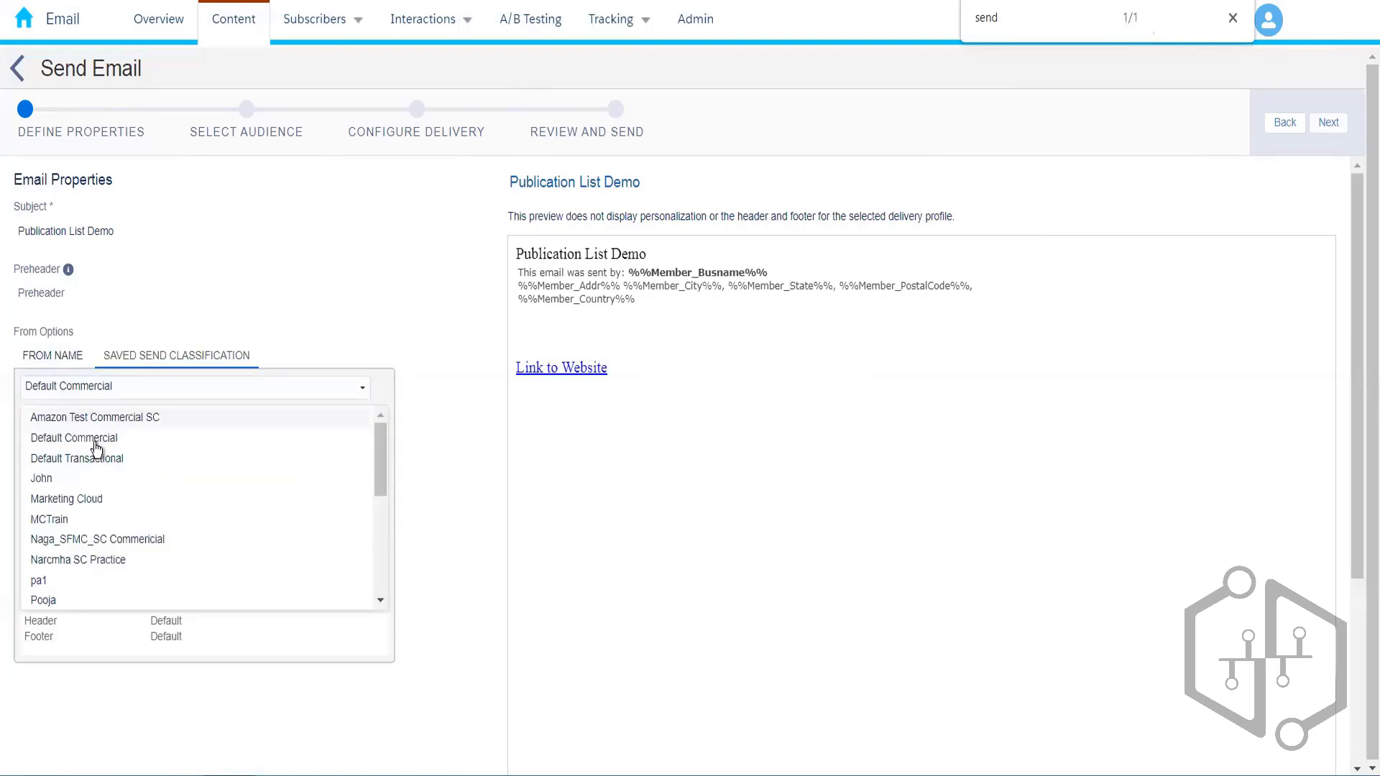
click(98, 502)
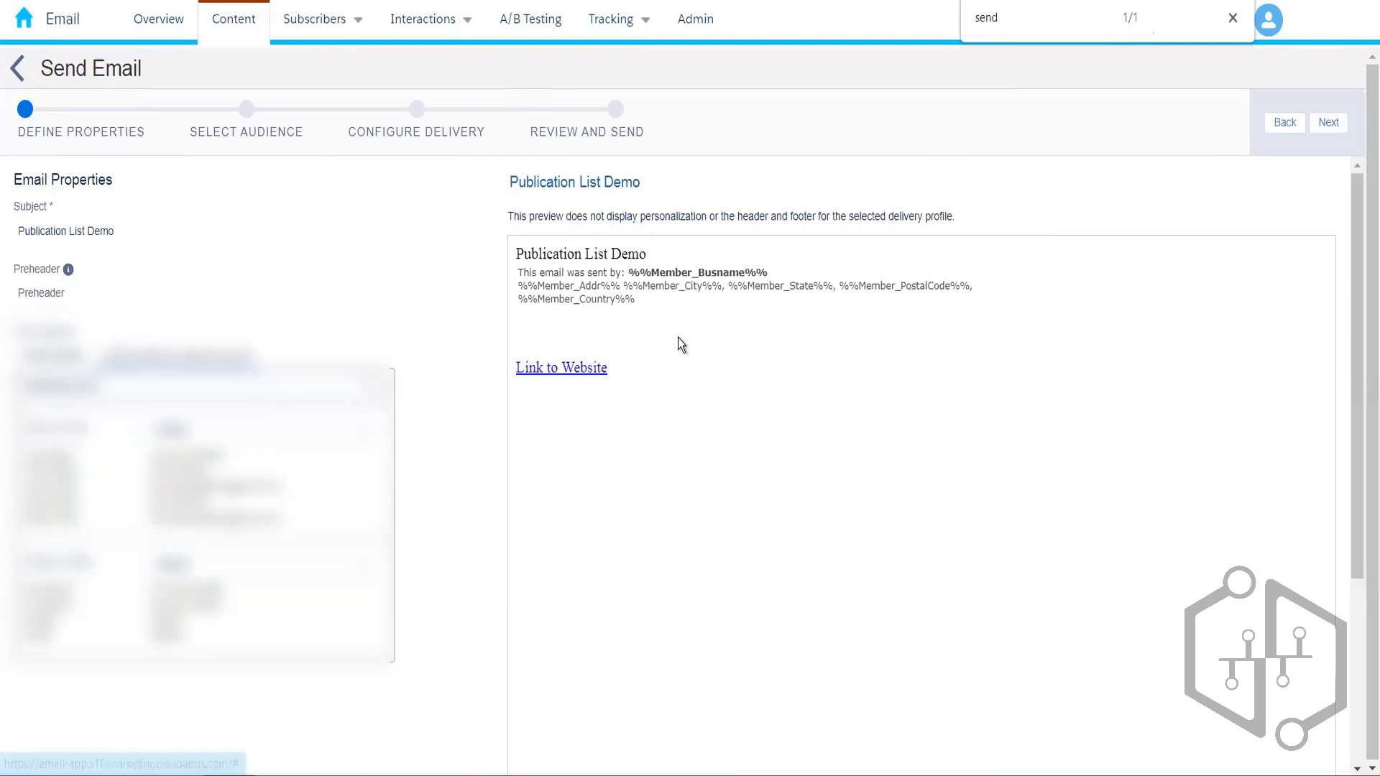
click(1330, 123)
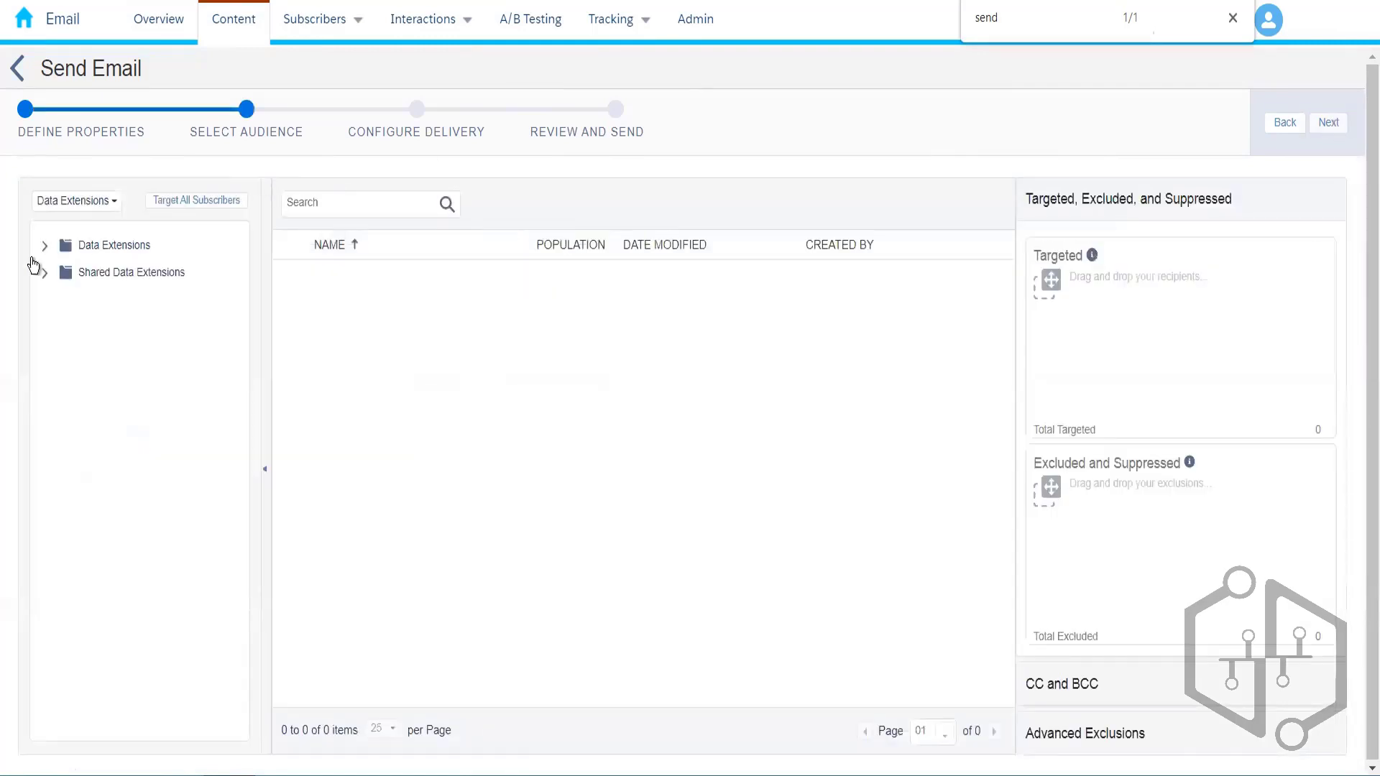
Step: Add Amazon_Customers from the data extensions folder starting with 004 as the targeted audience of the email send
click(44, 246)
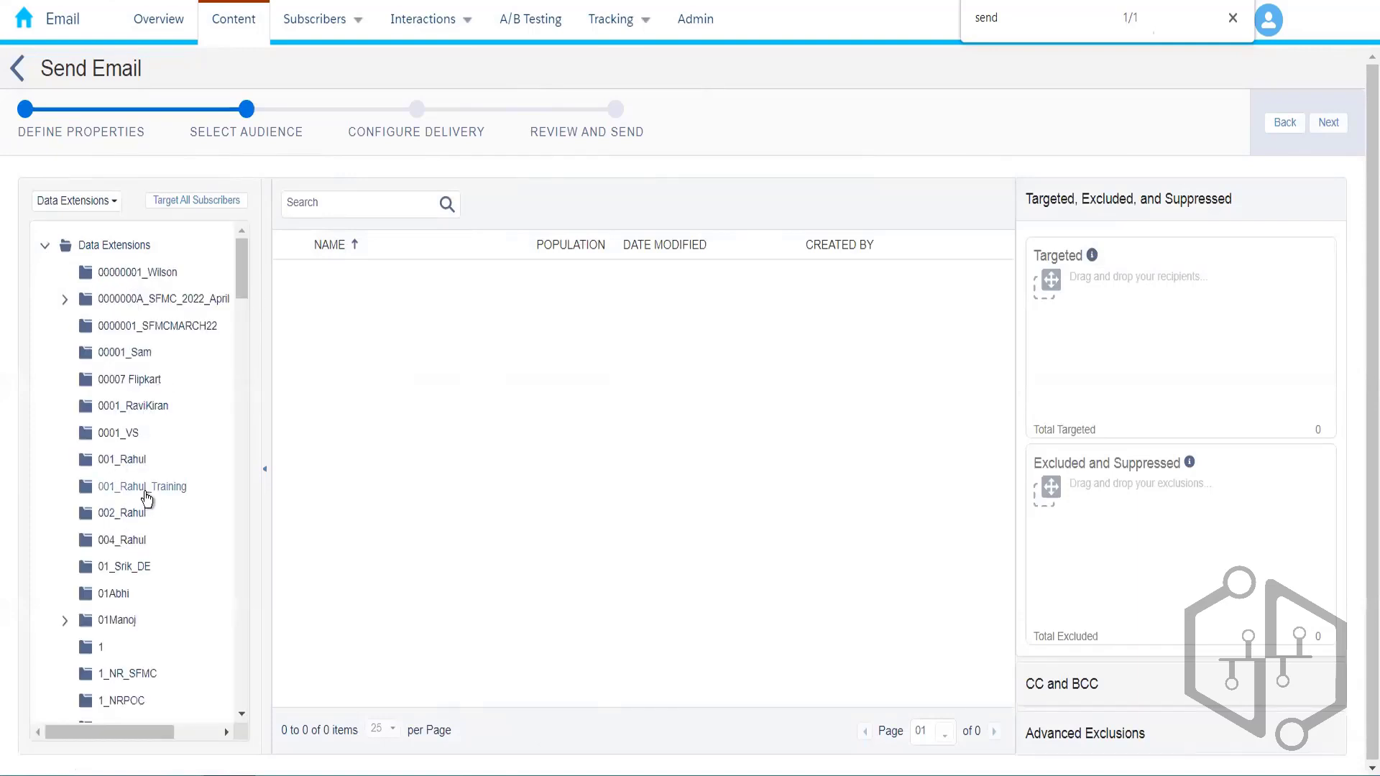
click(120, 545)
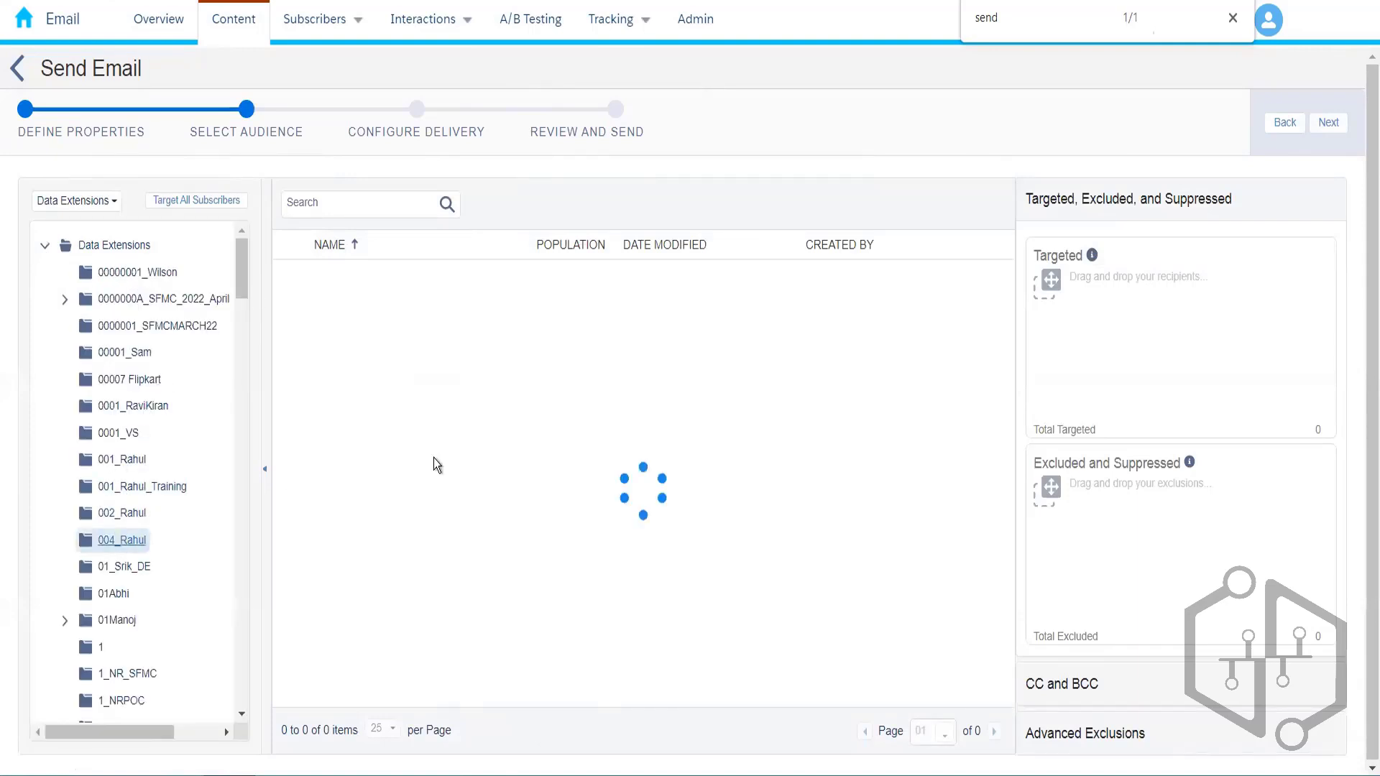
drag(509, 287, 1122, 326)
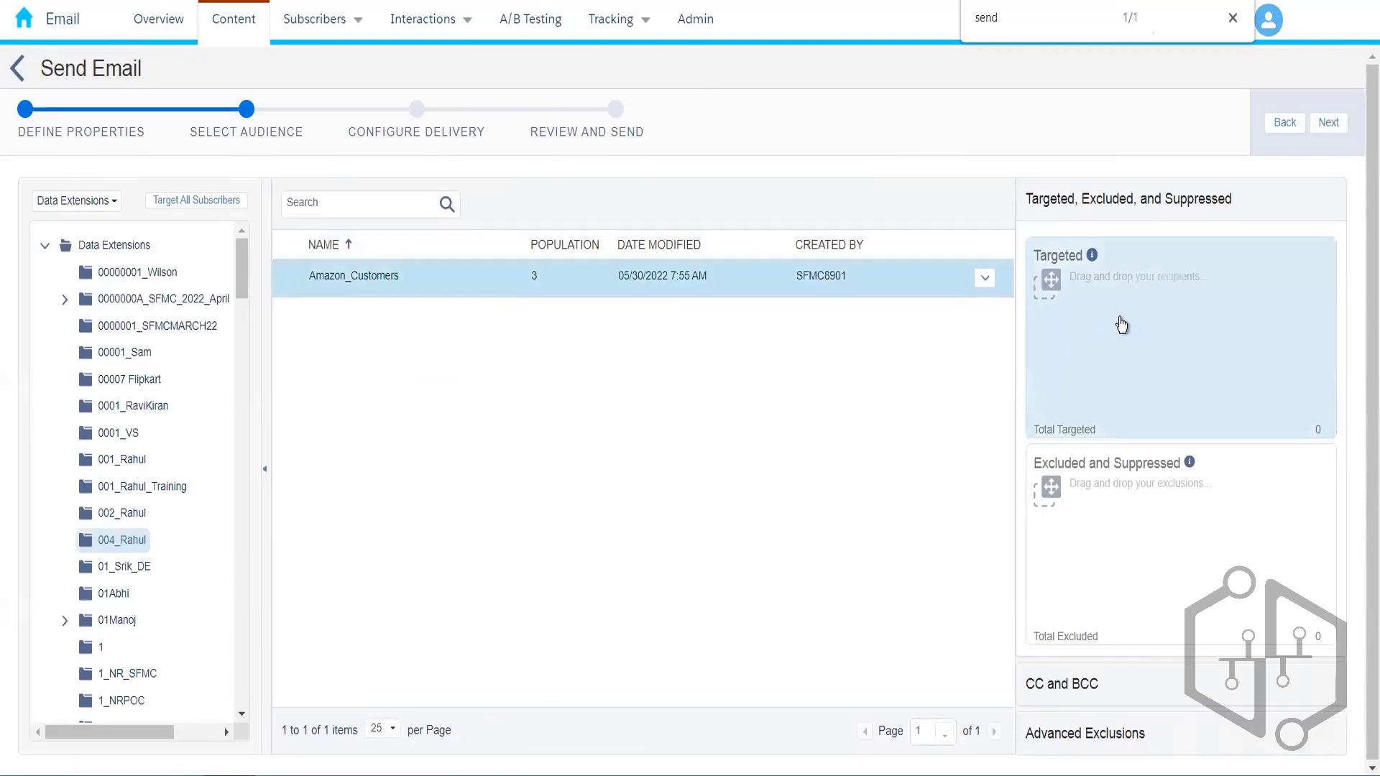
Step: Try to send Publication List Demo immediately to Amazon_Customers using the All Subscribers publication list, and leave the send setup
drag(1232, 238, 1232, 238)
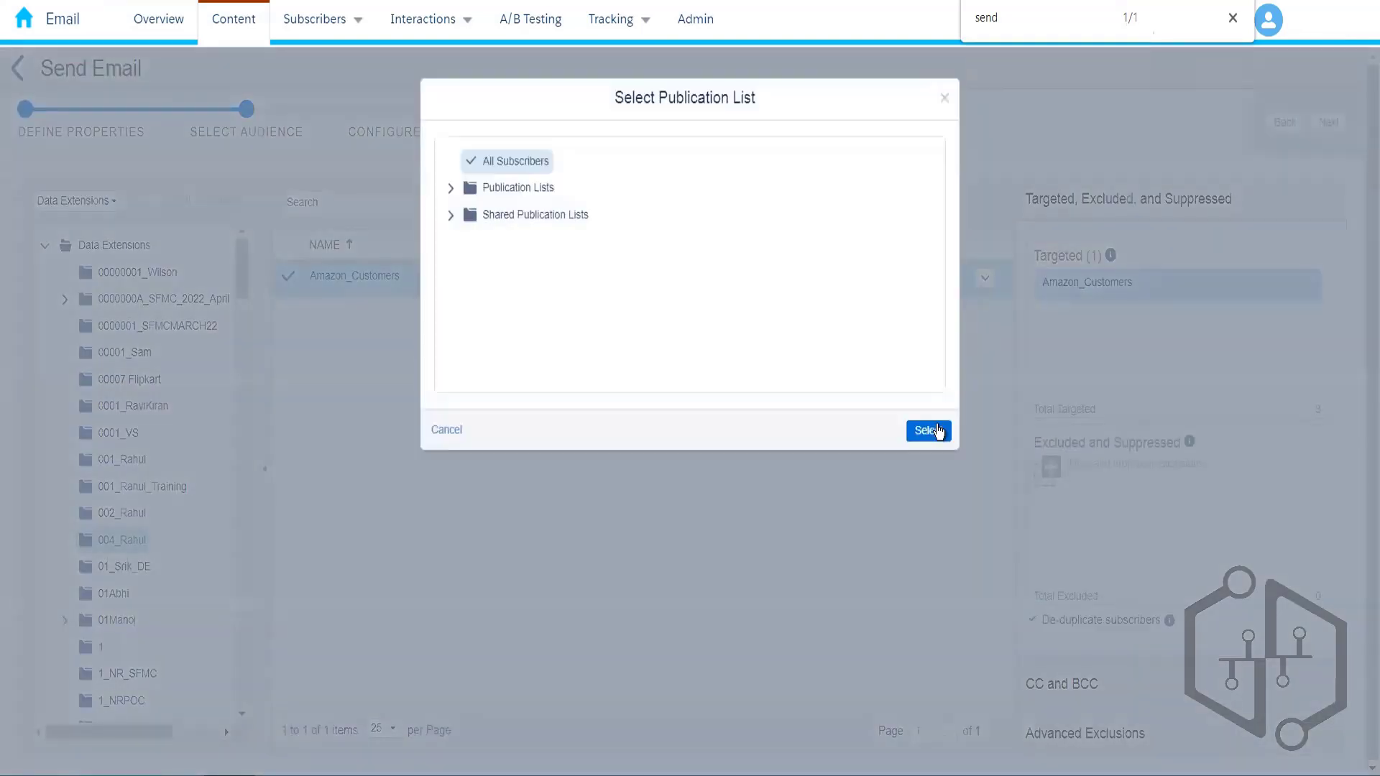
click(931, 431)
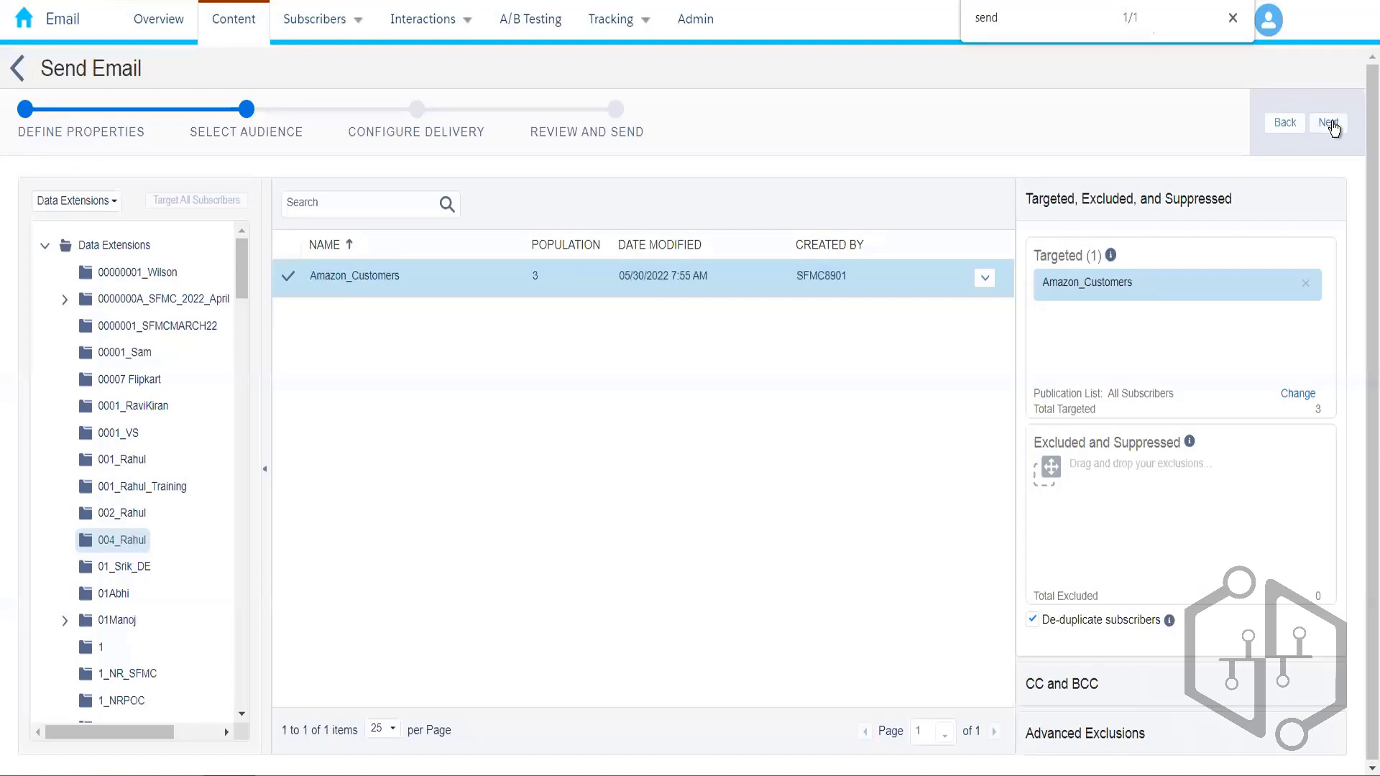
click(1329, 124)
click(1330, 124)
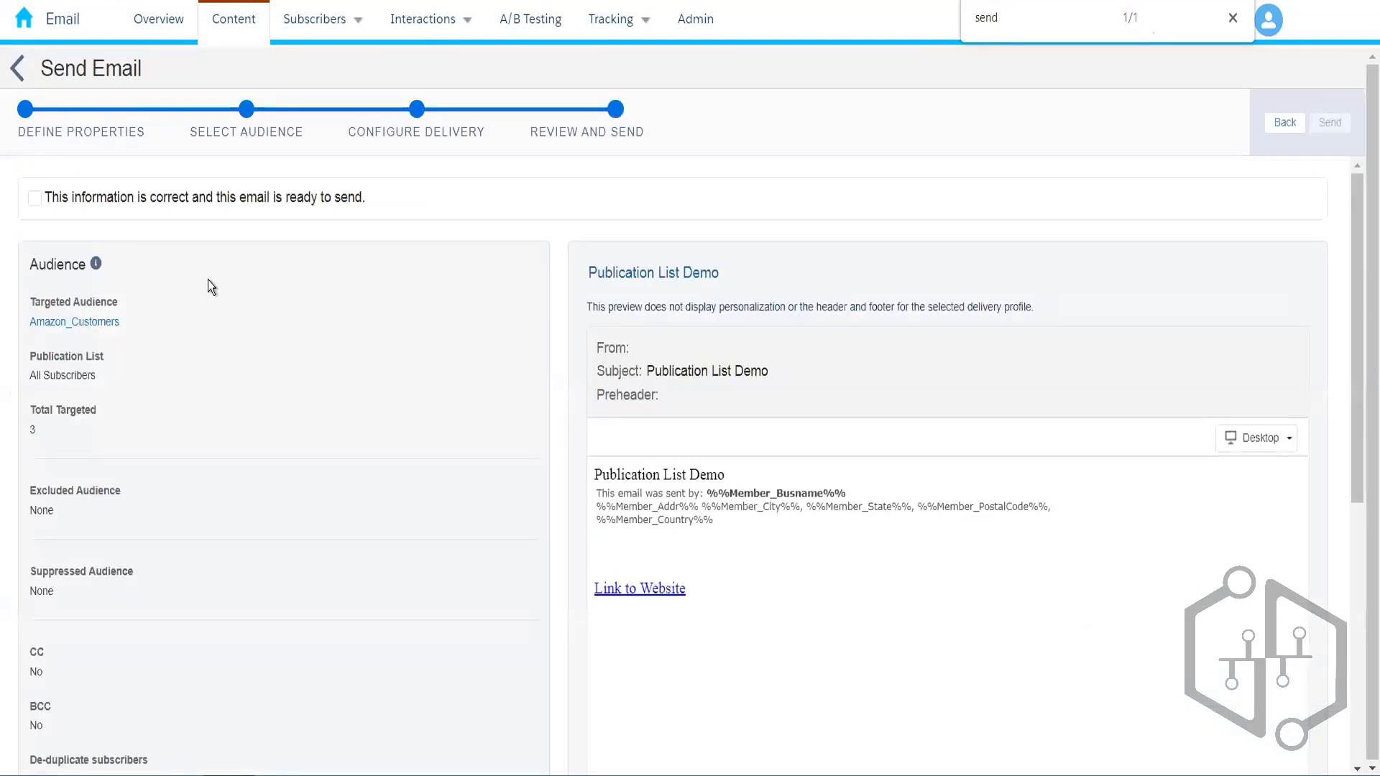
click(34, 198)
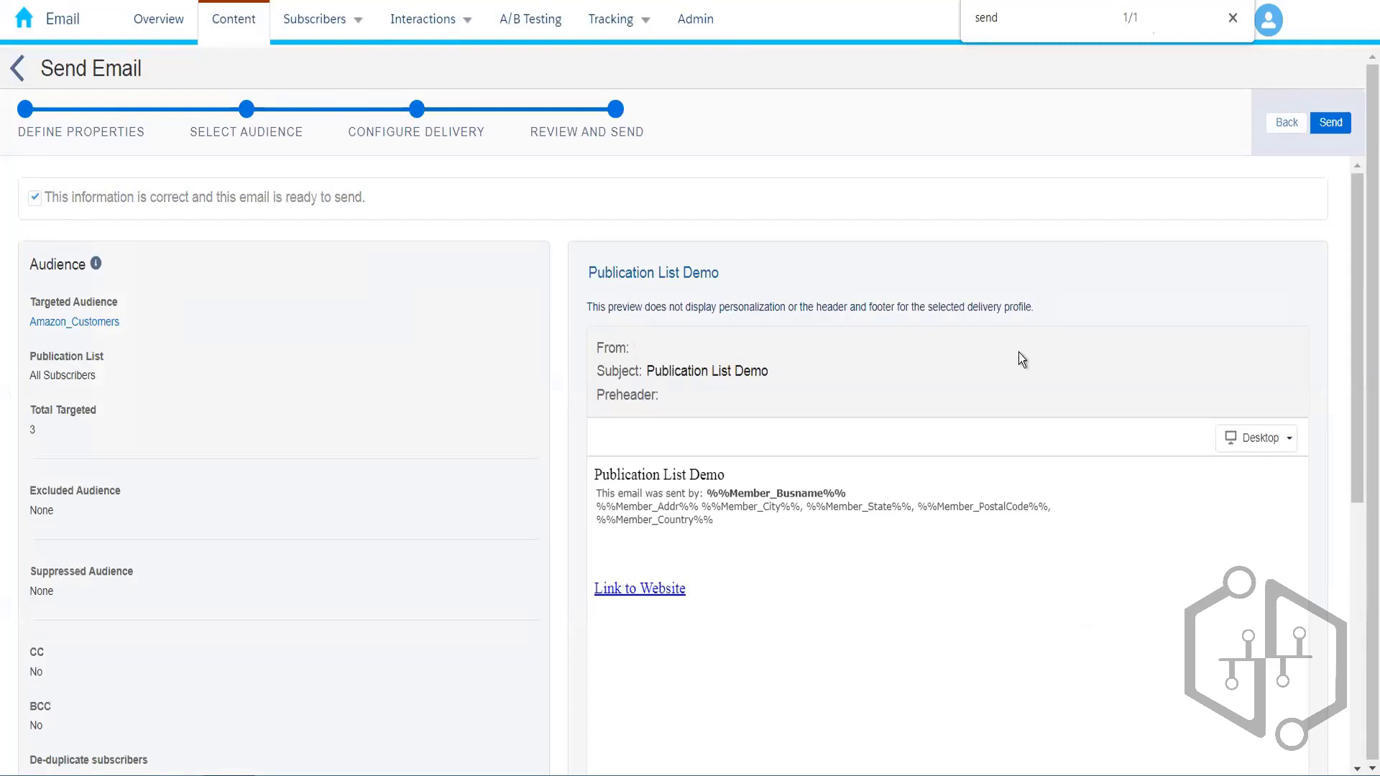
click(1331, 124)
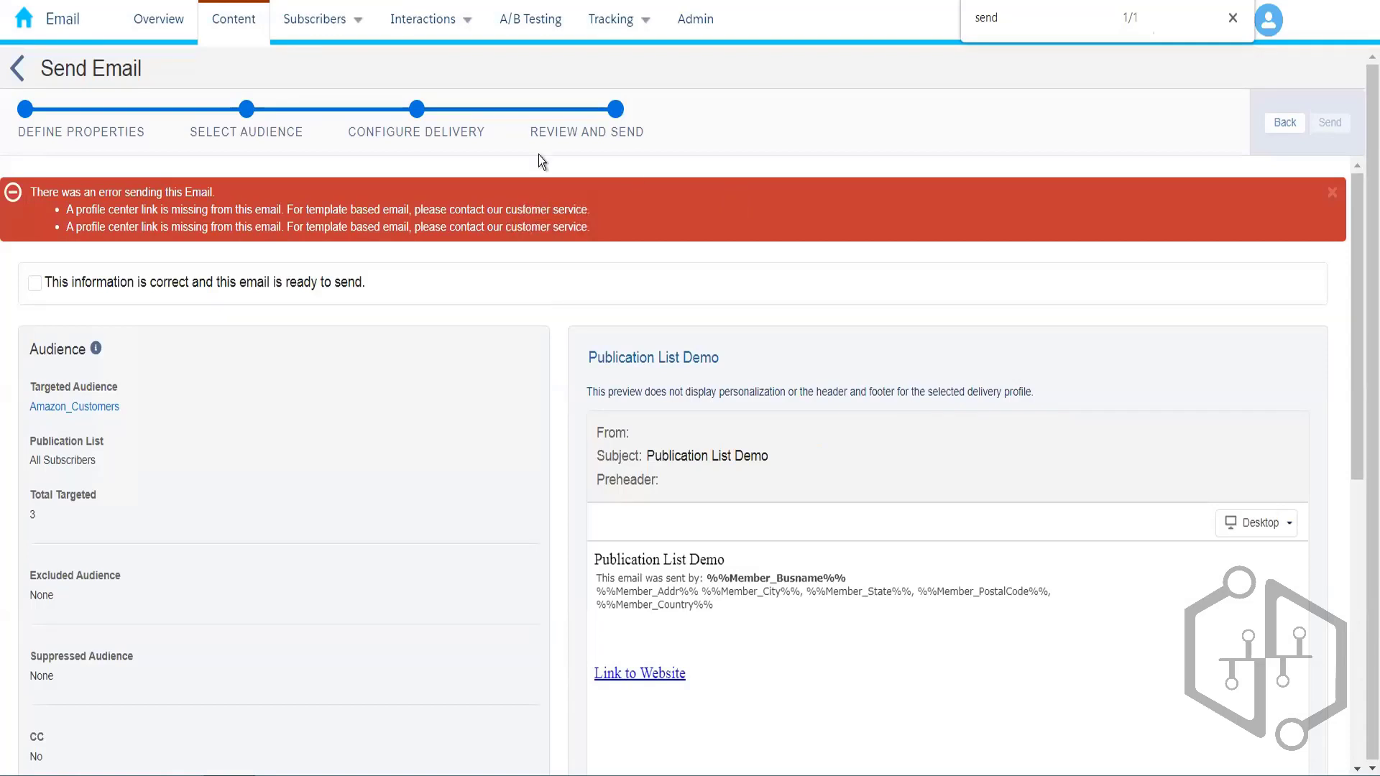
click(411, 120)
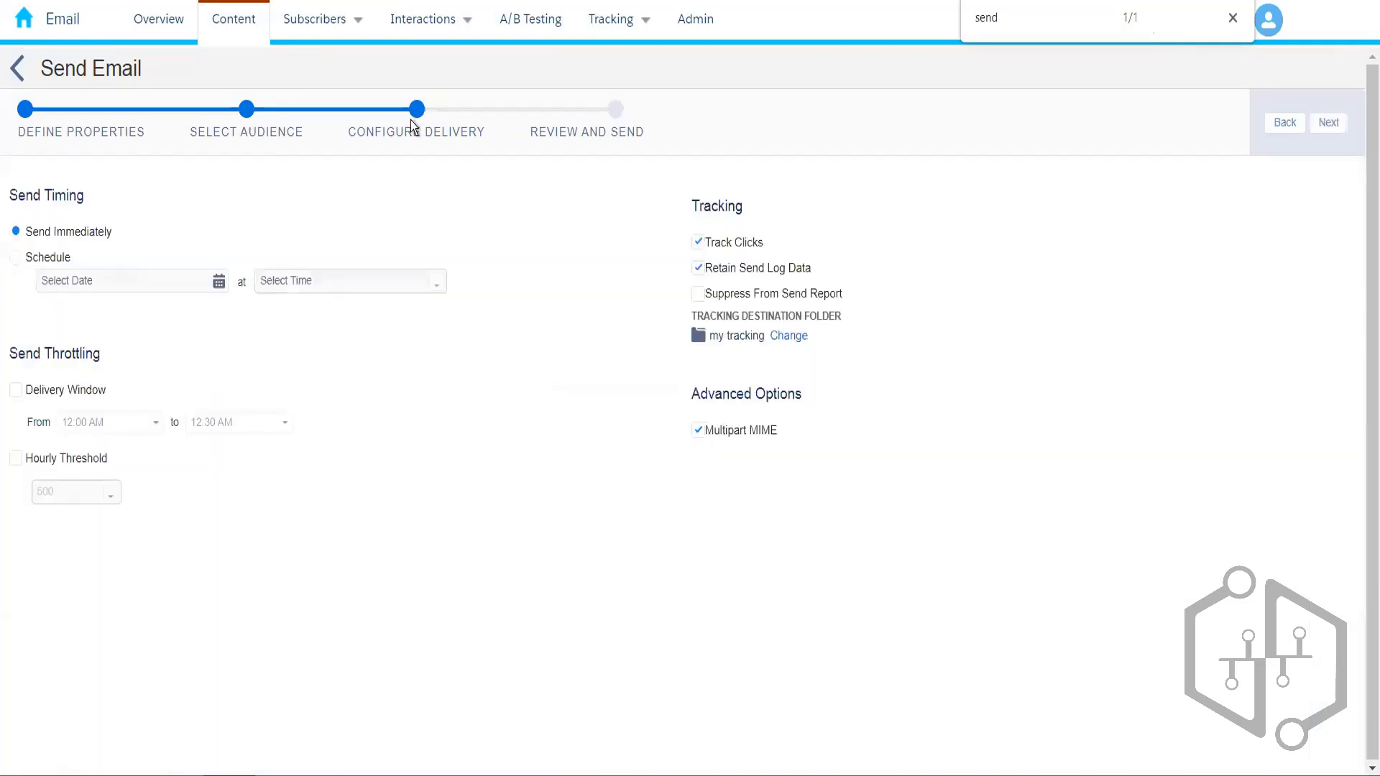
click(18, 75)
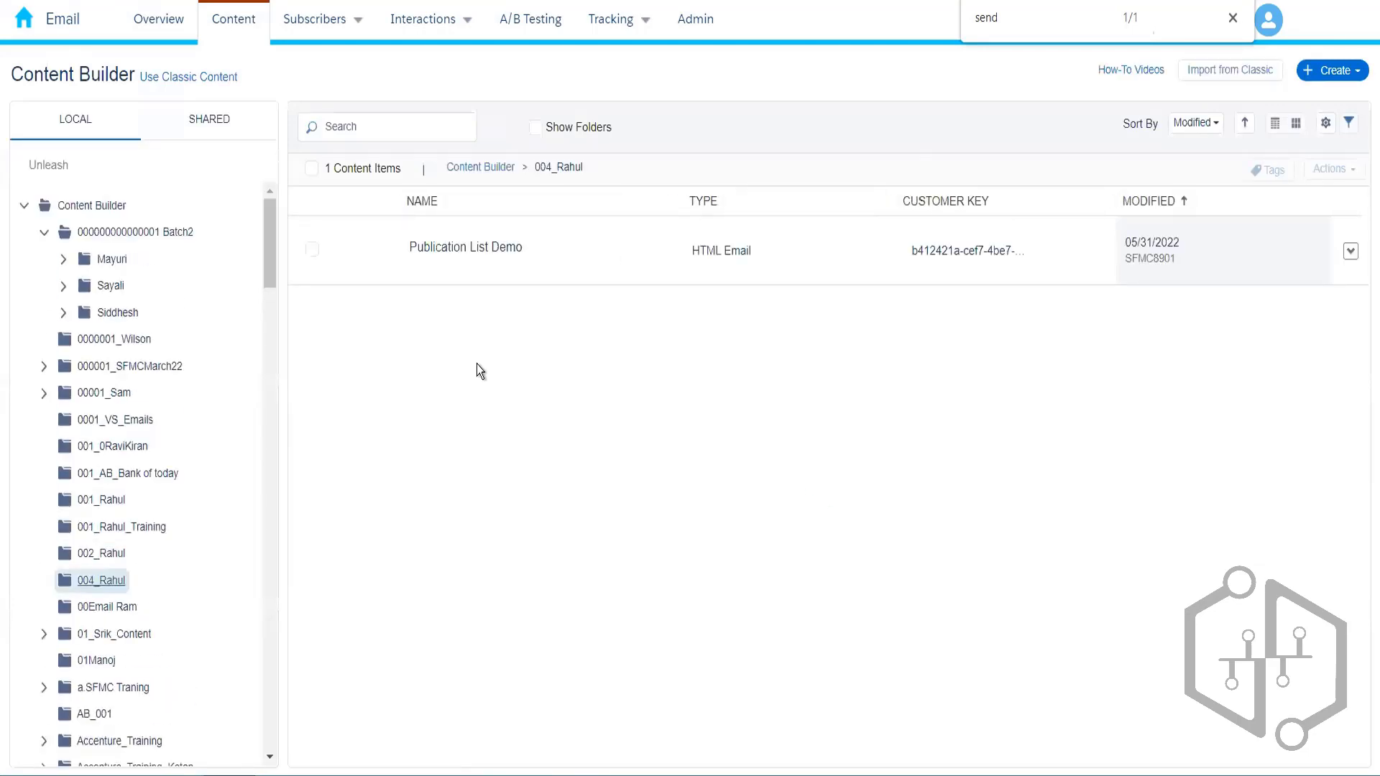
Step: Insert the Profile Center (Required) system snippet into the Publication List Demo email's code, save the email and start its send
click(581, 246)
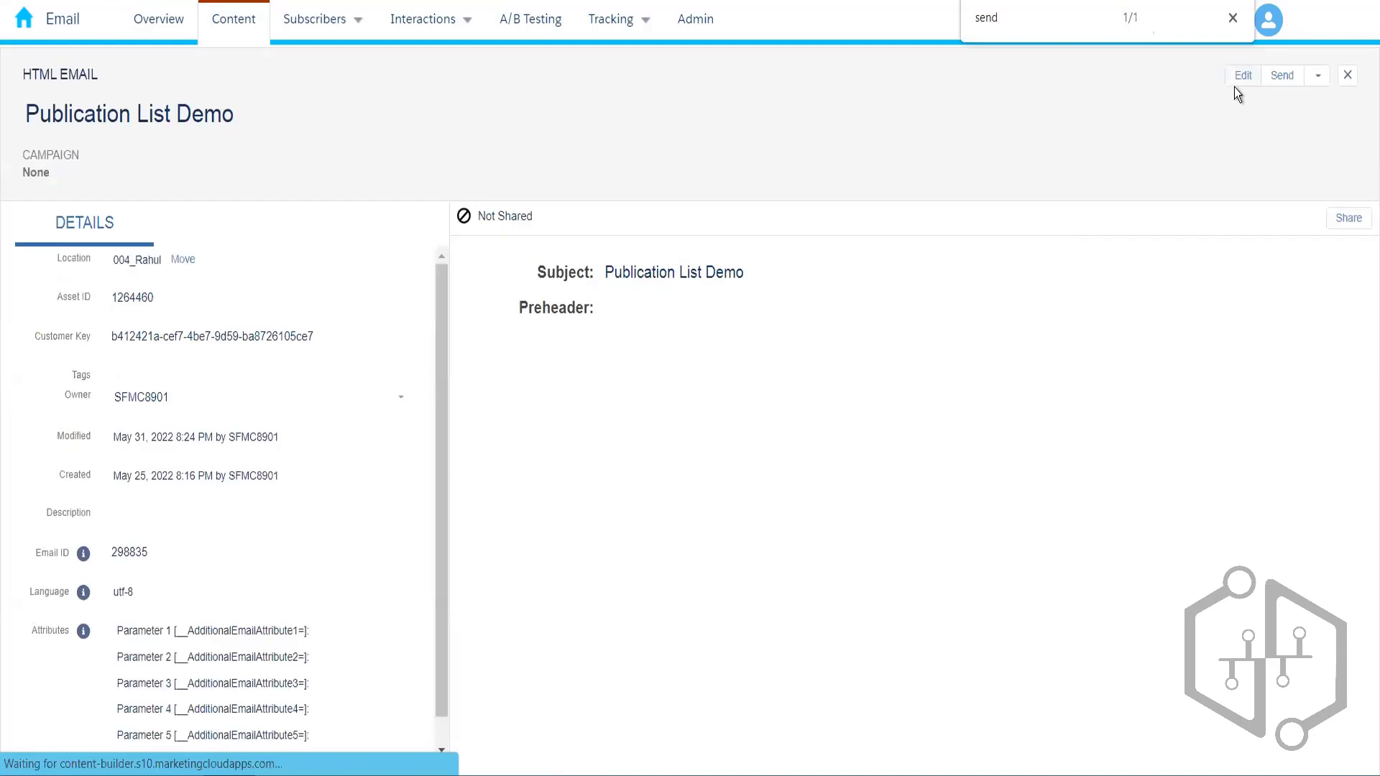
click(1236, 84)
click(1163, 126)
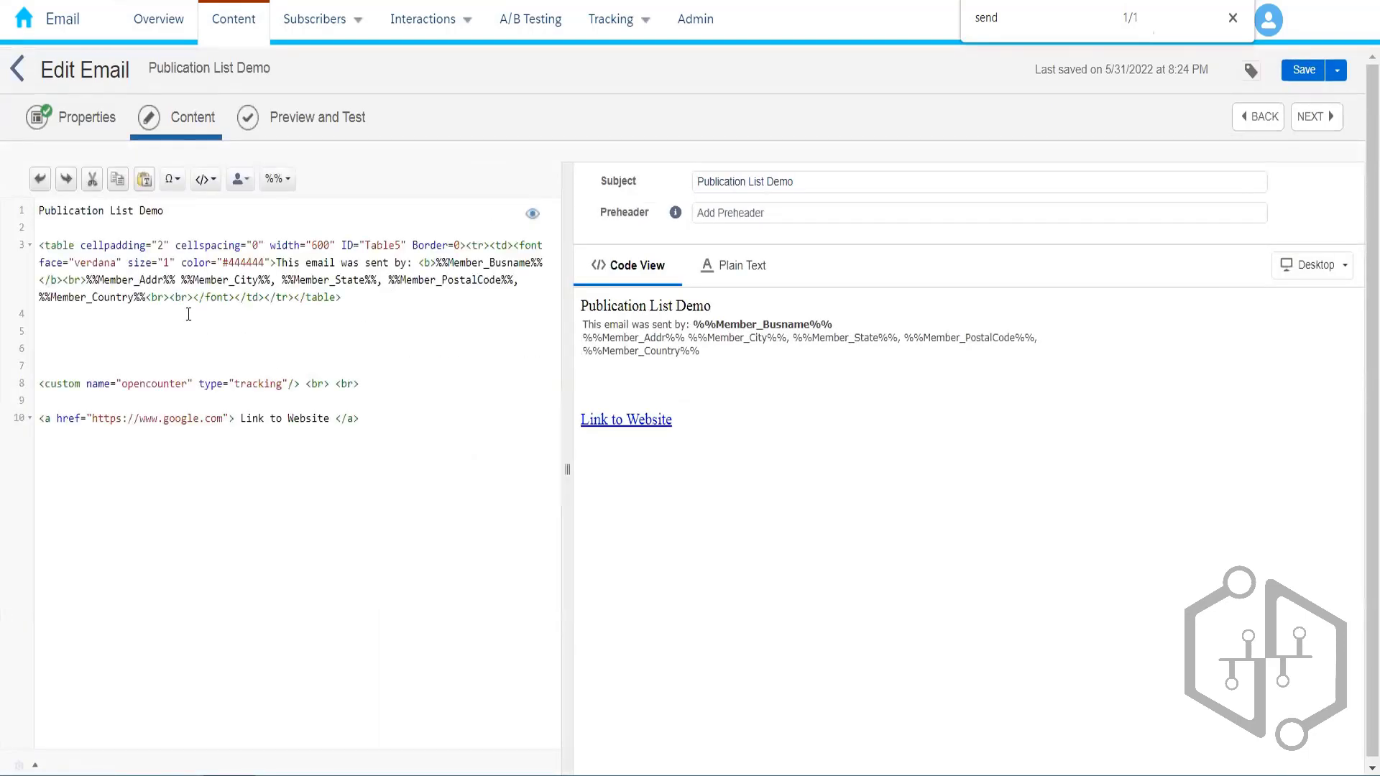
click(203, 181)
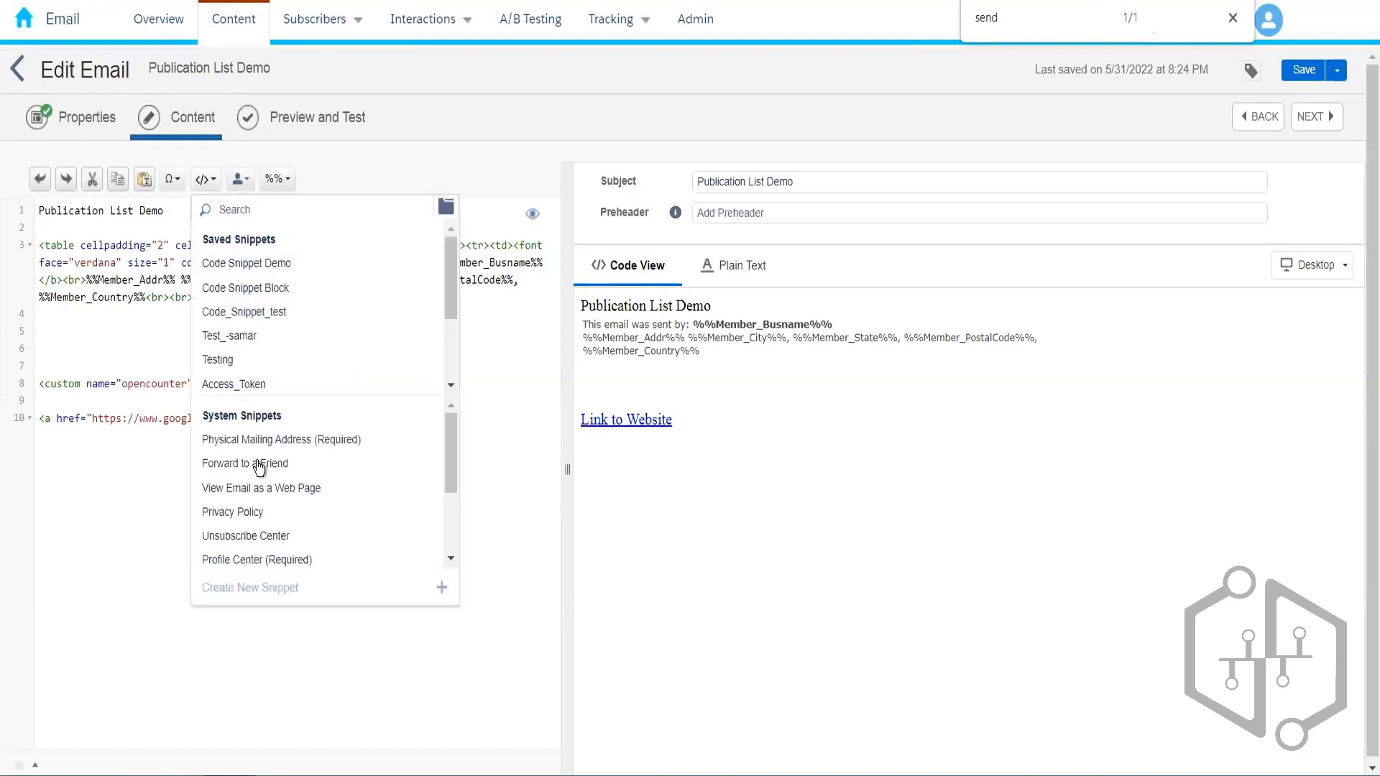
click(275, 561)
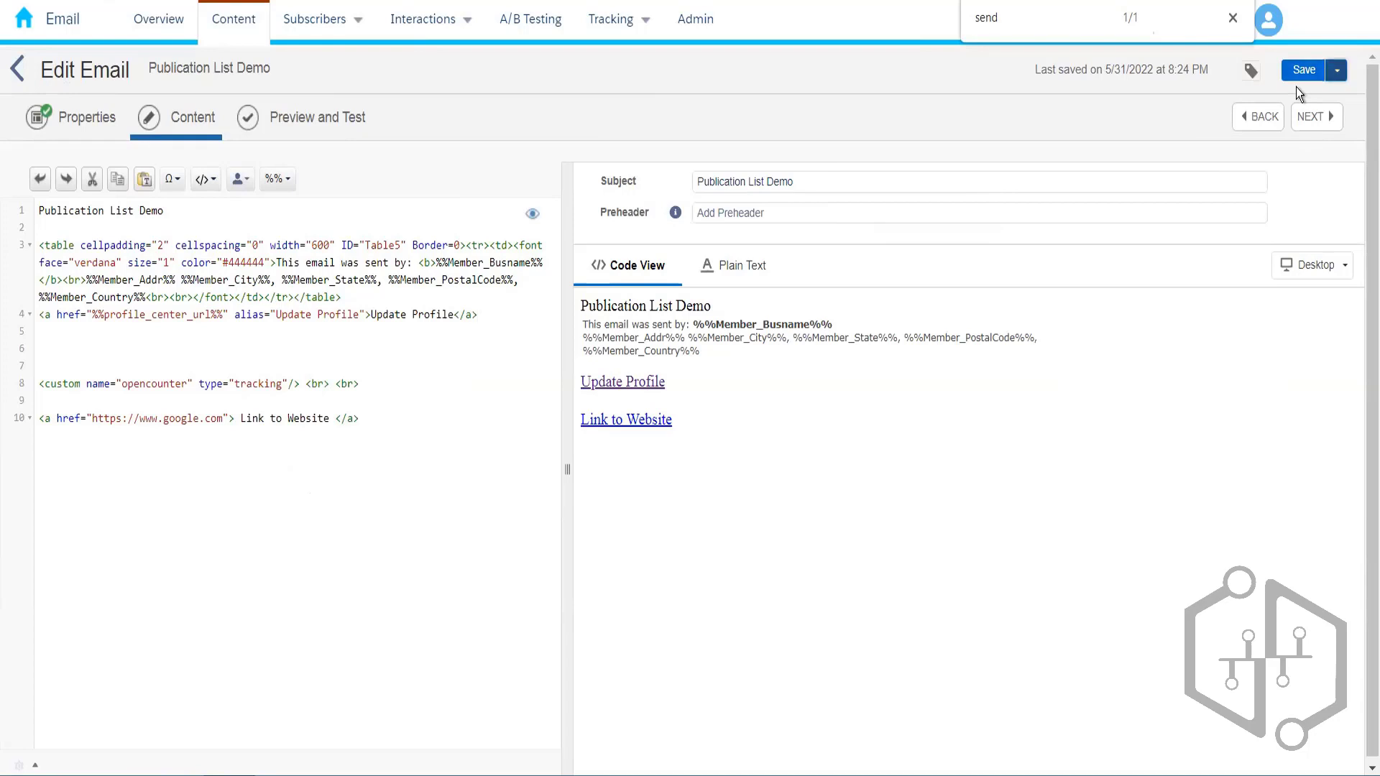
click(1337, 70)
click(1249, 120)
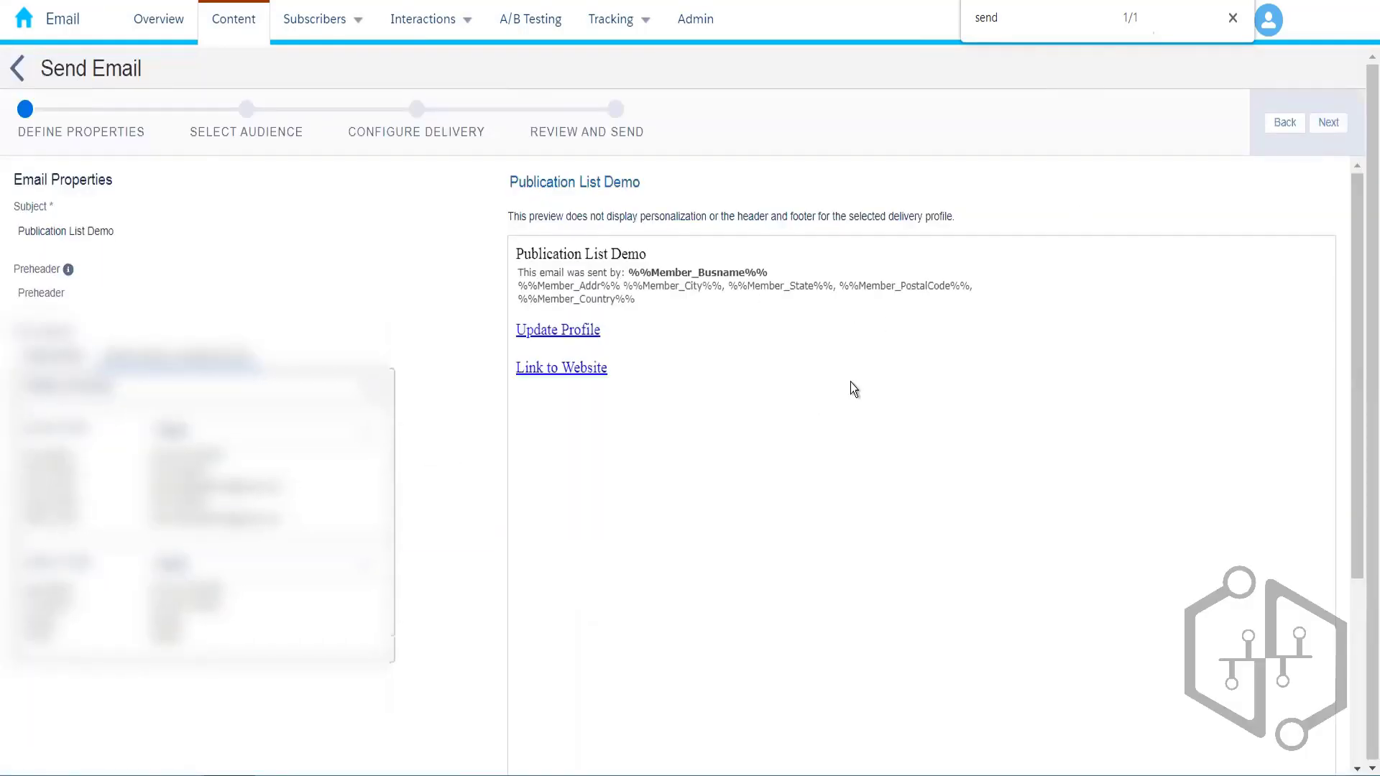
Step: Target Amazon_Customers from the data extensions folder starting with 004, using the All Subscribers publication list
click(1330, 123)
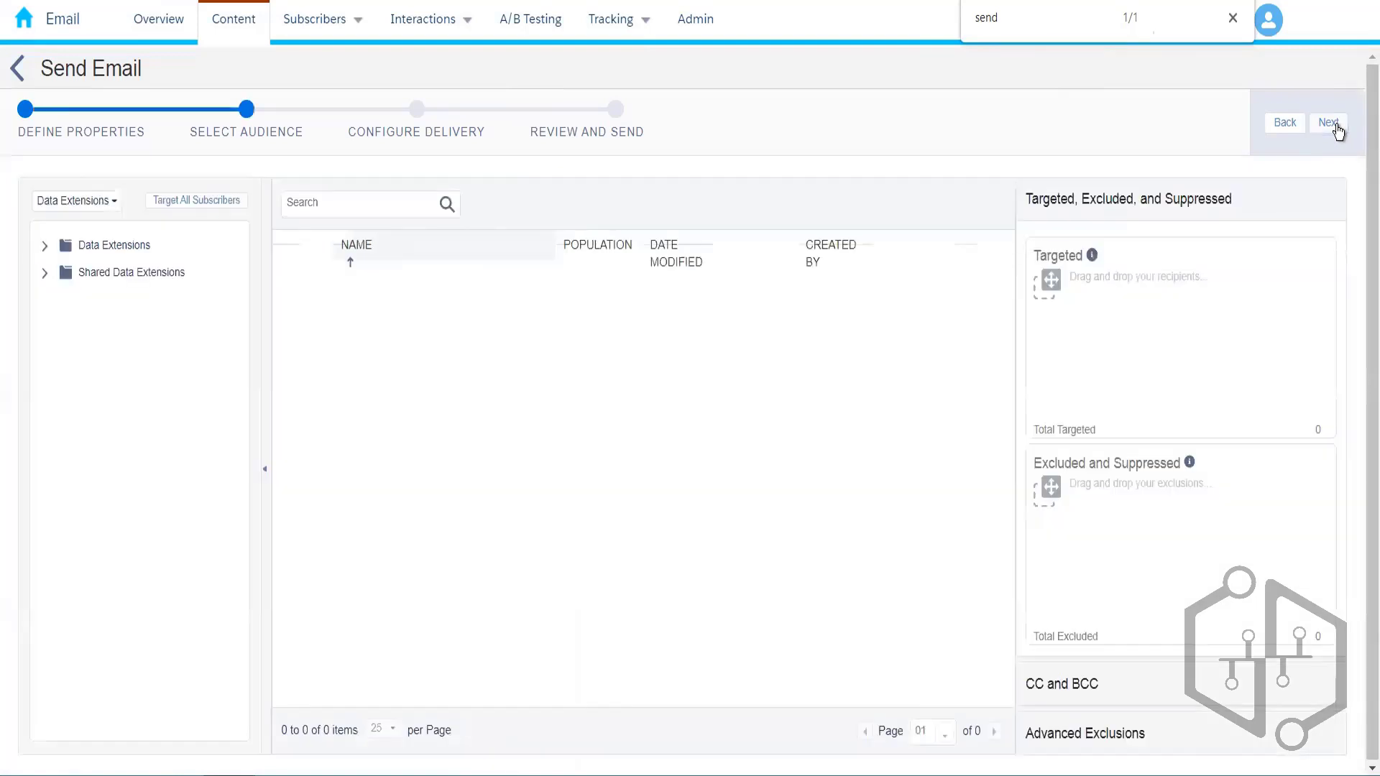
click(46, 245)
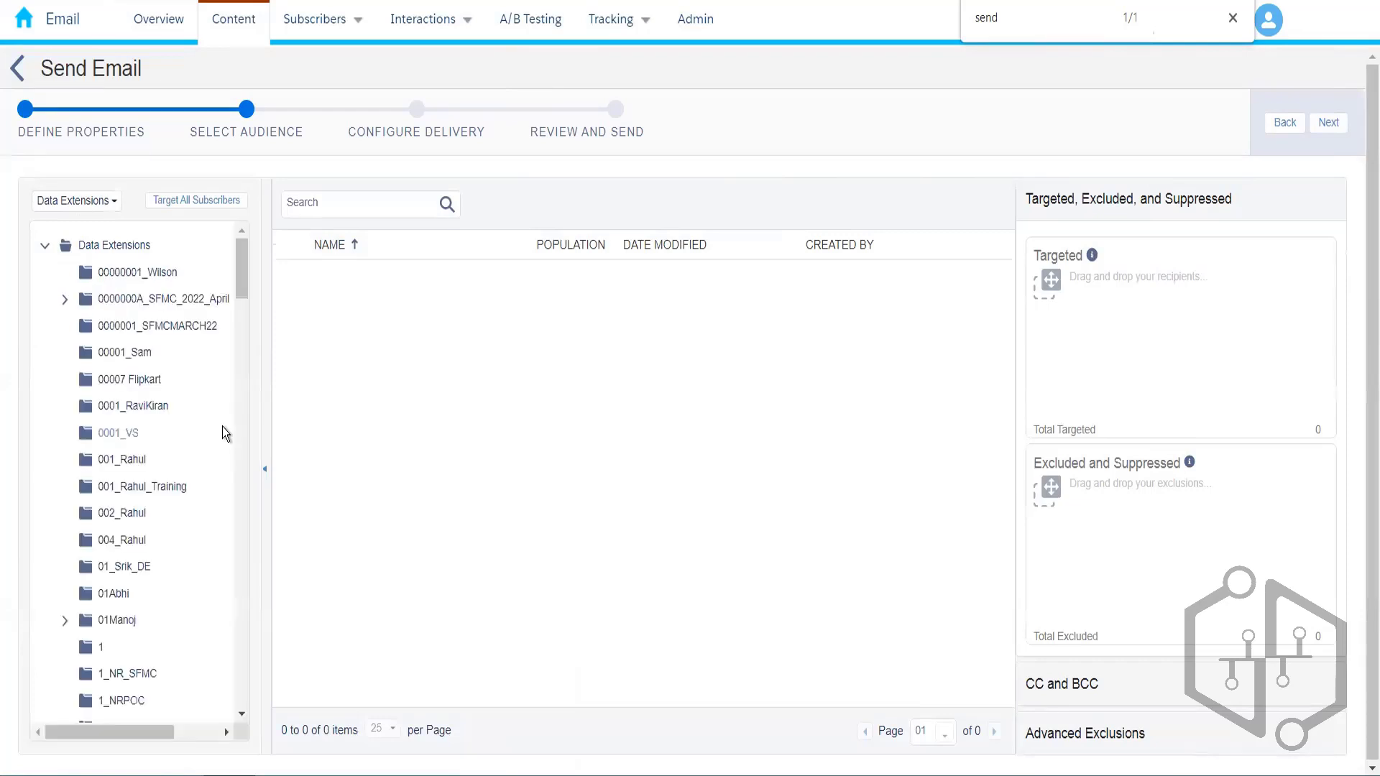
click(122, 541)
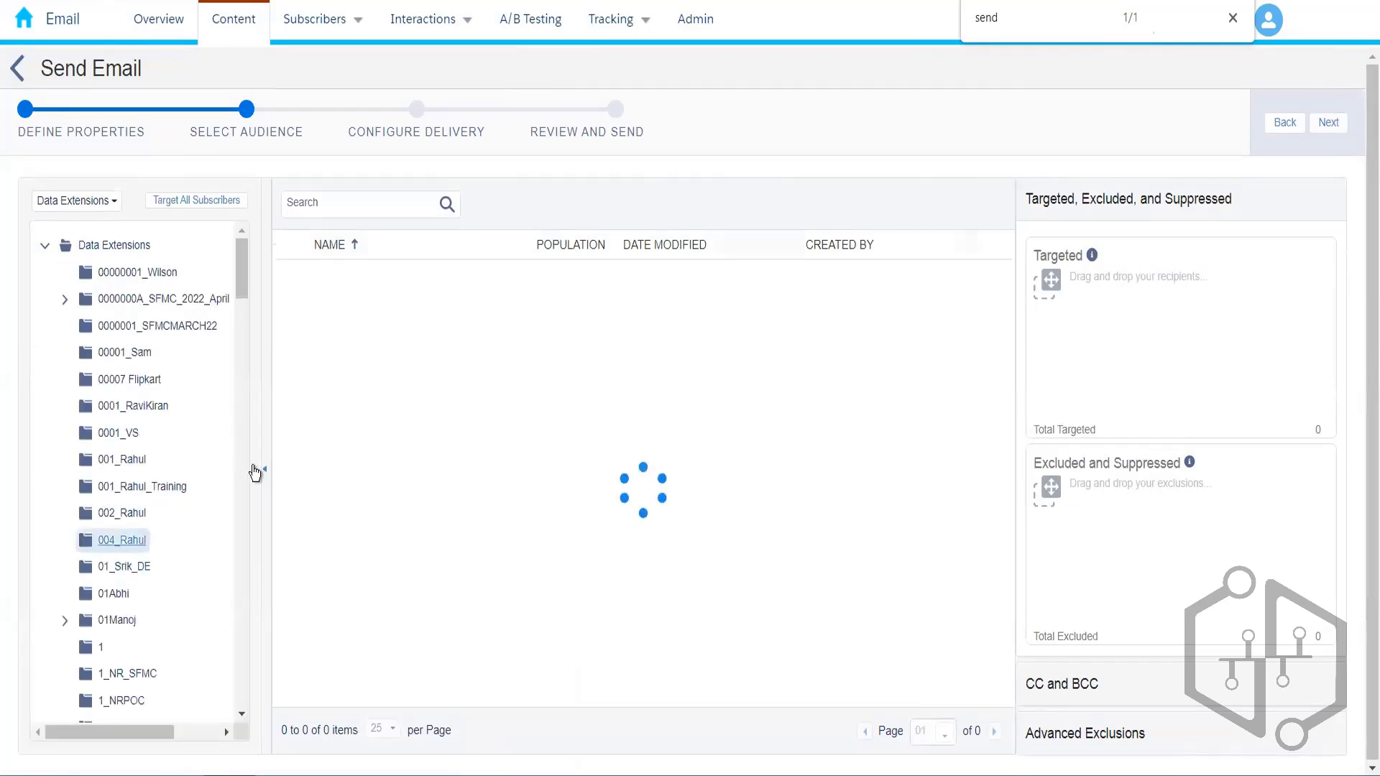
drag(600, 287, 1033, 279)
click(936, 434)
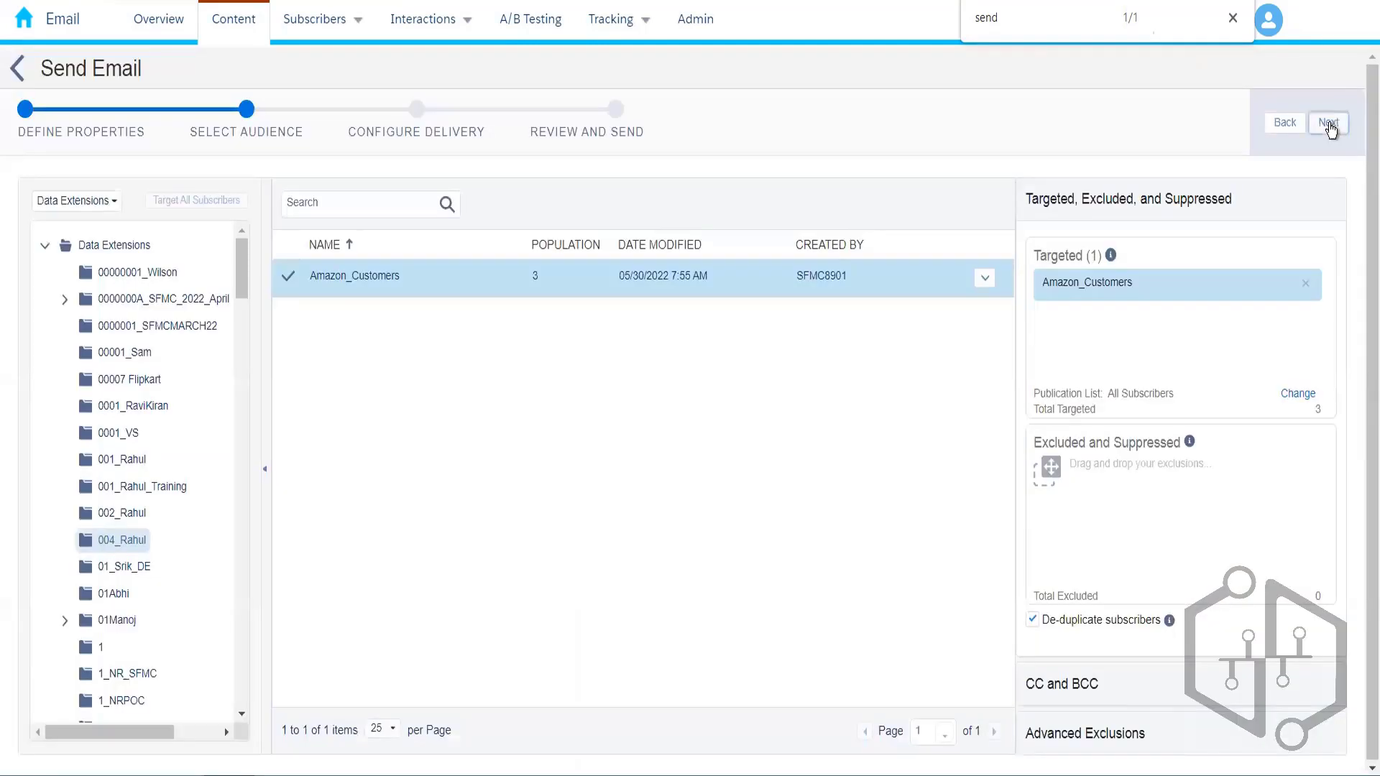
Step: Check that Retain Send Log Data is enabled, confirm the email information is correct and send Publication List Demo immediately
click(1330, 124)
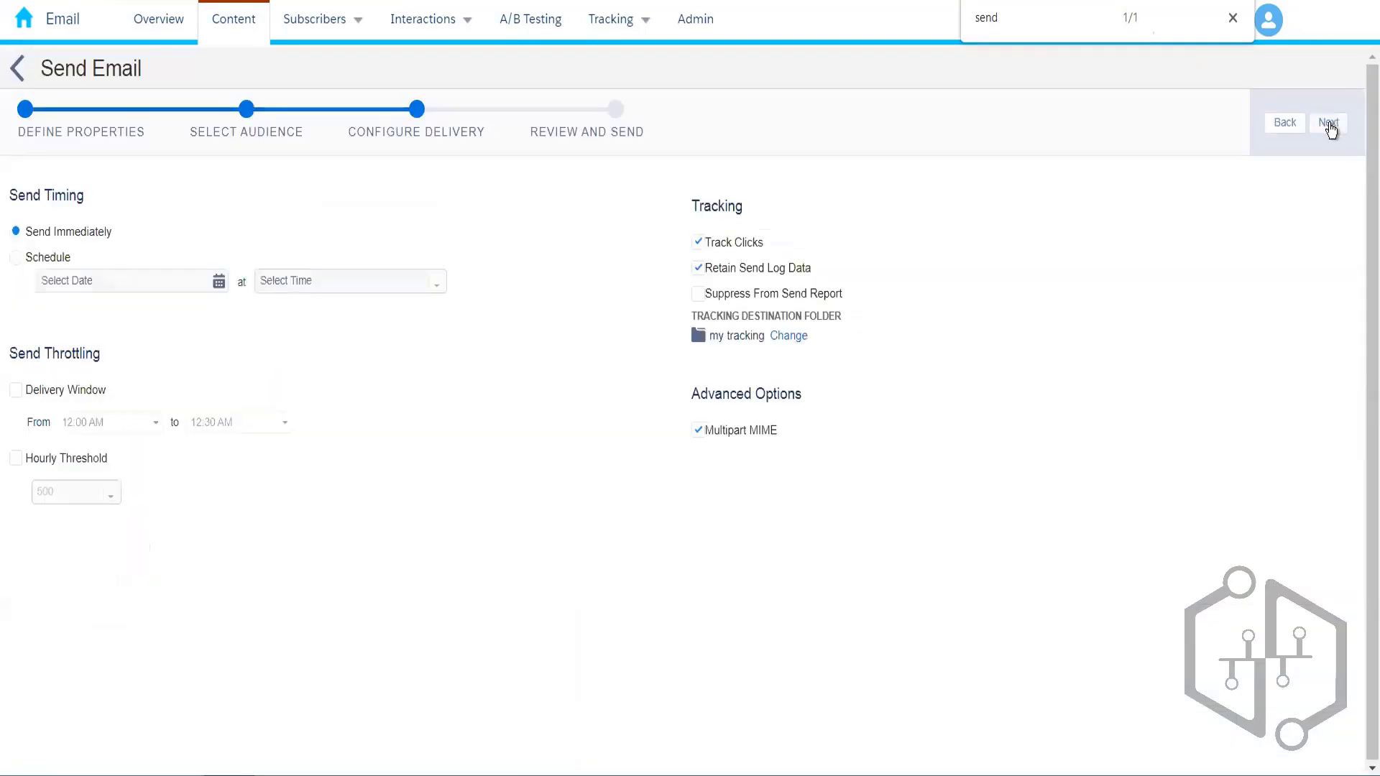
click(1329, 123)
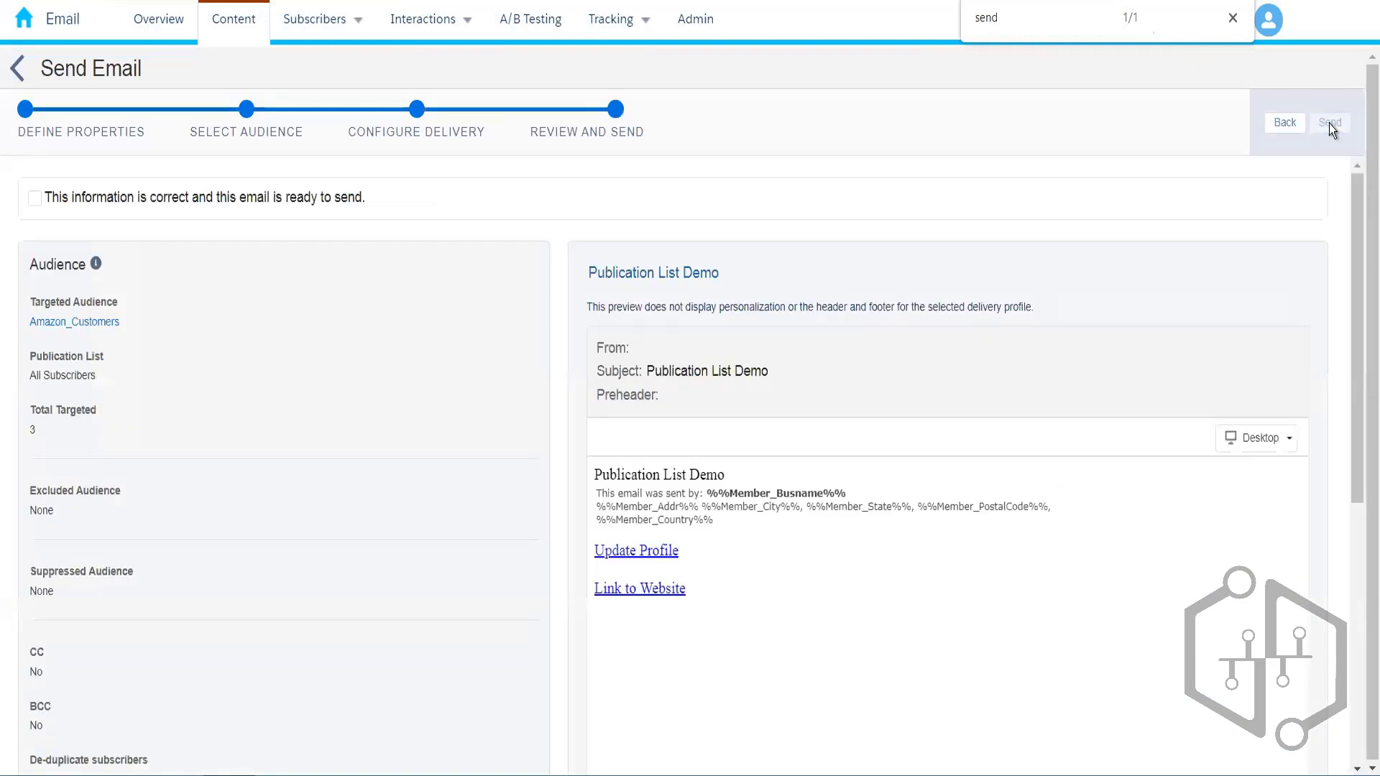
click(418, 113)
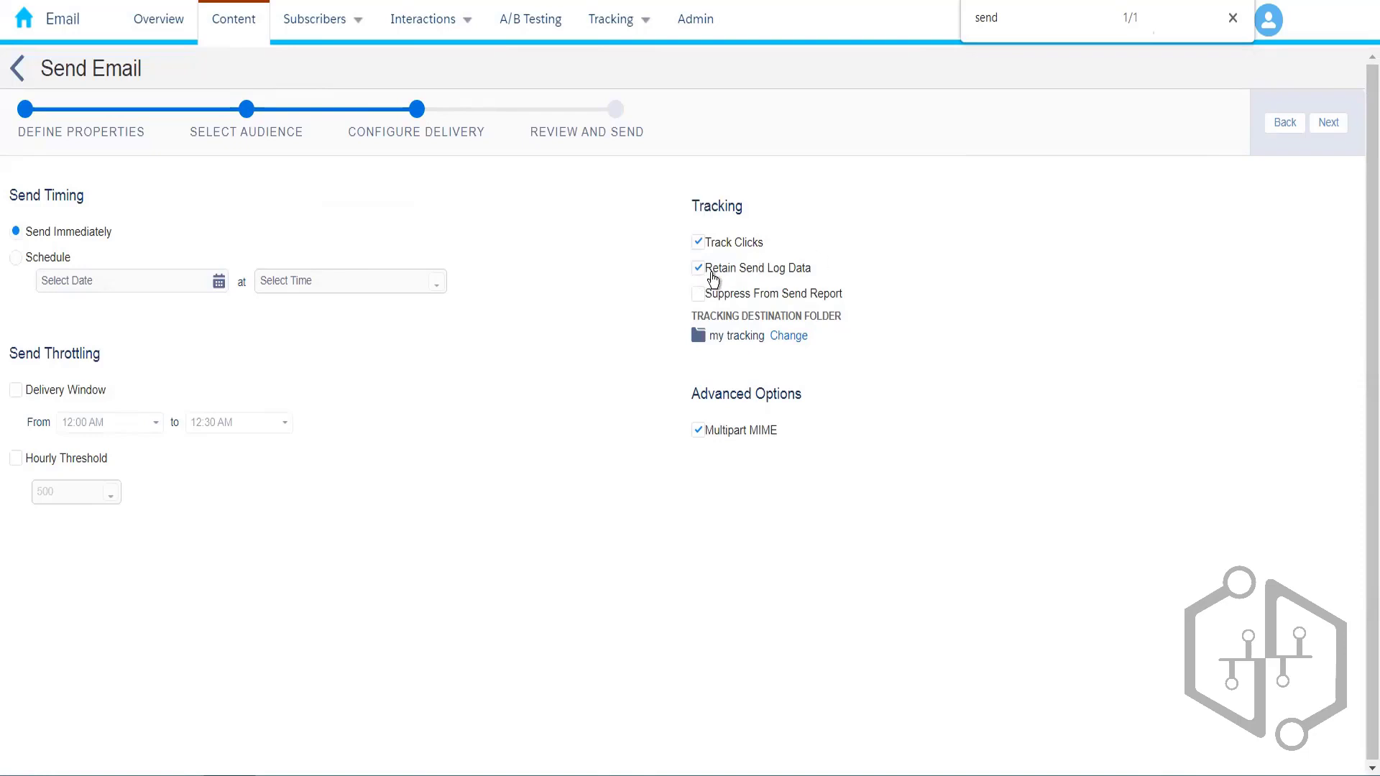
click(1330, 124)
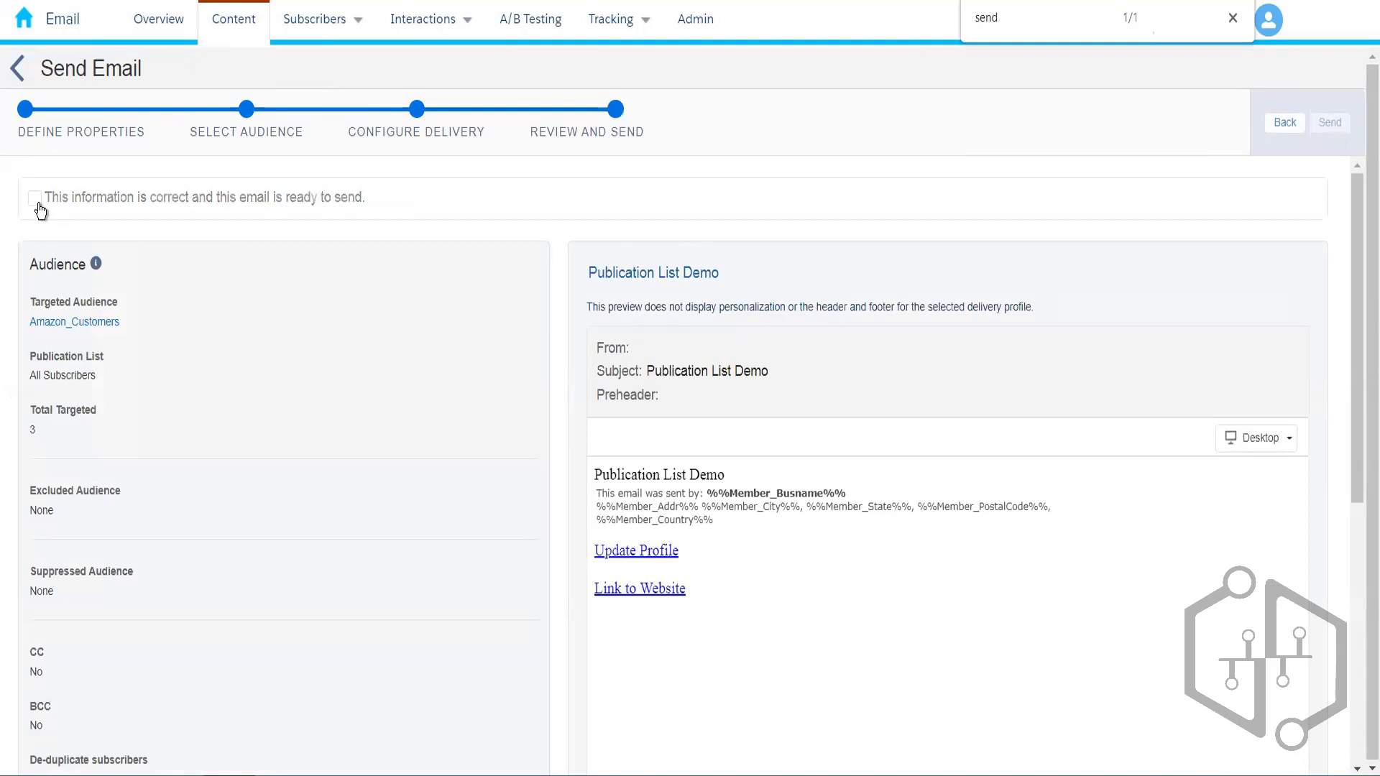
click(35, 199)
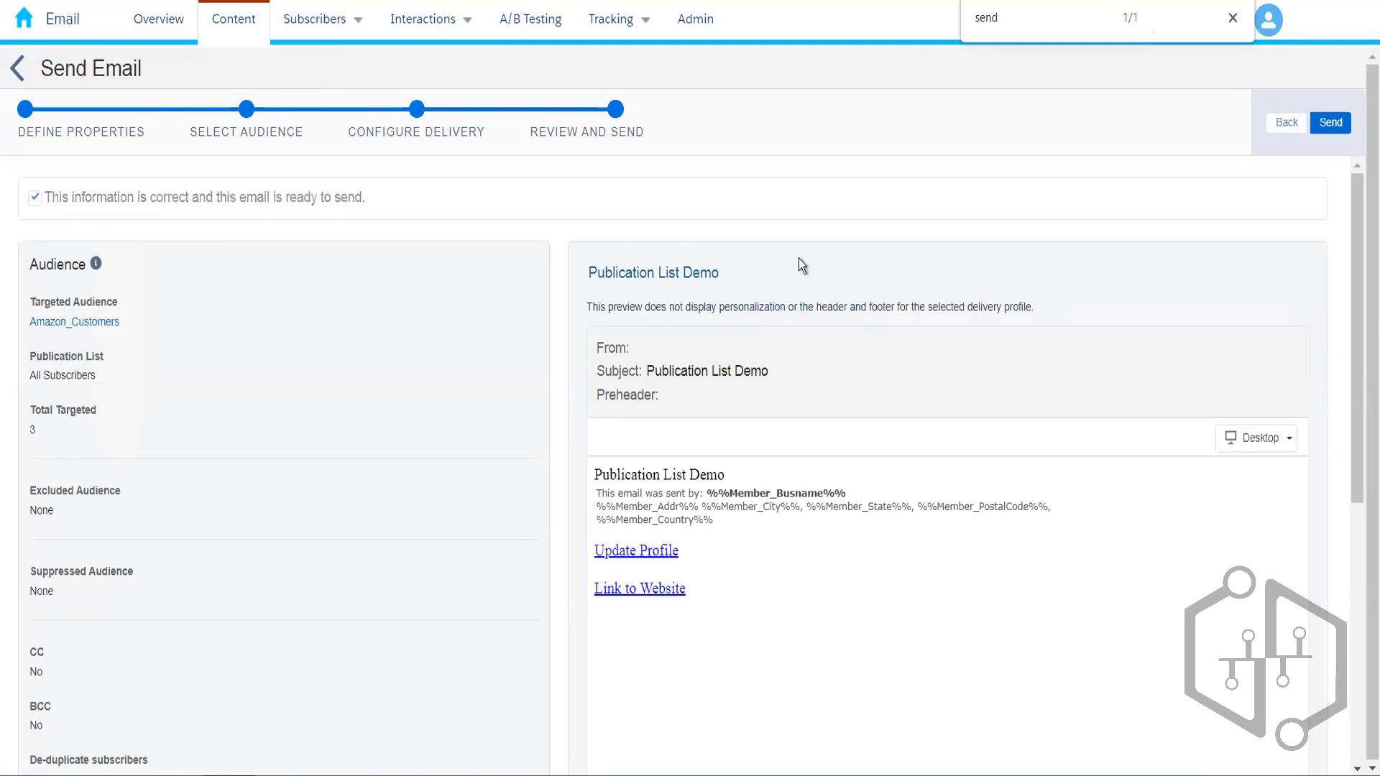
click(1336, 124)
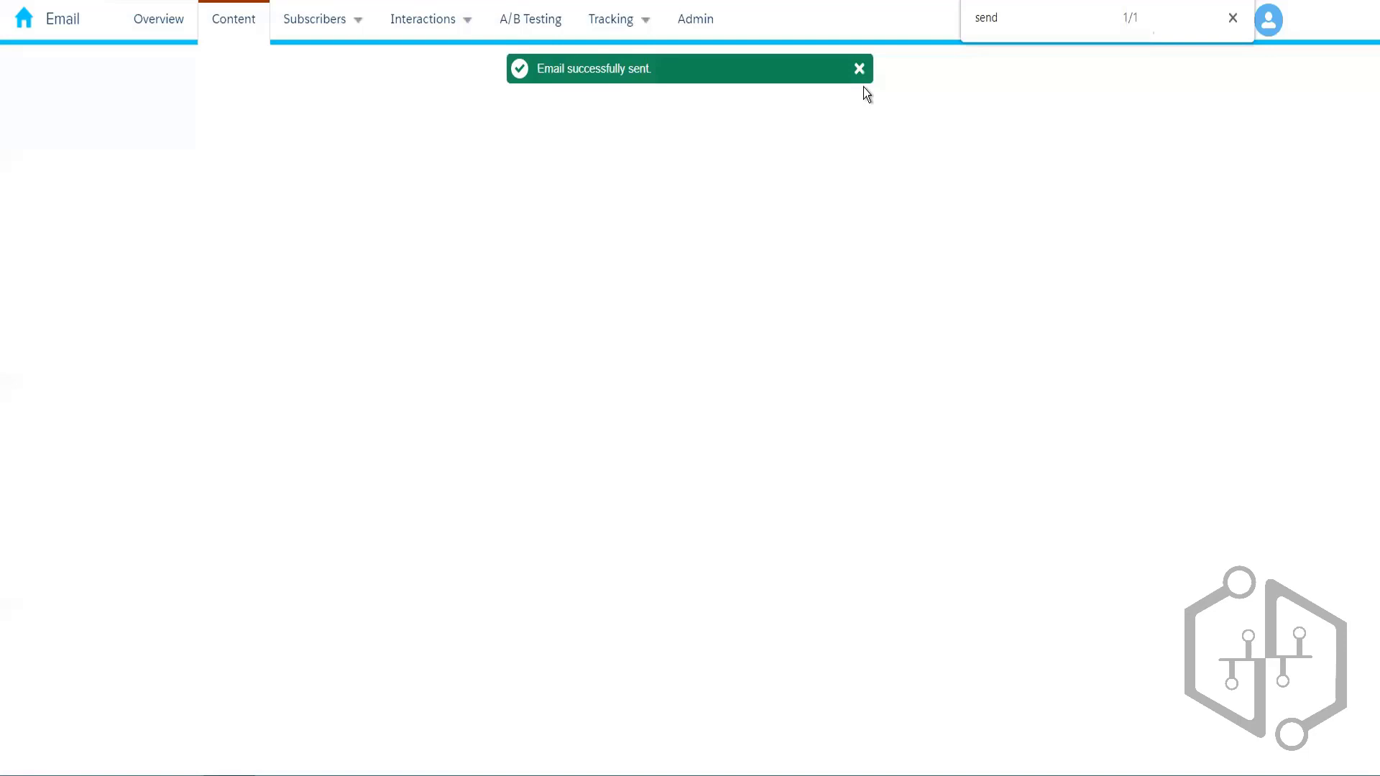
click(860, 69)
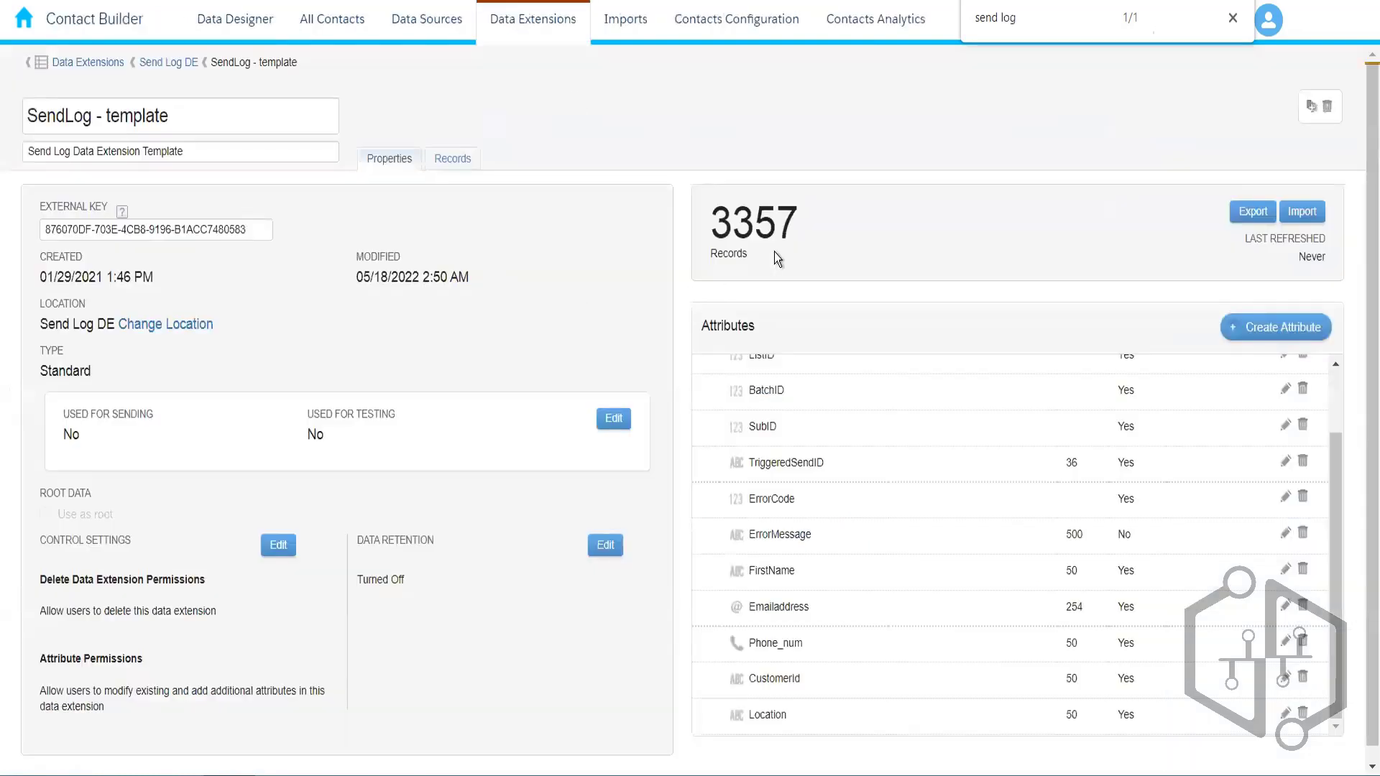
Step: Refresh the SendLog - template records and go to page 135 to examine the newest send log entries
click(464, 159)
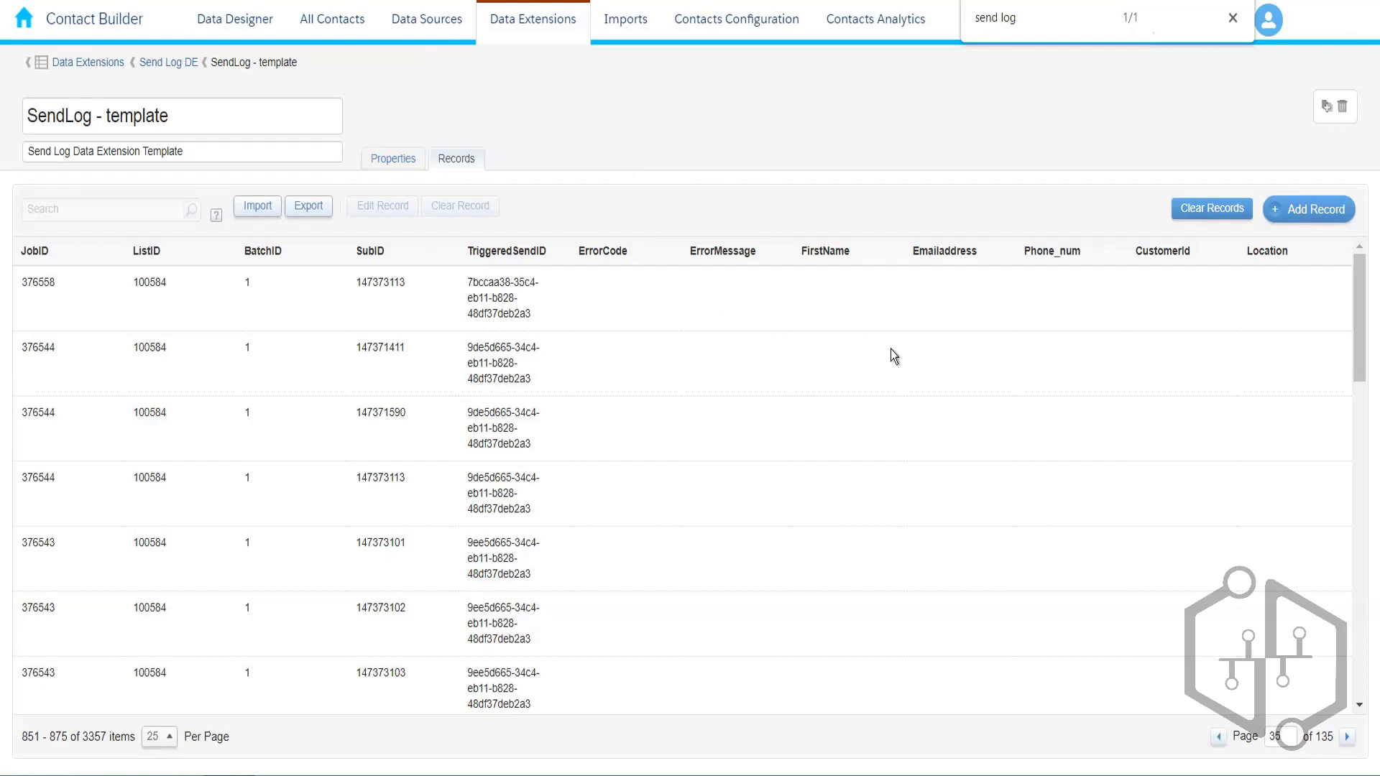
click(1317, 210)
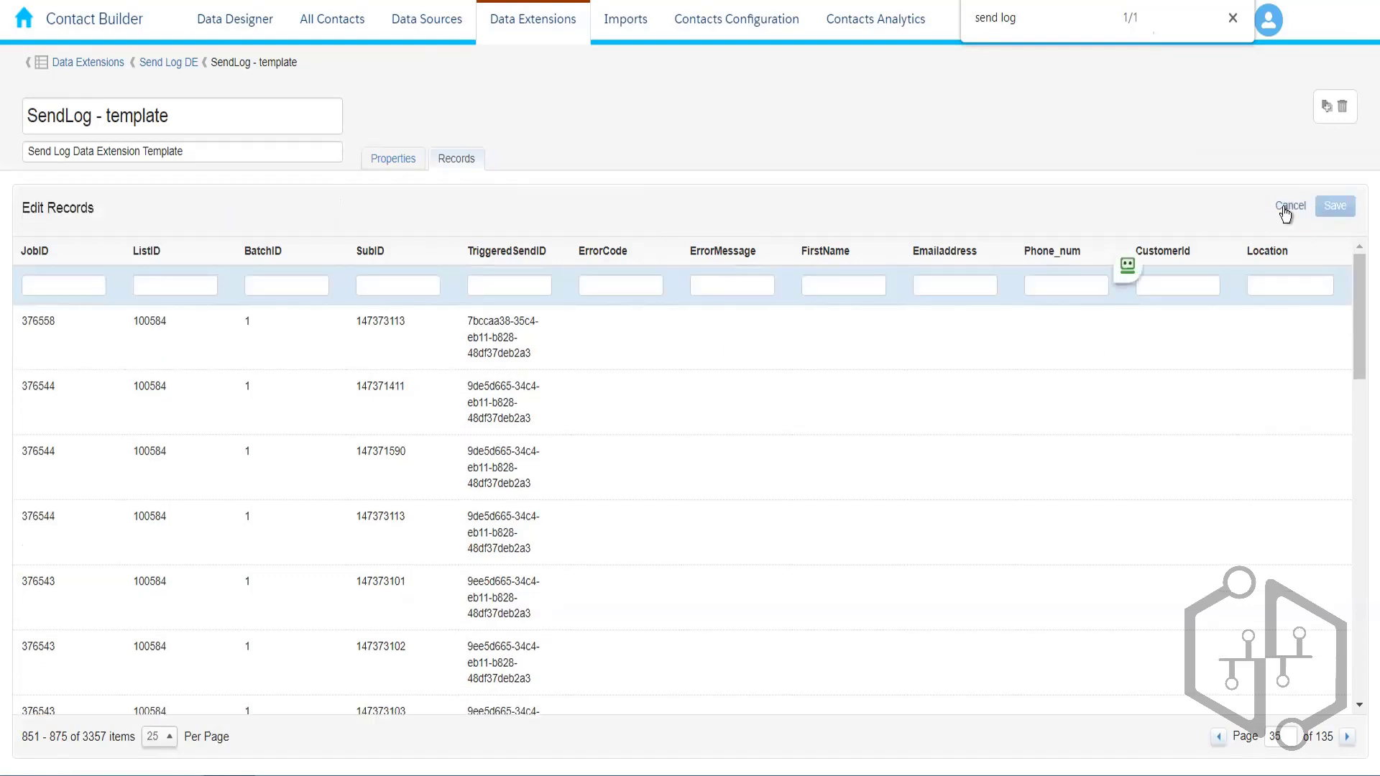
click(1286, 209)
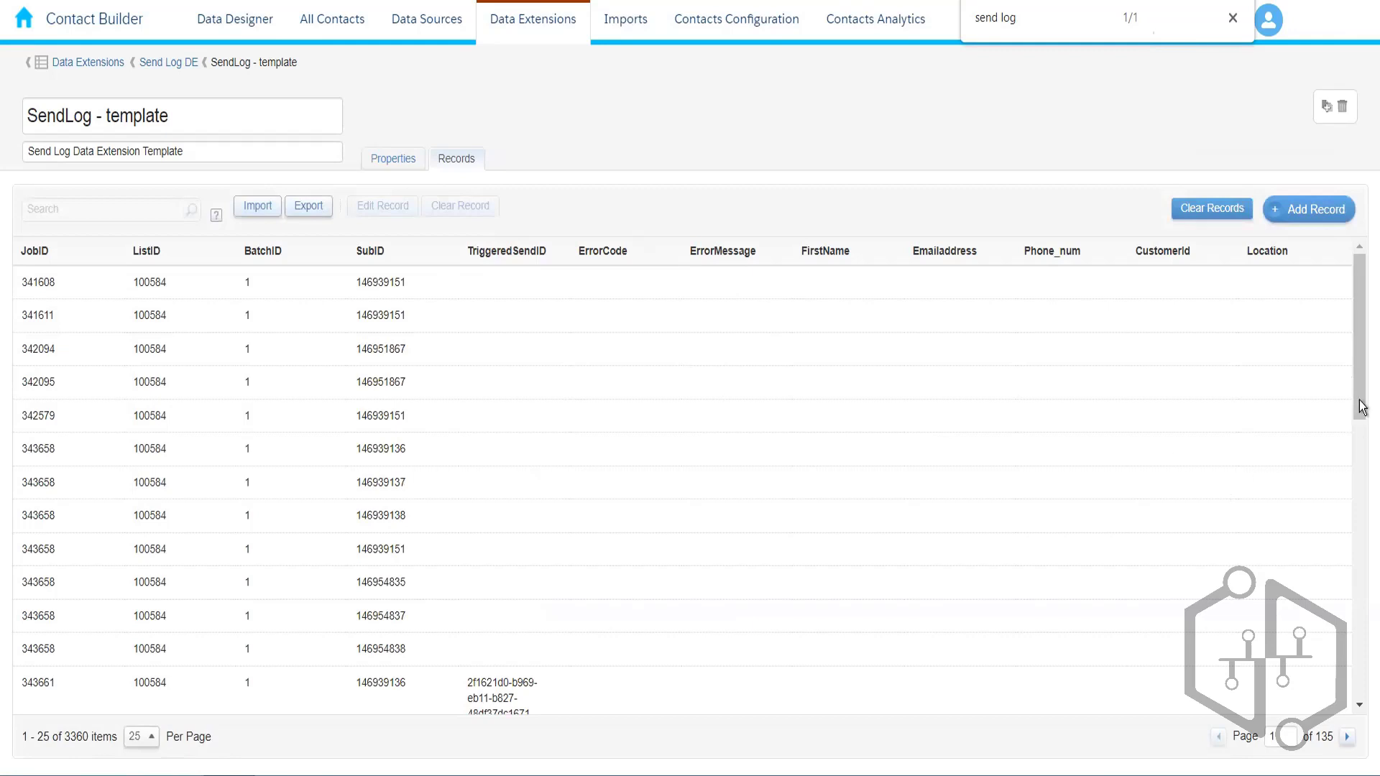
drag(1362, 400, 1361, 770)
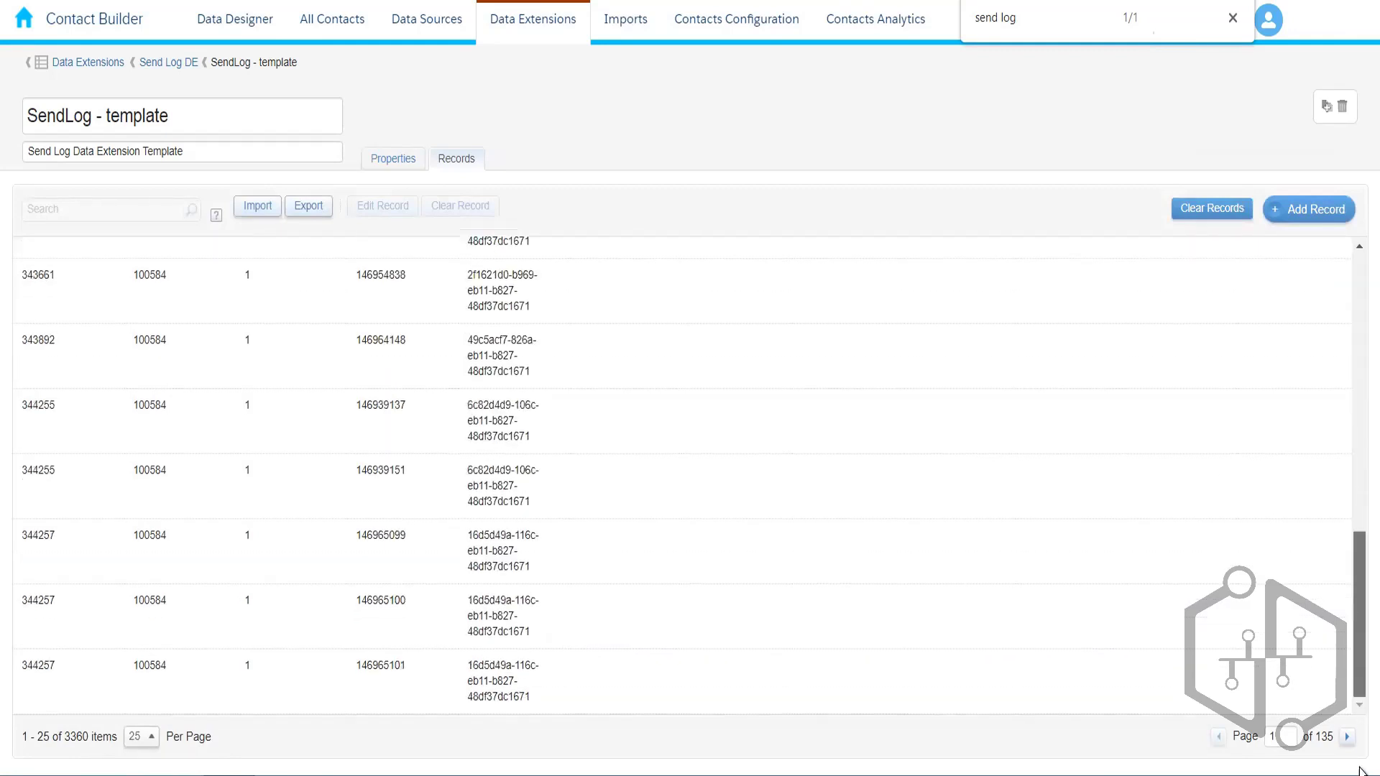
click(1276, 744)
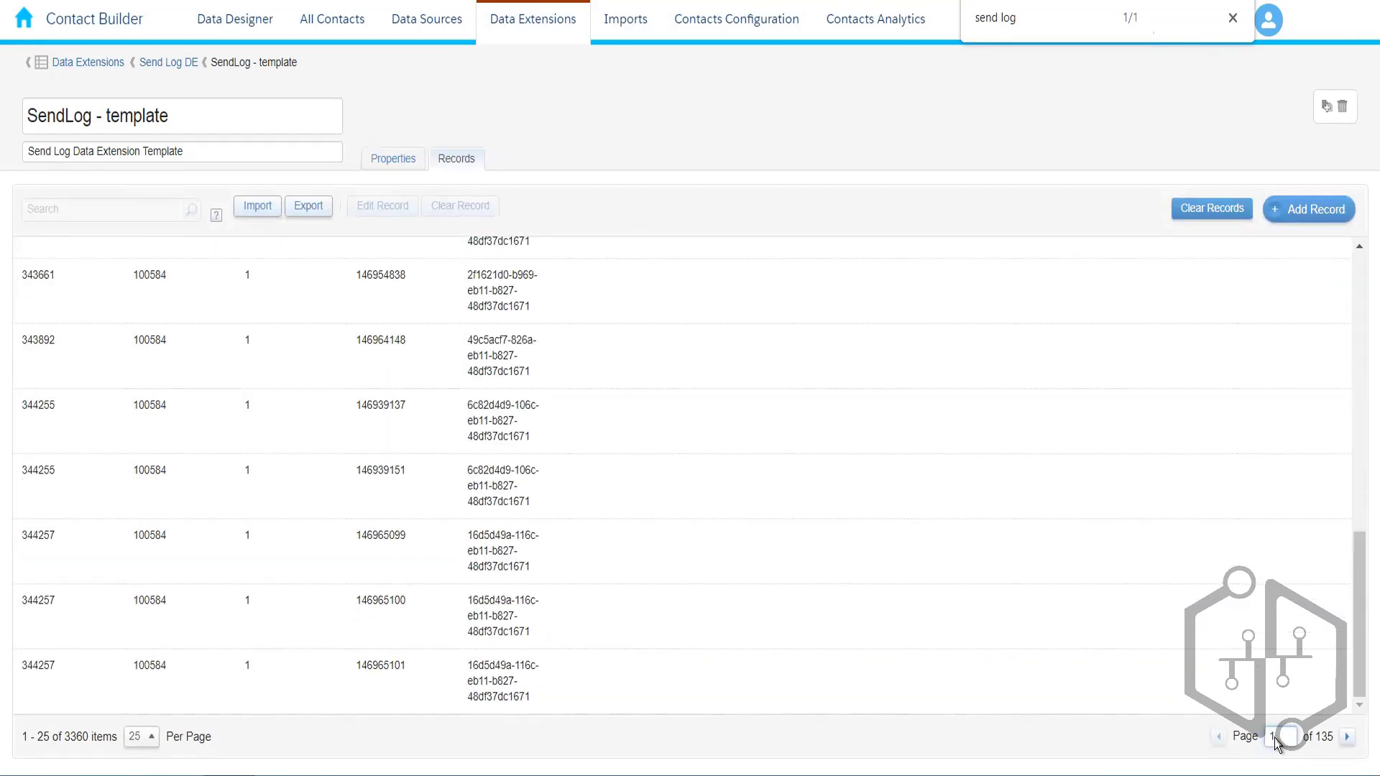
text(35)
key(Return)
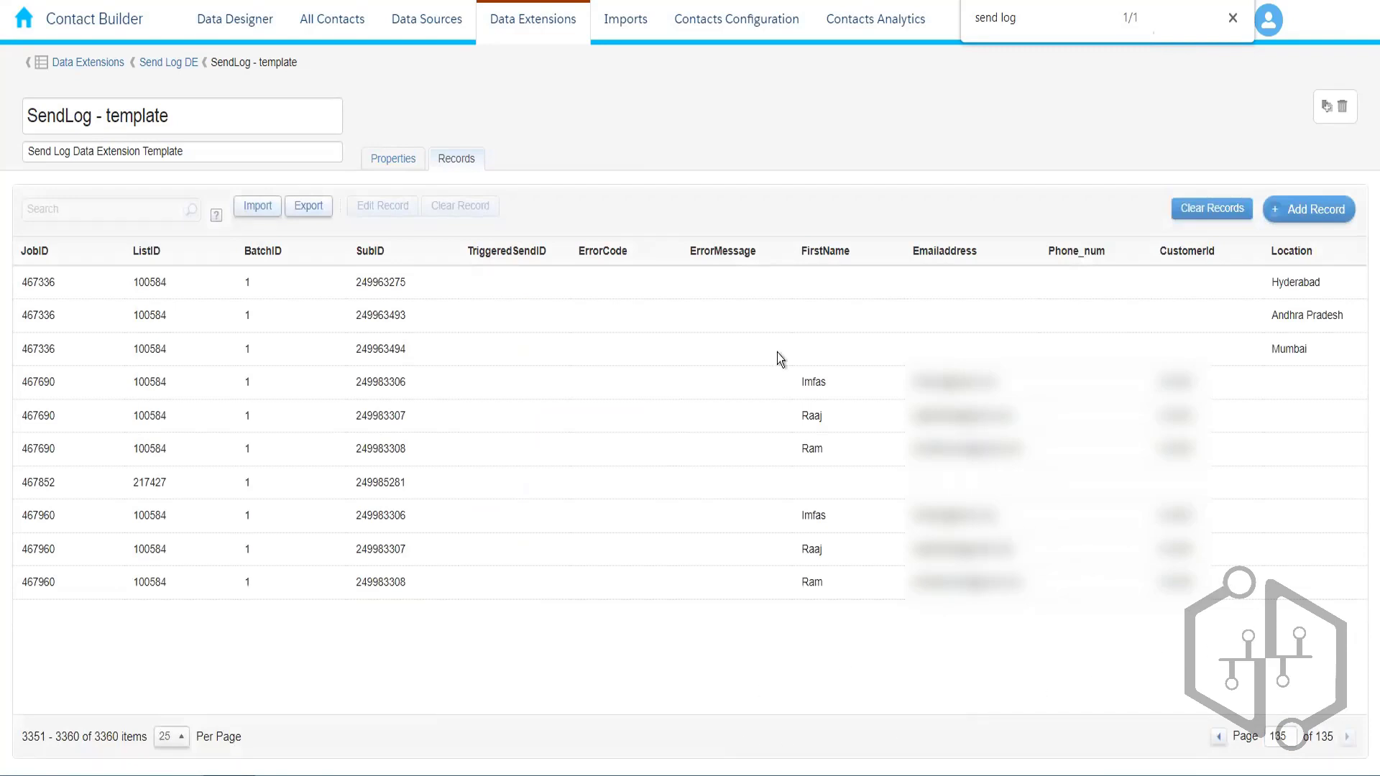
Step: Reload the Send Log DE folder and reopen SendLog - template to check its record count
click(382, 161)
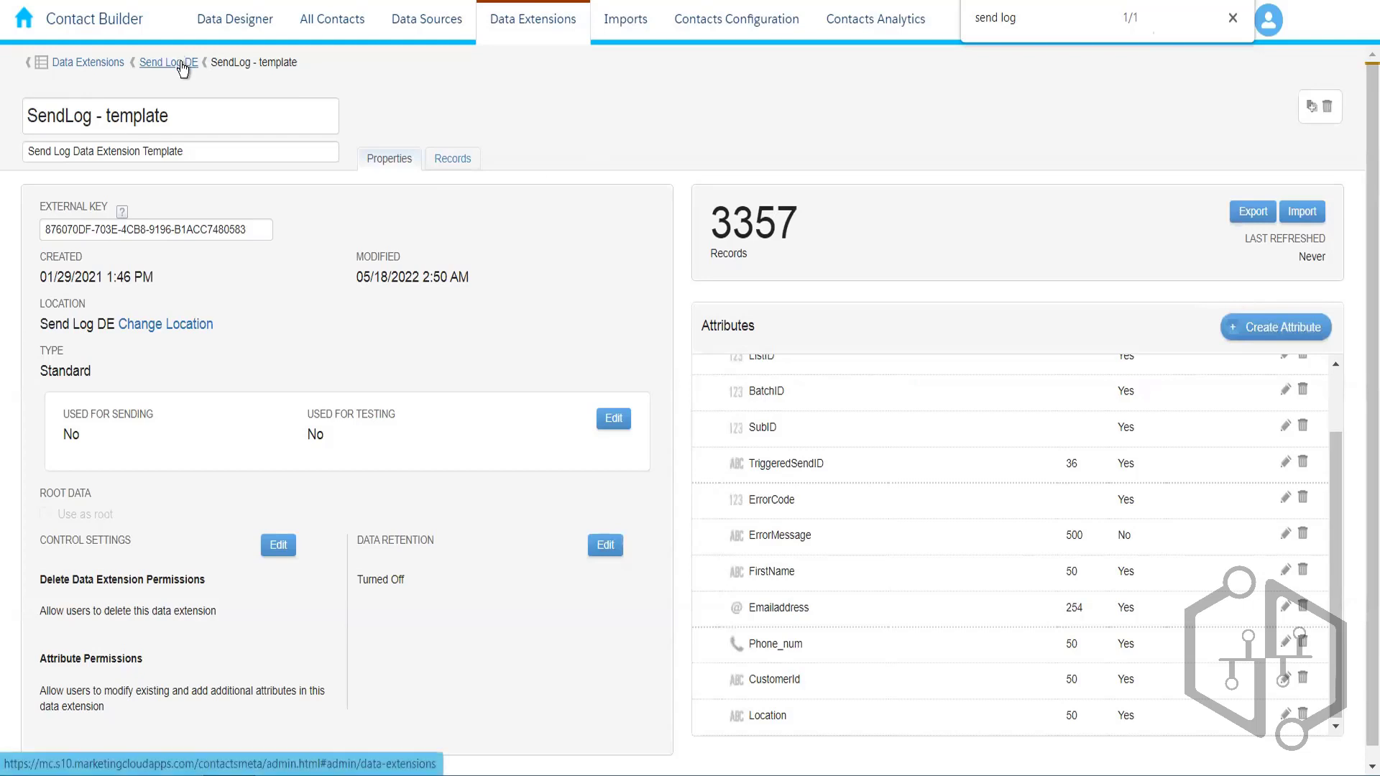
click(184, 69)
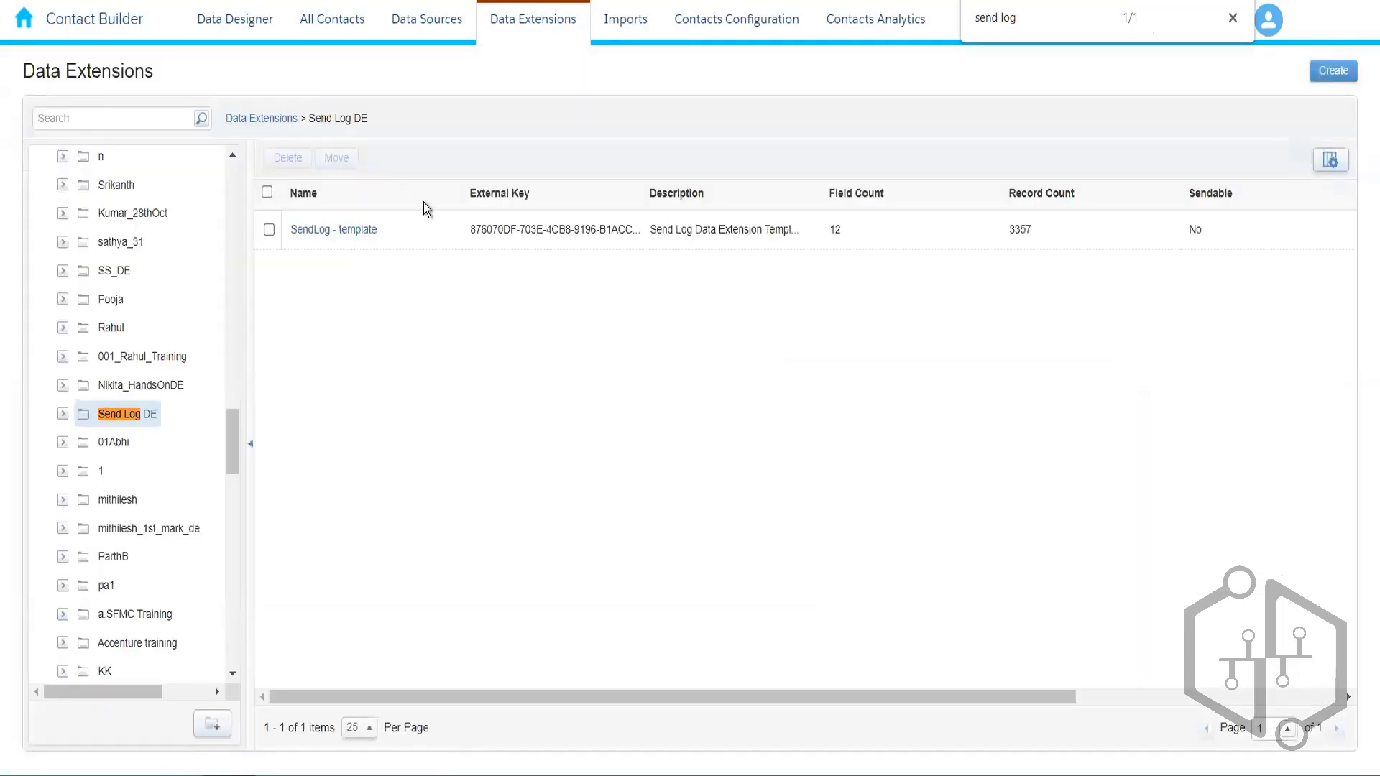
click(139, 389)
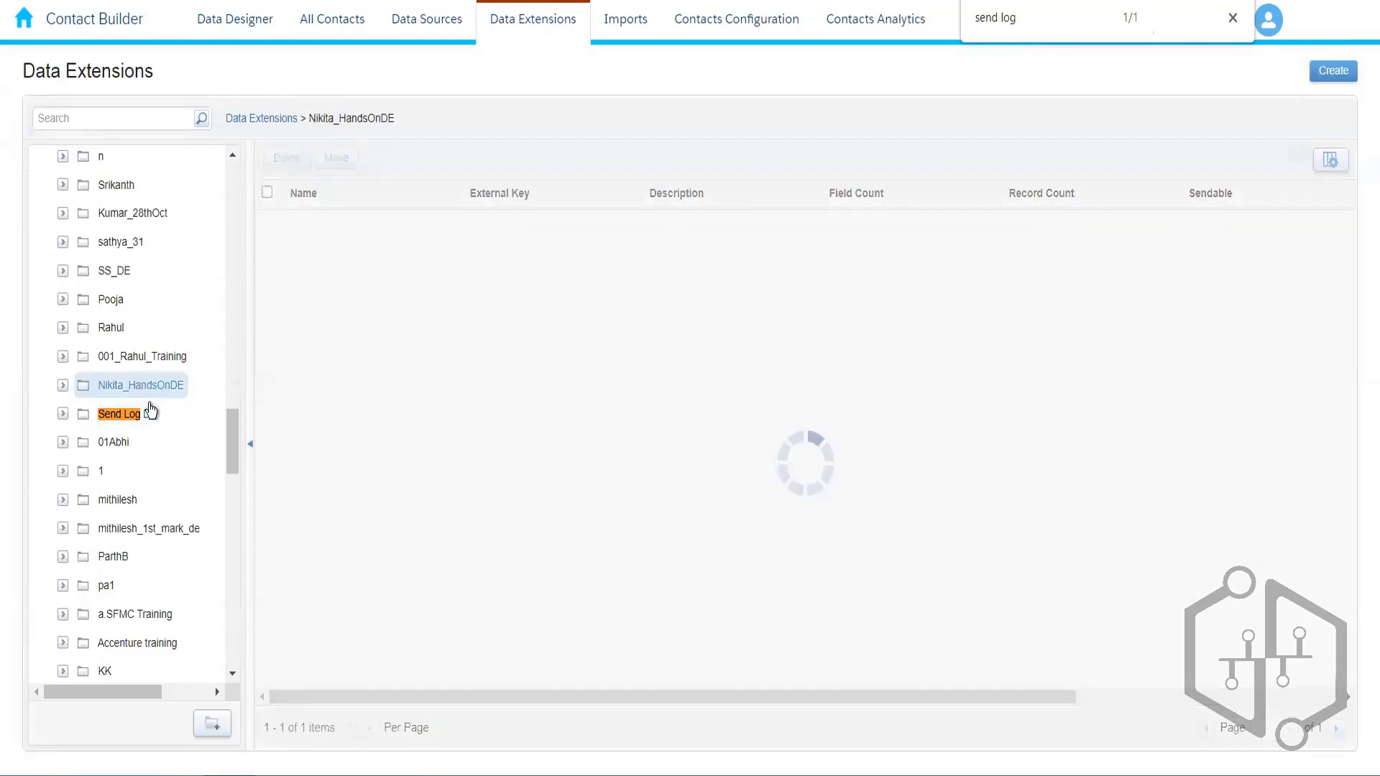
click(132, 420)
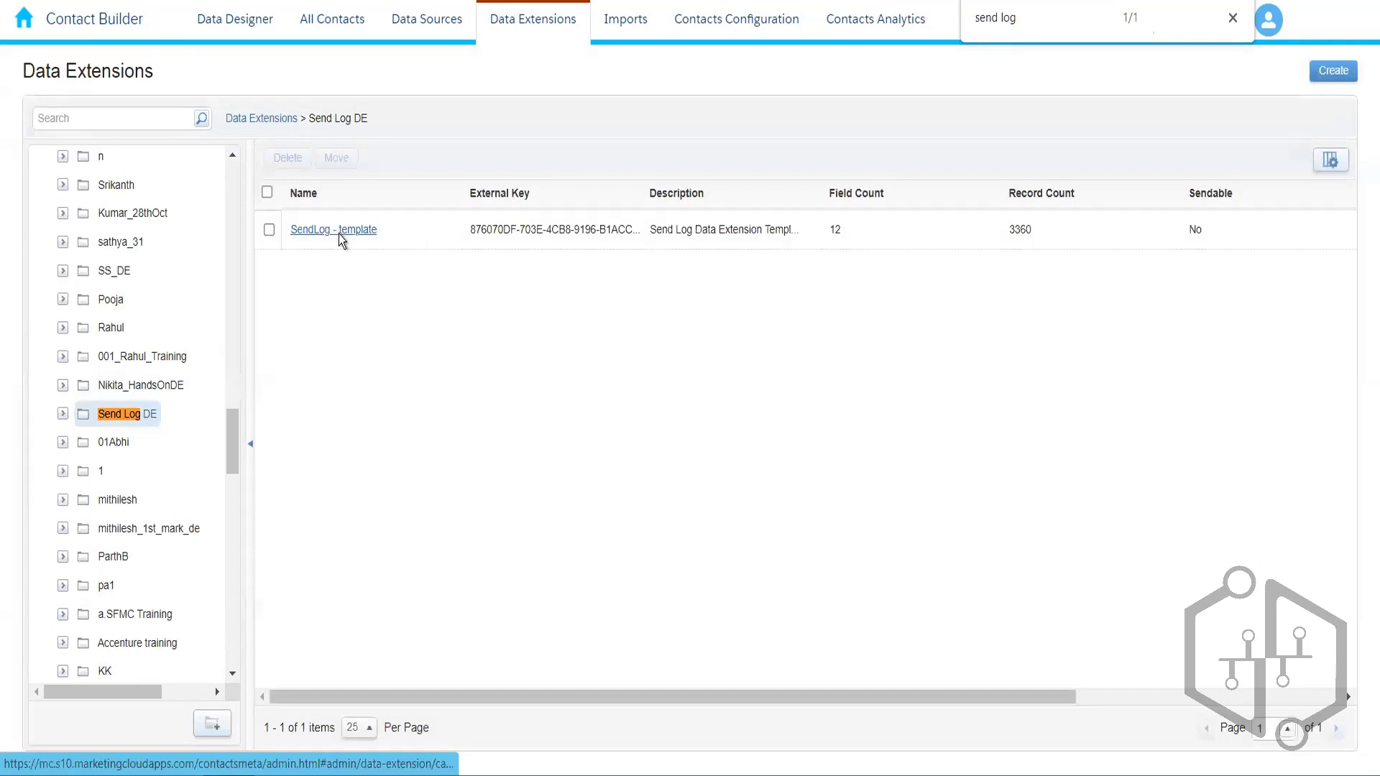
click(339, 231)
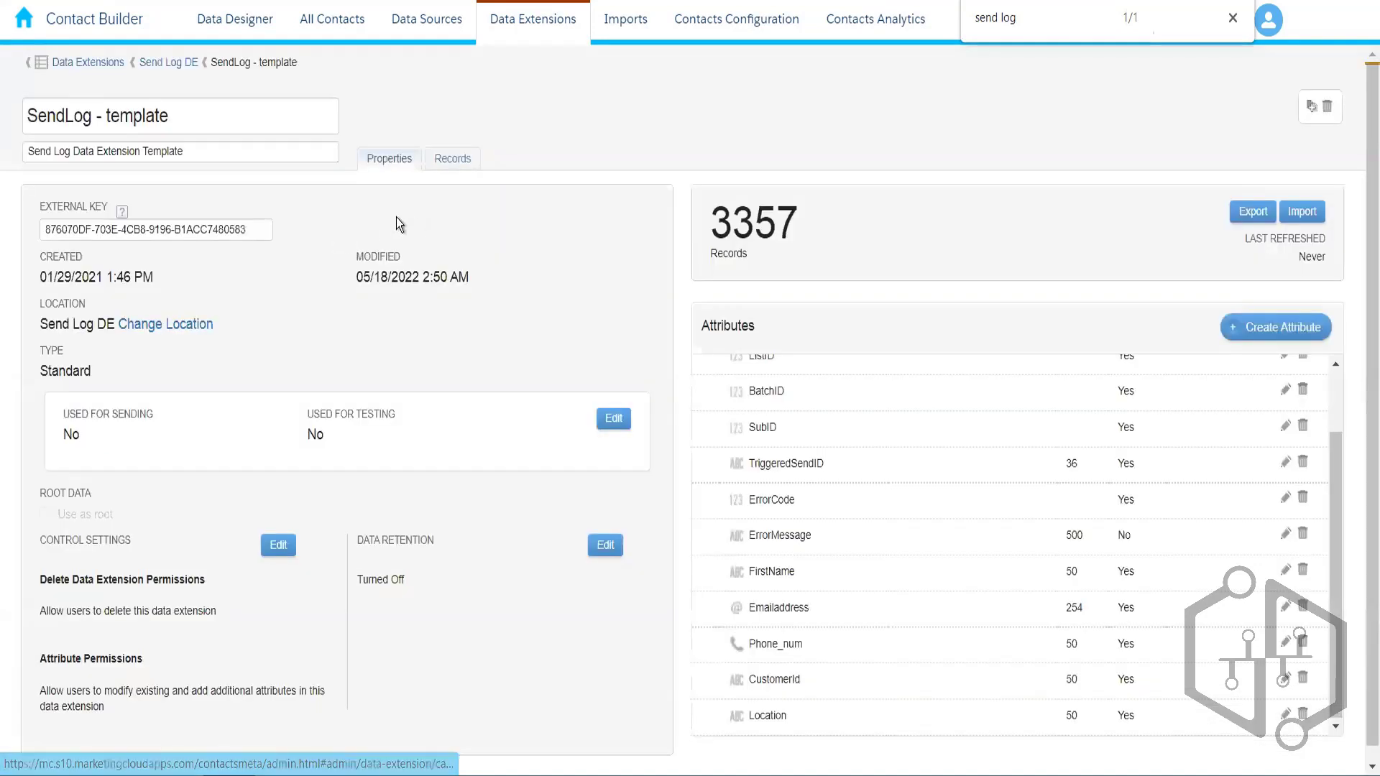
click(440, 159)
click(401, 159)
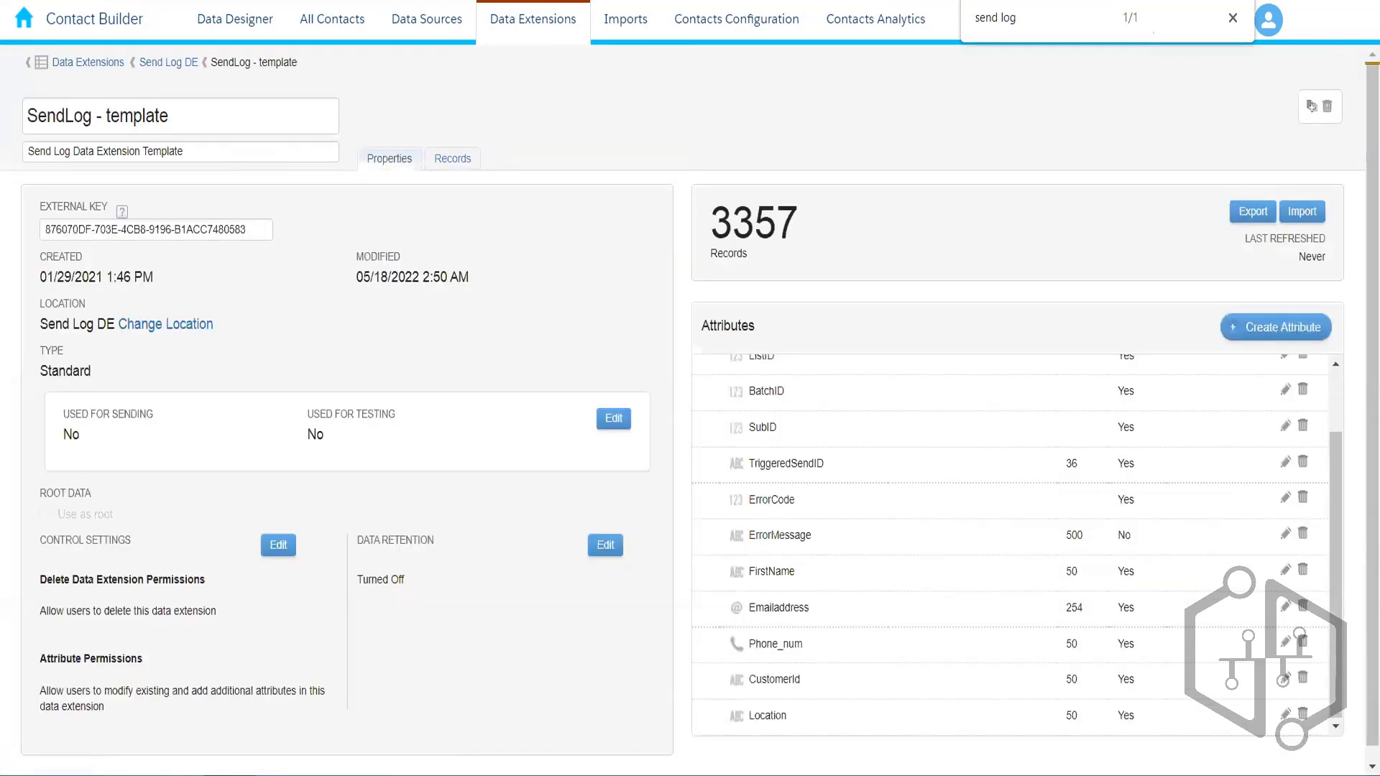
Step: Find the Send Log DE folder among the data extensions and open SendLog - template to check its updated record count
key(Escape)
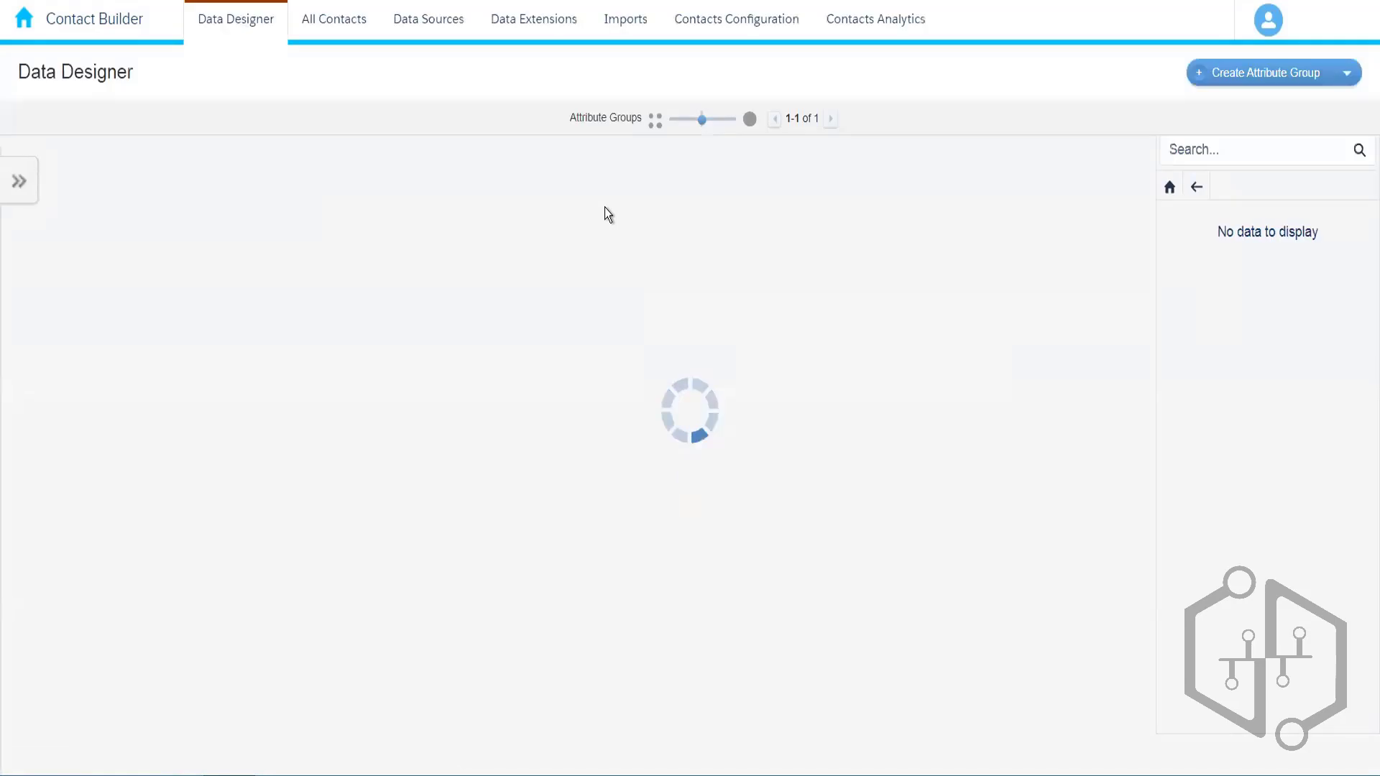
click(544, 33)
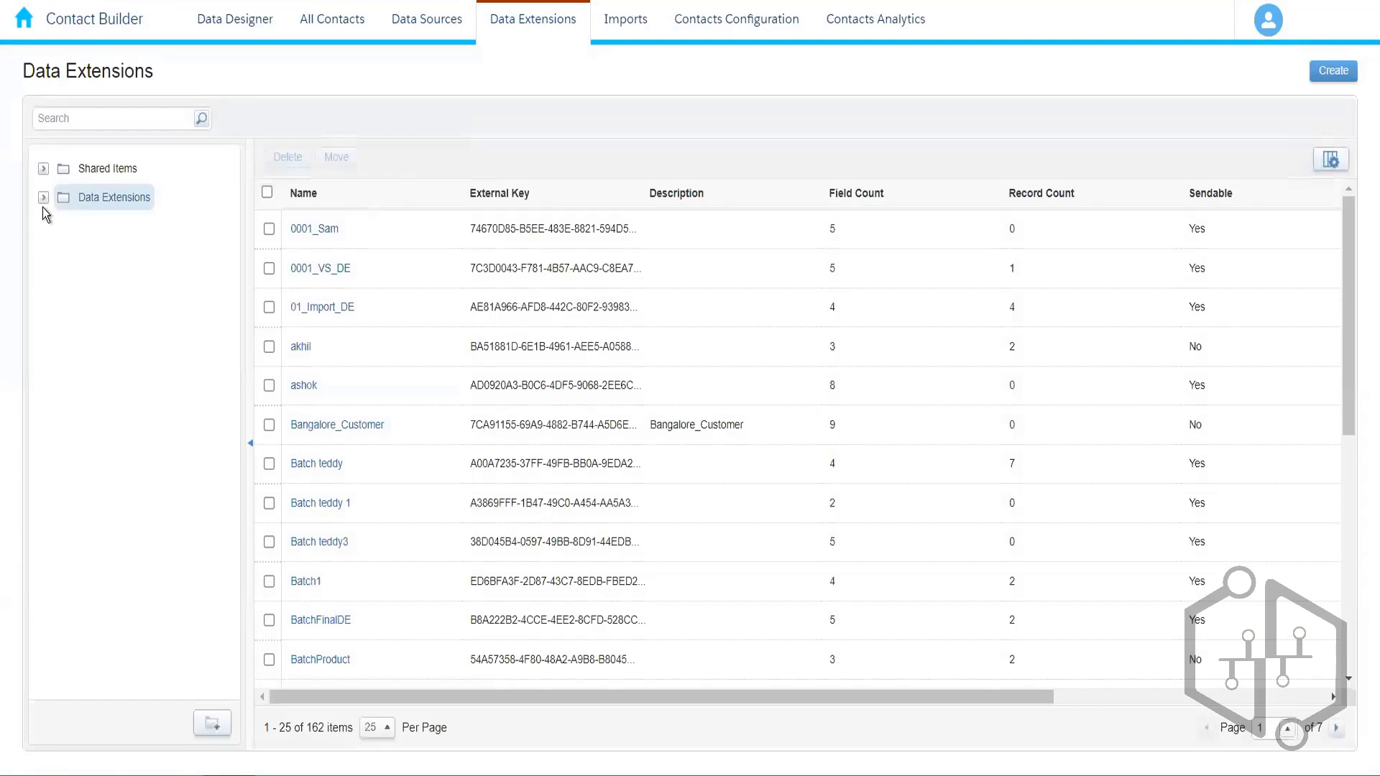
click(44, 197)
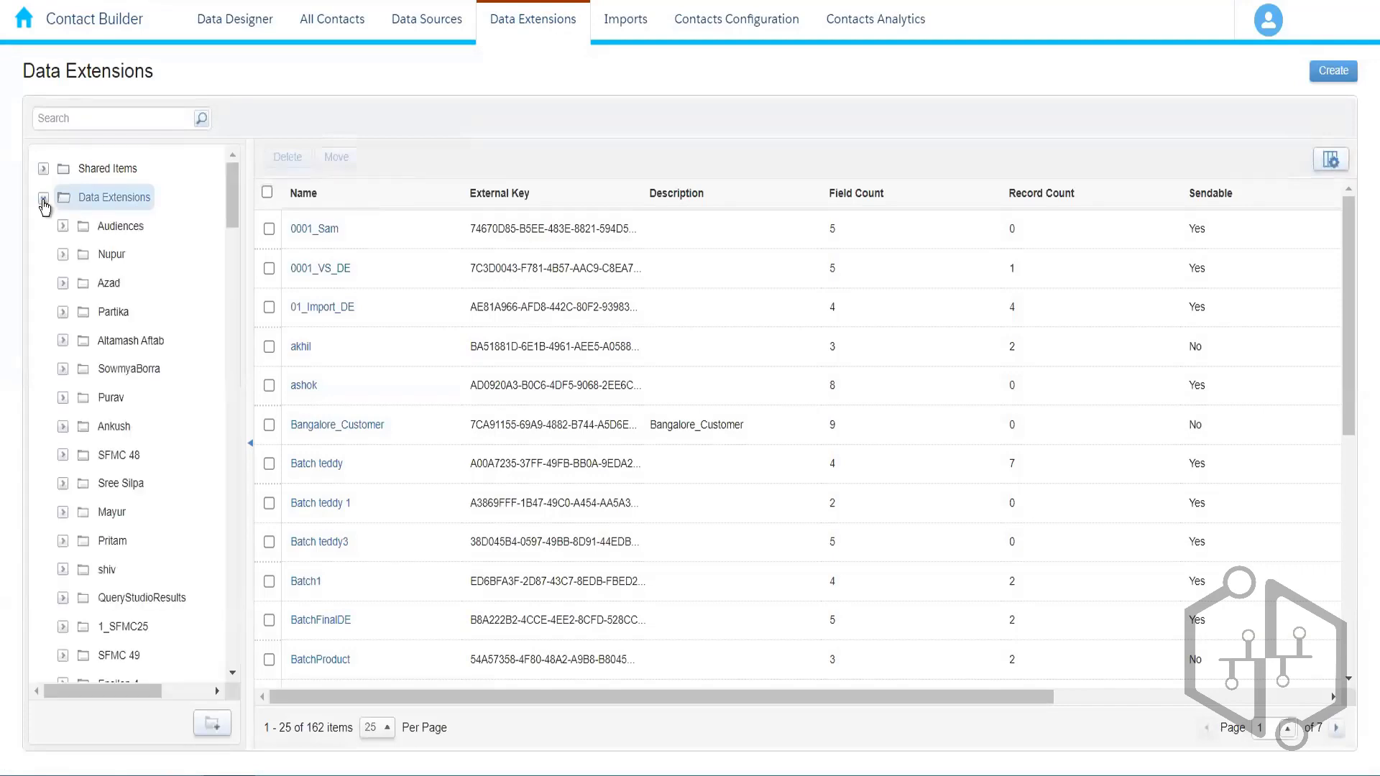
key(ctrl+f)
text(send)
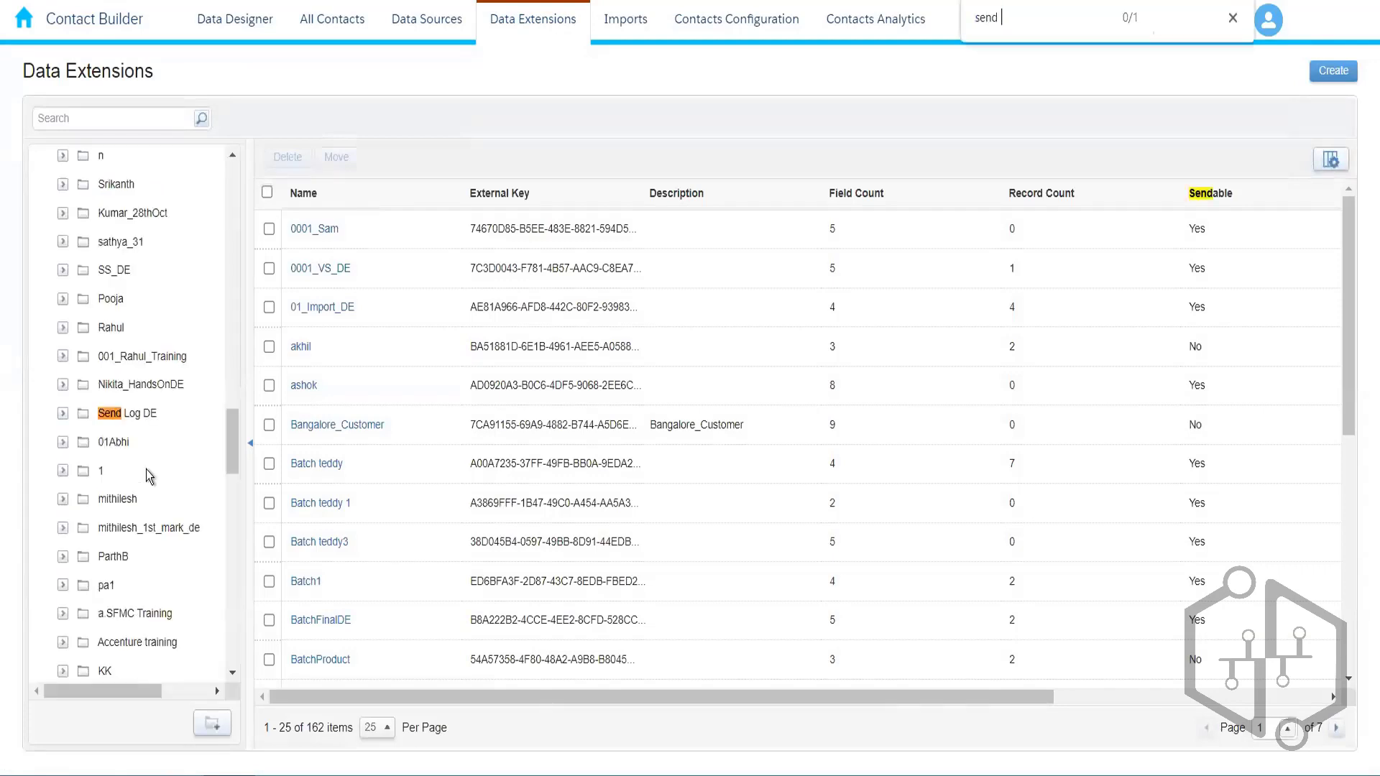
click(126, 415)
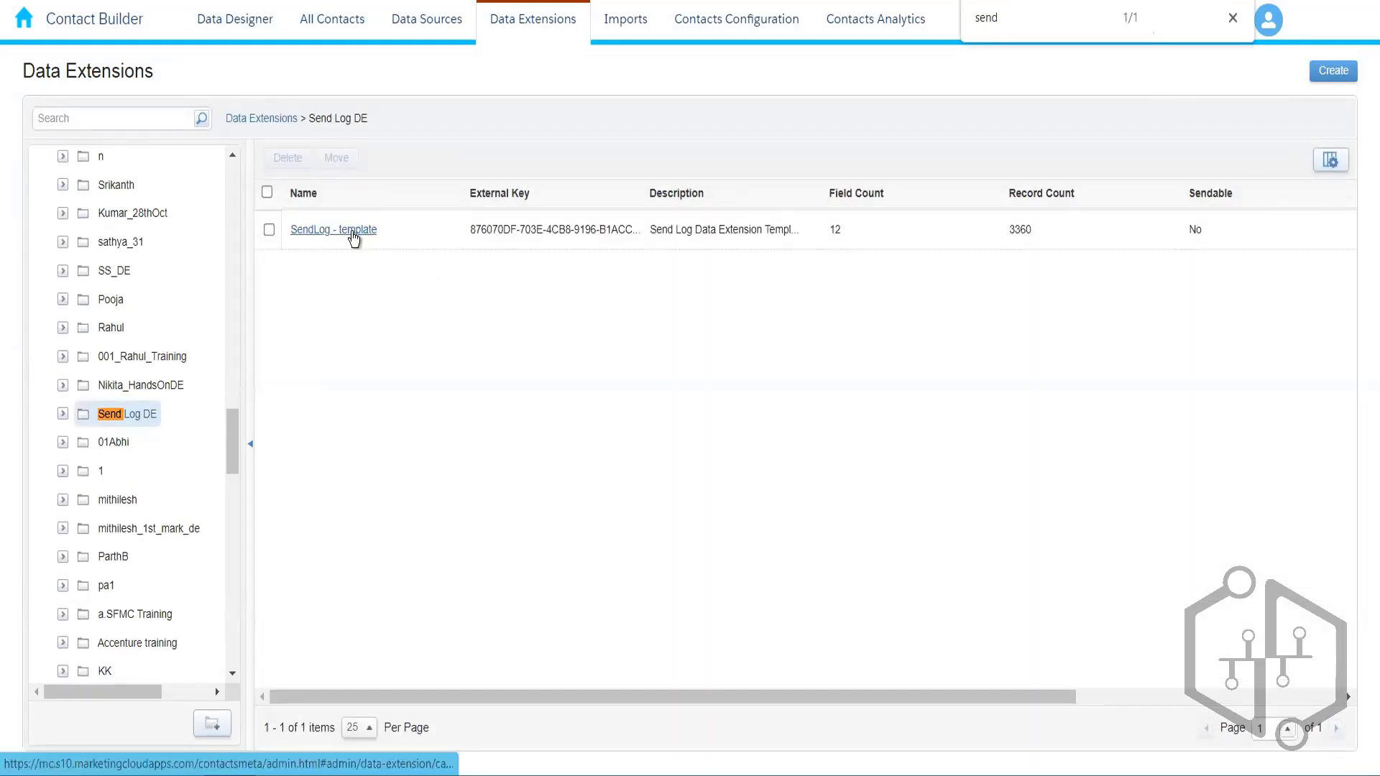
click(352, 232)
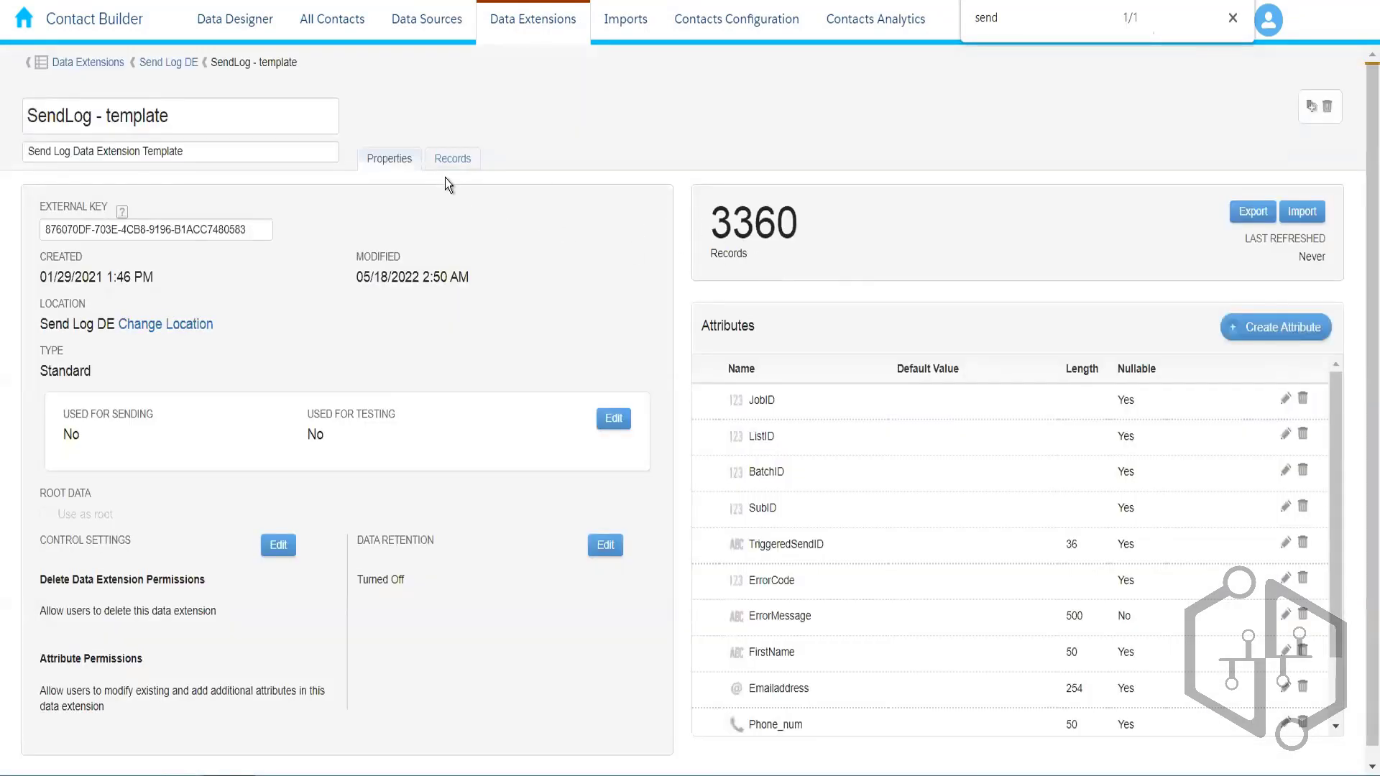
Step: Show page 135 of the SendLog - template records and compare the subscriber IDs of the two latest Amazon_Customers sends
click(449, 164)
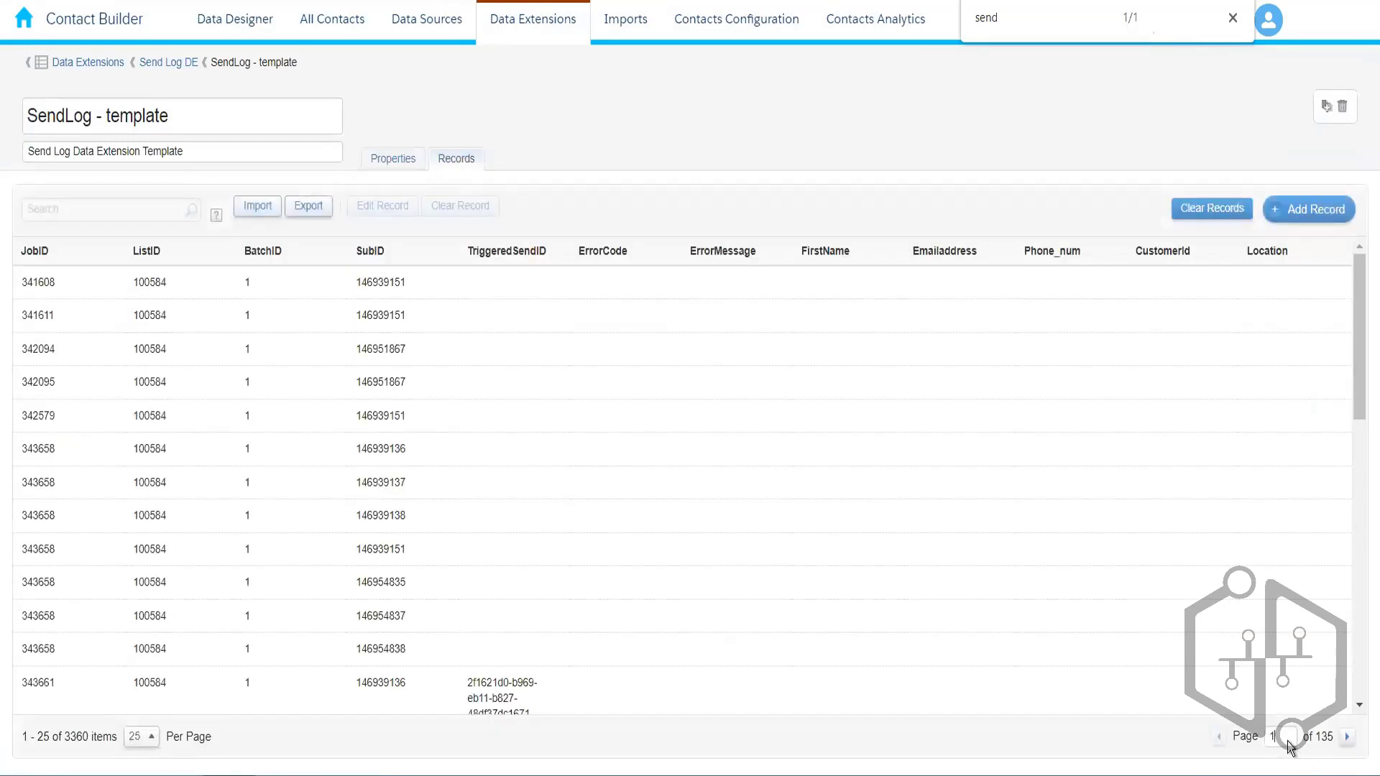
click(1289, 748)
text(35)
key(Return)
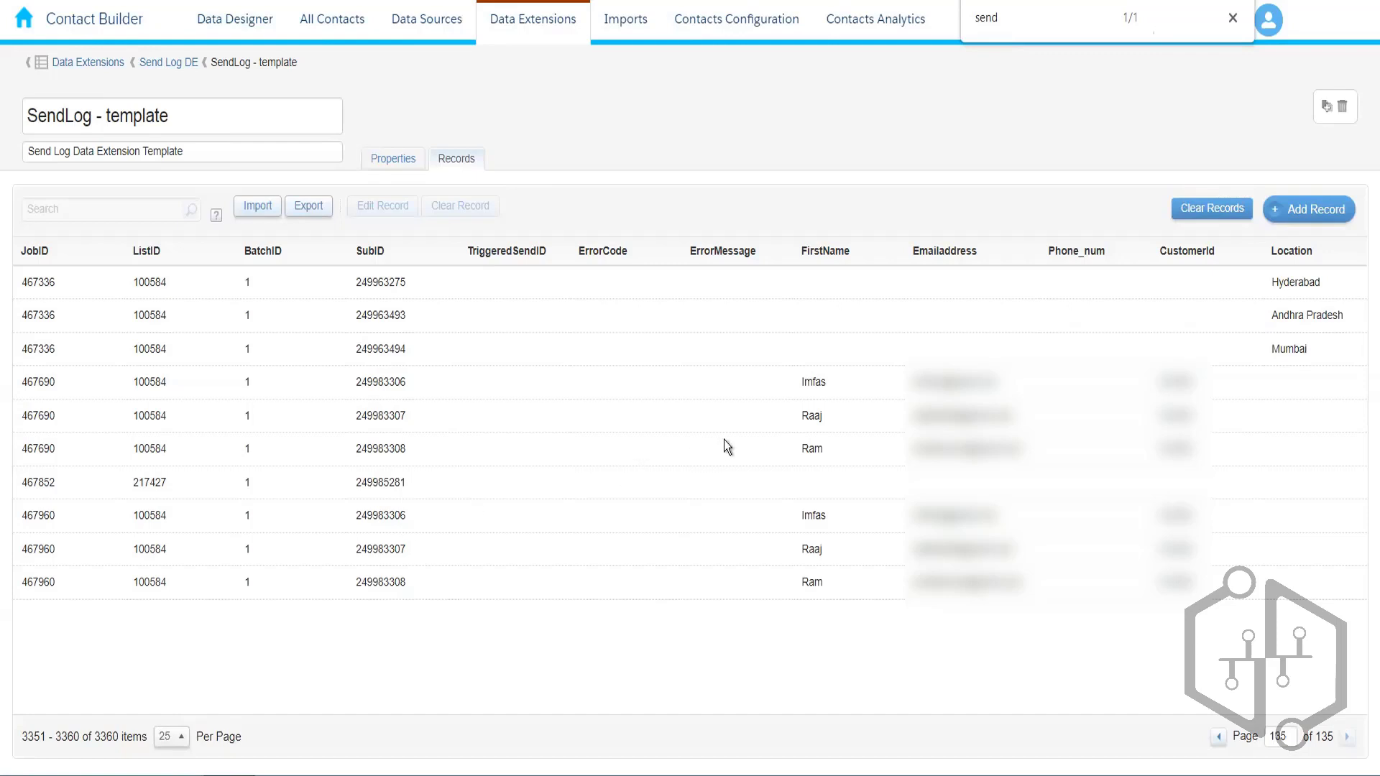
double_click(371, 515)
double_click(369, 381)
click(792, 656)
click(1233, 22)
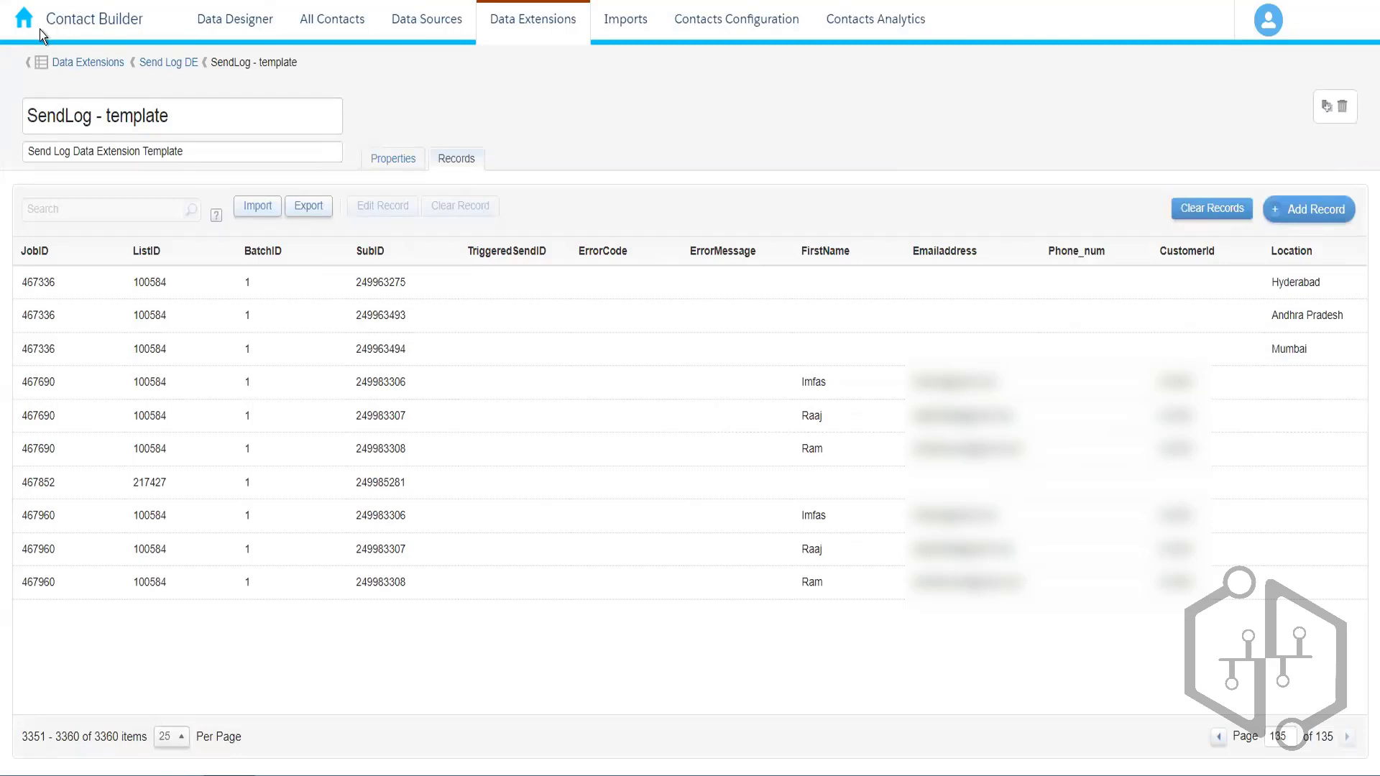
Step: Open Email Studio and look over its Interactions area with the user-initiated and triggered send folders
mouse_move(26, 22)
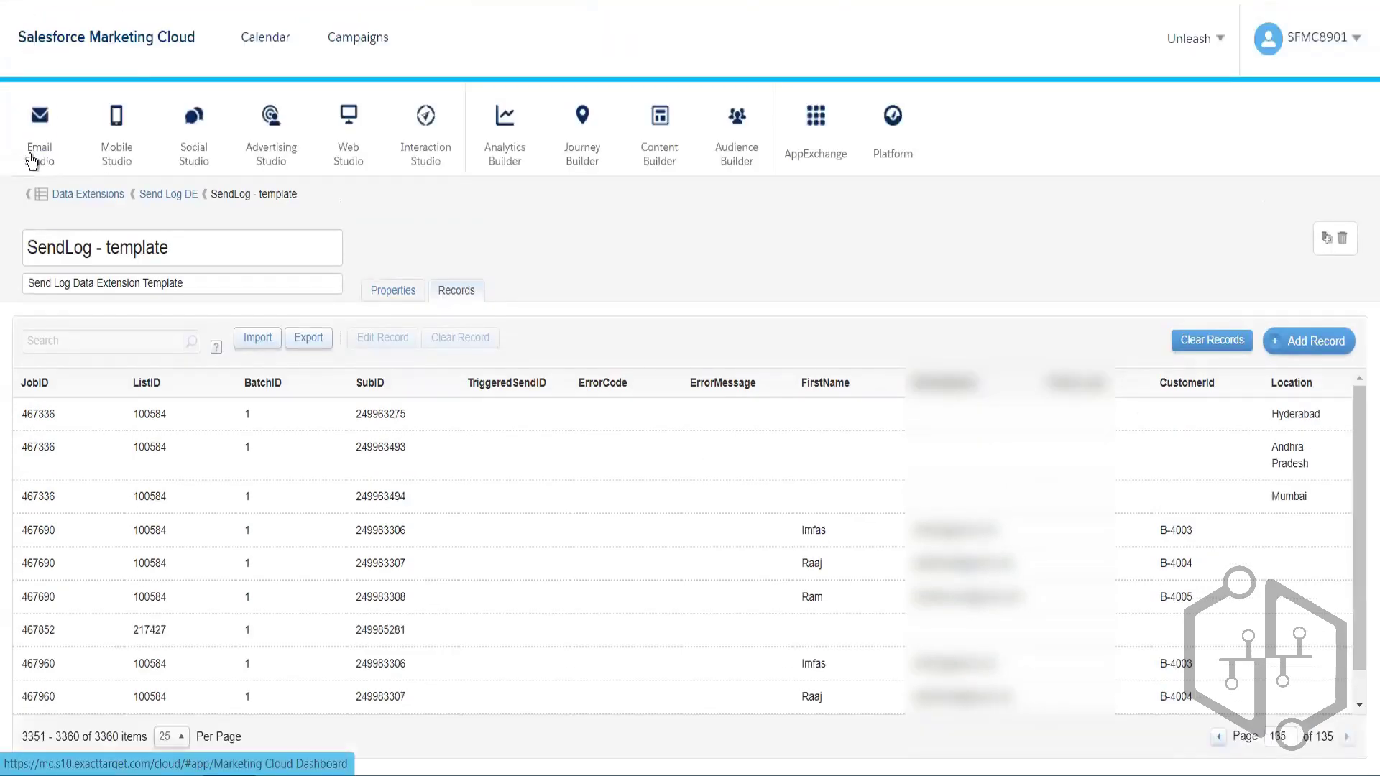
mouse_move(33, 160)
click(54, 207)
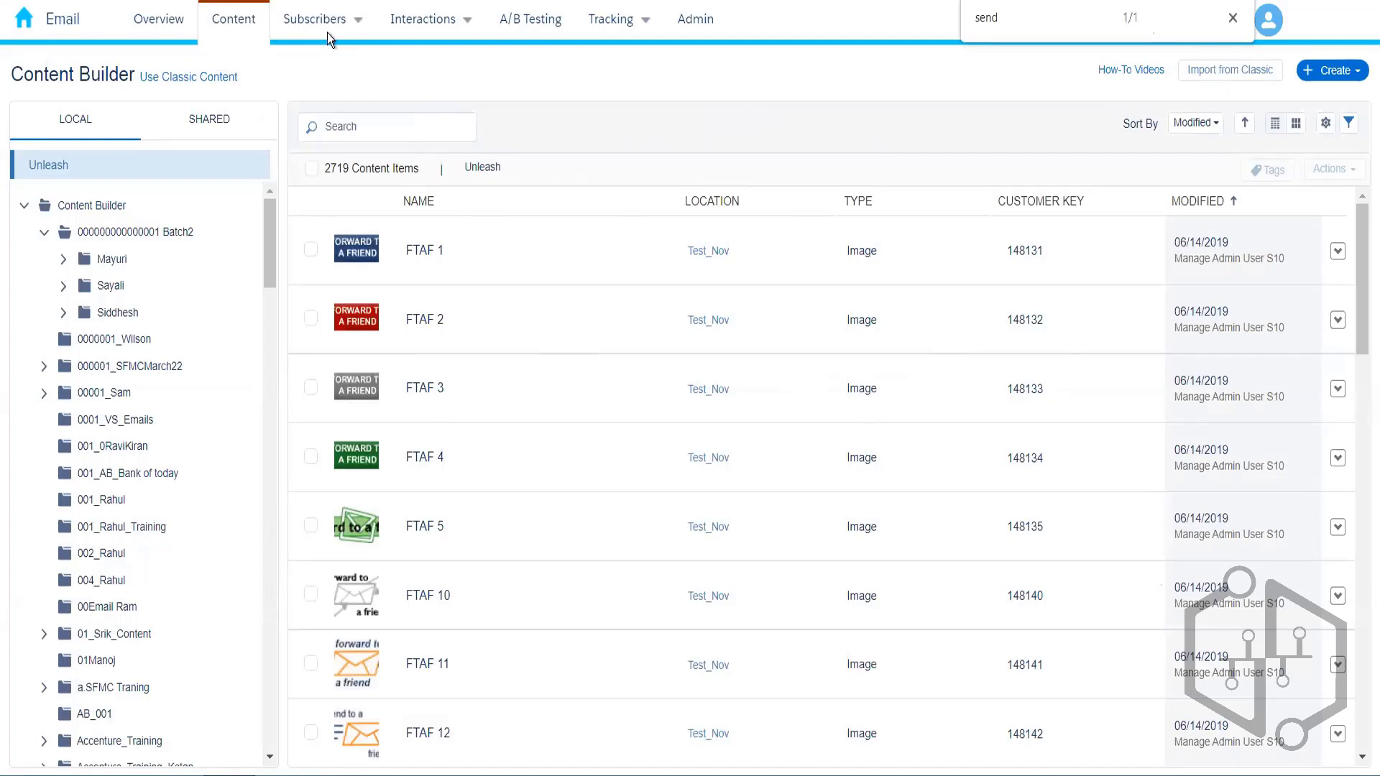
click(466, 30)
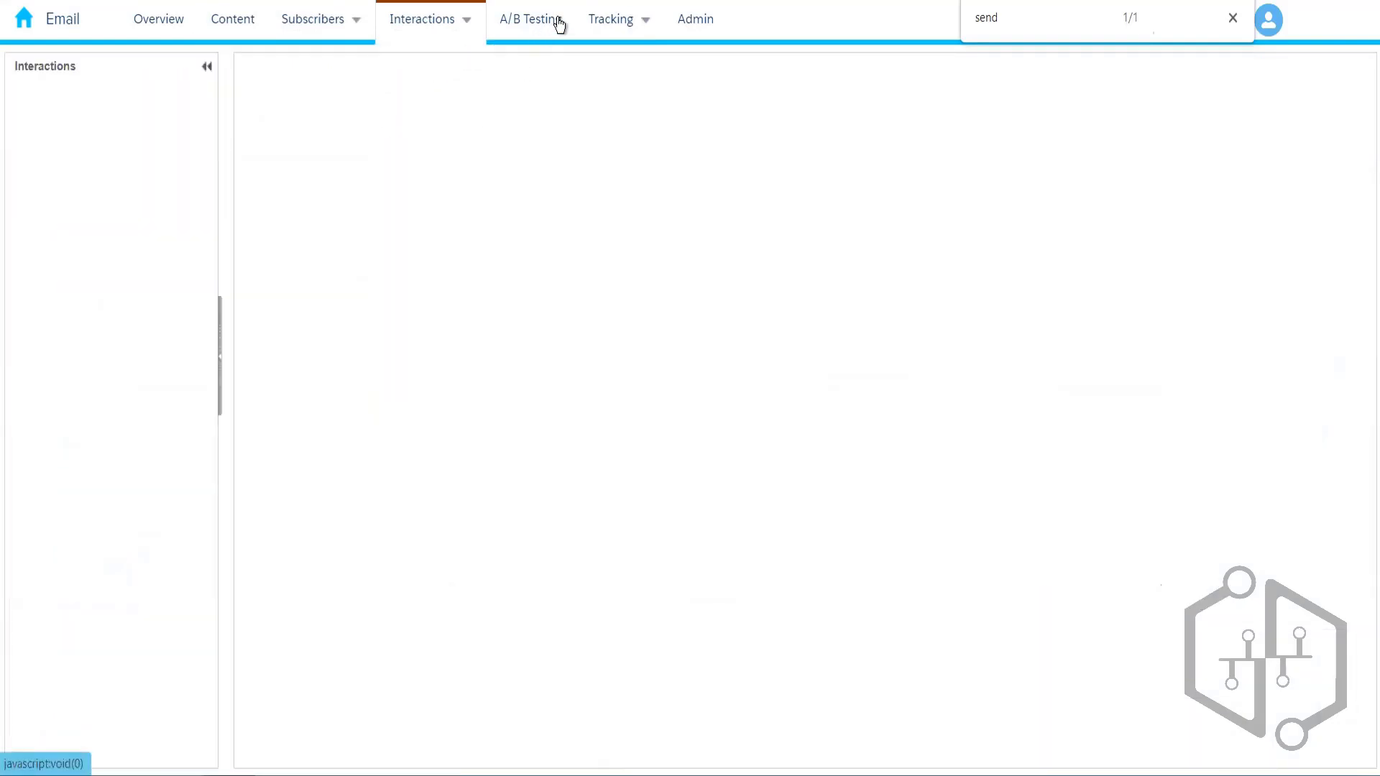
mouse_move(609, 26)
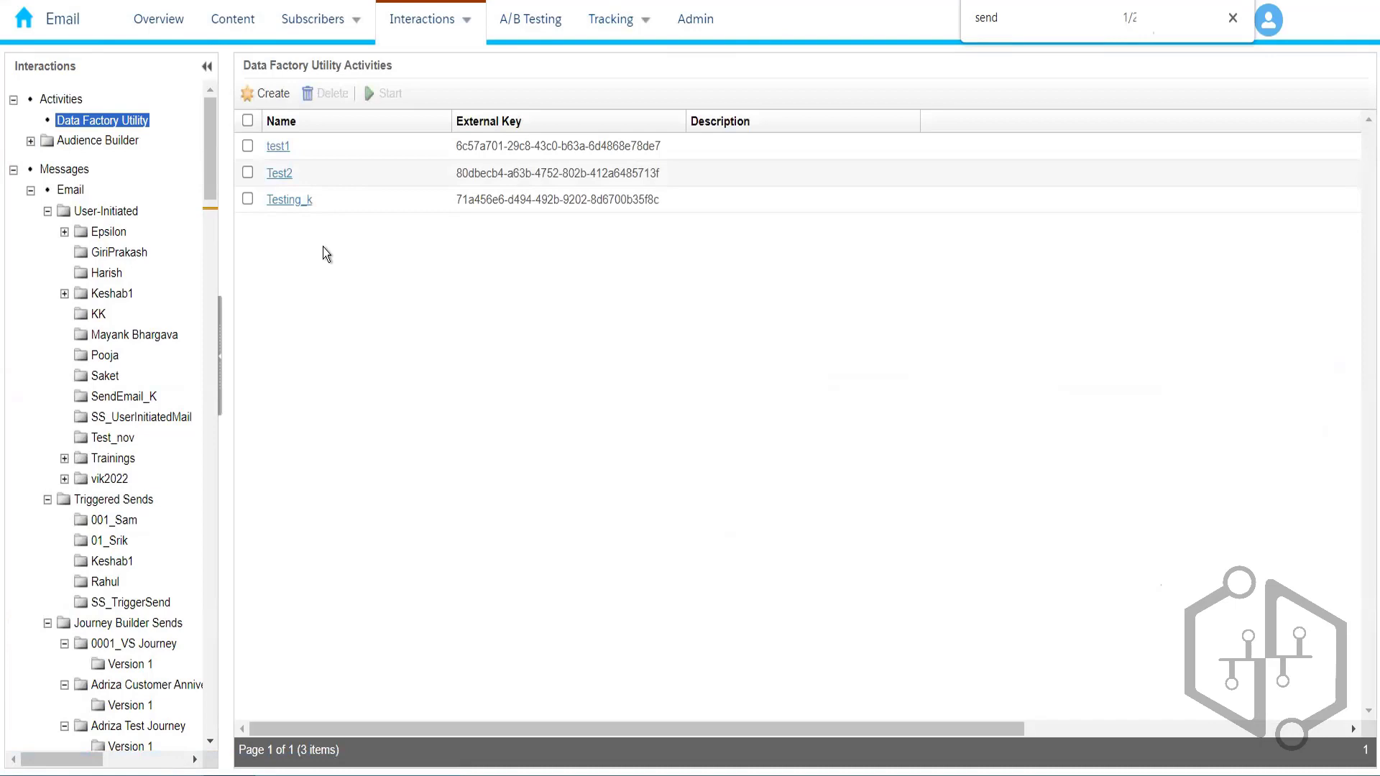
Step: Return to Email Studio's Content area and open the standalone Content Builder application
click(230, 25)
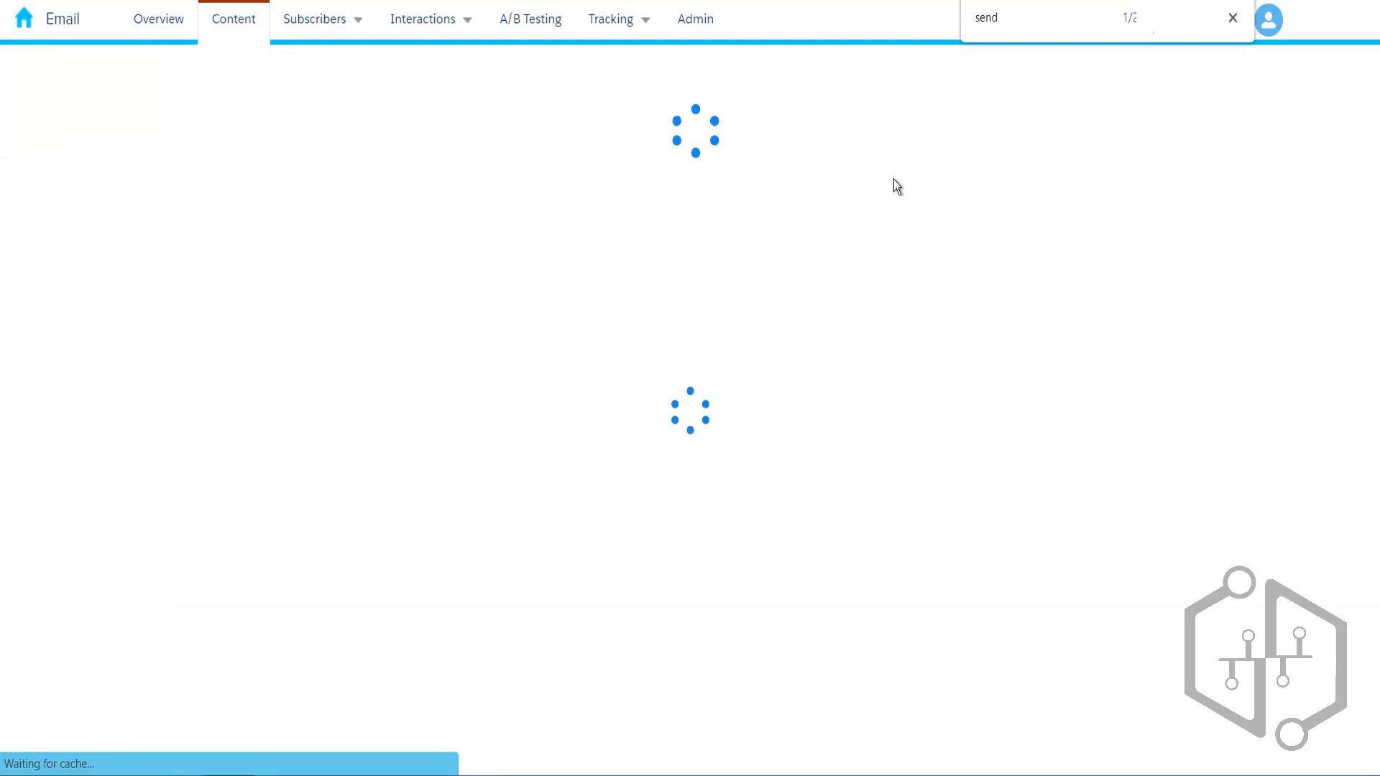
click(27, 22)
mouse_move(693, 140)
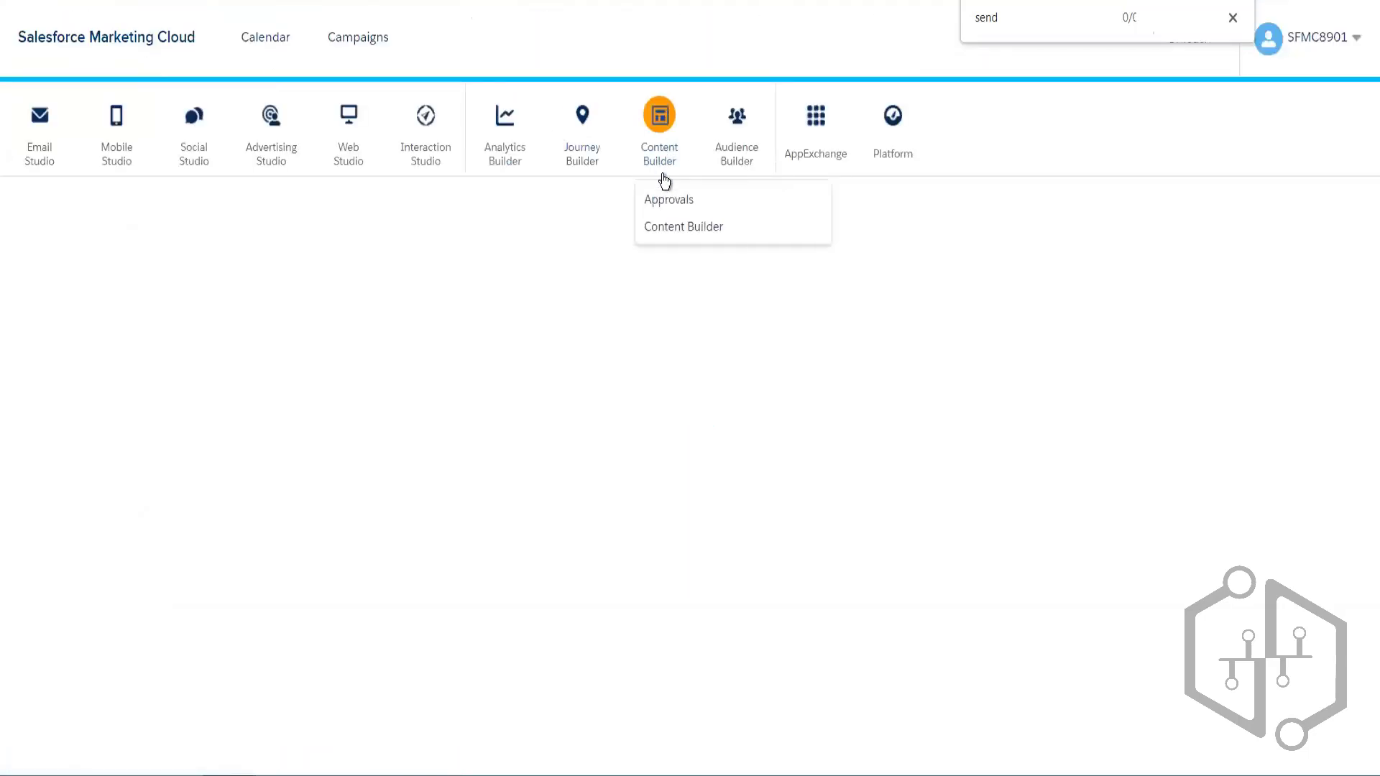
click(674, 228)
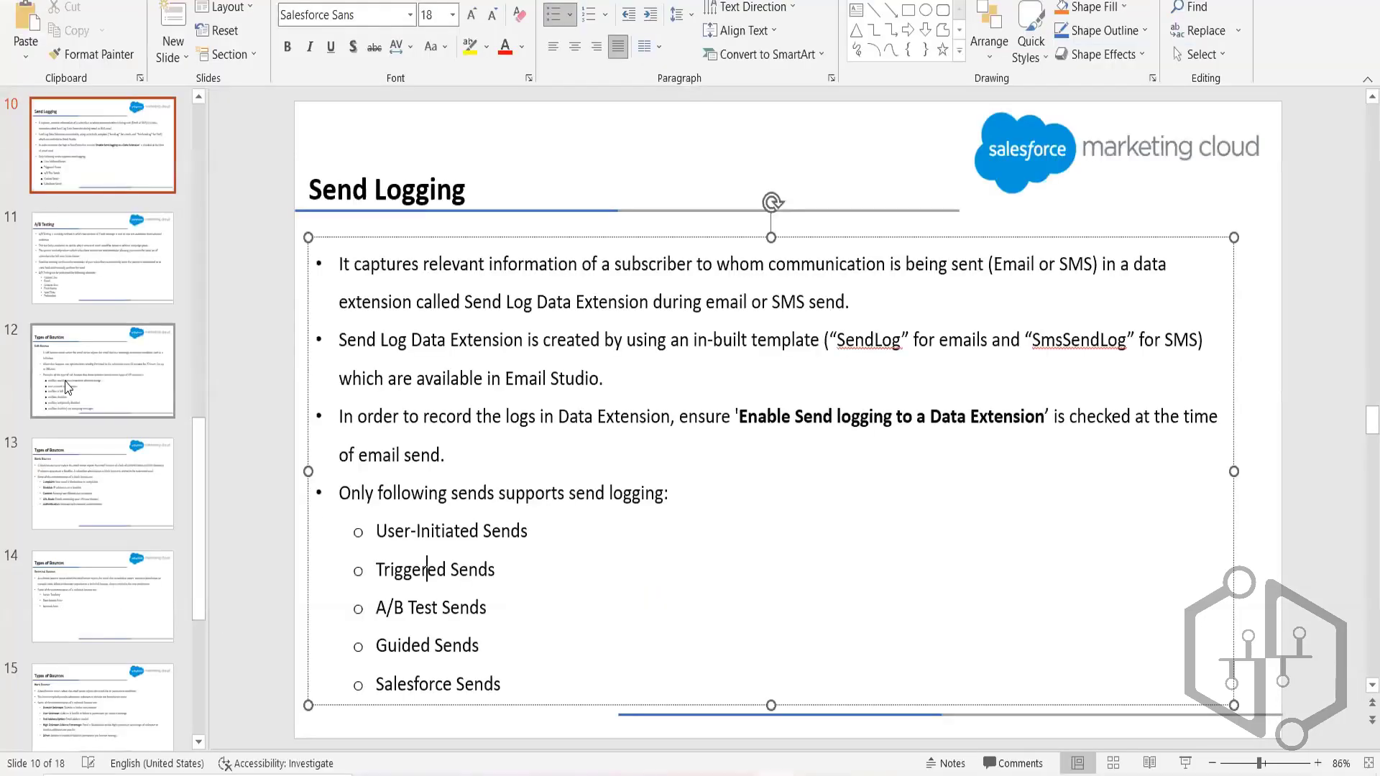
Step: Open the SFMC Content Builder presentation from the Notes folder in PowerPoint, view its Content Builder Overview slide and return to the browser
click(67, 387)
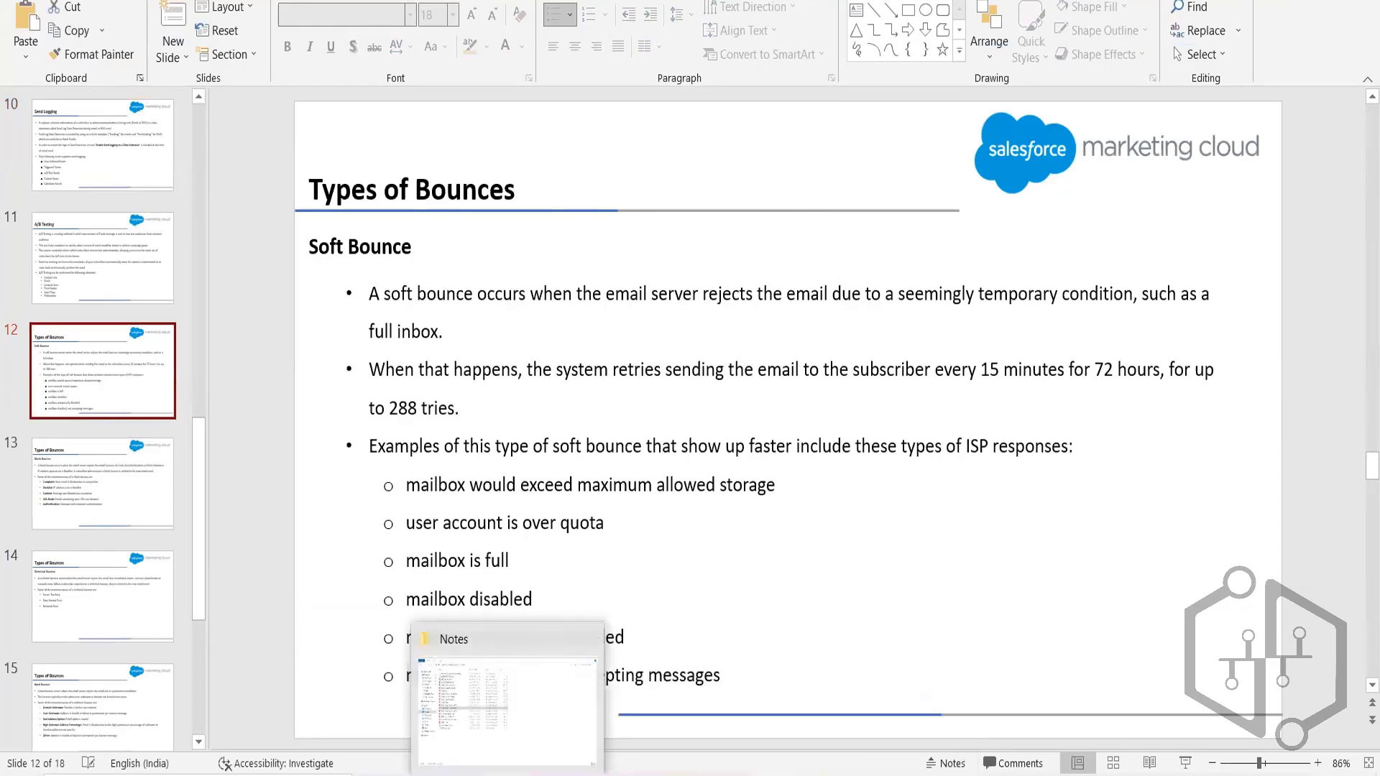
click(506, 712)
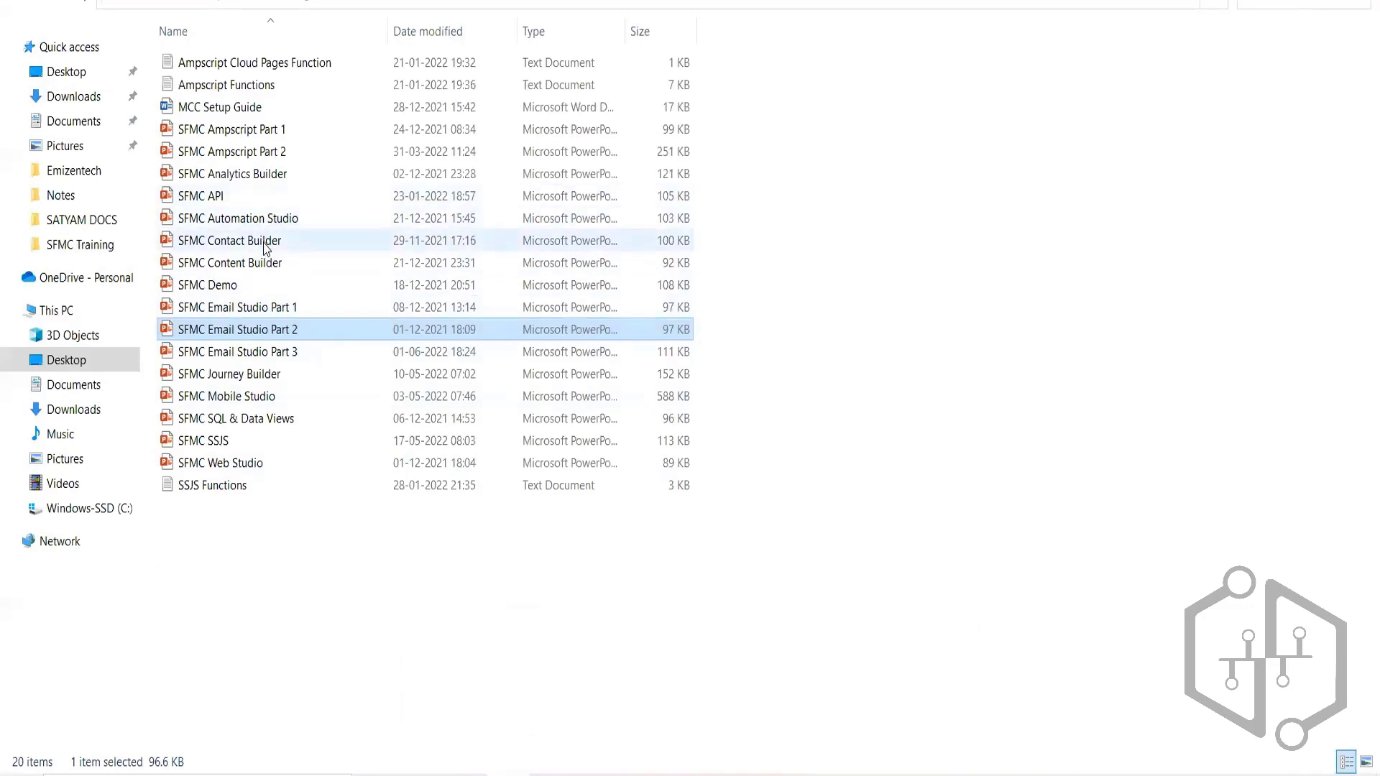
double_click(268, 263)
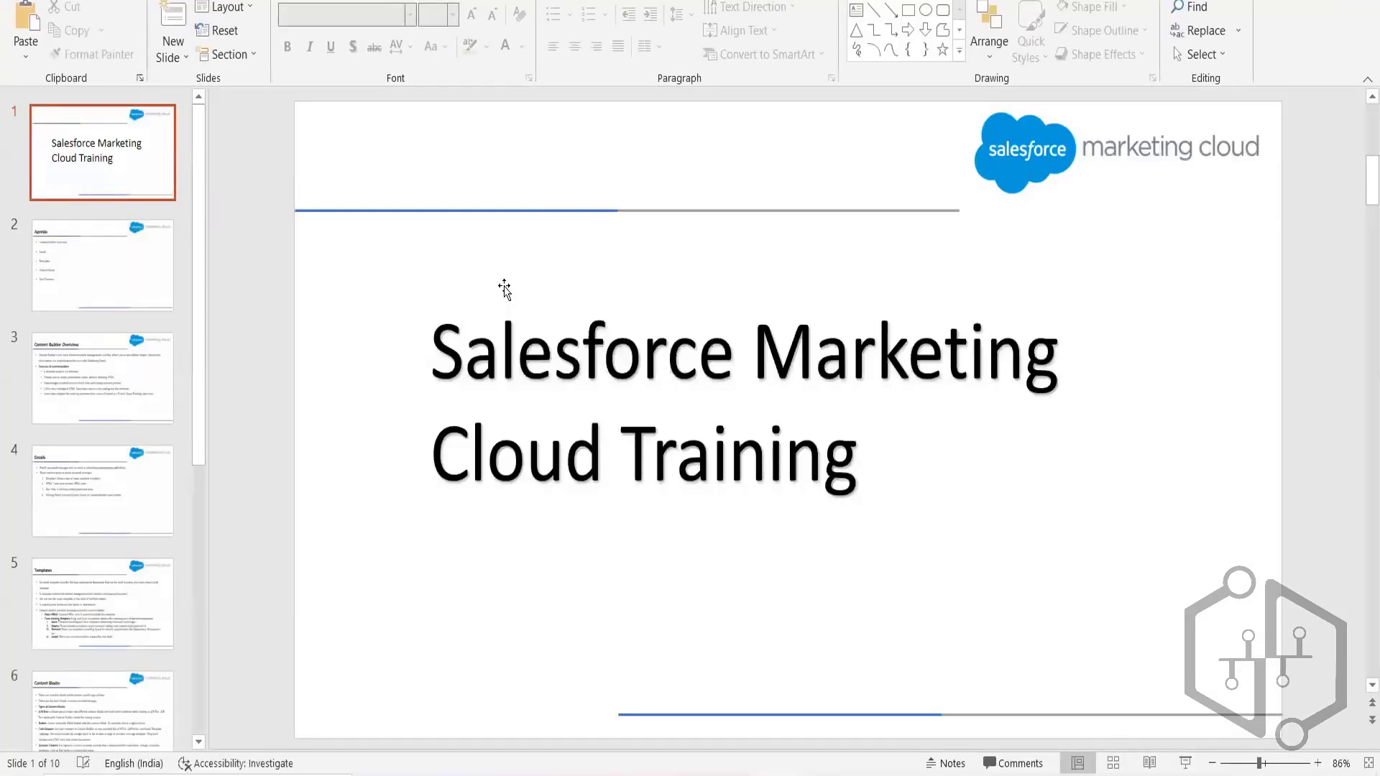
click(92, 354)
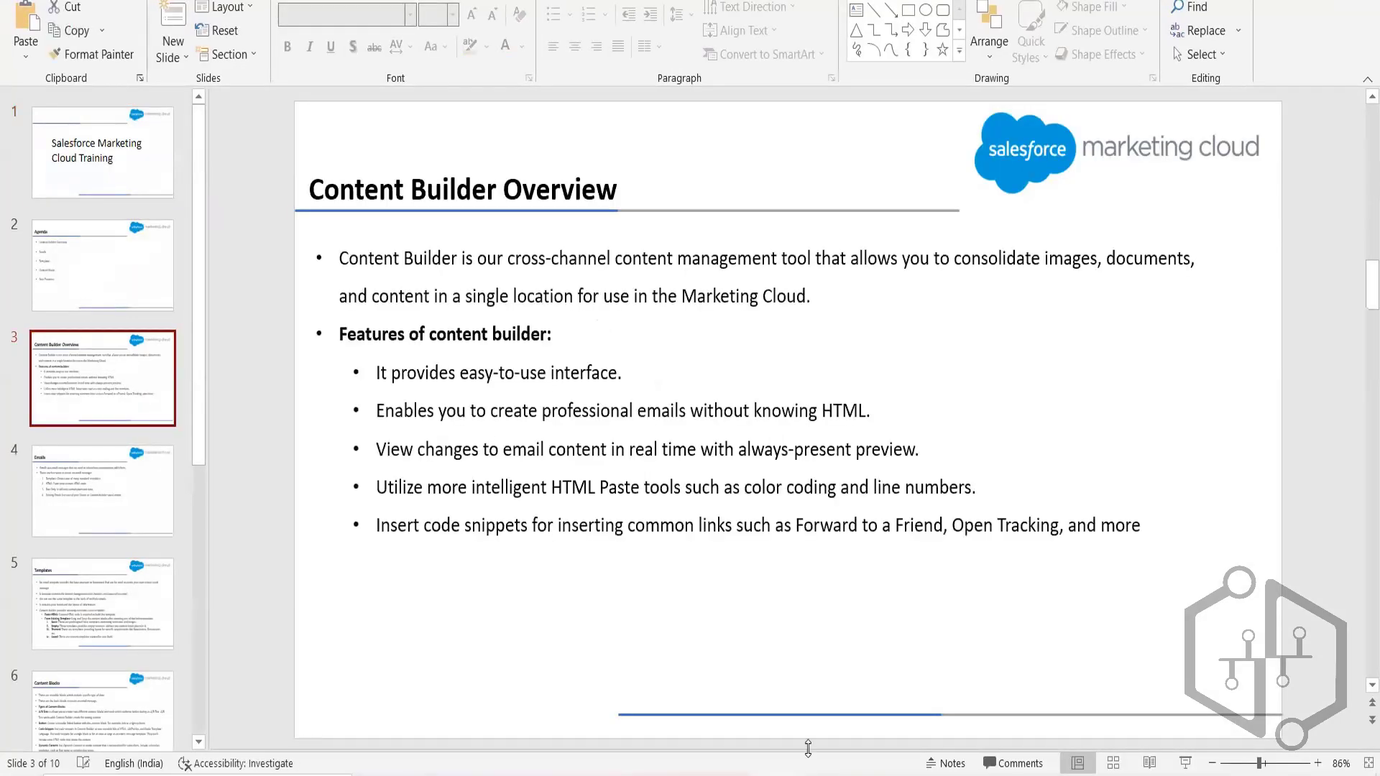
mouse_move(821, 773)
click(820, 701)
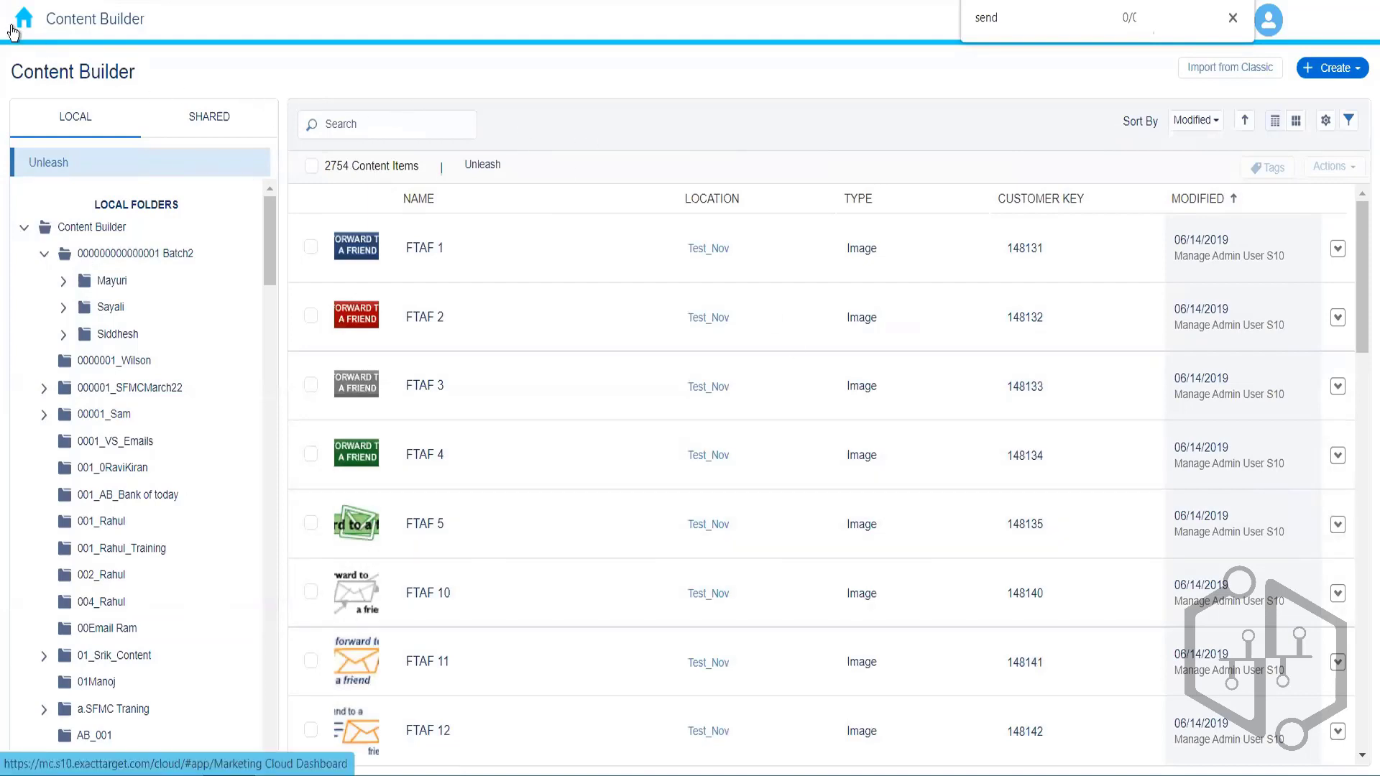
Step: Open the Content area in Email Studio alongside the standalone Content Builder
mouse_move(24, 19)
mouse_move(117, 158)
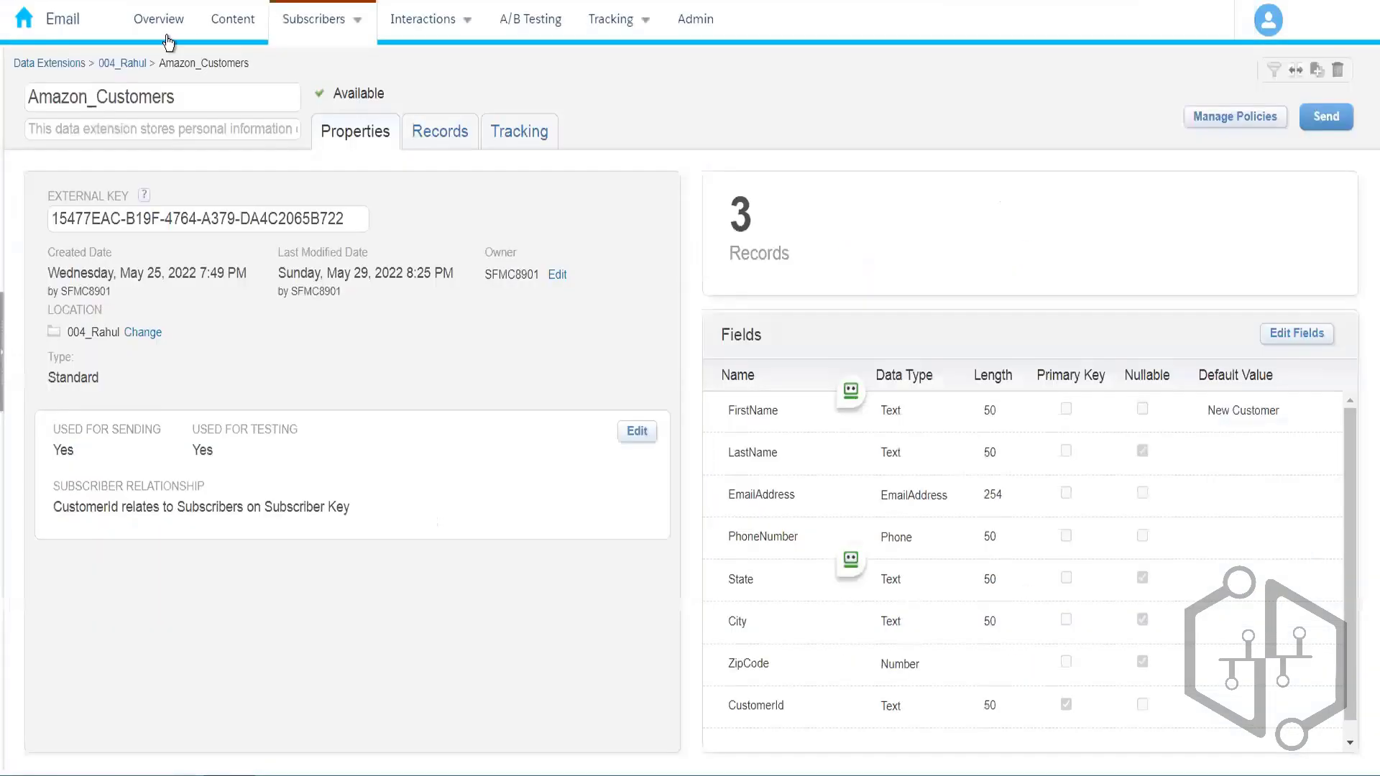
click(230, 29)
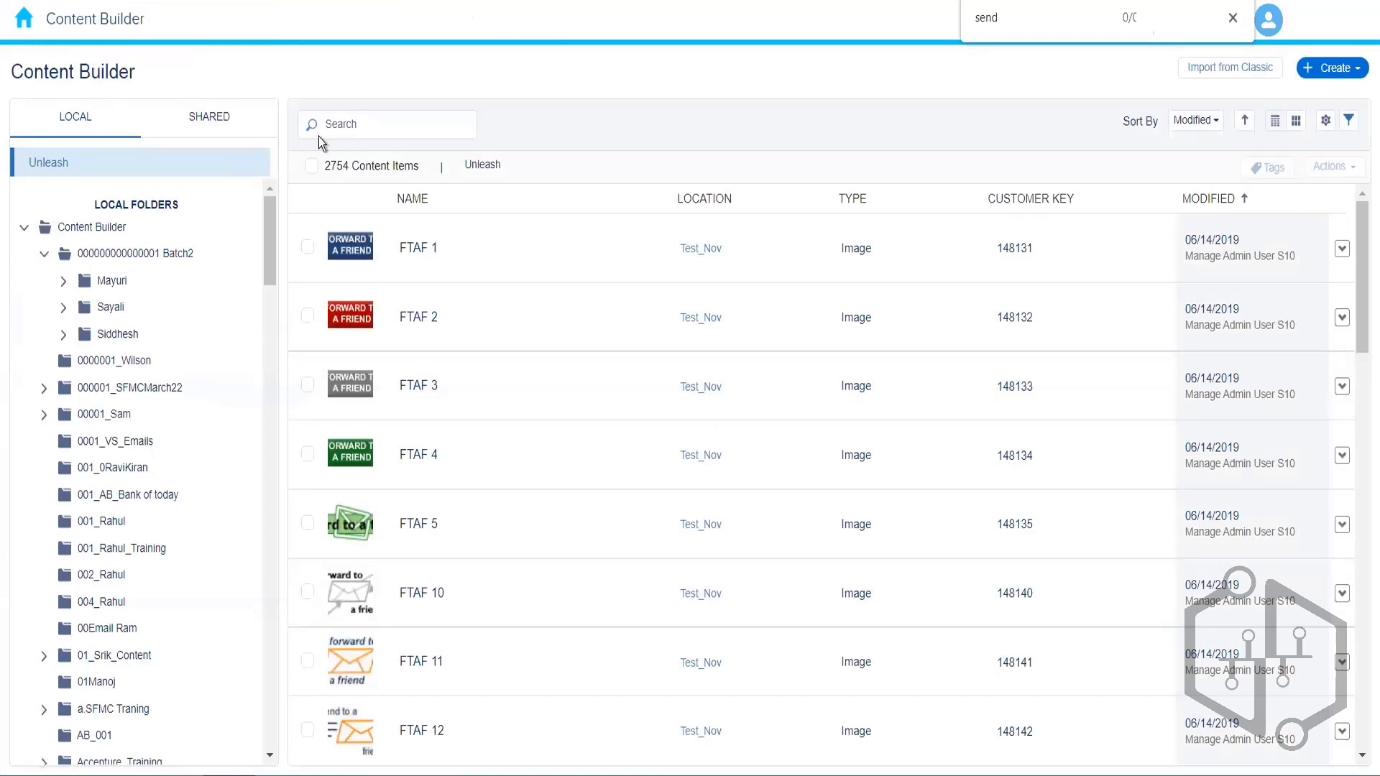
click(186, 1)
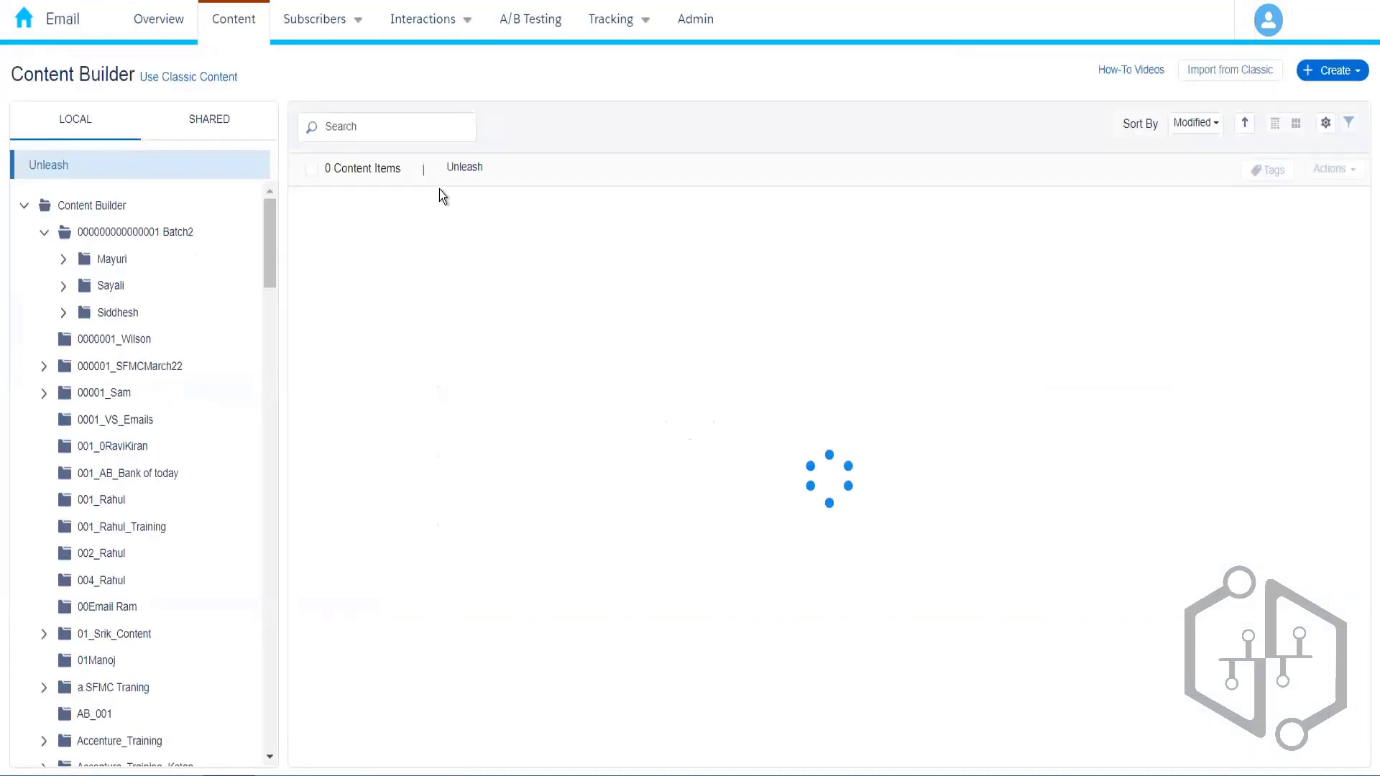
click(302, 1)
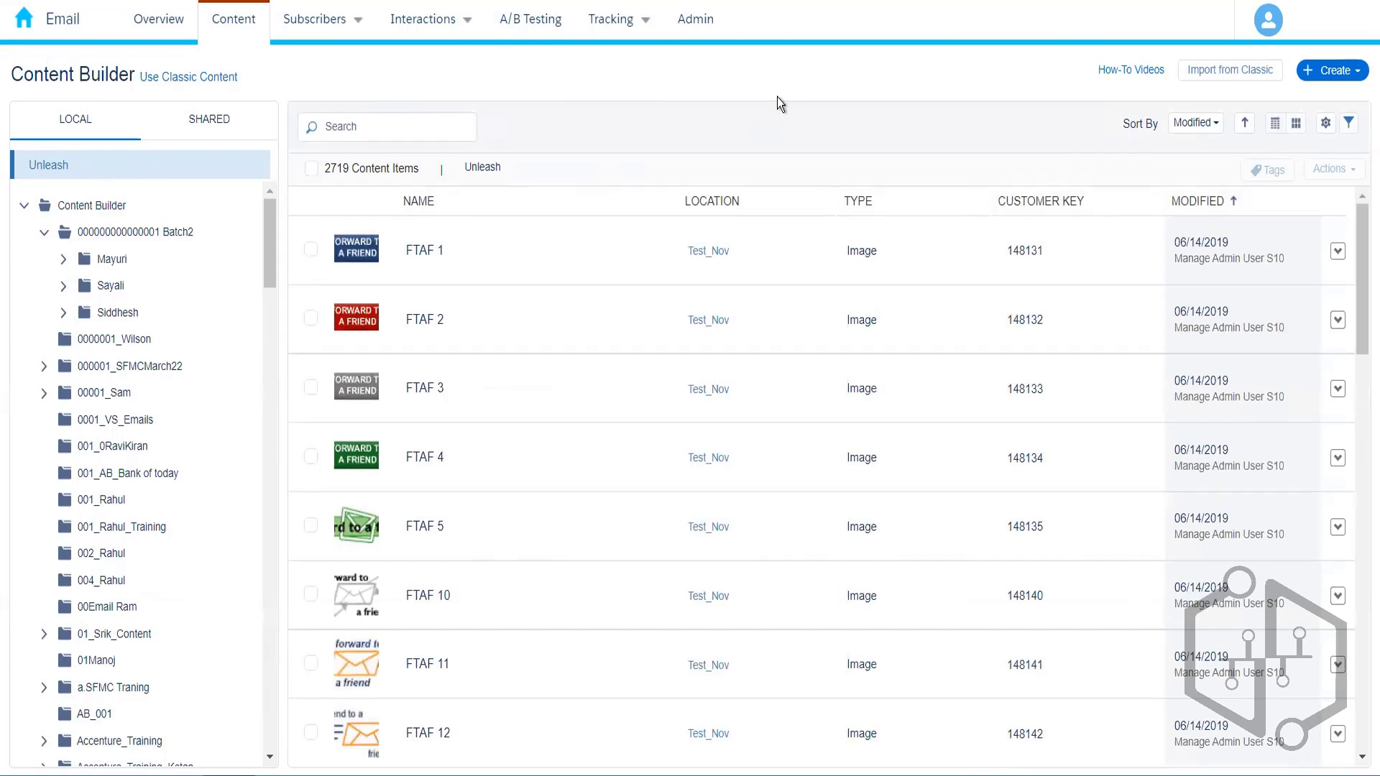
Step: Compare the Create options in Email Studio's Content area with those in the standalone Content Builder, including SMS Message, Mobile App and Upload
click(1355, 72)
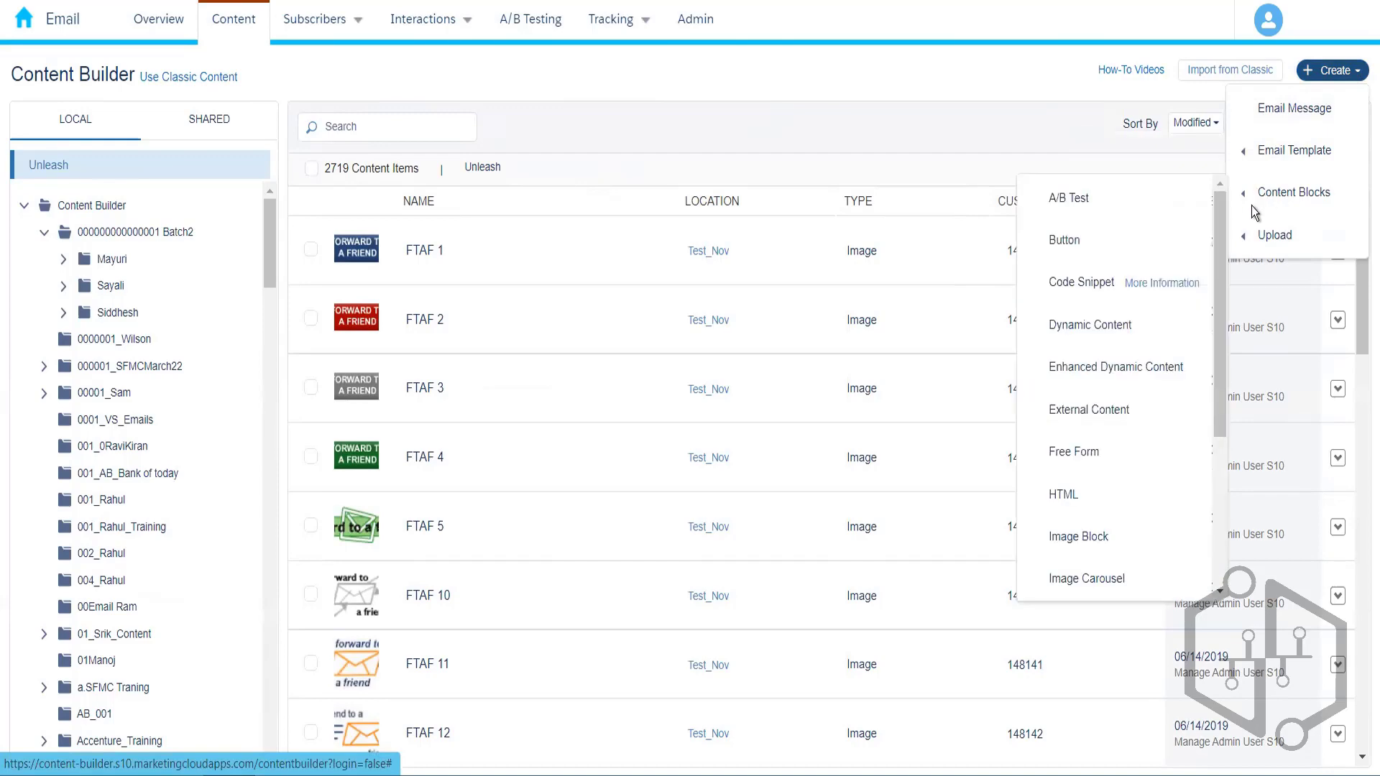
mouse_move(1269, 232)
click(1094, 237)
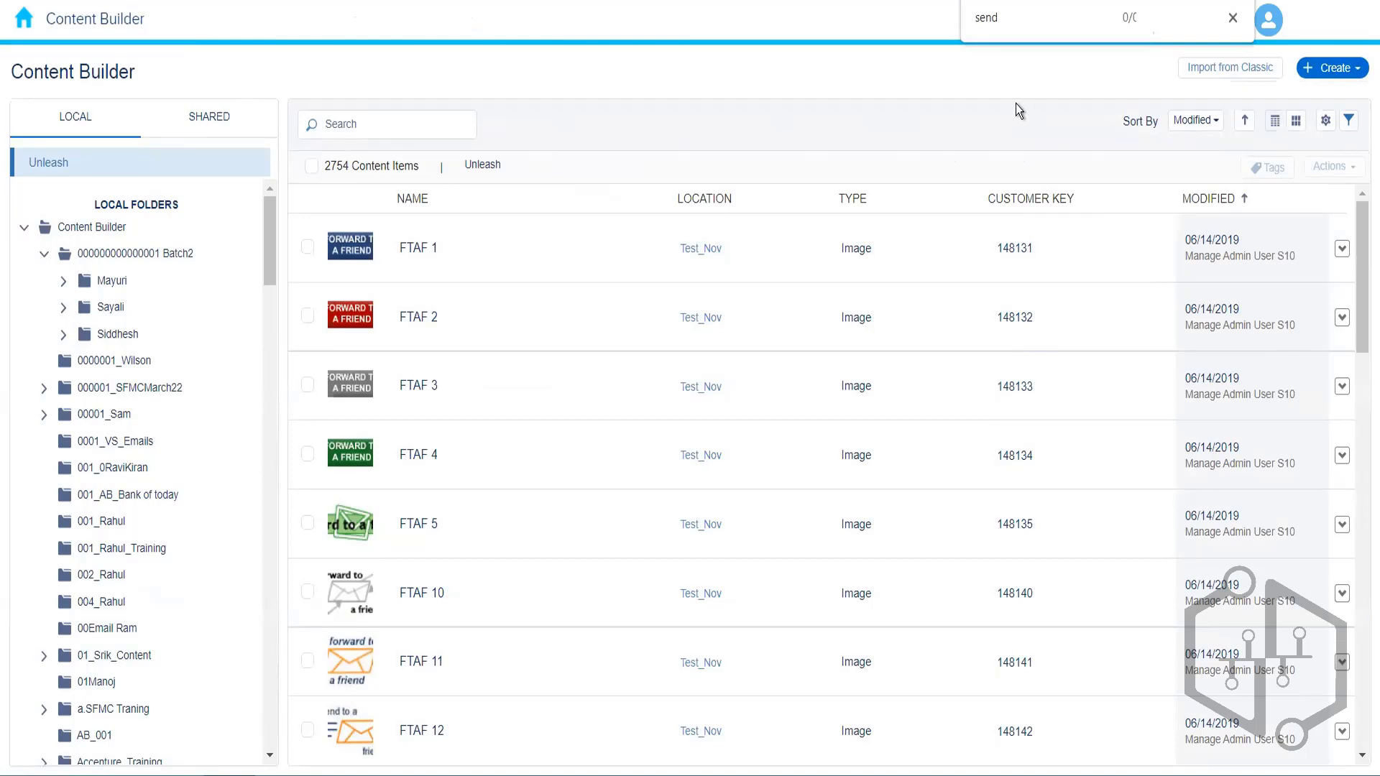
click(1359, 69)
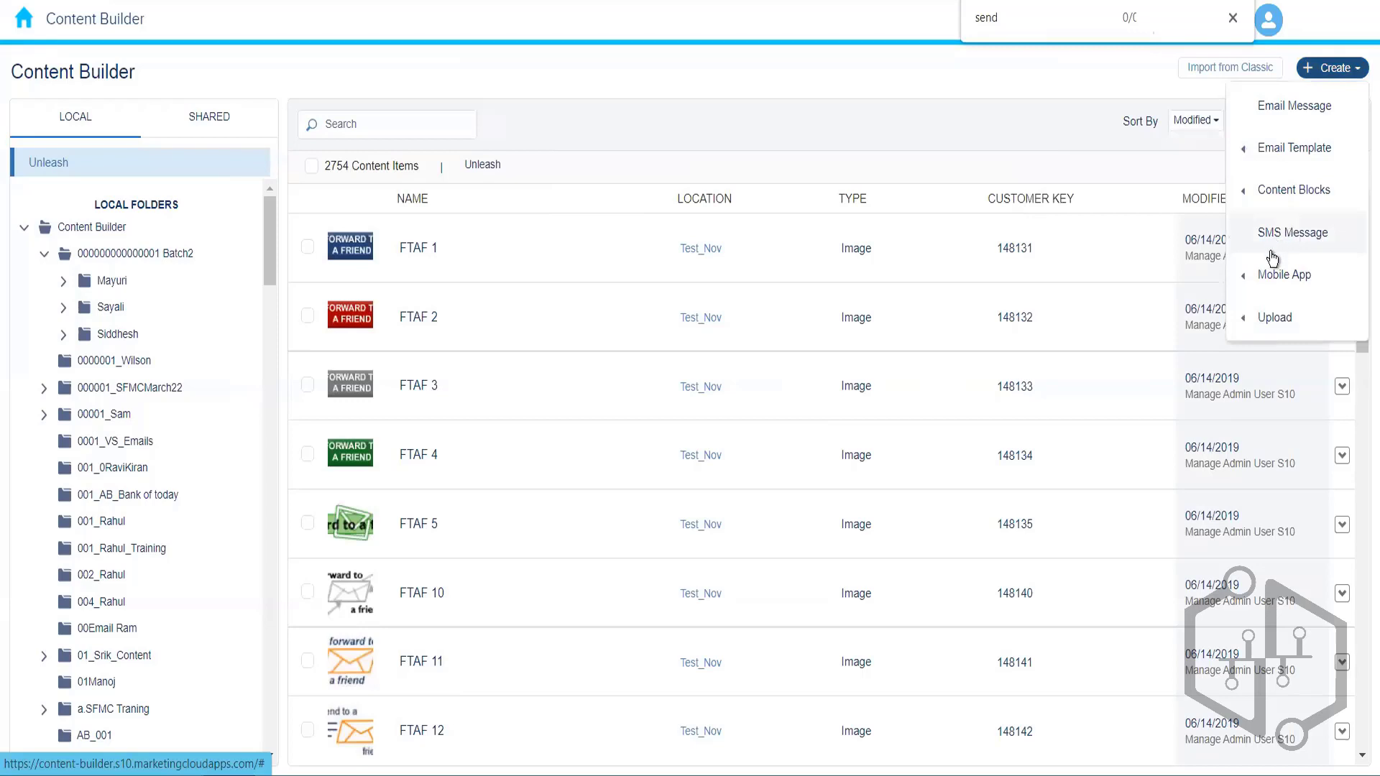
mouse_move(1292, 290)
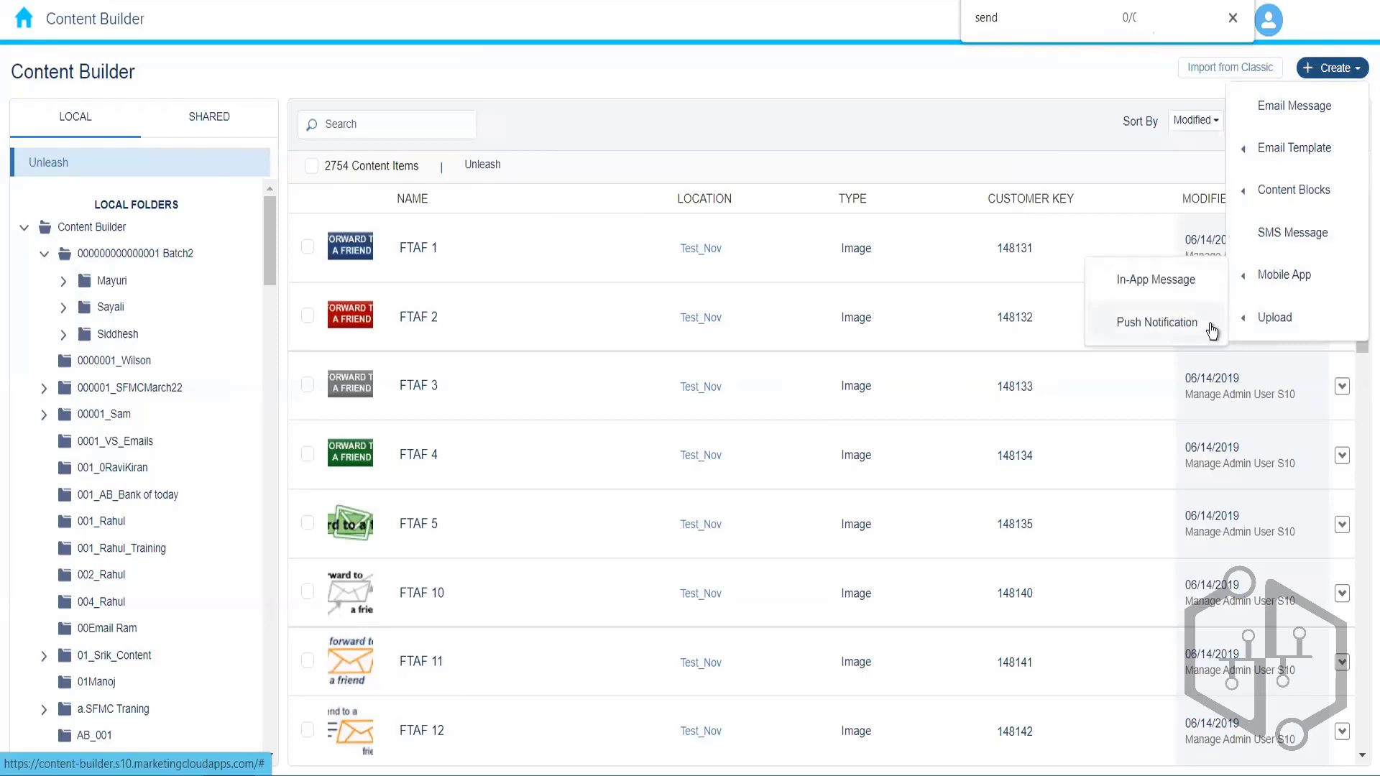
mouse_move(1263, 326)
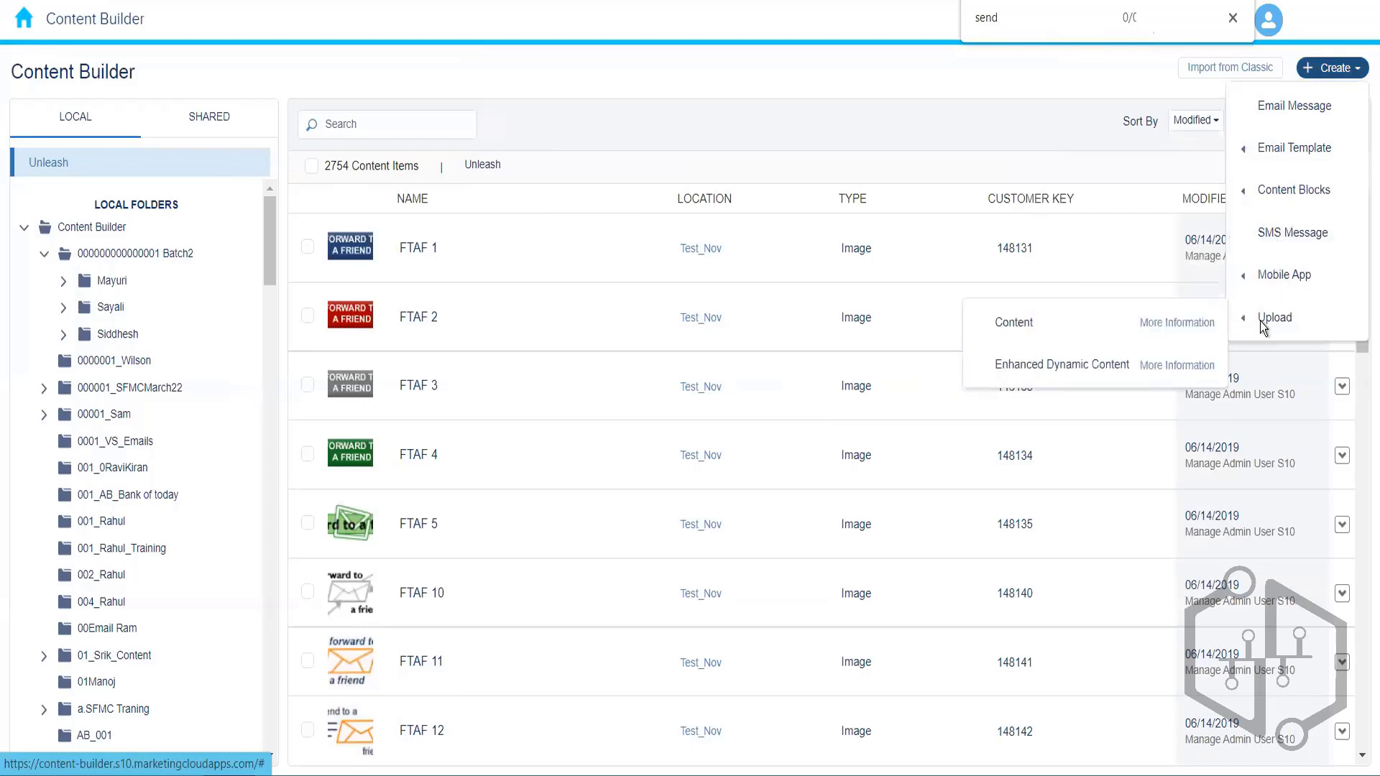
click(942, 93)
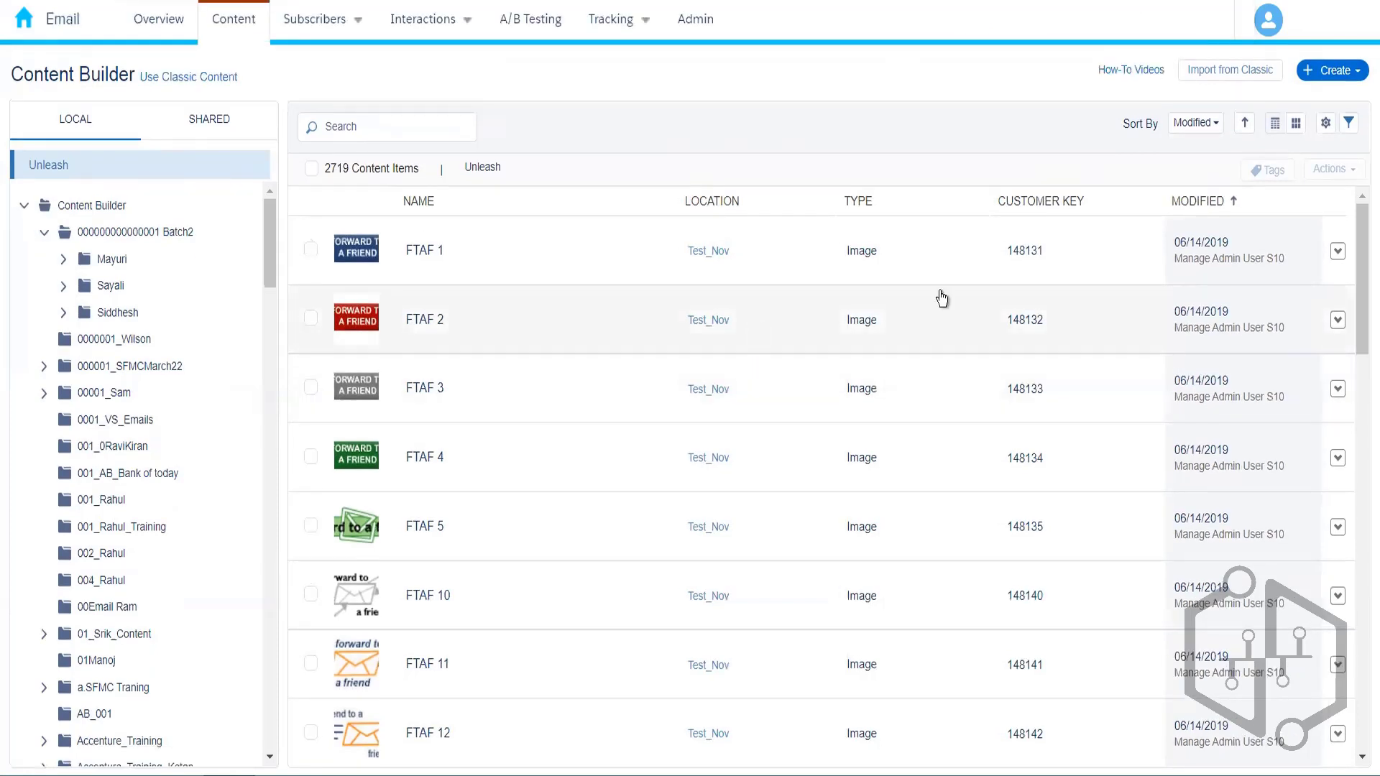
Step: Open the content folder starting with 004 in Email Studio's Content Builder
click(120, 506)
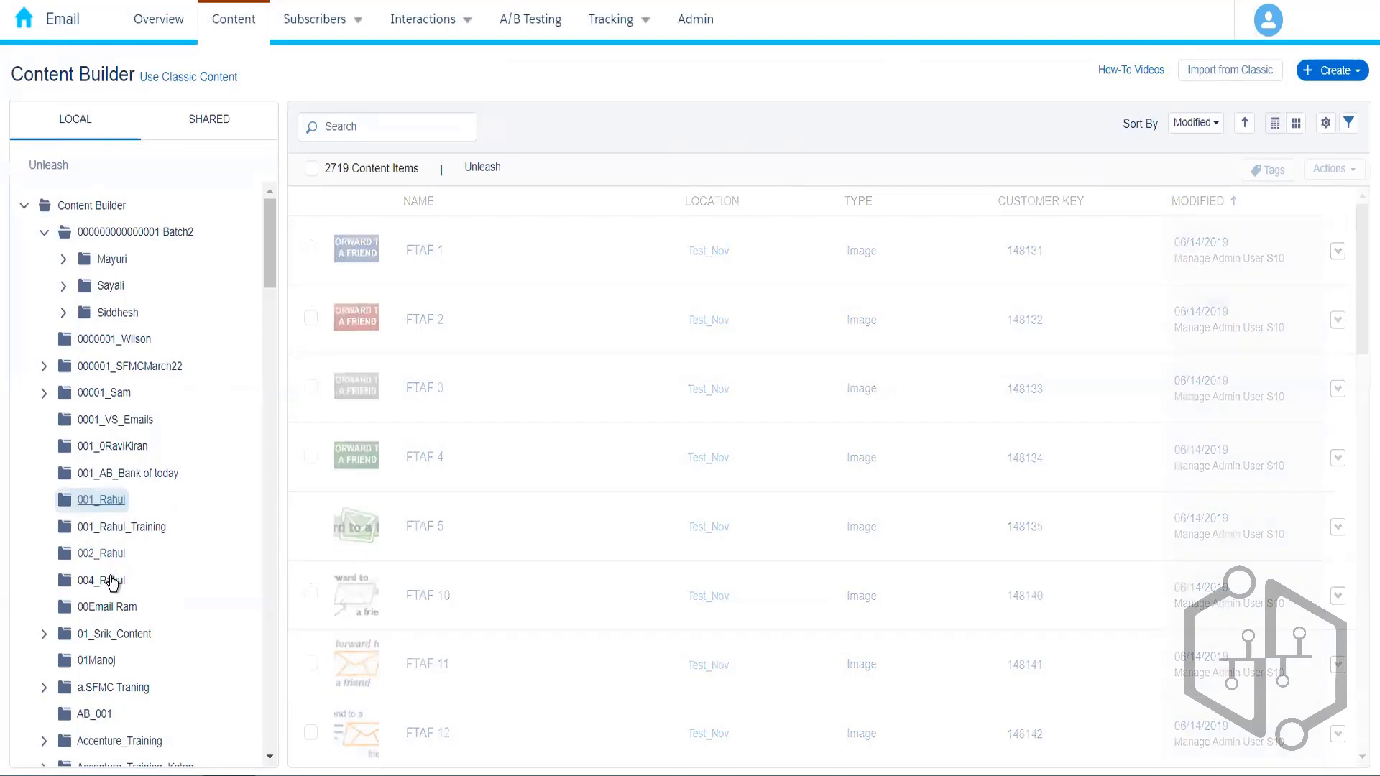
click(110, 581)
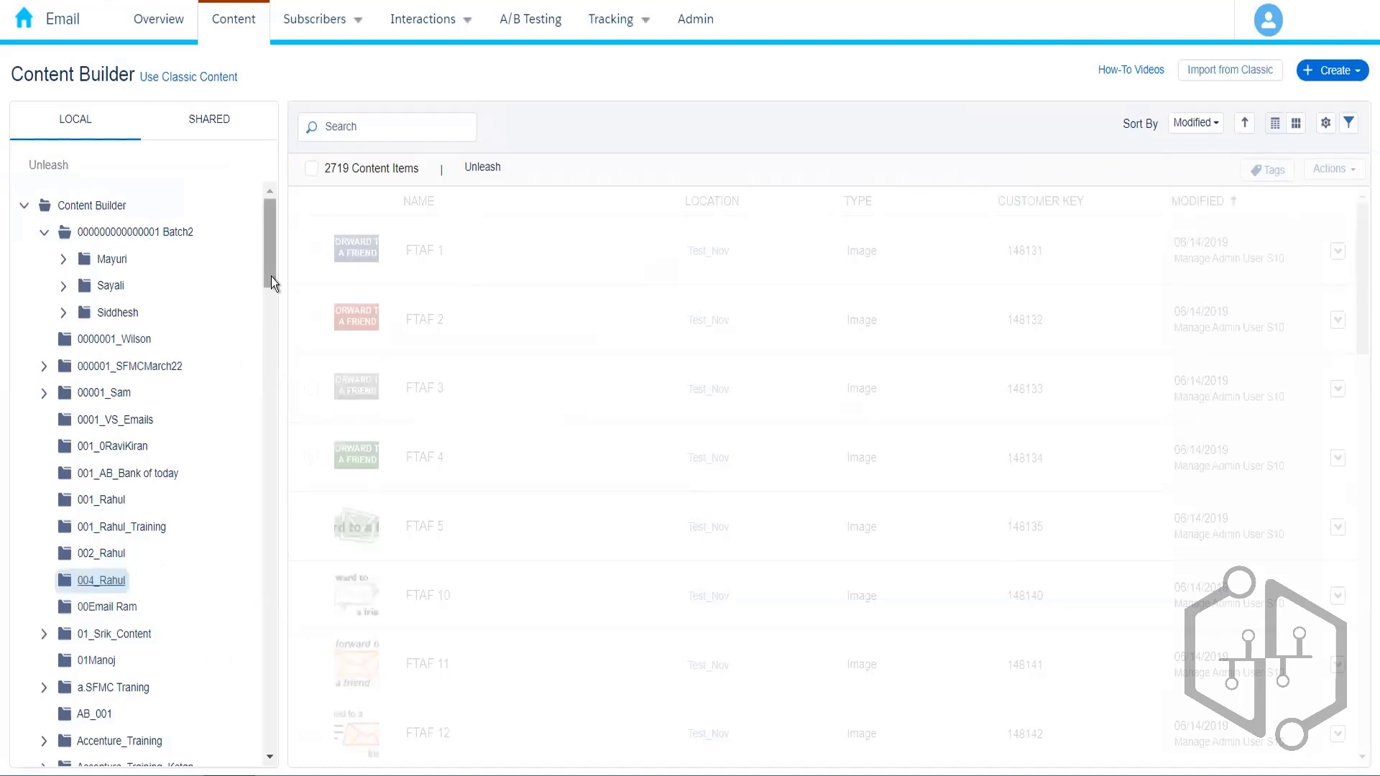
drag(309, 394, 877, 104)
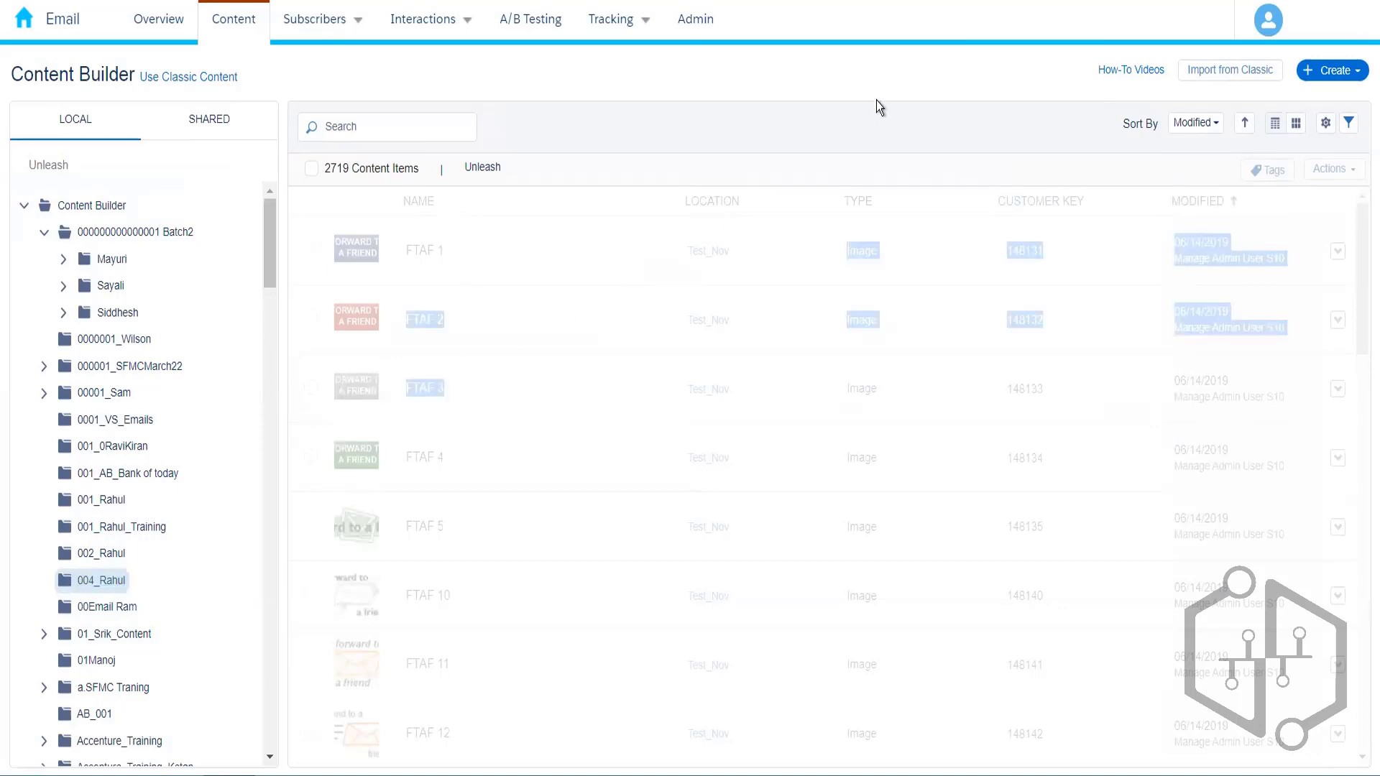
click(783, 124)
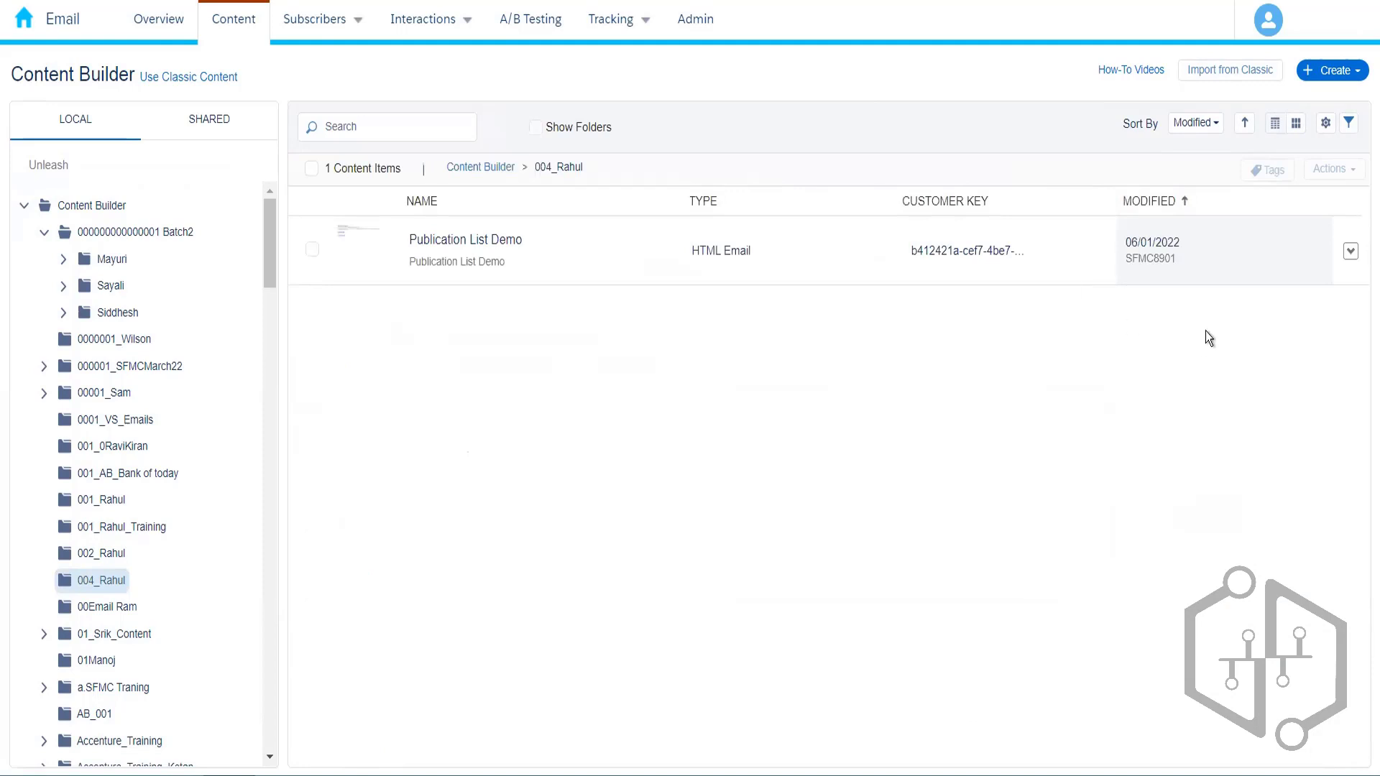
Step: Compare the actions available for the Publication List Demo email in Email Studio's Content area with those in the standalone Content Builder
click(1352, 257)
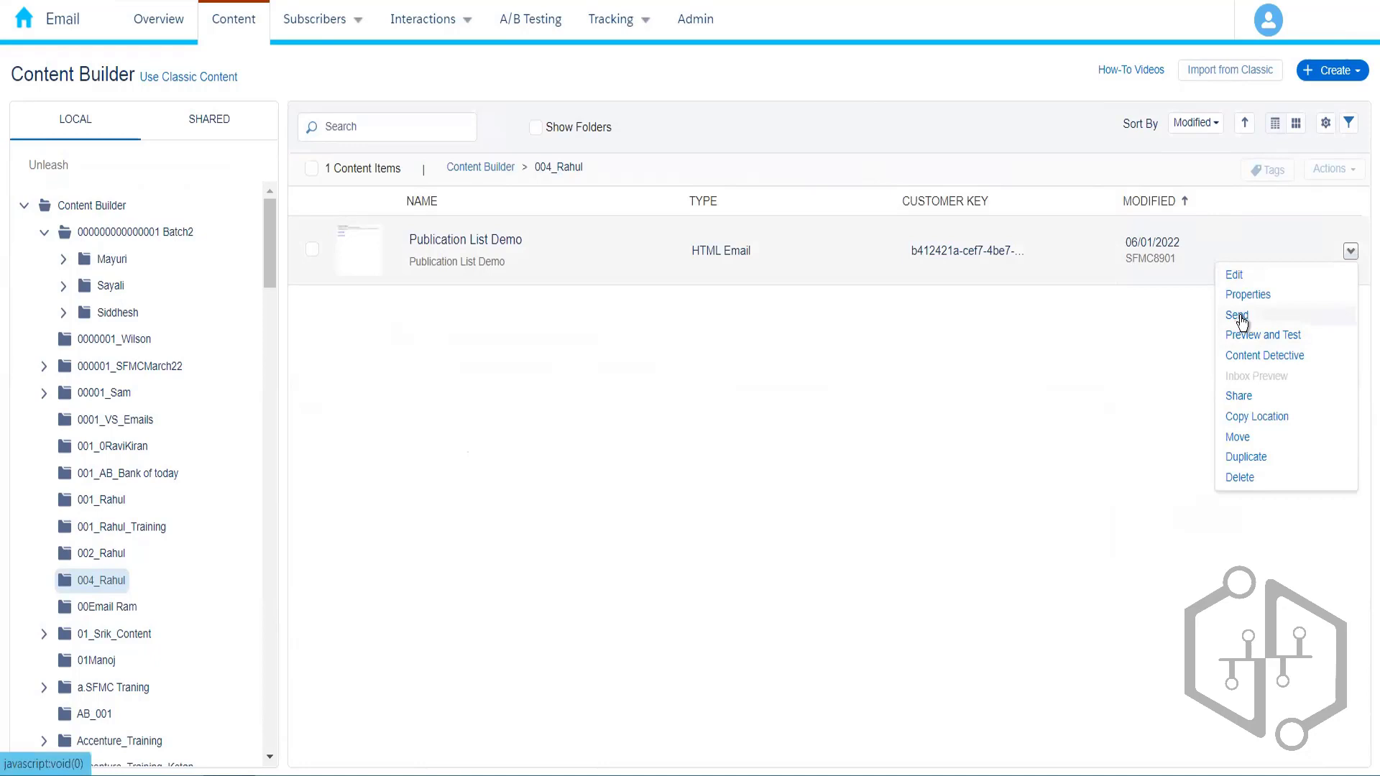
click(899, 452)
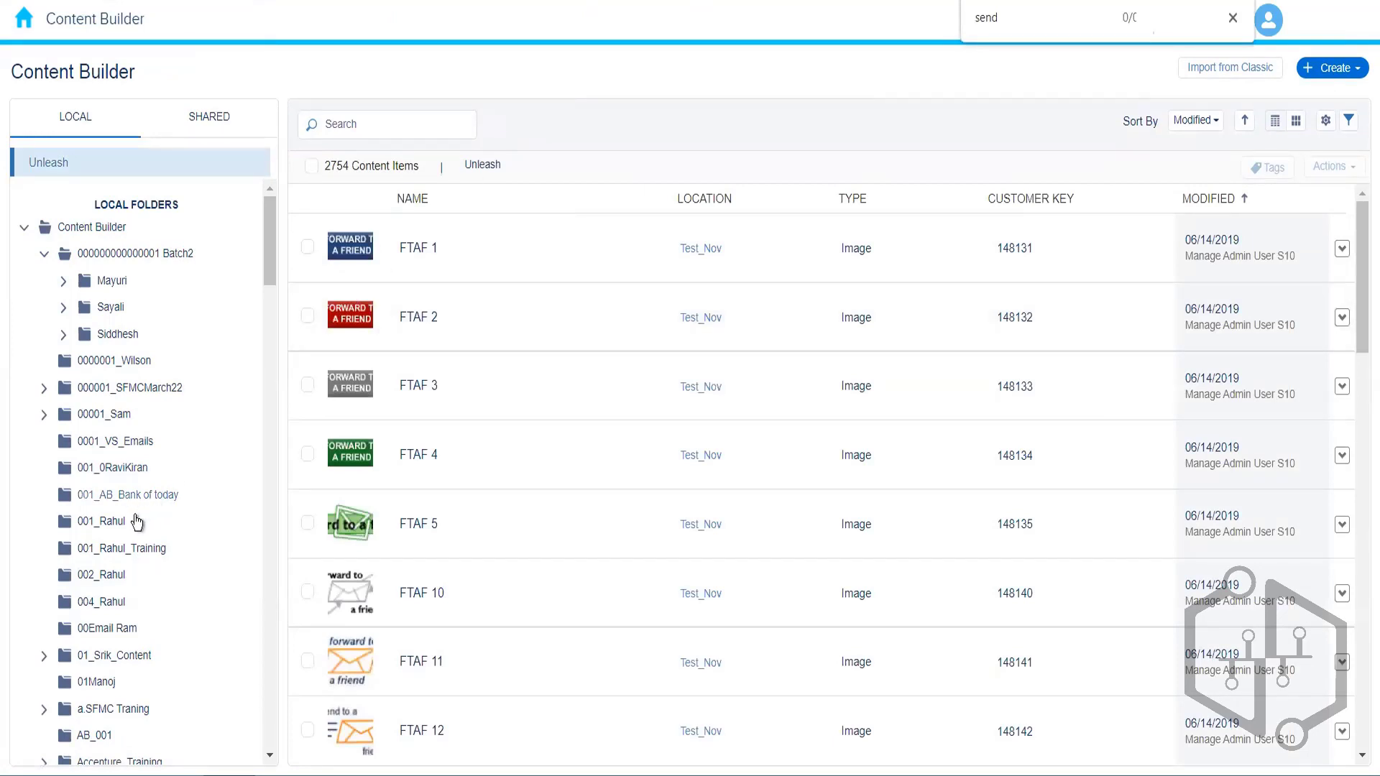
click(97, 606)
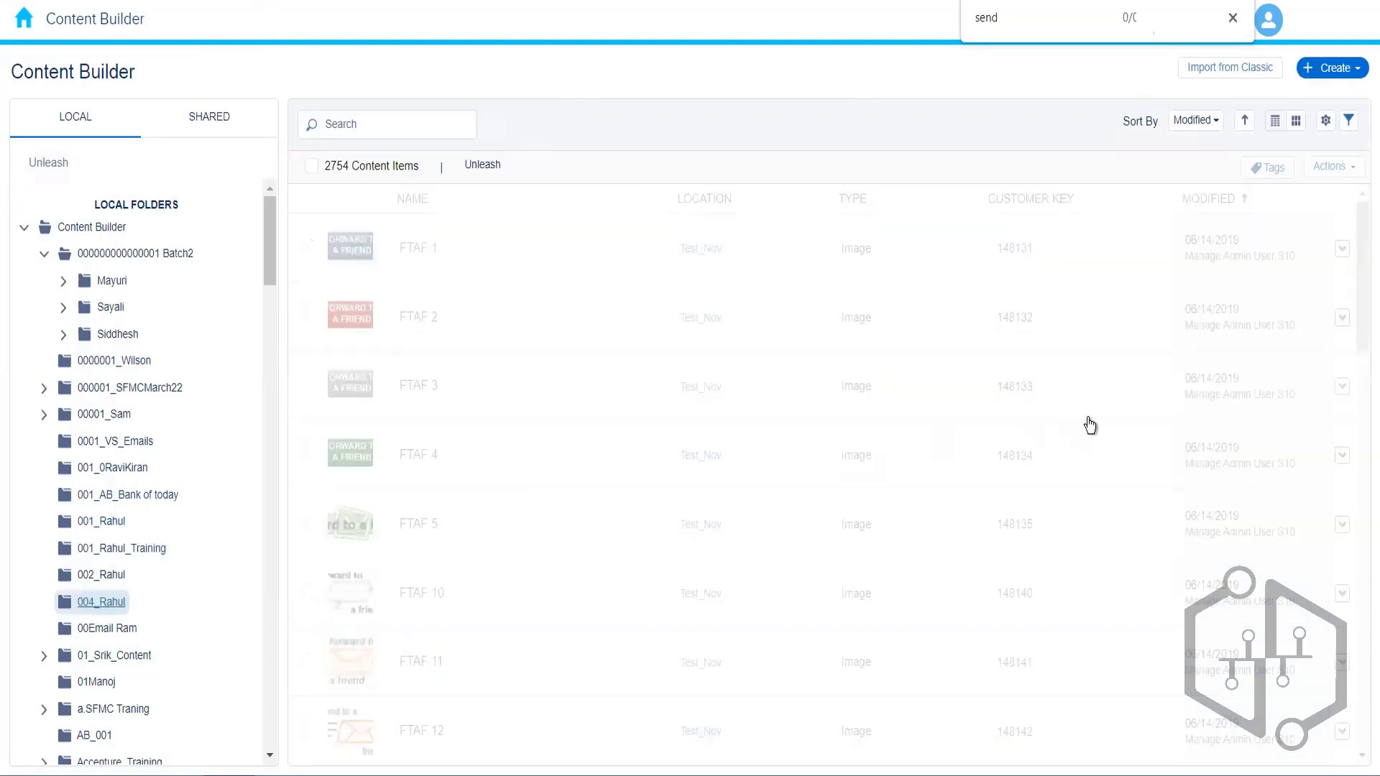
click(1351, 250)
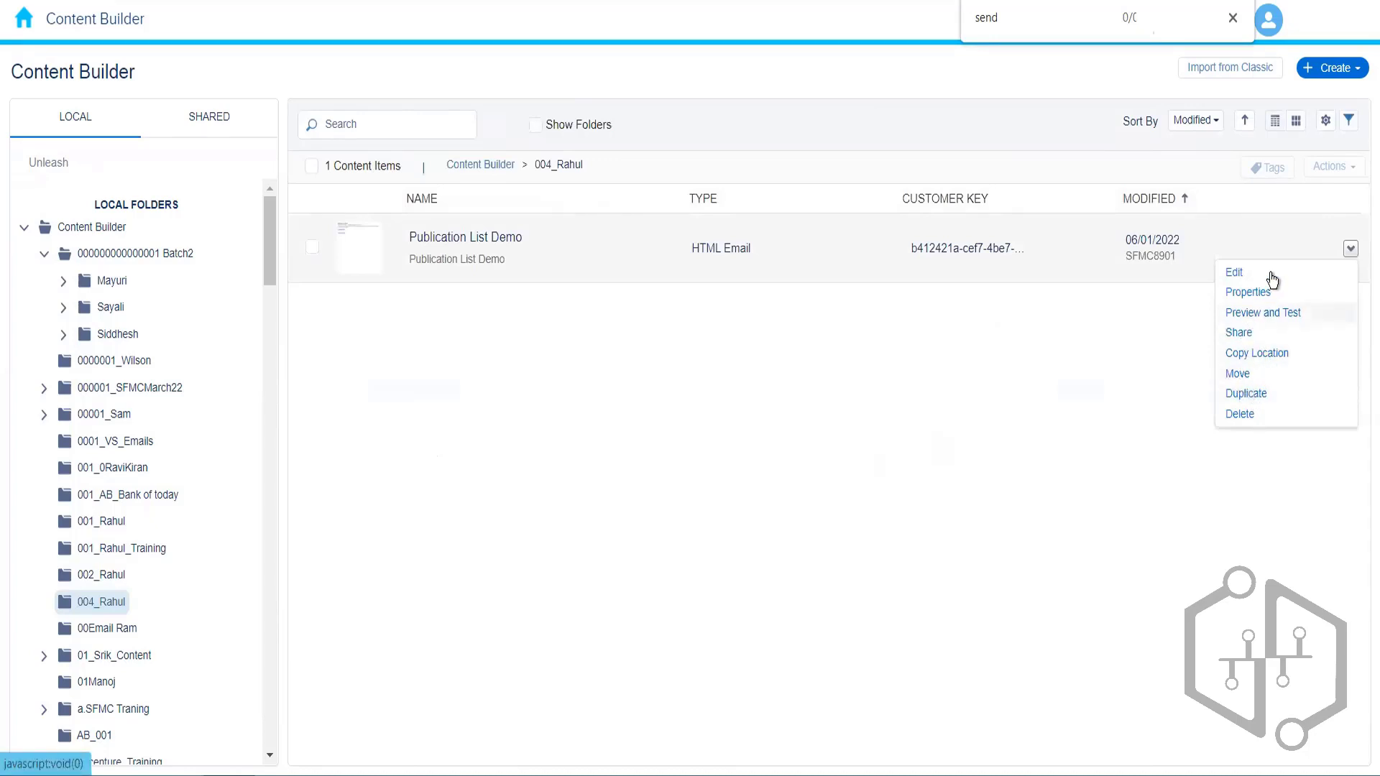
click(886, 544)
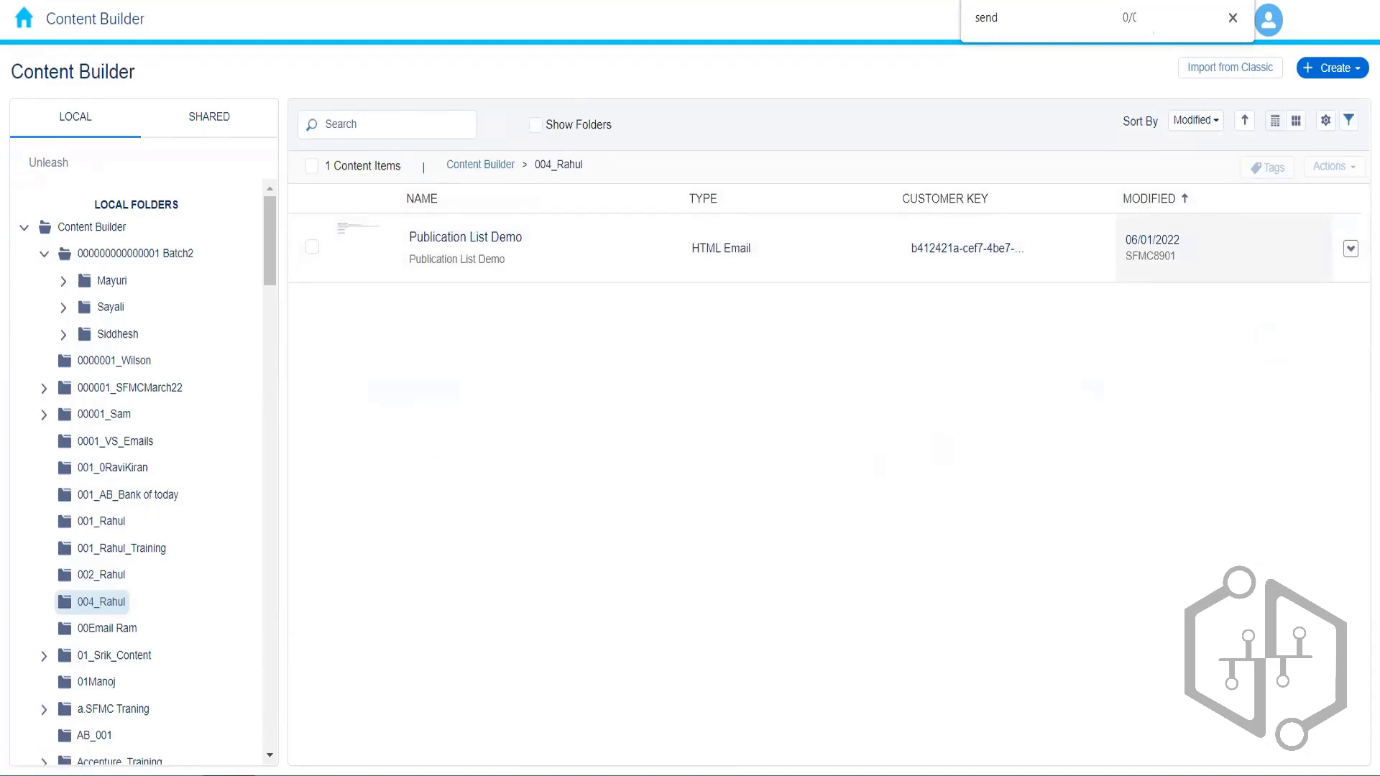
key(Escape)
click(1351, 249)
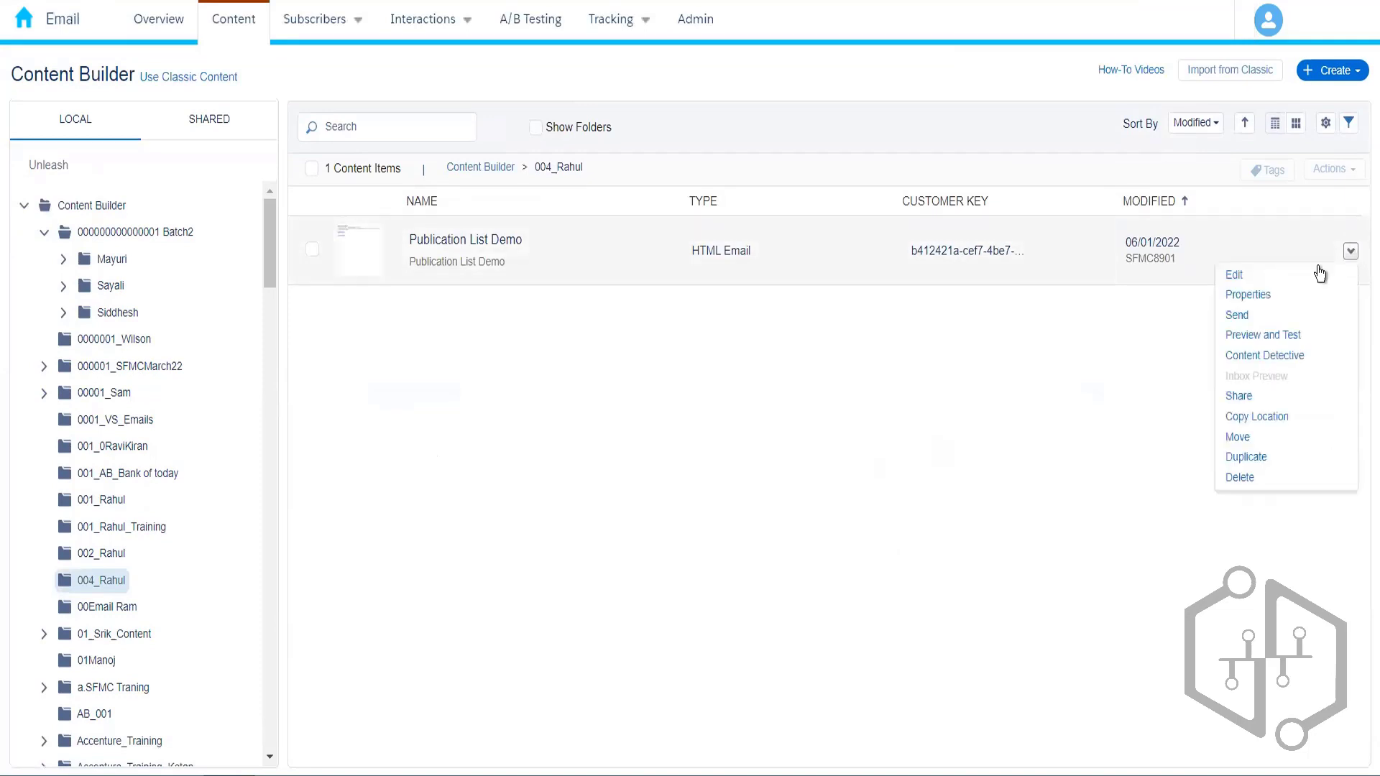
click(1008, 384)
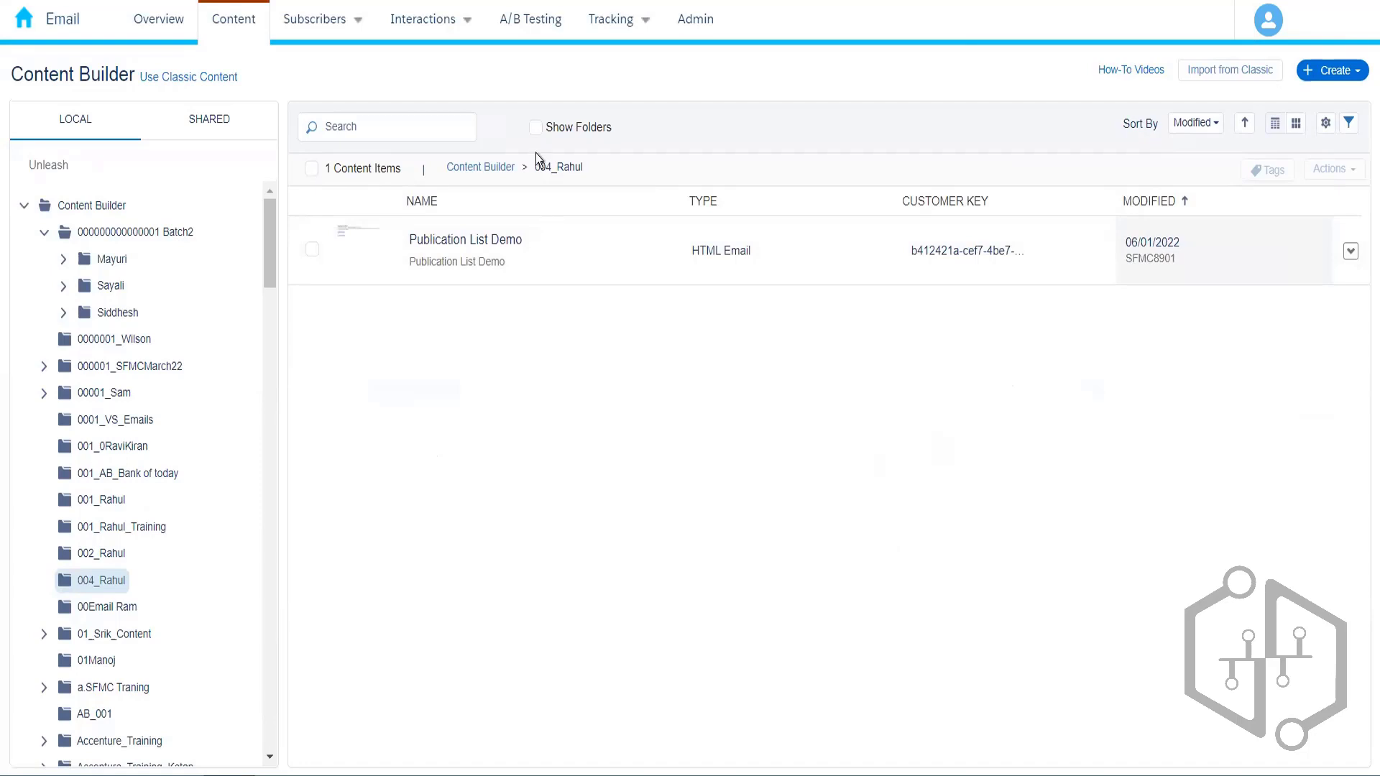
key(ctrl+f)
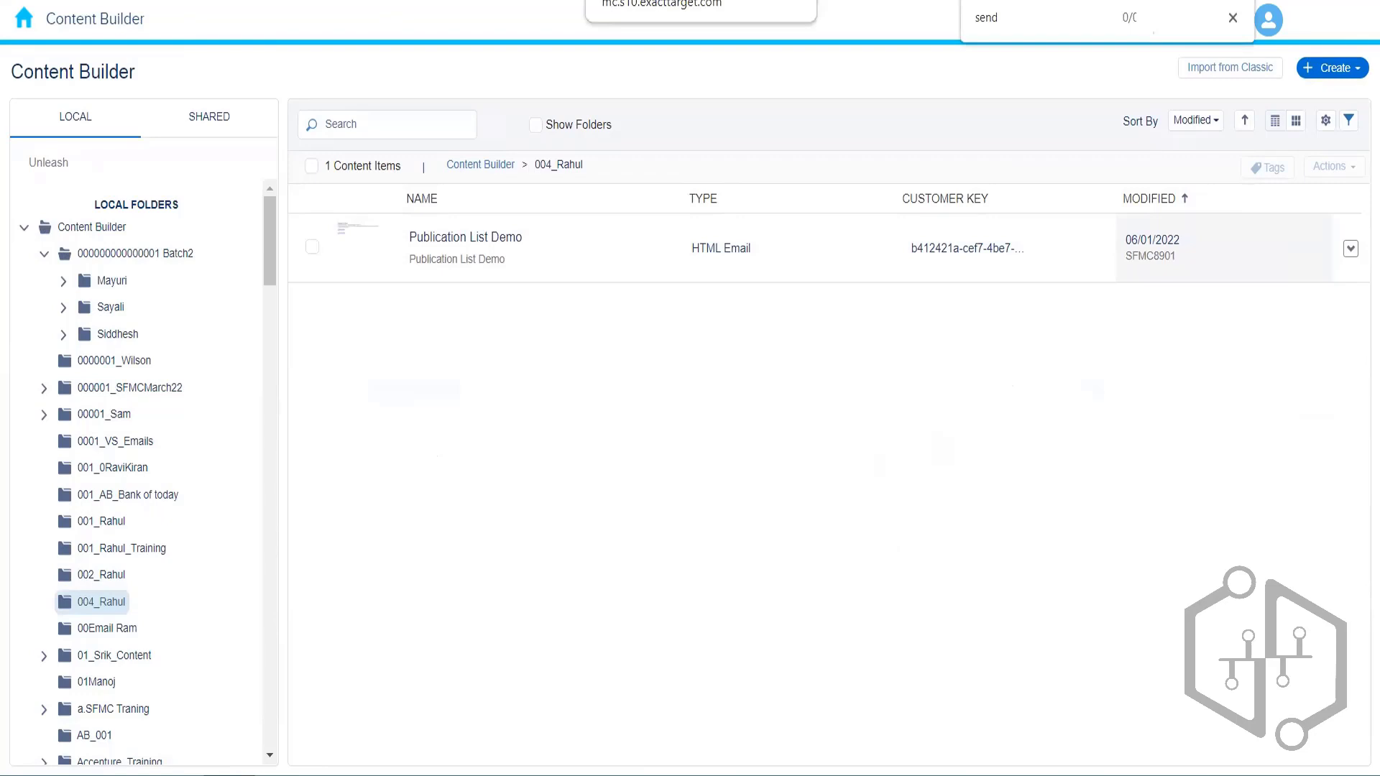
Step: Switch to PowerPoint to review the Content Builder Overview slide alongside the browser's Content Builder, and select slide 4
key(alt+Tab)
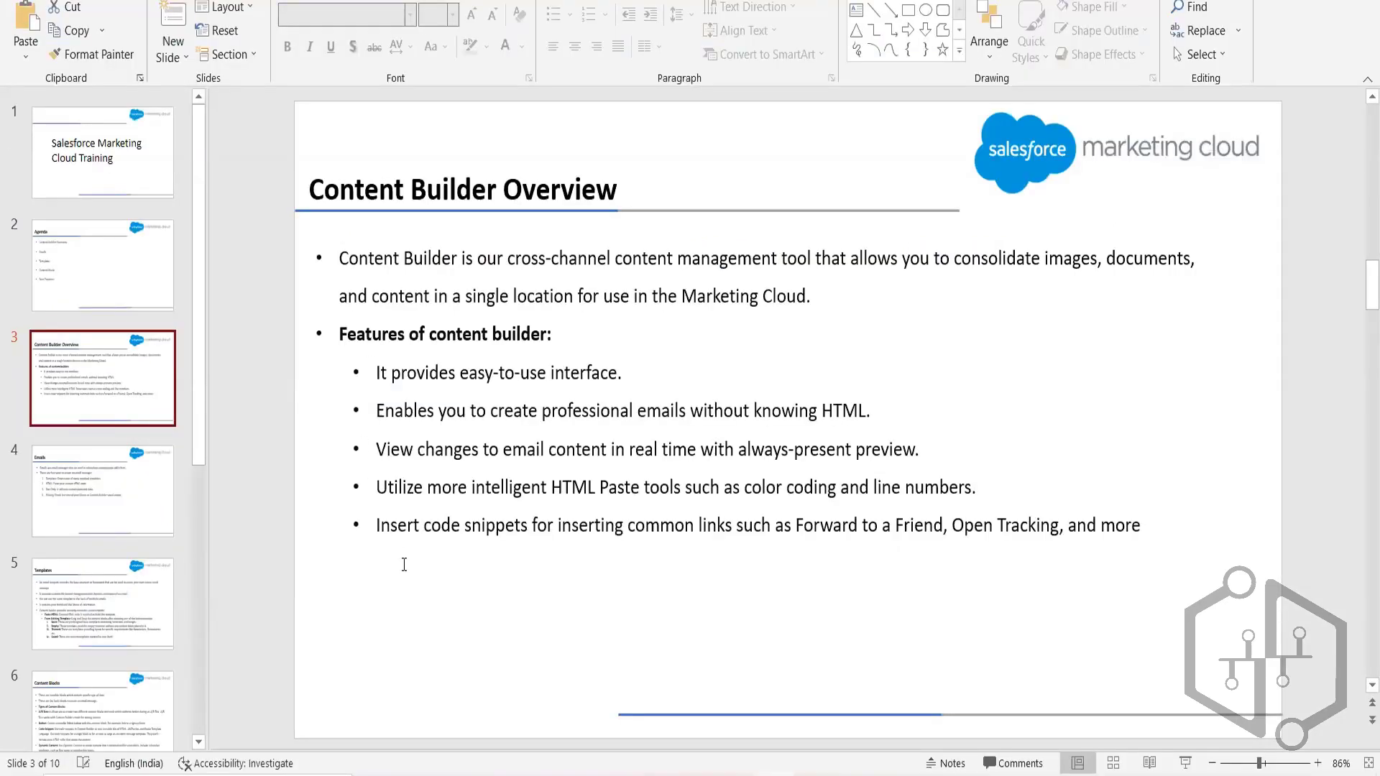
key(alt+Tab)
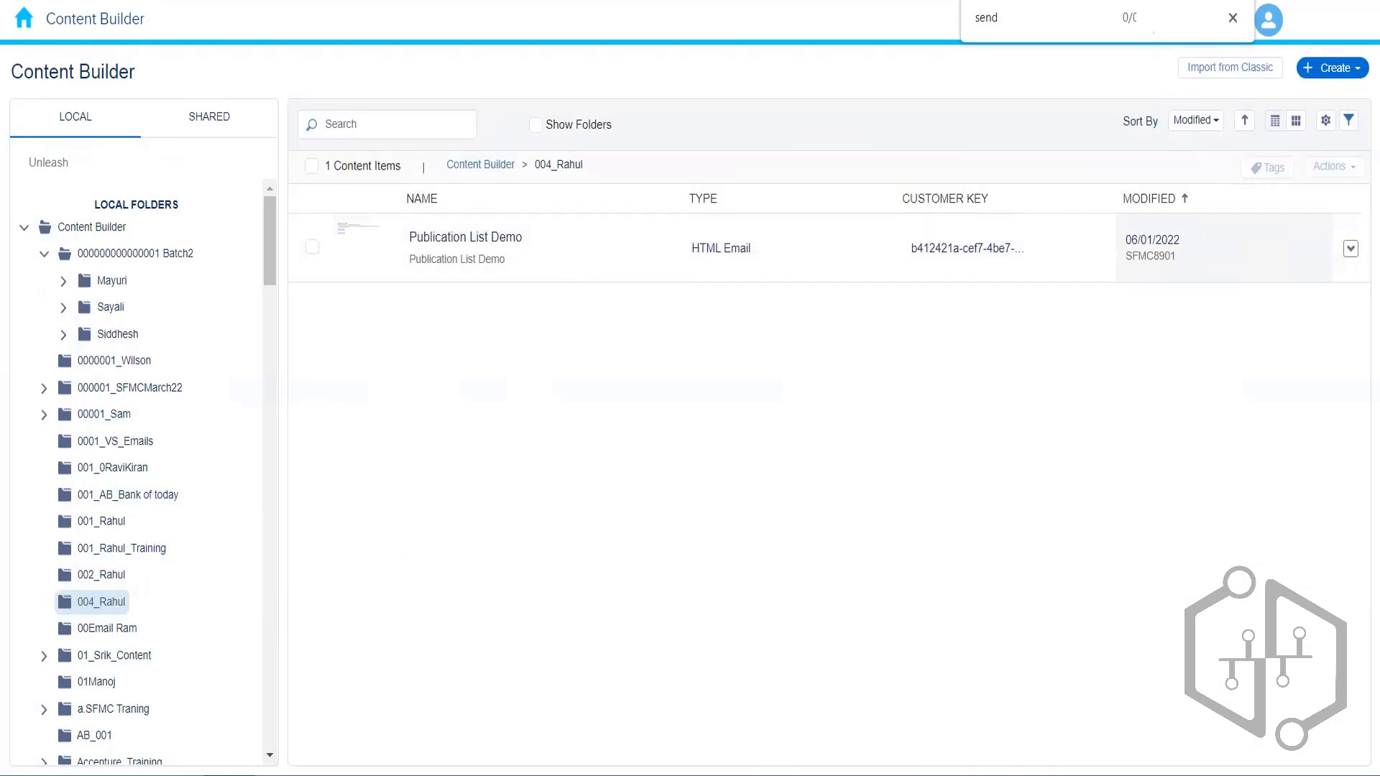
key(alt+Tab)
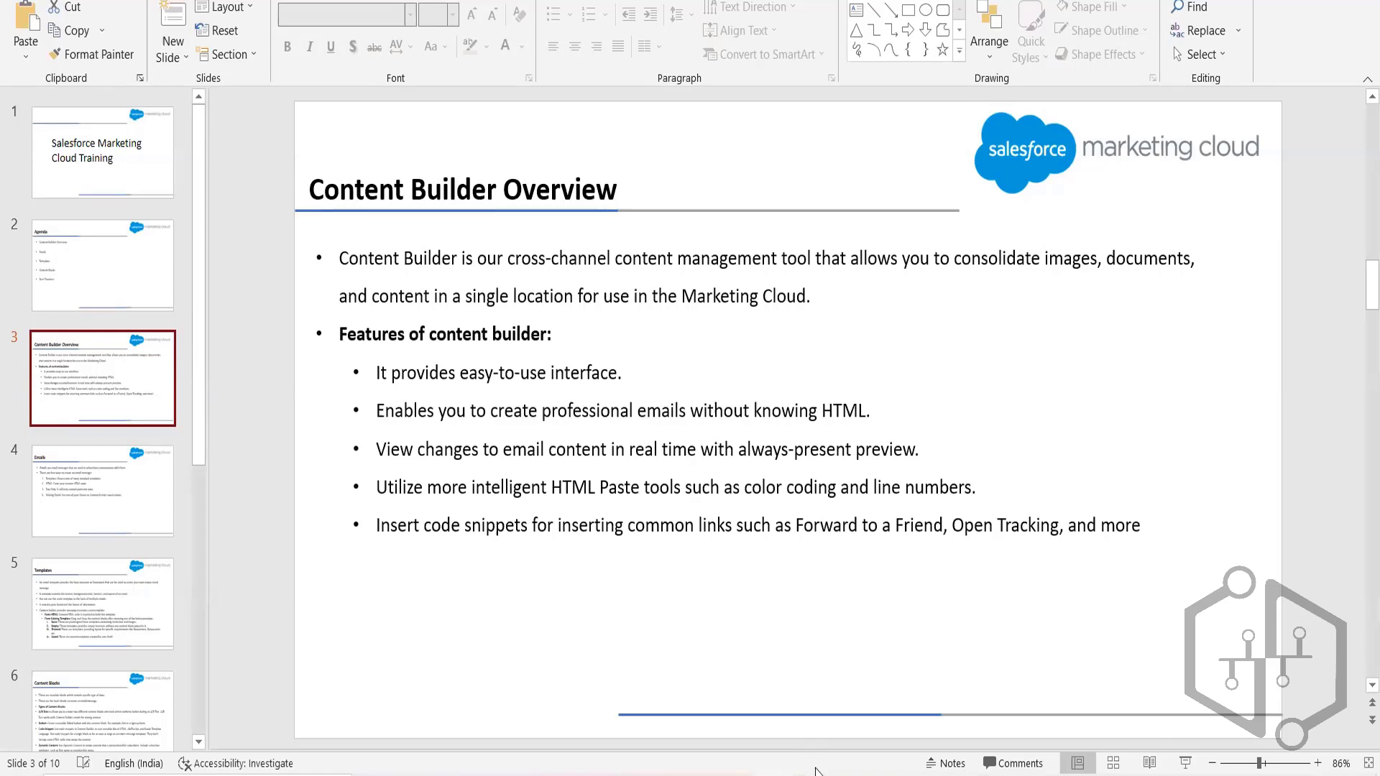
click(882, 585)
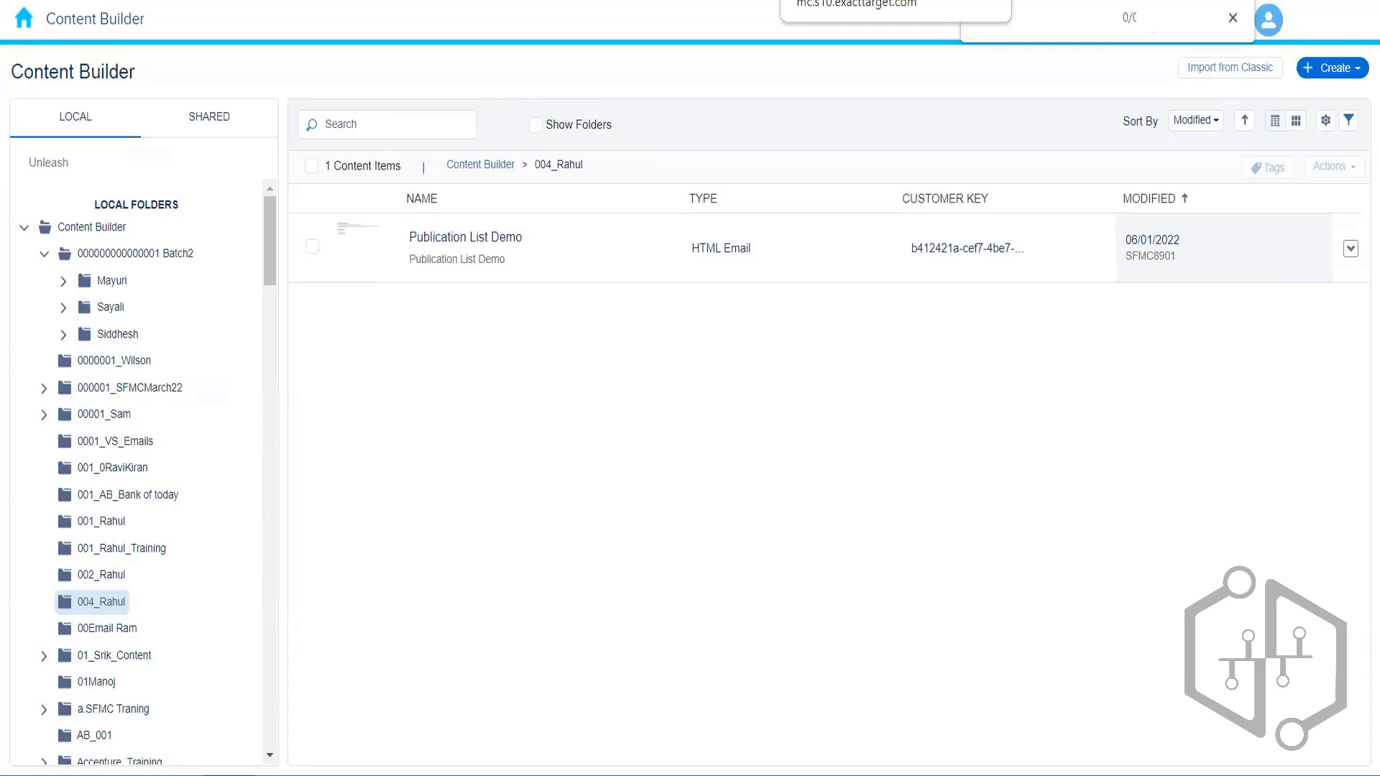
key(alt+Tab)
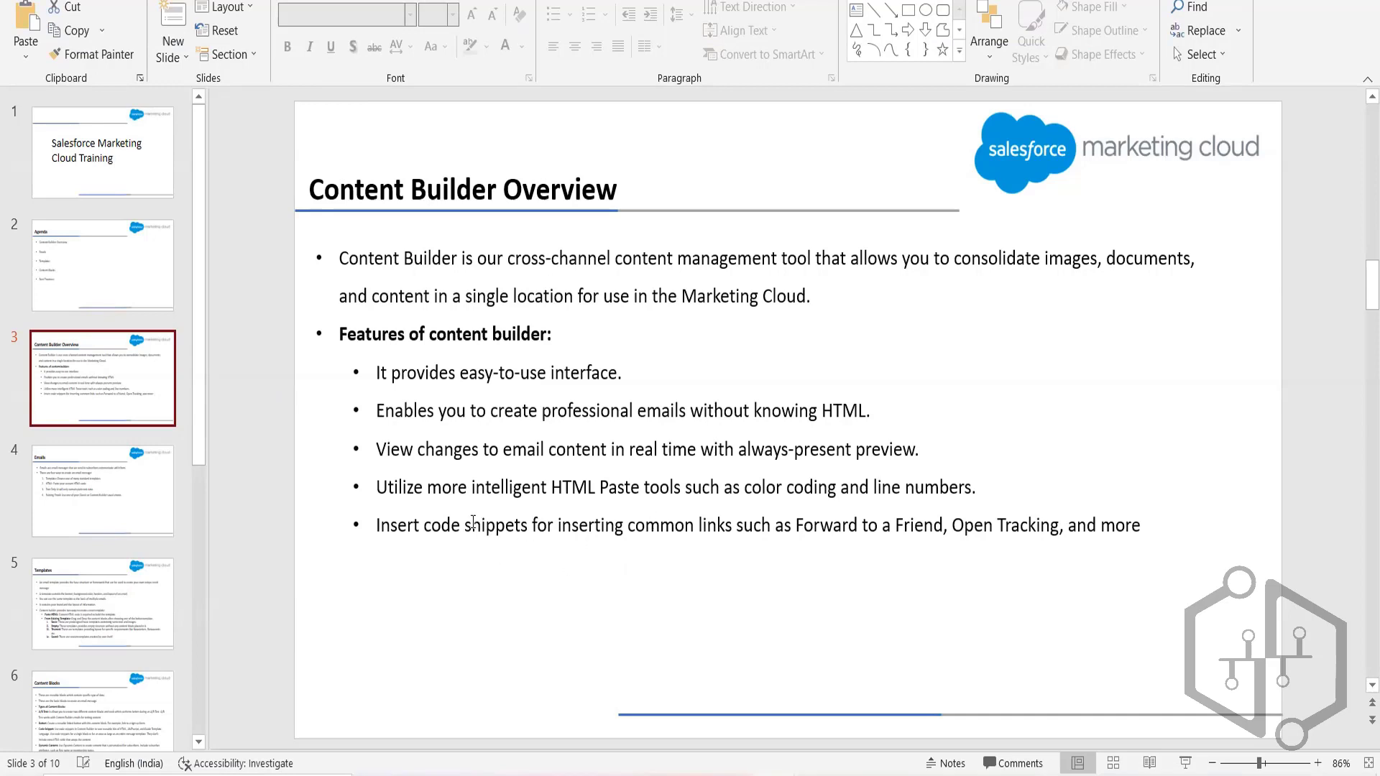
mouse_move(820, 775)
click(820, 708)
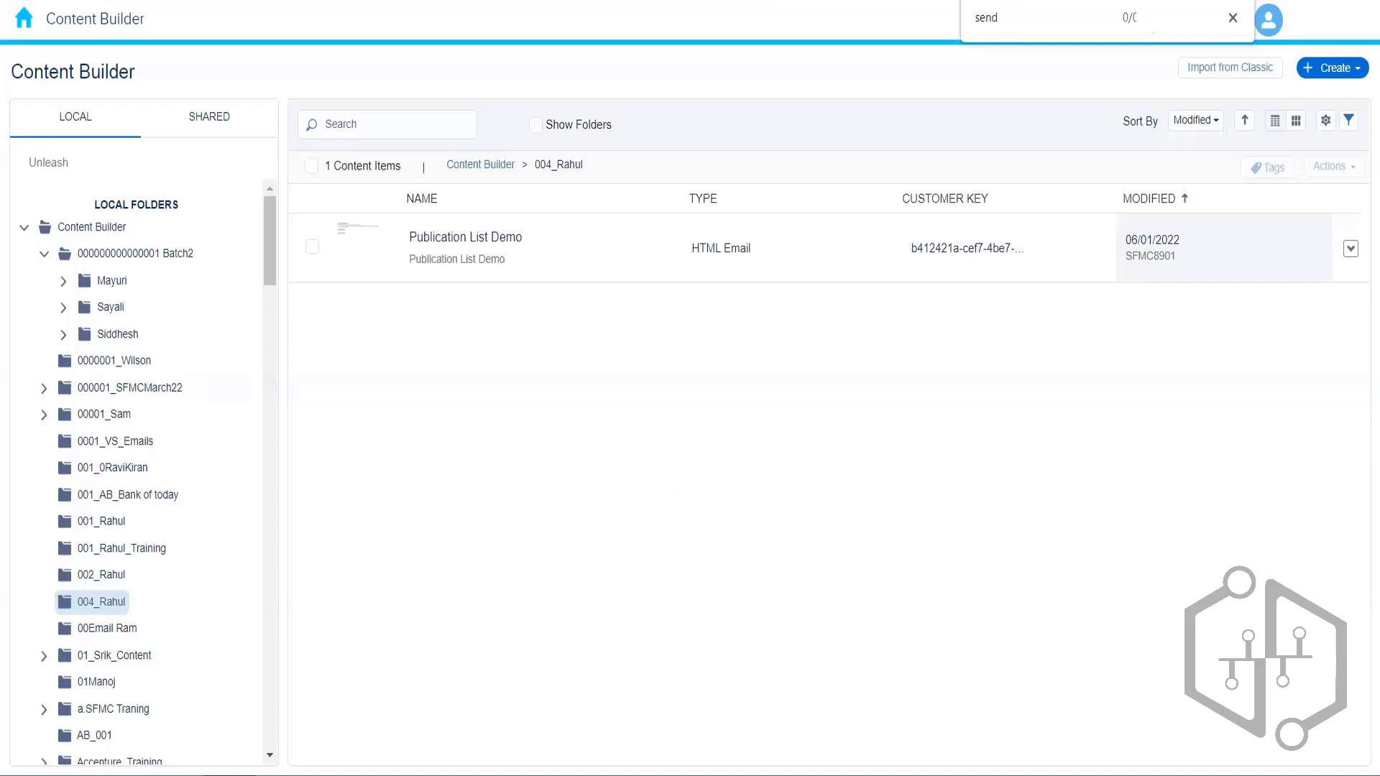
key(alt+Tab)
click(86, 490)
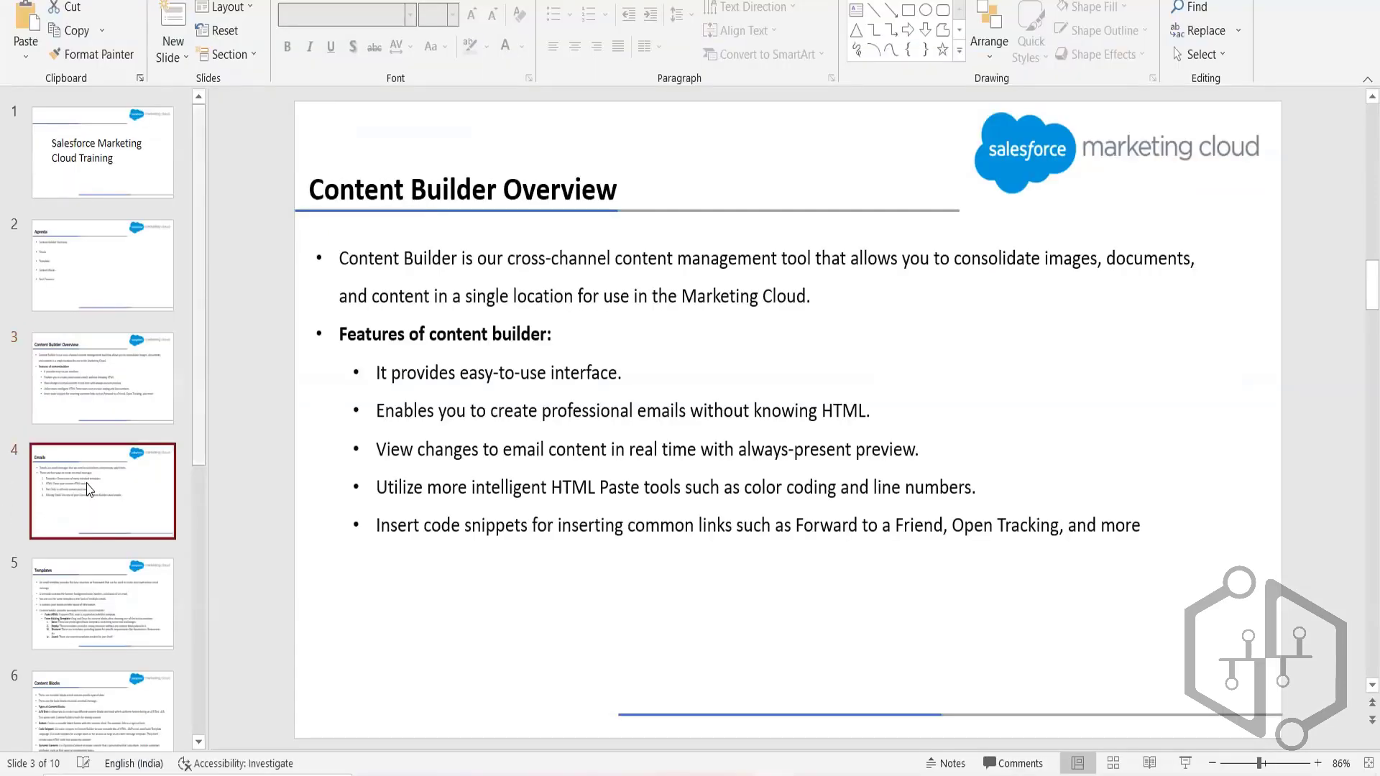
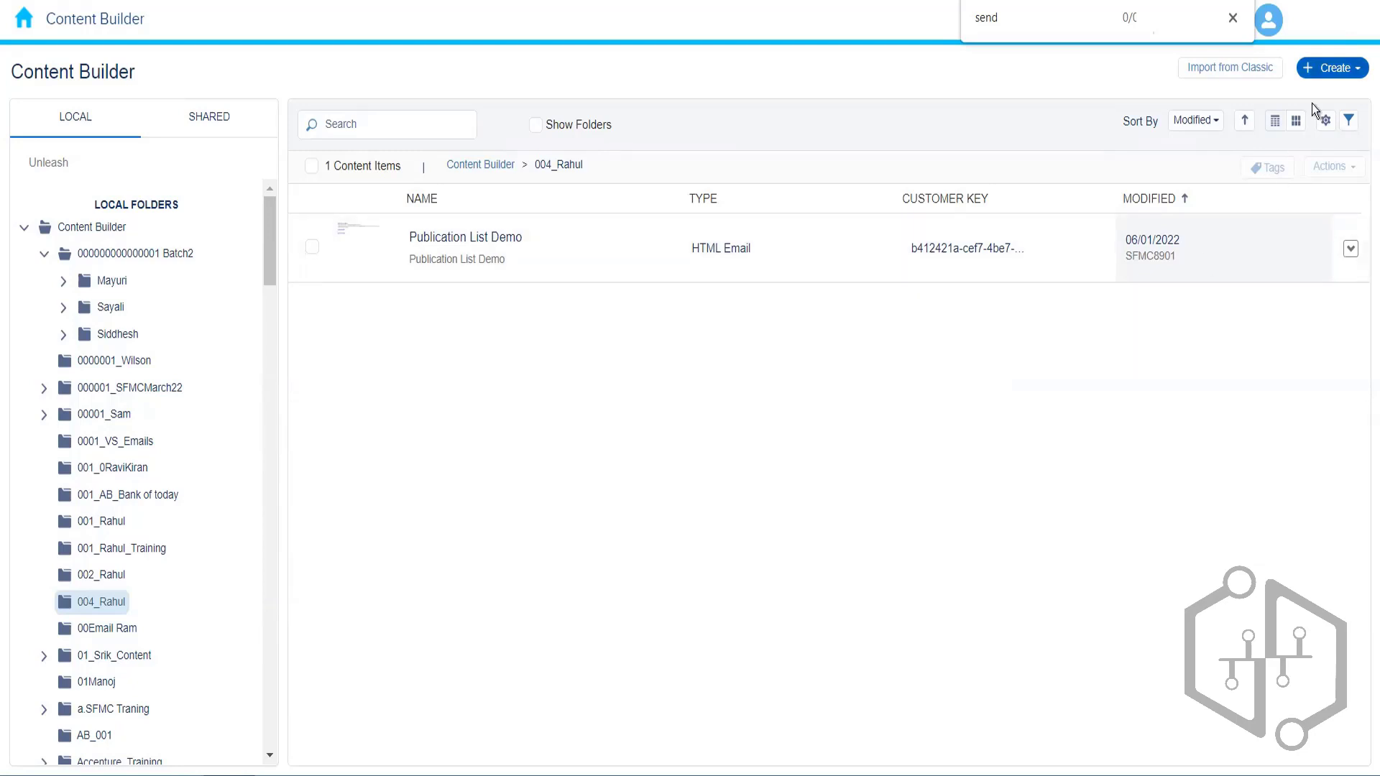
Step: Look through the content block types that can be created and start a new Text block
click(1333, 68)
mouse_move(1288, 191)
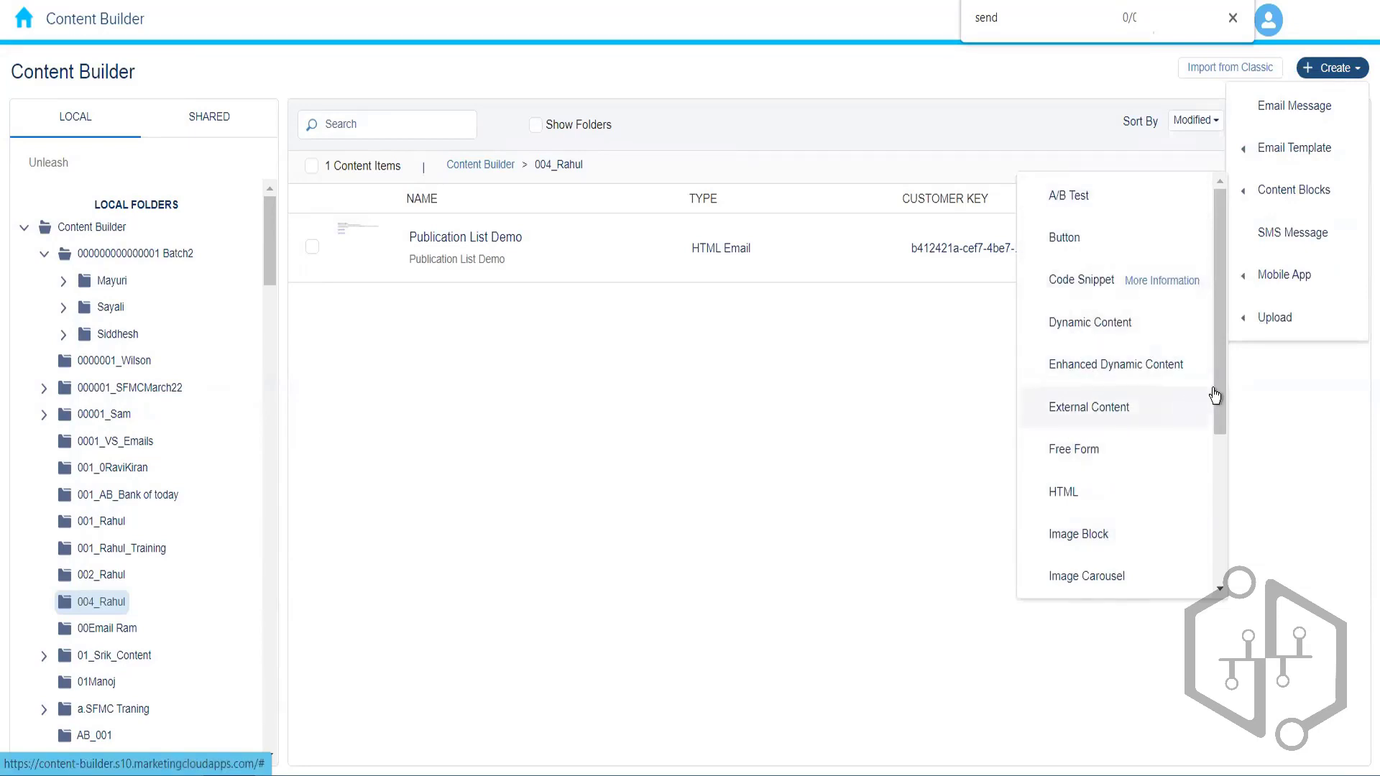
scroll(1218, 391, down, 2)
drag(1222, 521, 1208, 246)
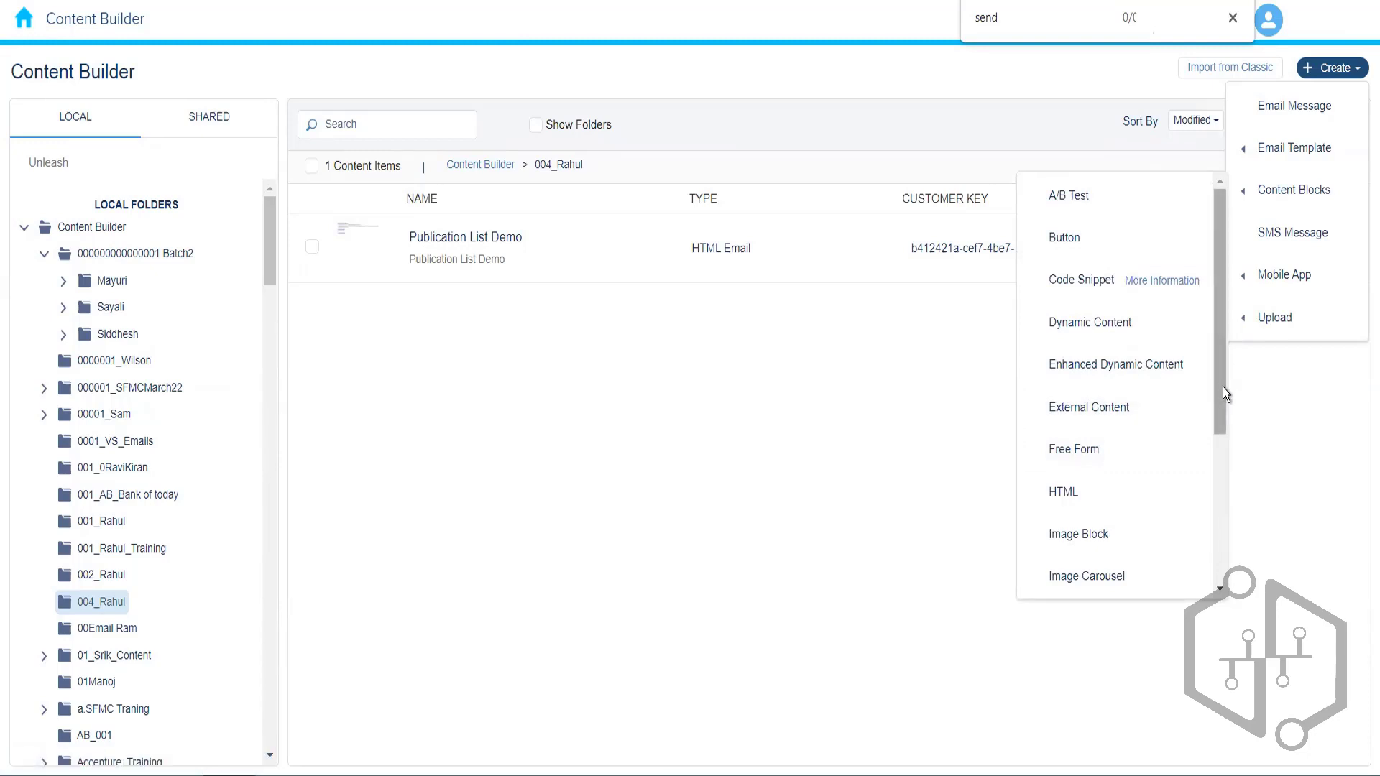
drag(1223, 386, 1210, 567)
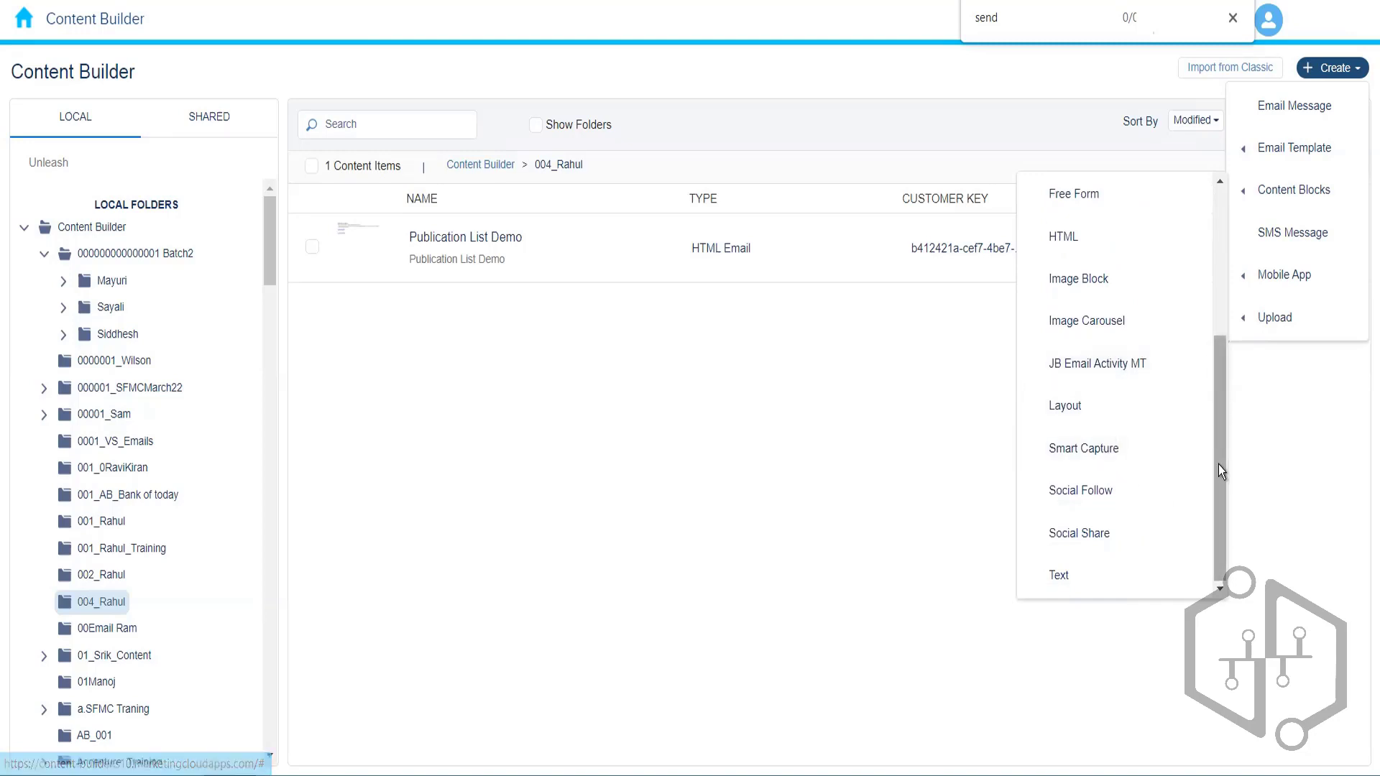
drag(1219, 464, 1210, 512)
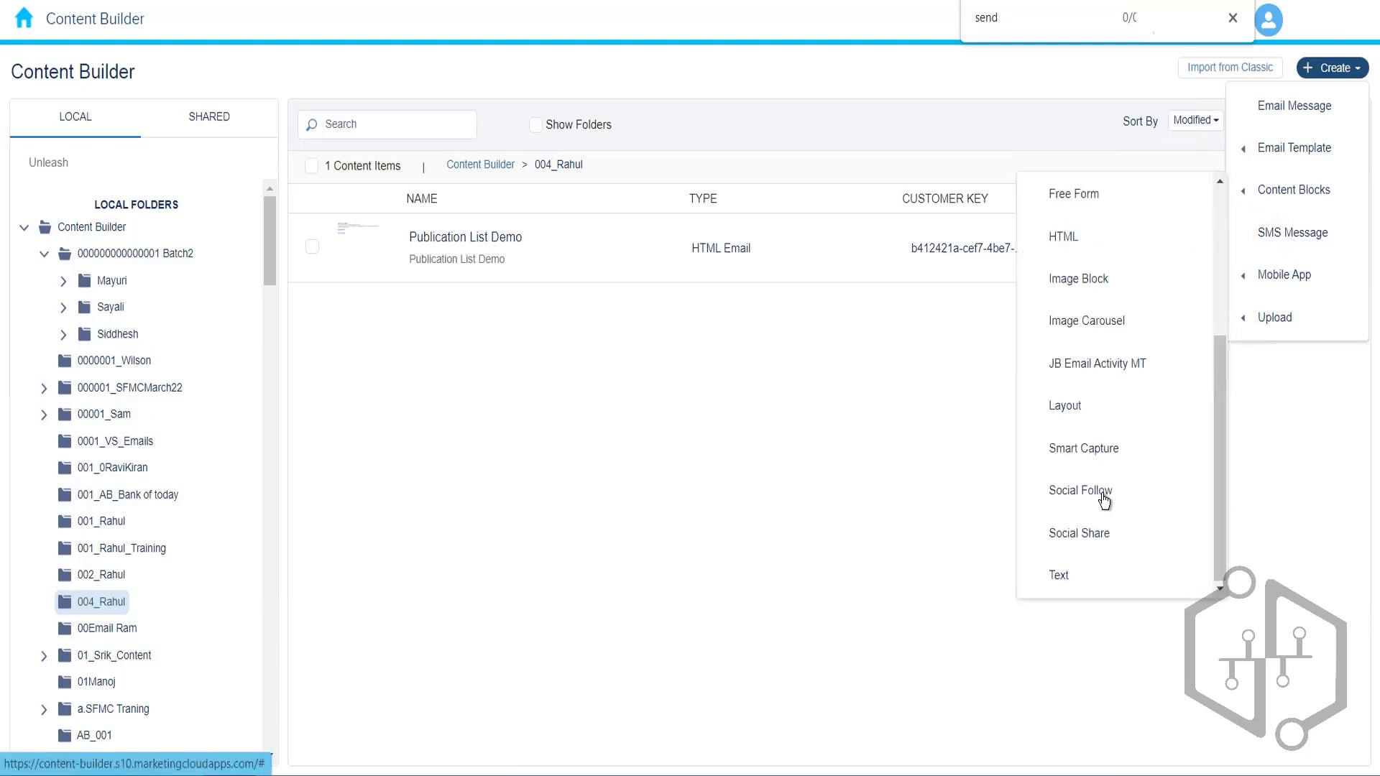
click(1060, 575)
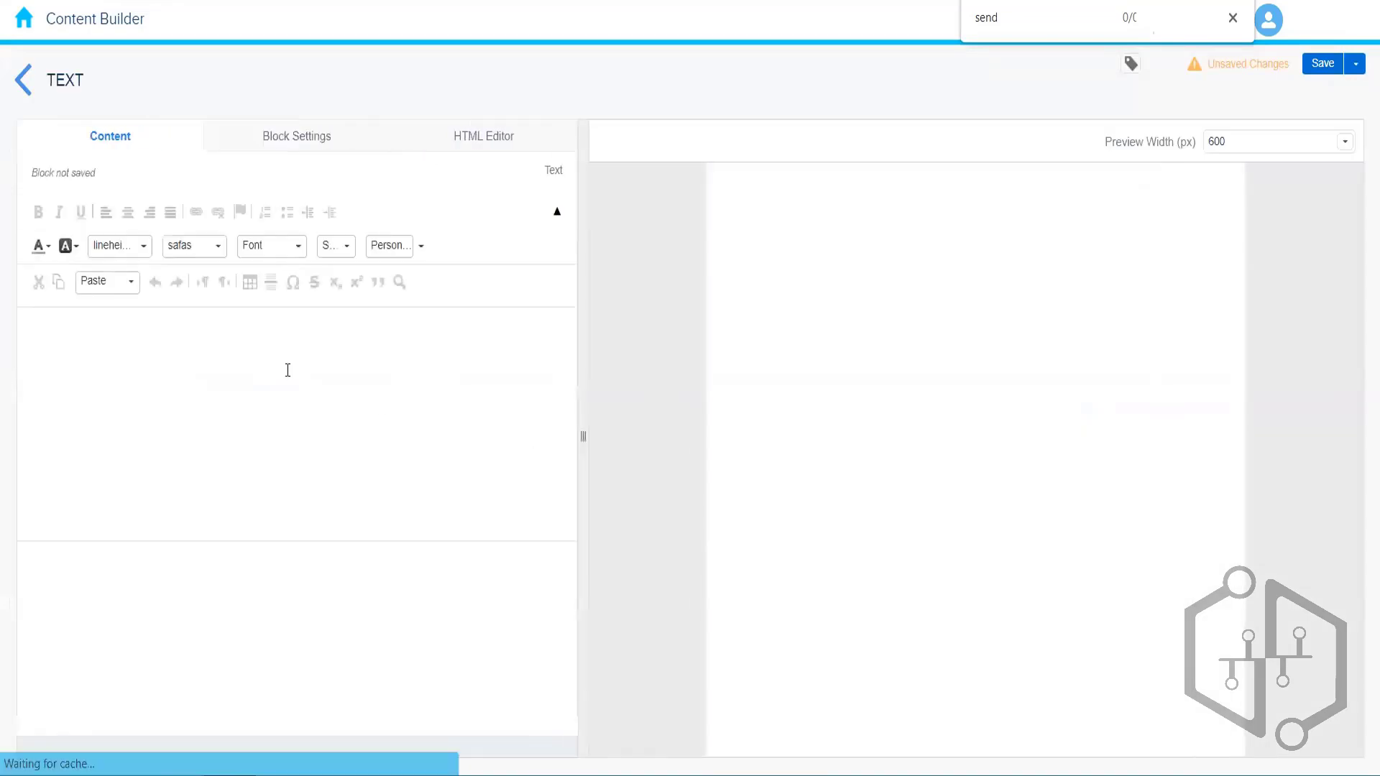
Step: Enter the greeting "Hello Customer," as the content of the text block
click(230, 344)
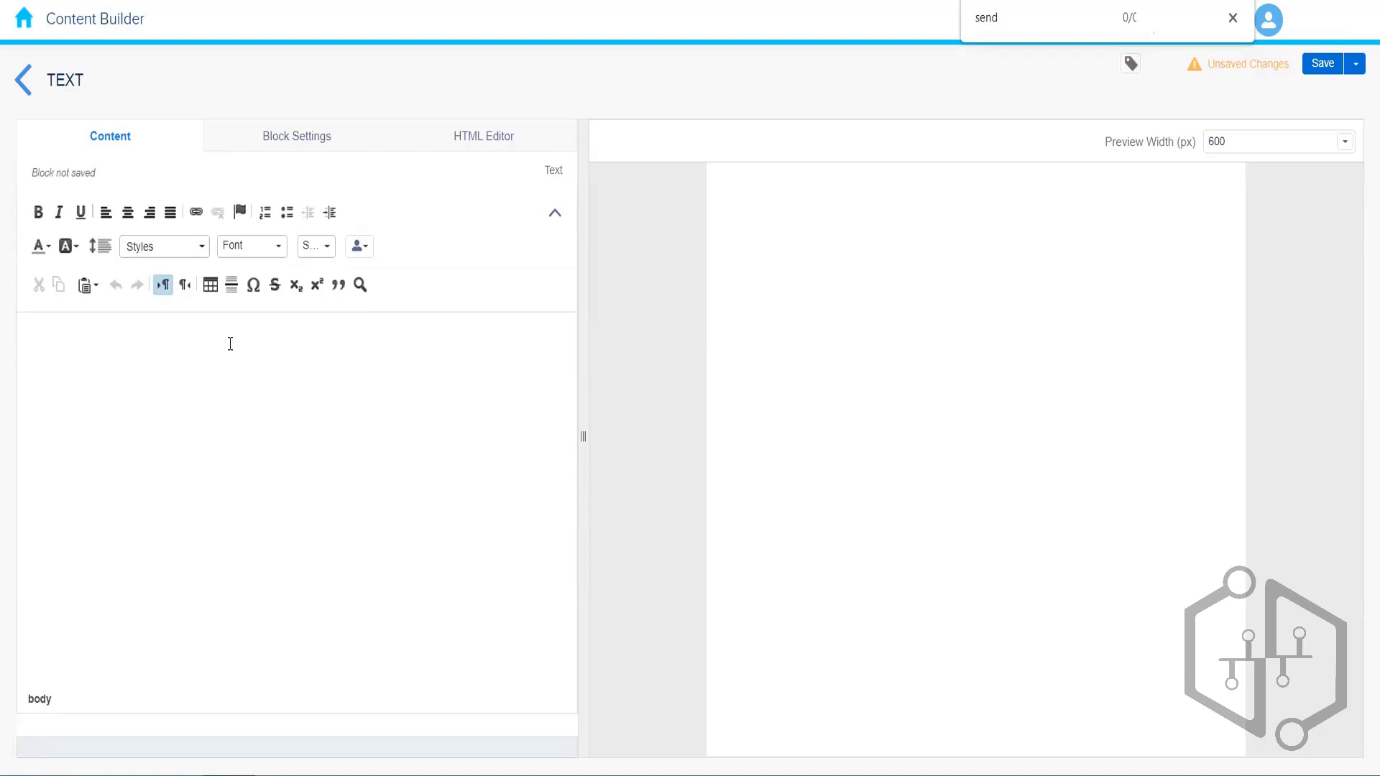
text(Hello Customer Name)
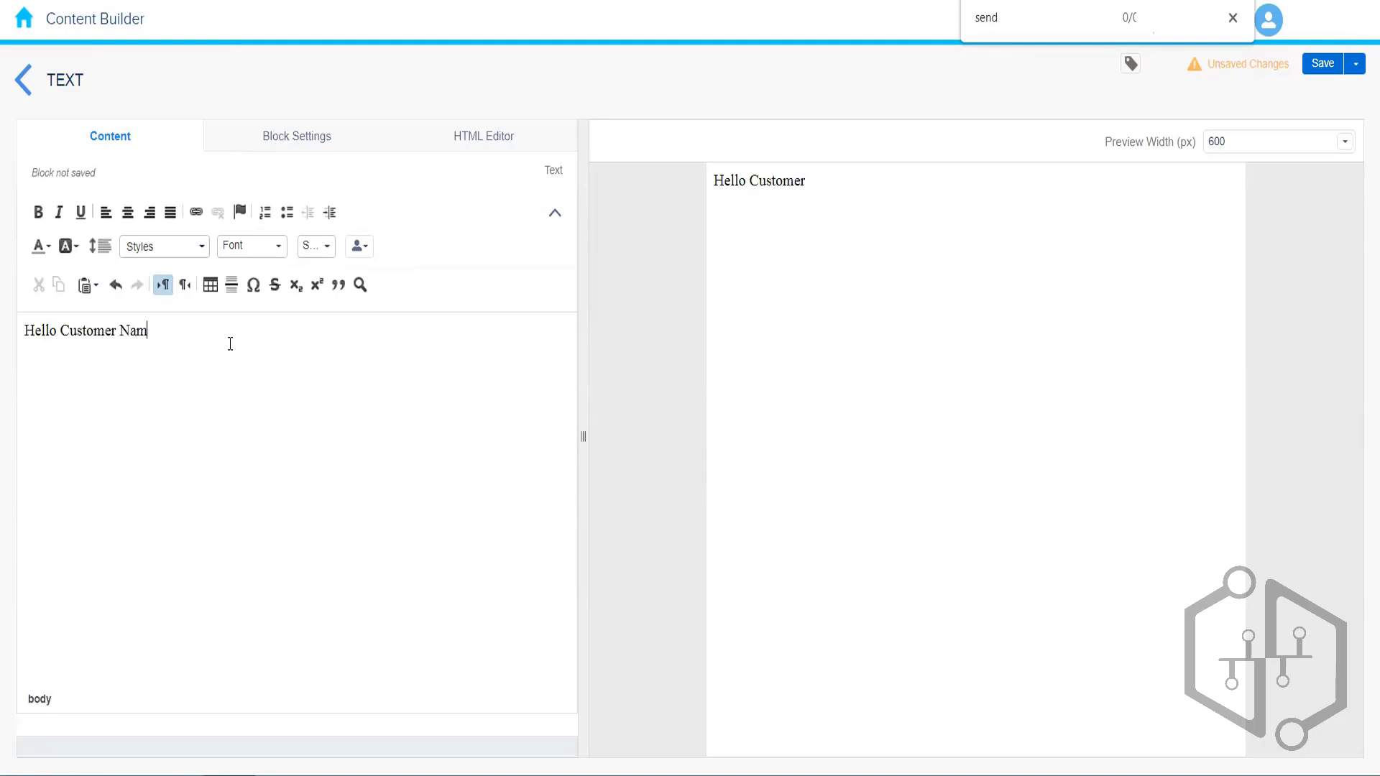
key(BackSpace)
key(BackSpace)
key(BackSpace)
key(BackSpace)
text(,)
Step: Look over the available personalization attributes and replace "Customer" in the greeting with the personalization string %%firstname%%
double_click(87, 330)
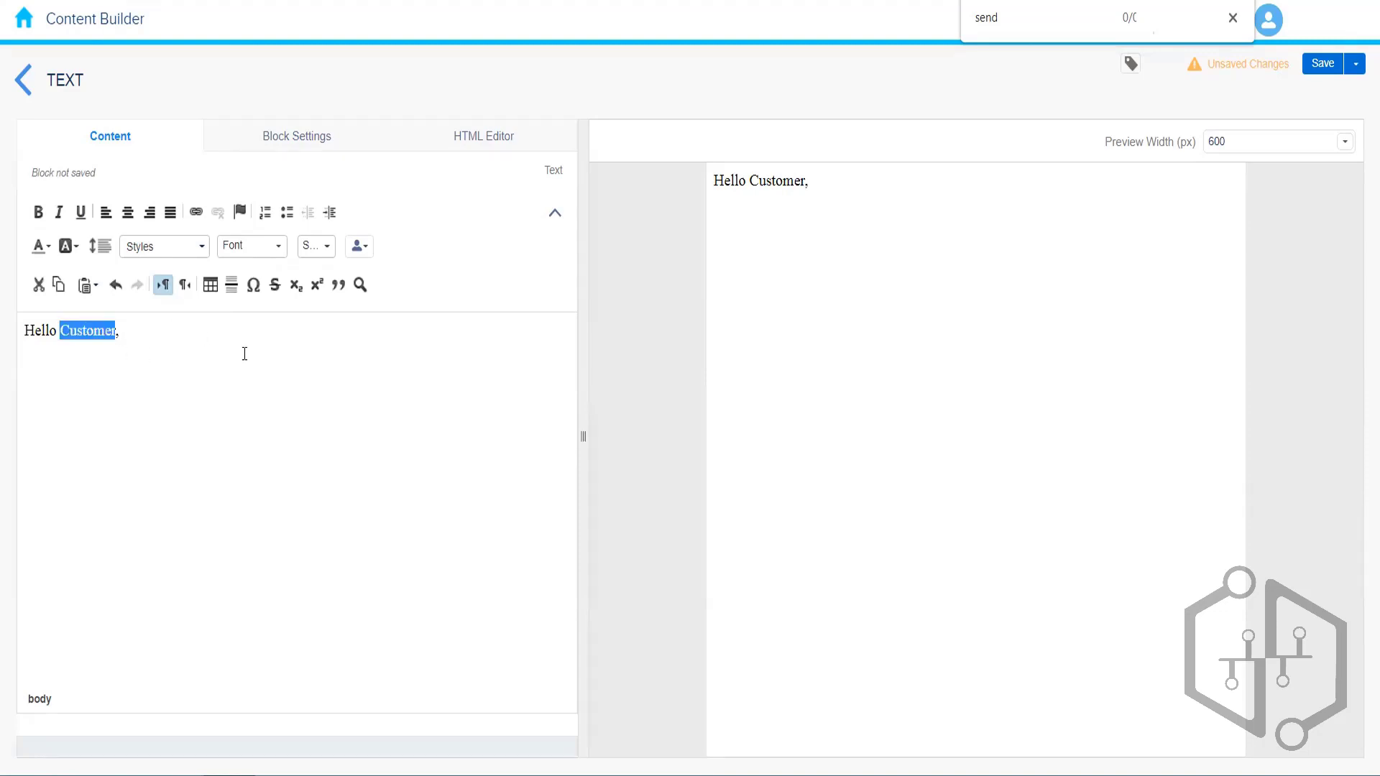
key(BackSpace)
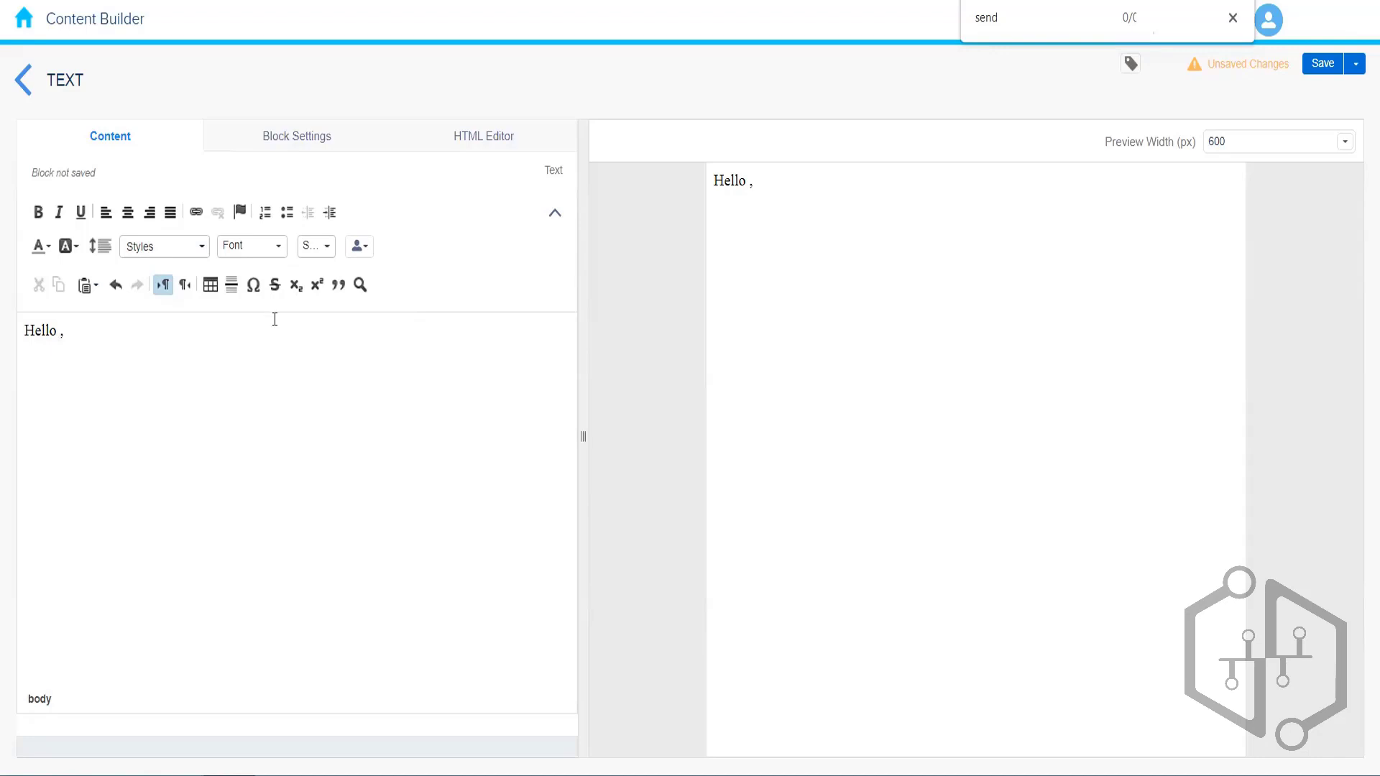
click(358, 251)
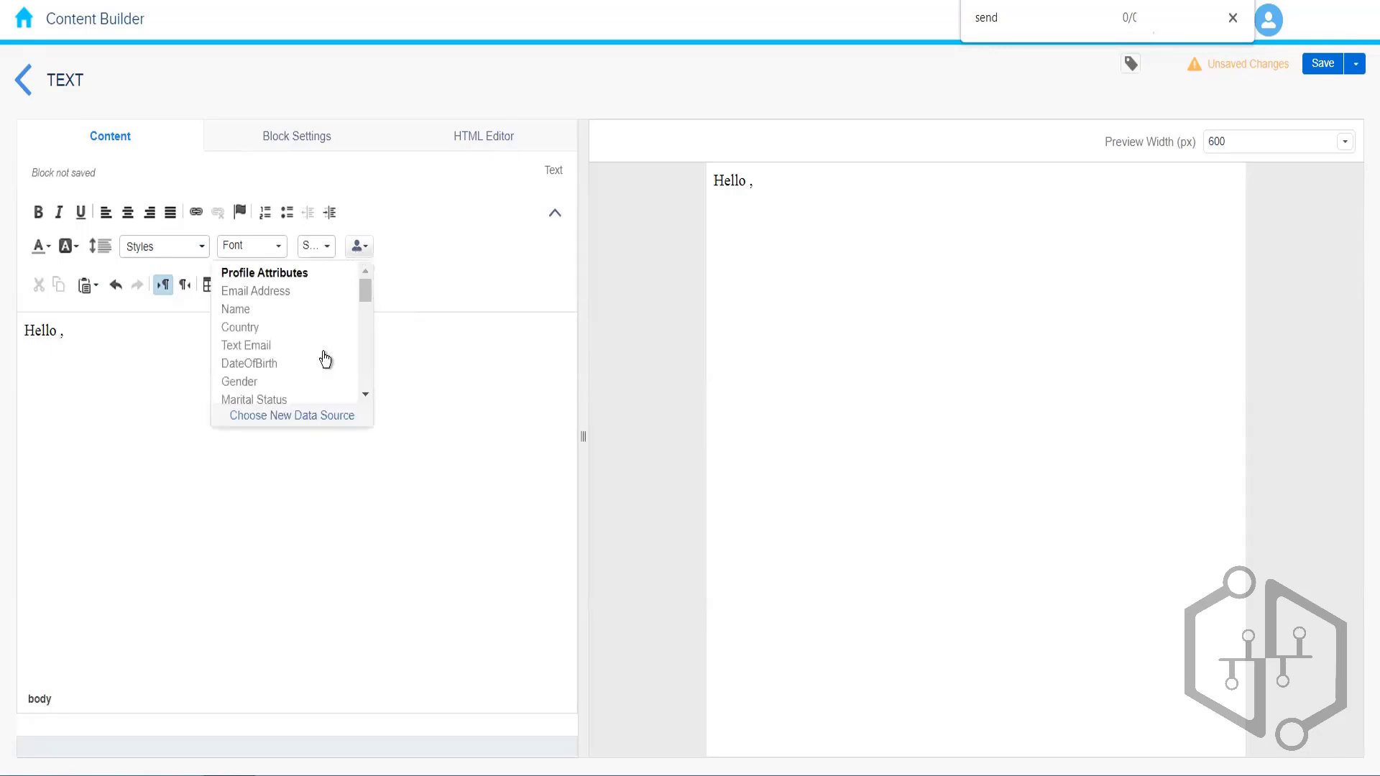
drag(364, 296, 364, 258)
click(64, 333)
text(%%fir)
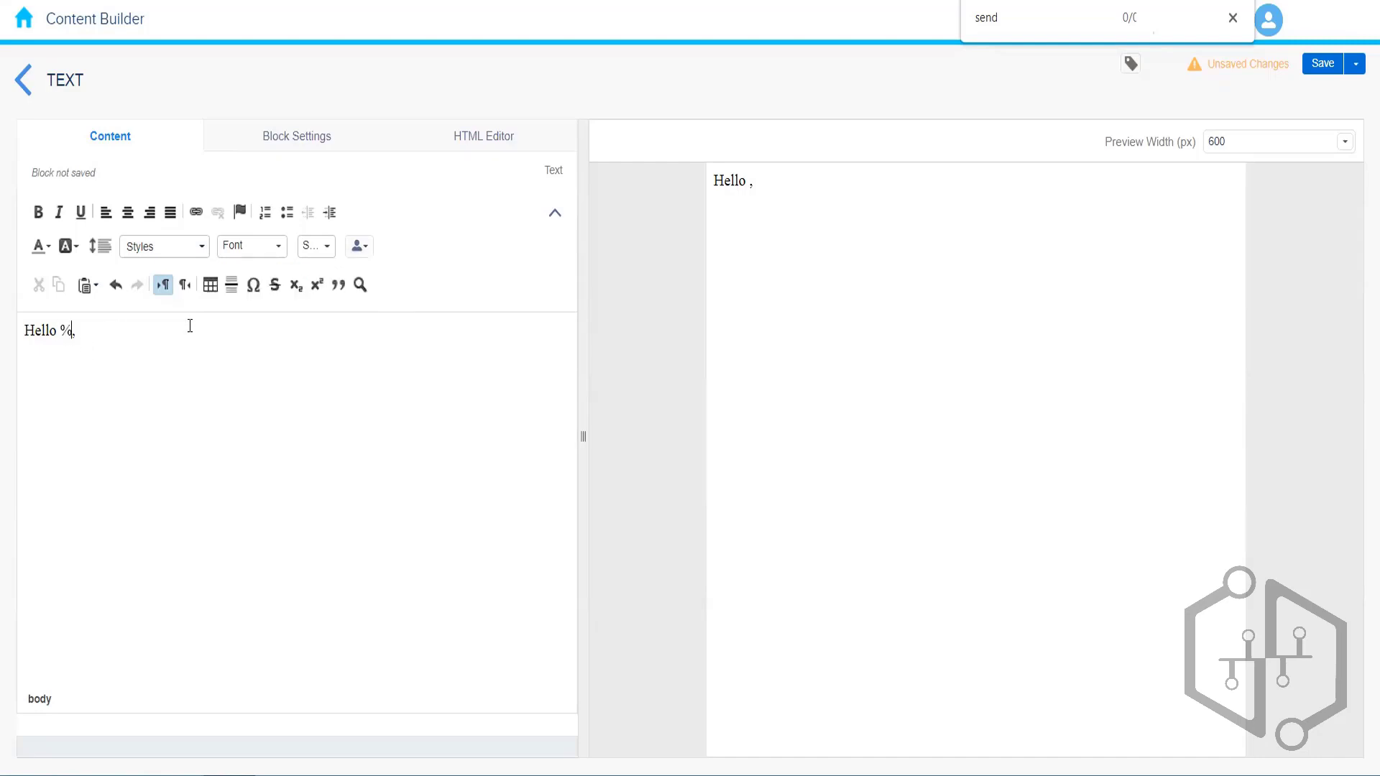
text(stname%%)
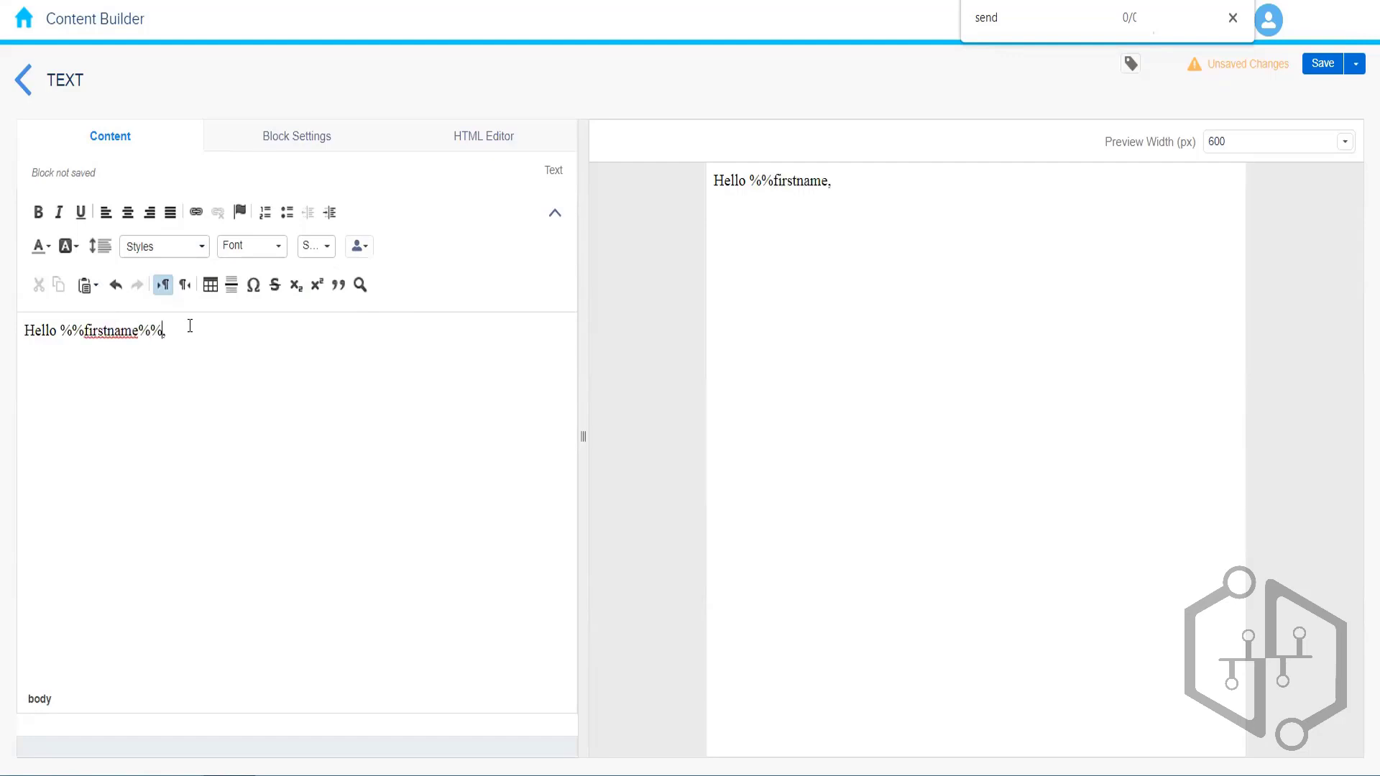
Step: Below the greeting, write "Thank you for shopping with us. We would like to let you know that your order is confimed"
click(203, 333)
key(Return)
text(Thank you)
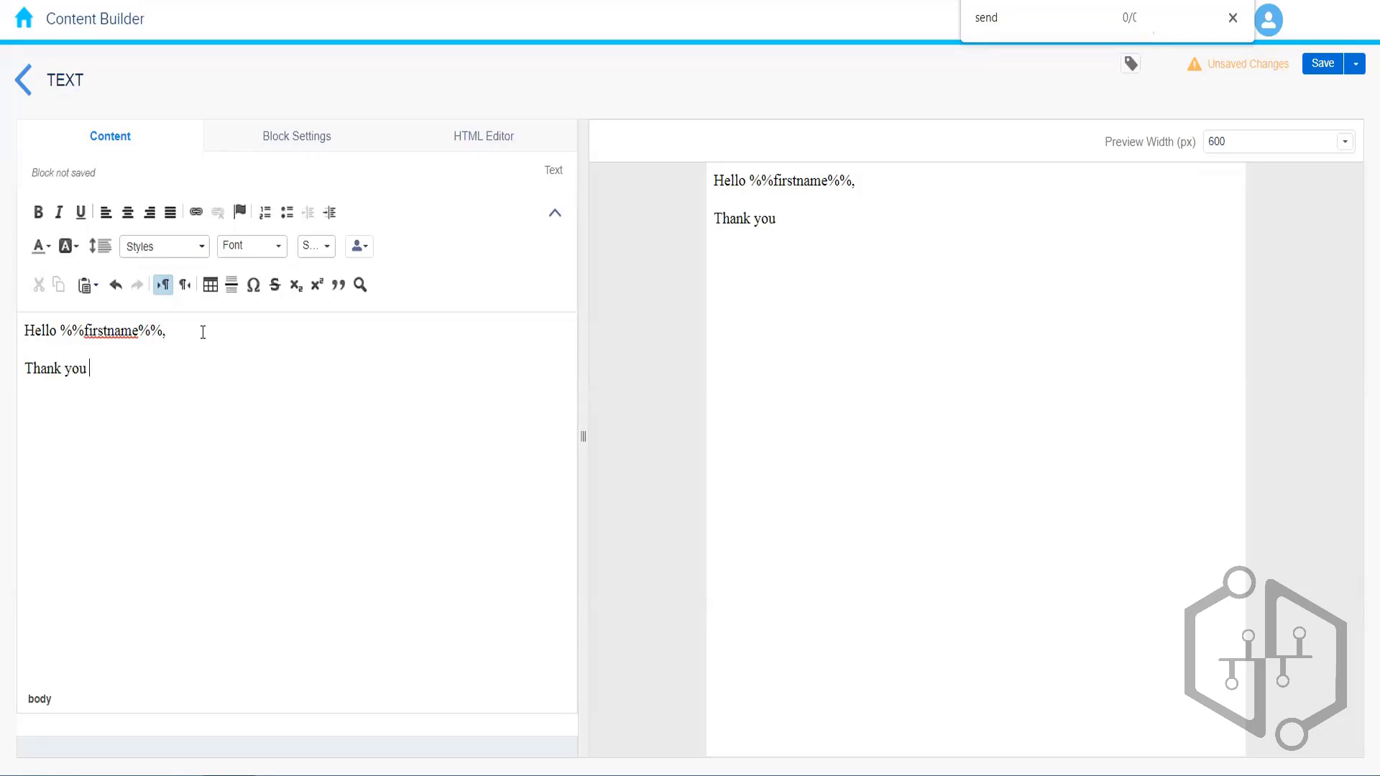
text( for shopping with )
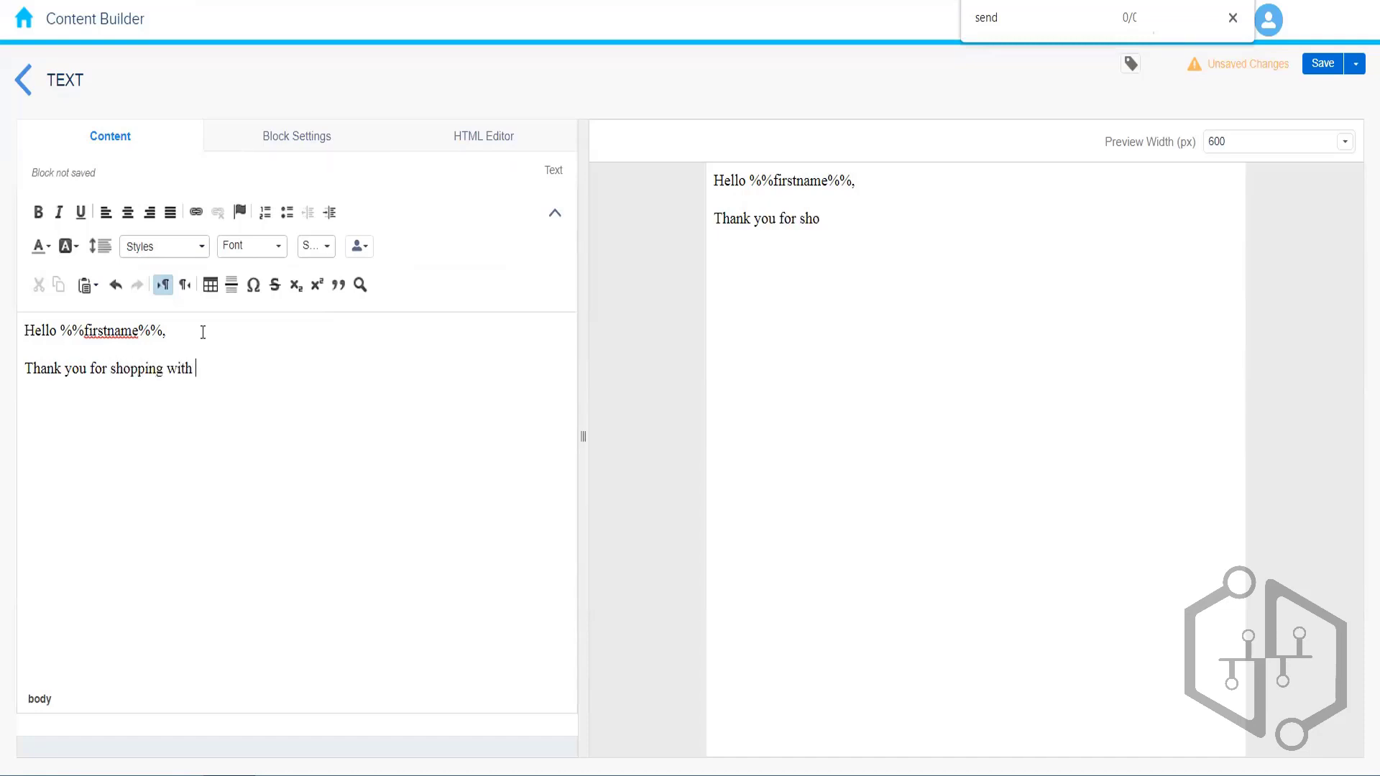
text(us. We)
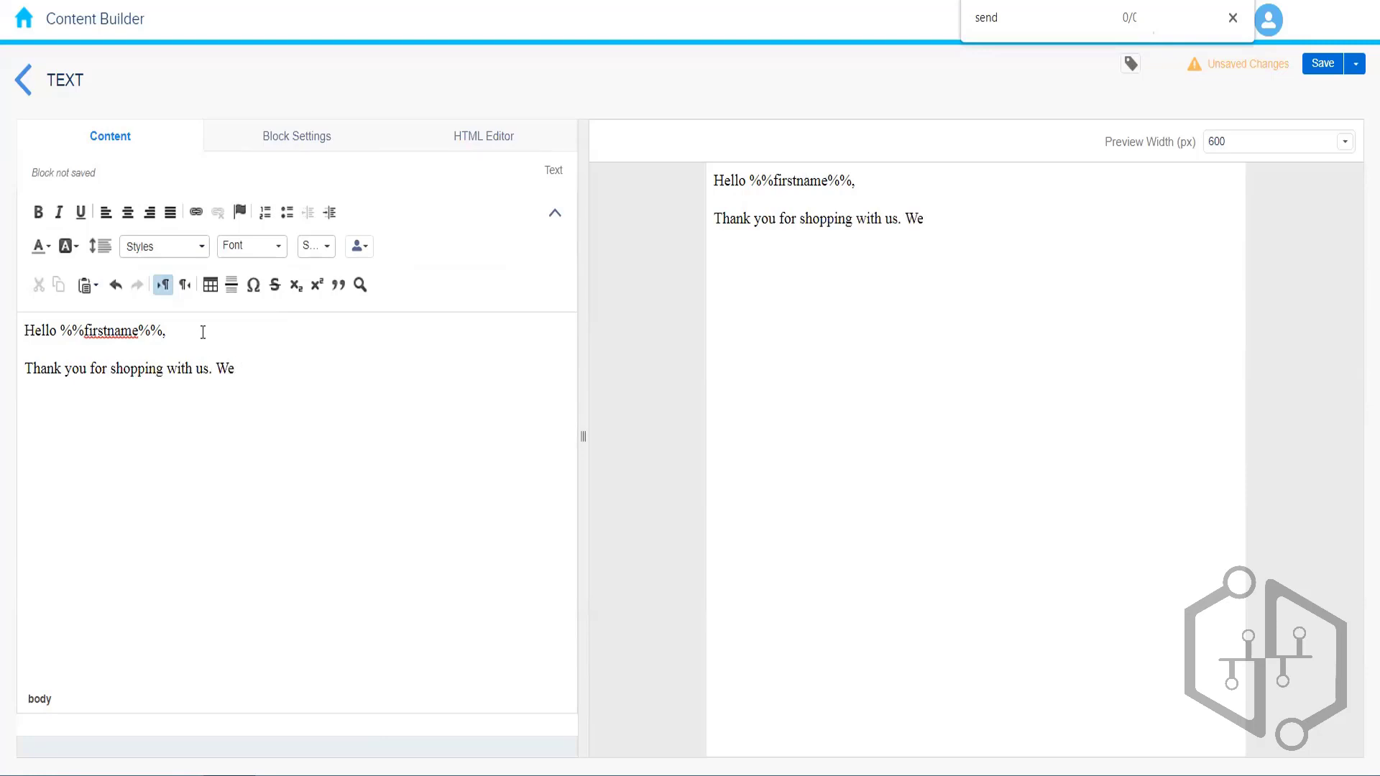
text( would like )
text(t)
key(BackSpace)
text(t)
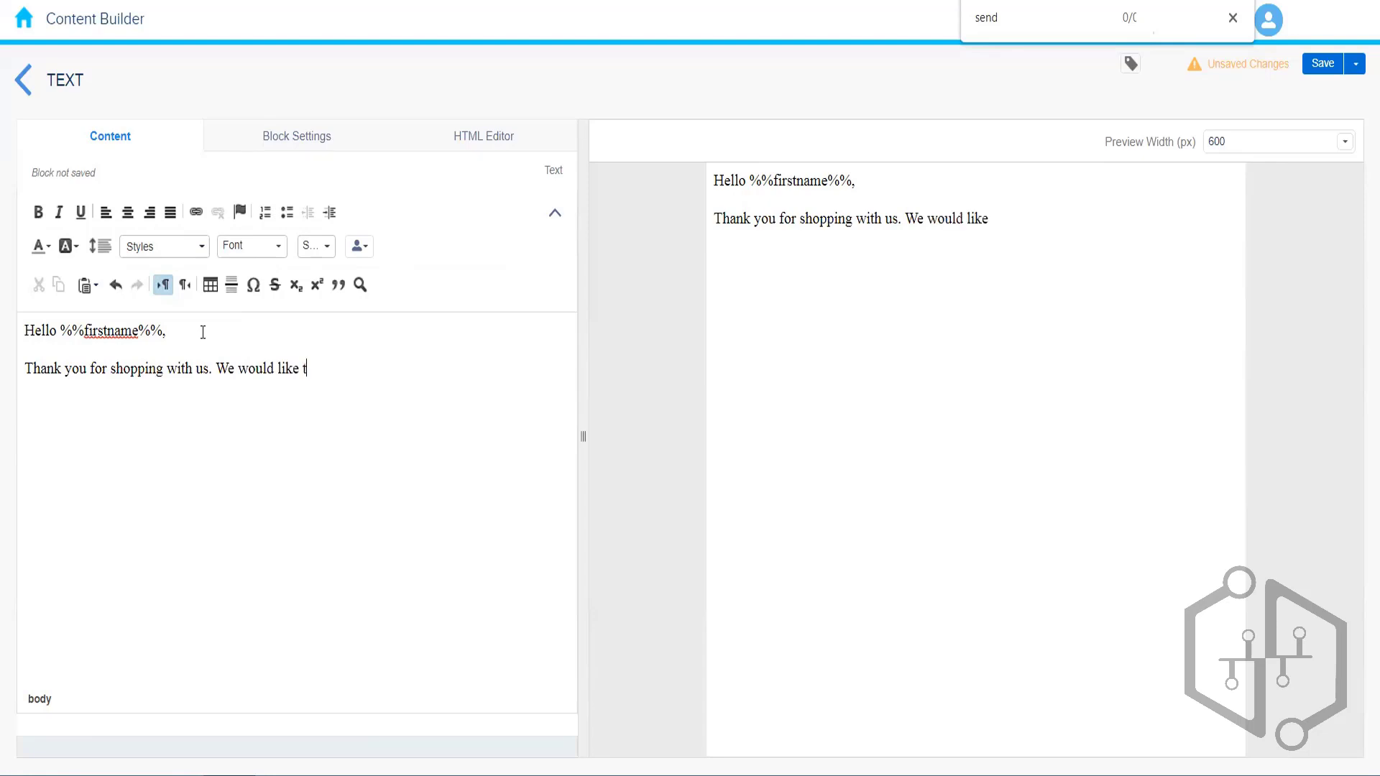
text(o let you know that)
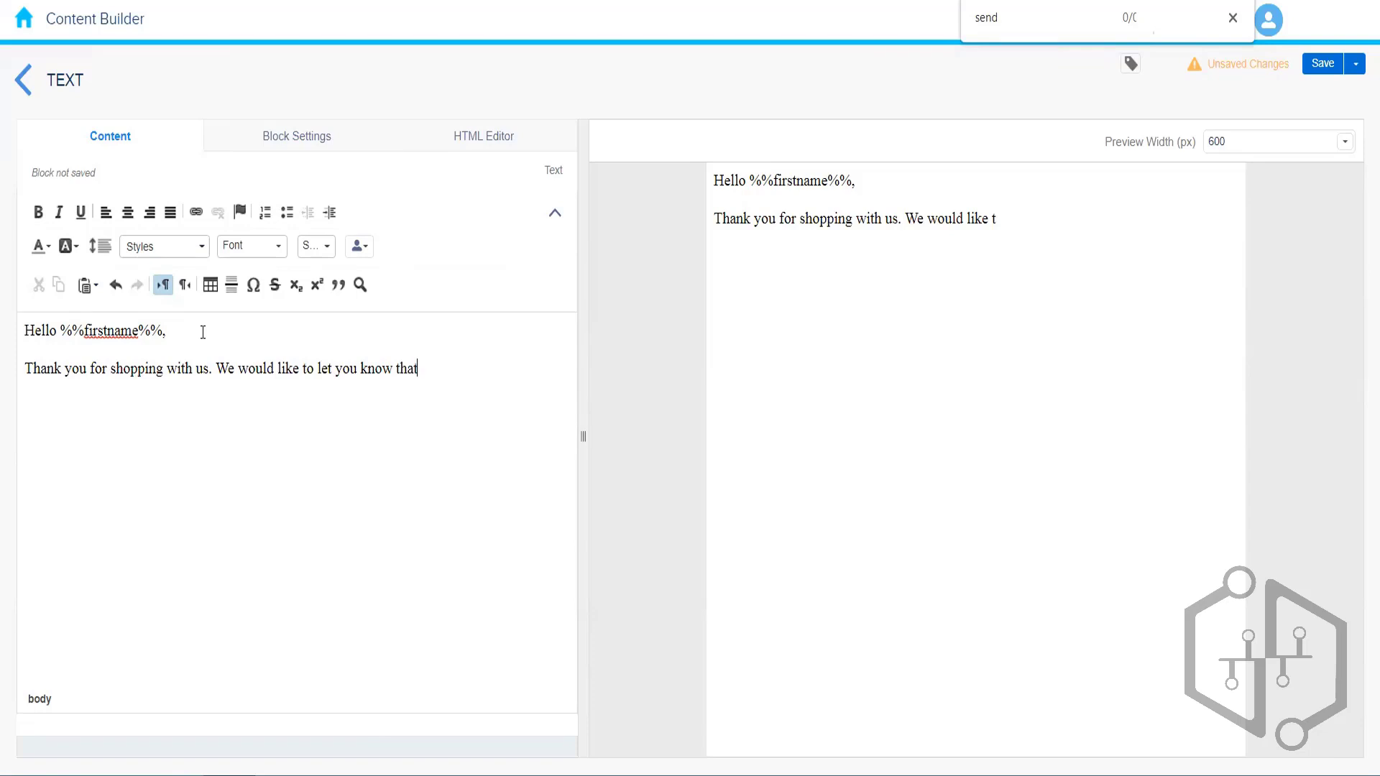
text( u)
key(BackSpace)
text(your )
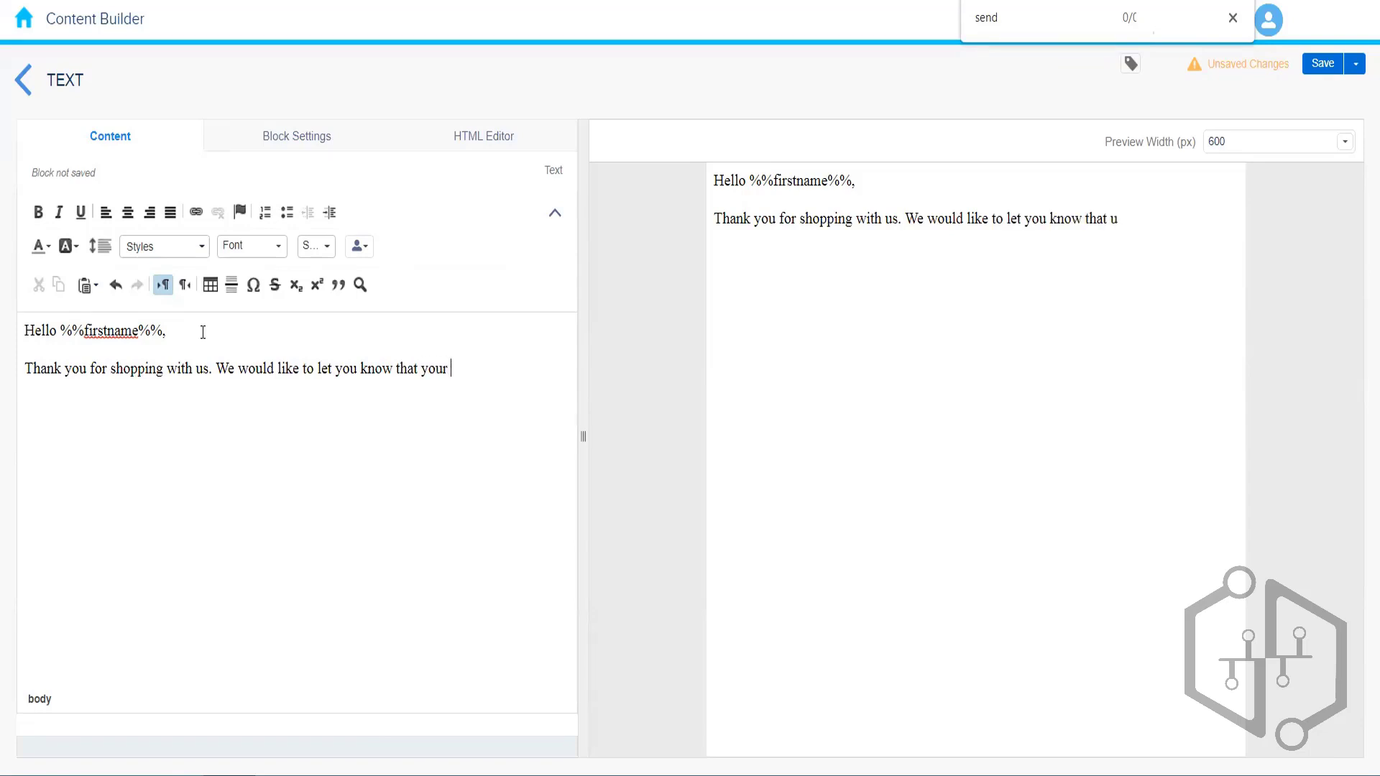
text(order is confimed)
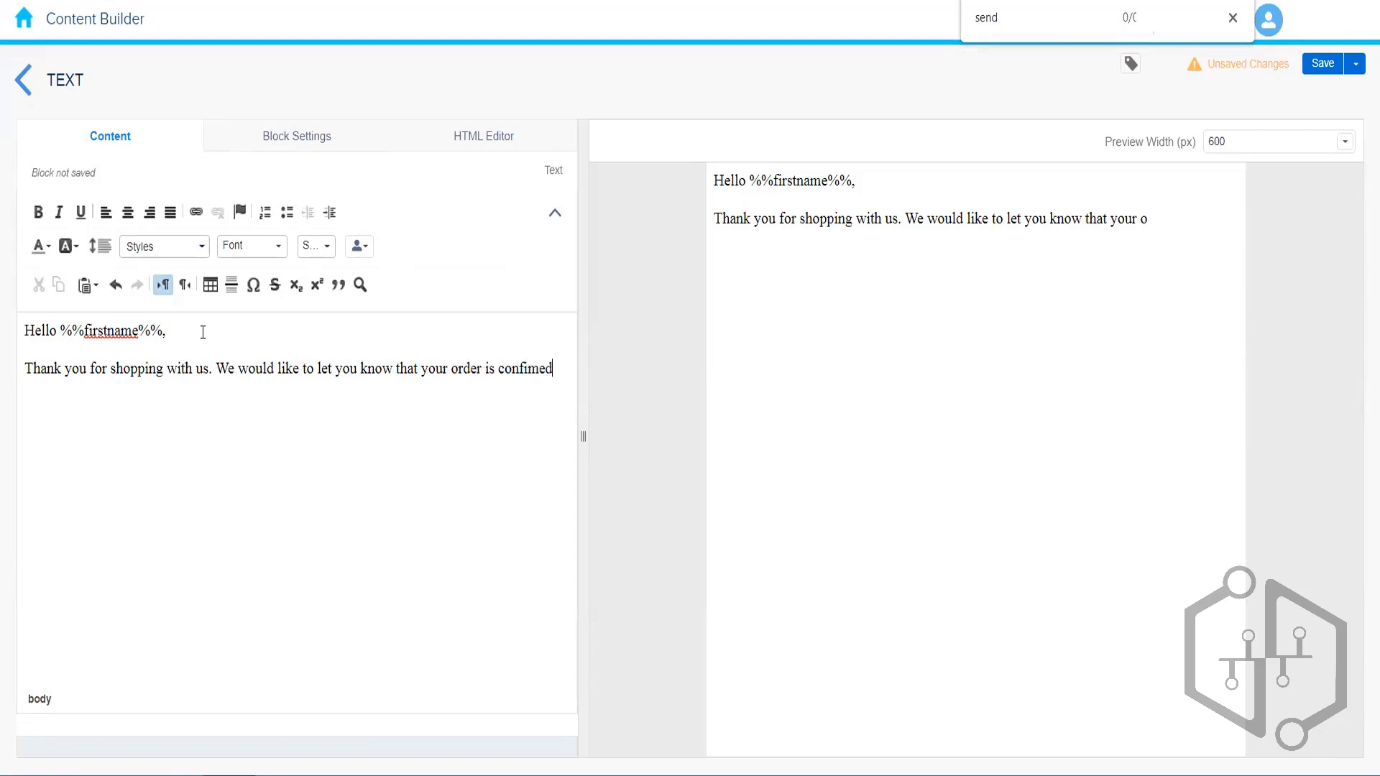
Step: End the order confirmation sentence with a period and correct the misspelled word to "confirmed"
text(.)
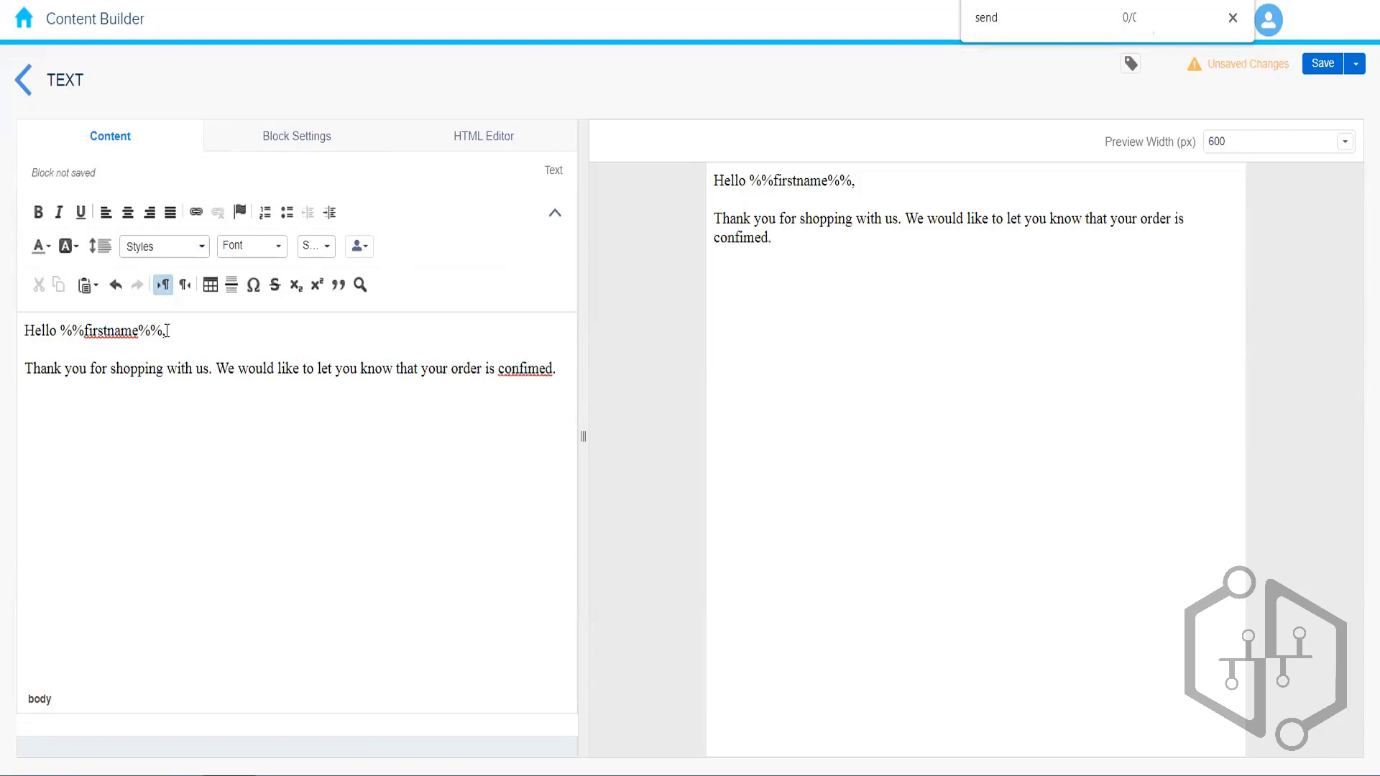
click(530, 369)
text(r)
click(566, 369)
Step: Insert a table with 3 rows and 2 columns below the sentence, with the column headings "Order Number" and "Order Description"
key(Return)
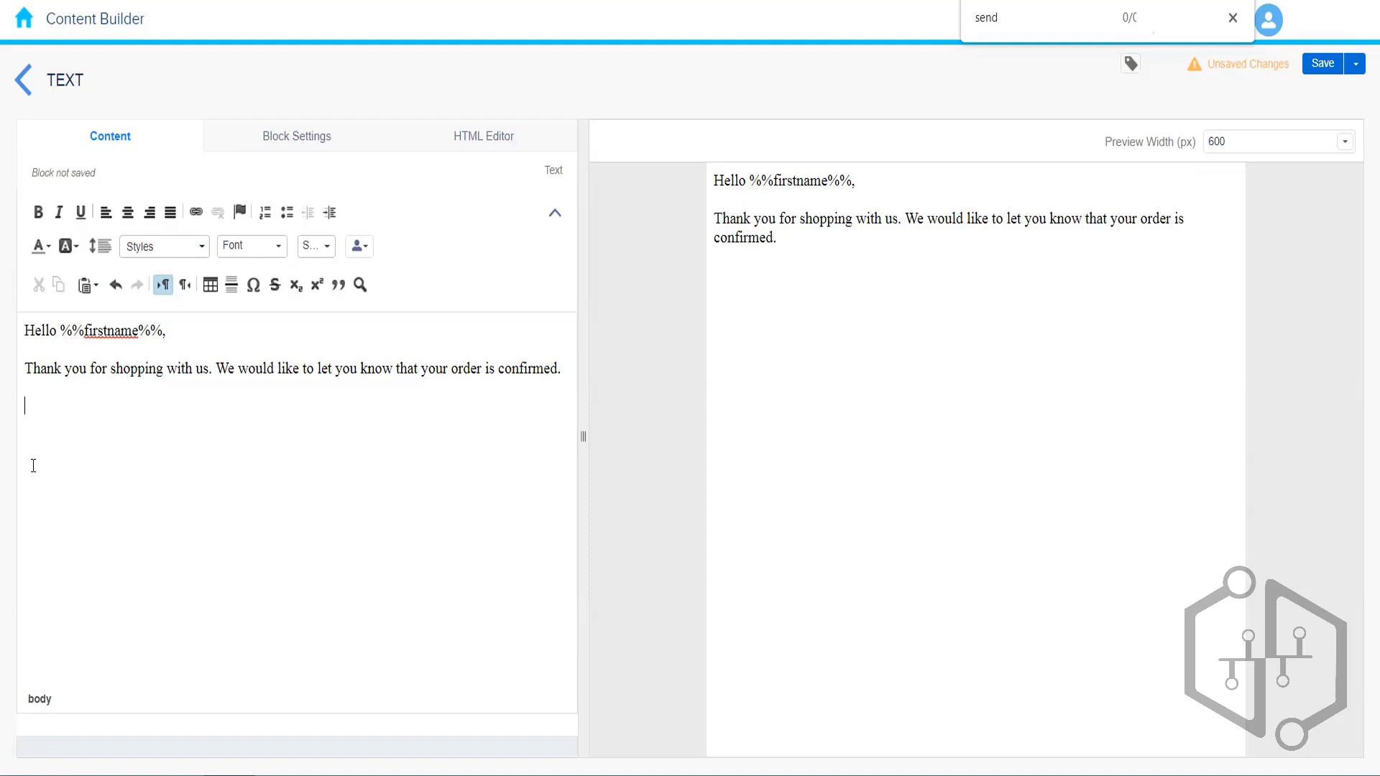
click(207, 286)
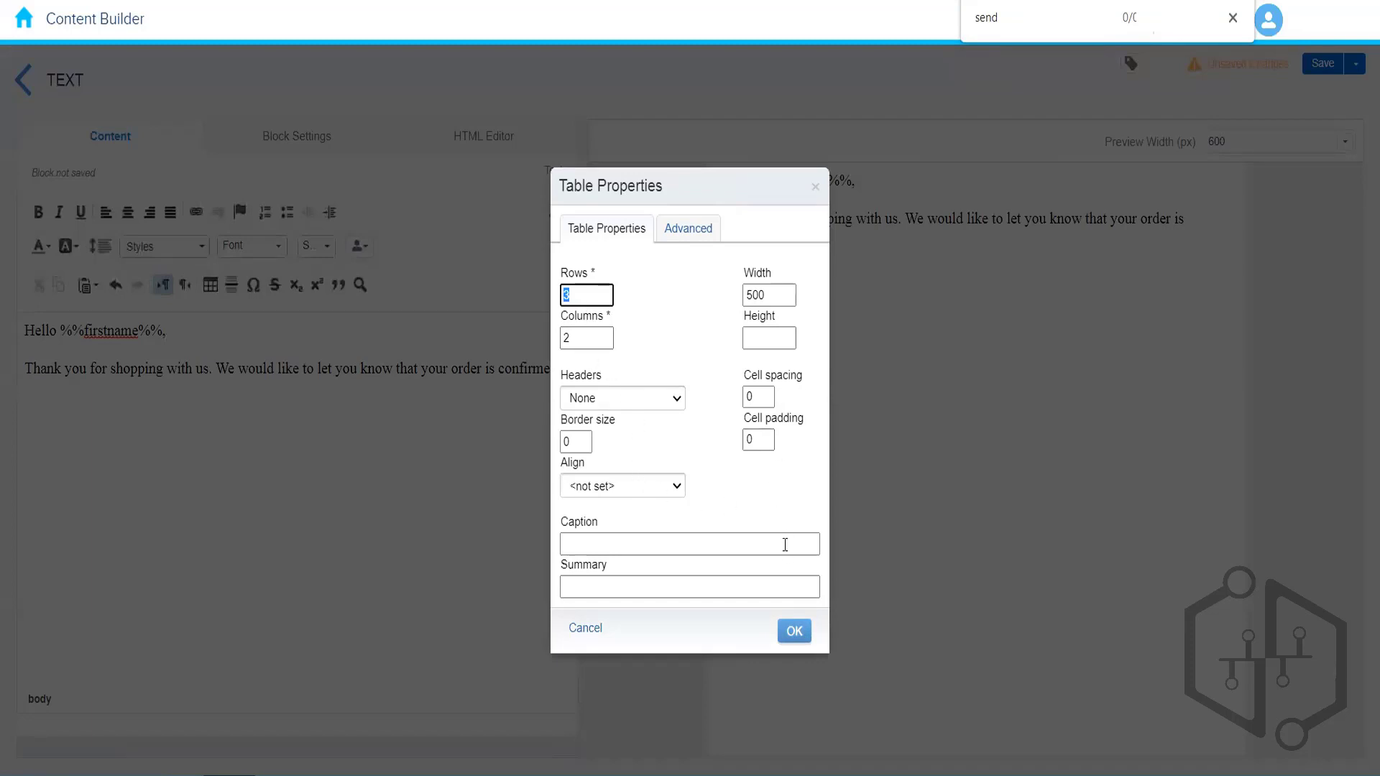
click(795, 632)
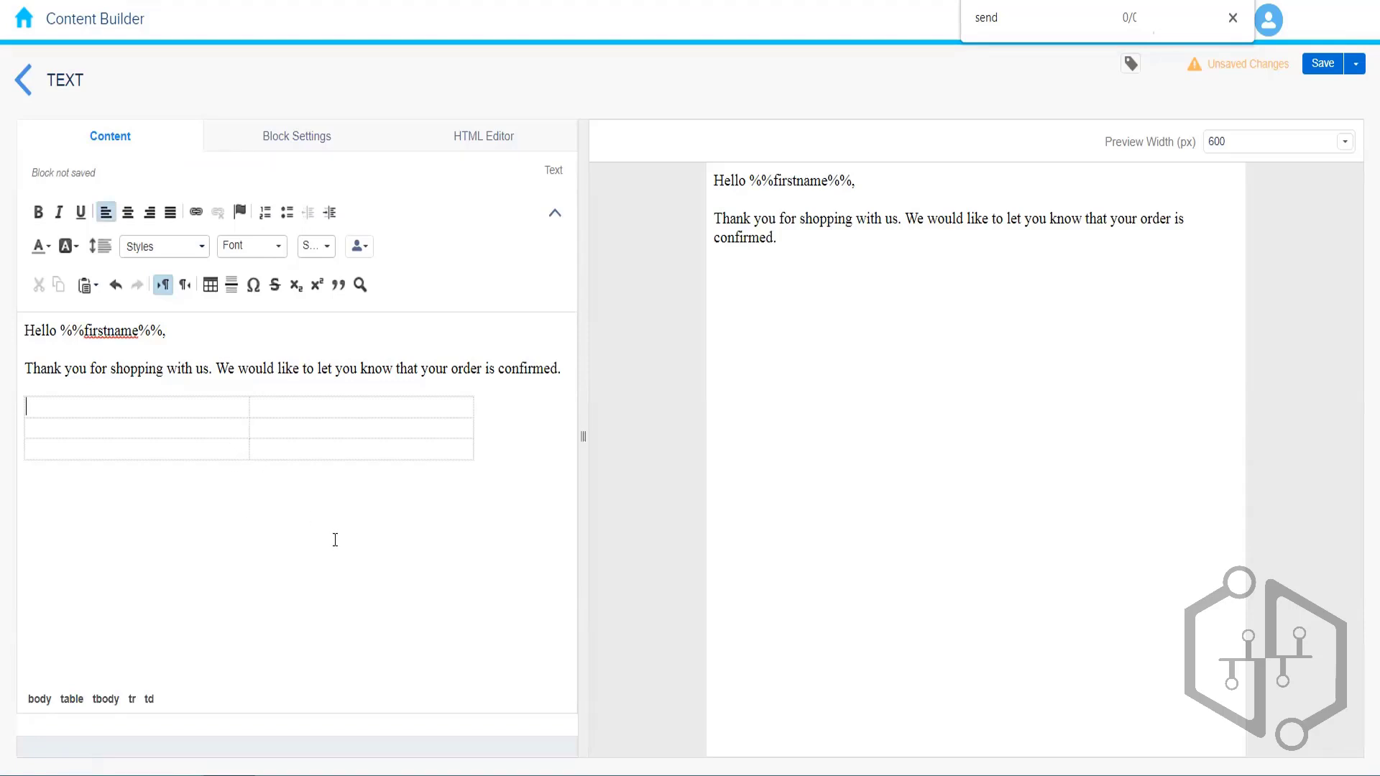
text(Order Number)
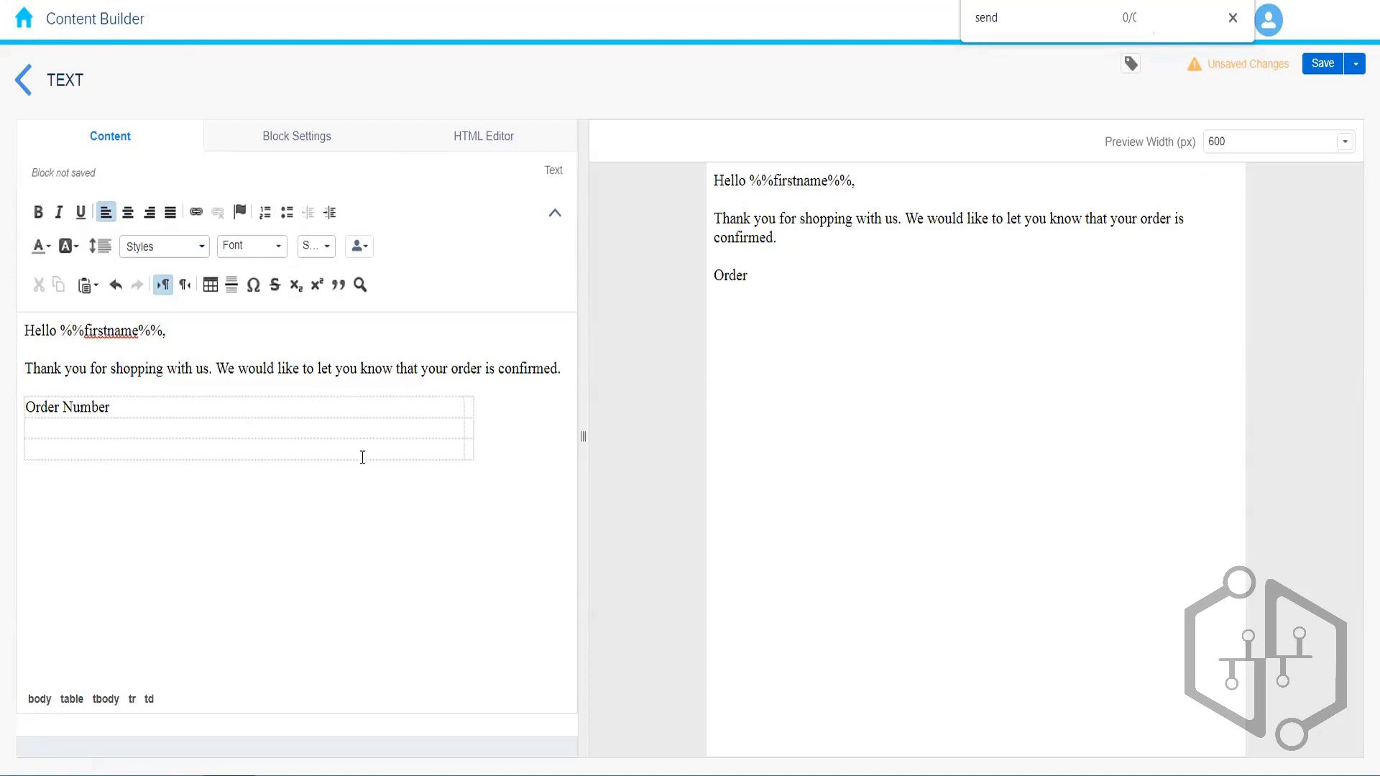
click(471, 409)
text(Order D)
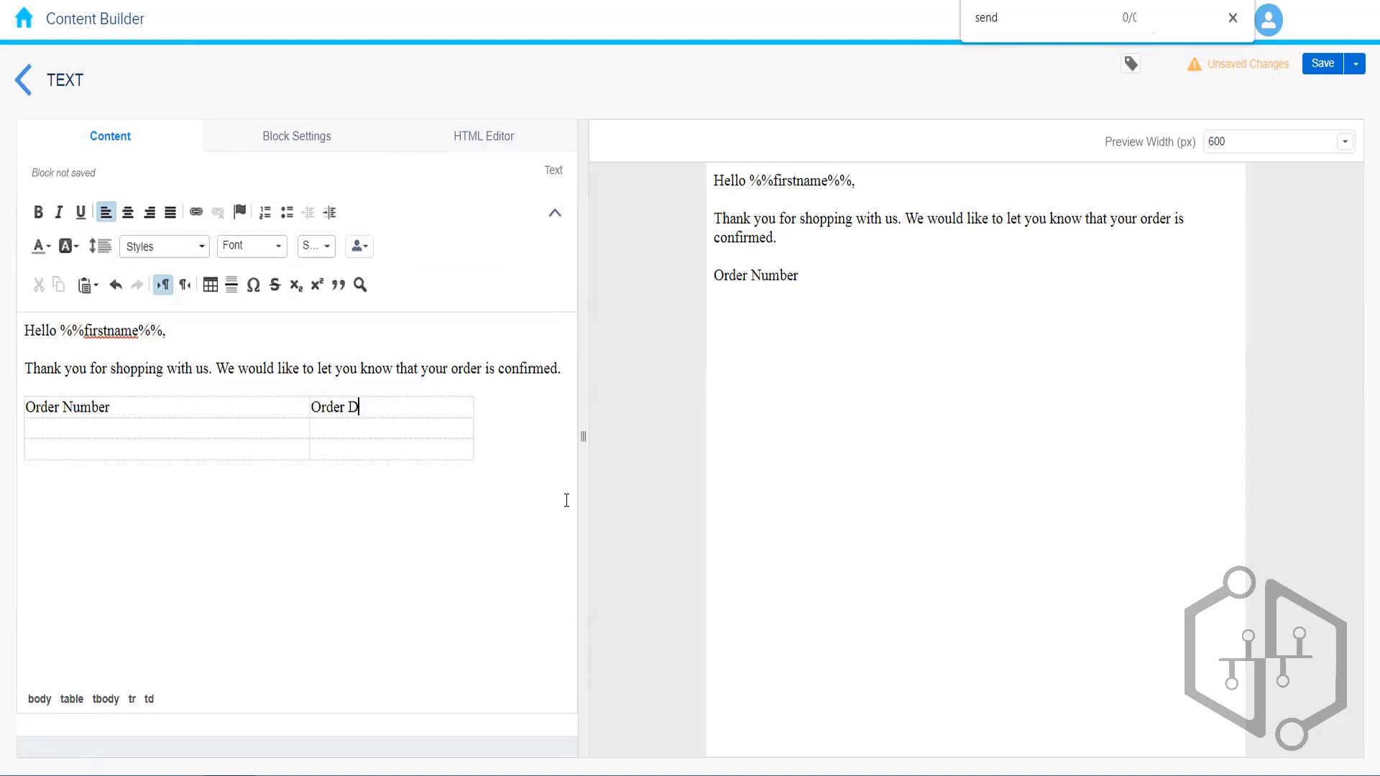
text(escription)
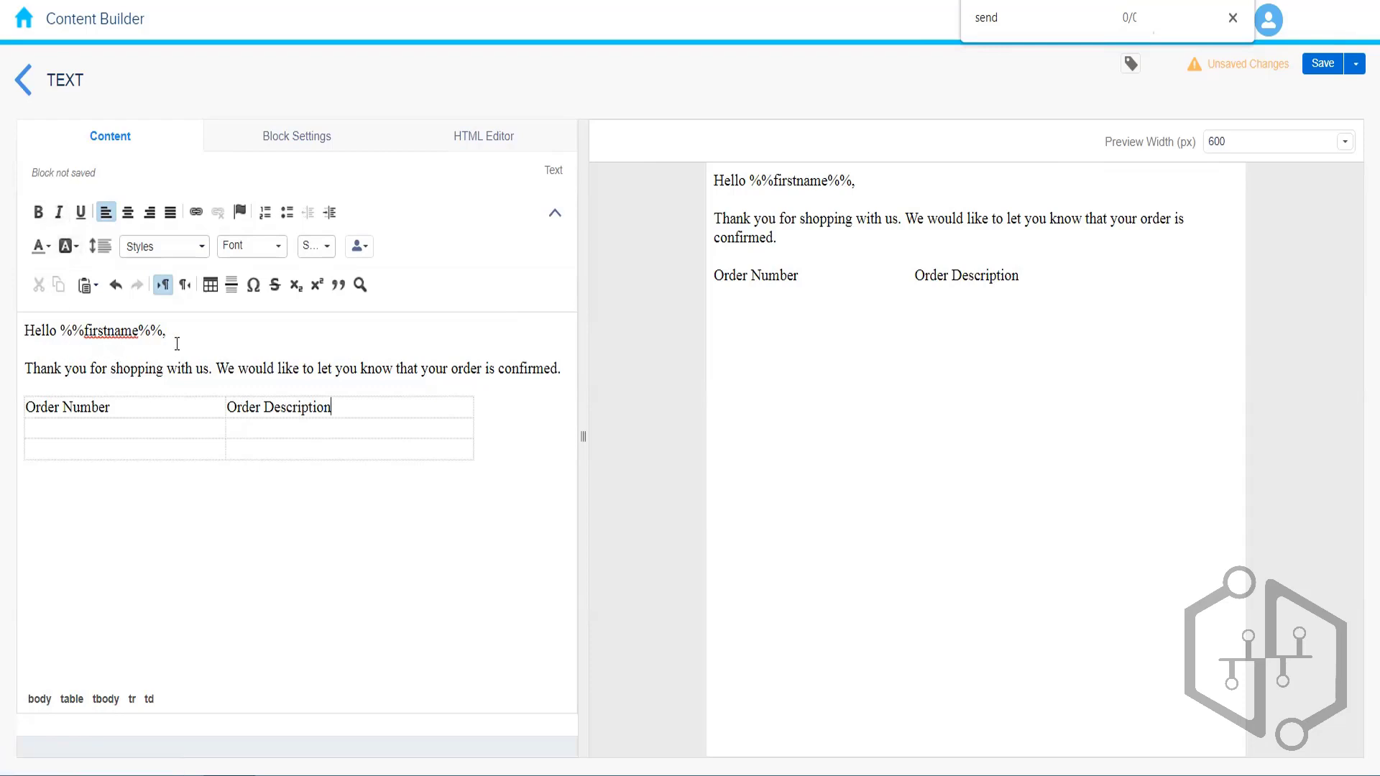
Step: Make the greeting line "Hello %%firstname%%," bold
drag(180, 331, 8, 320)
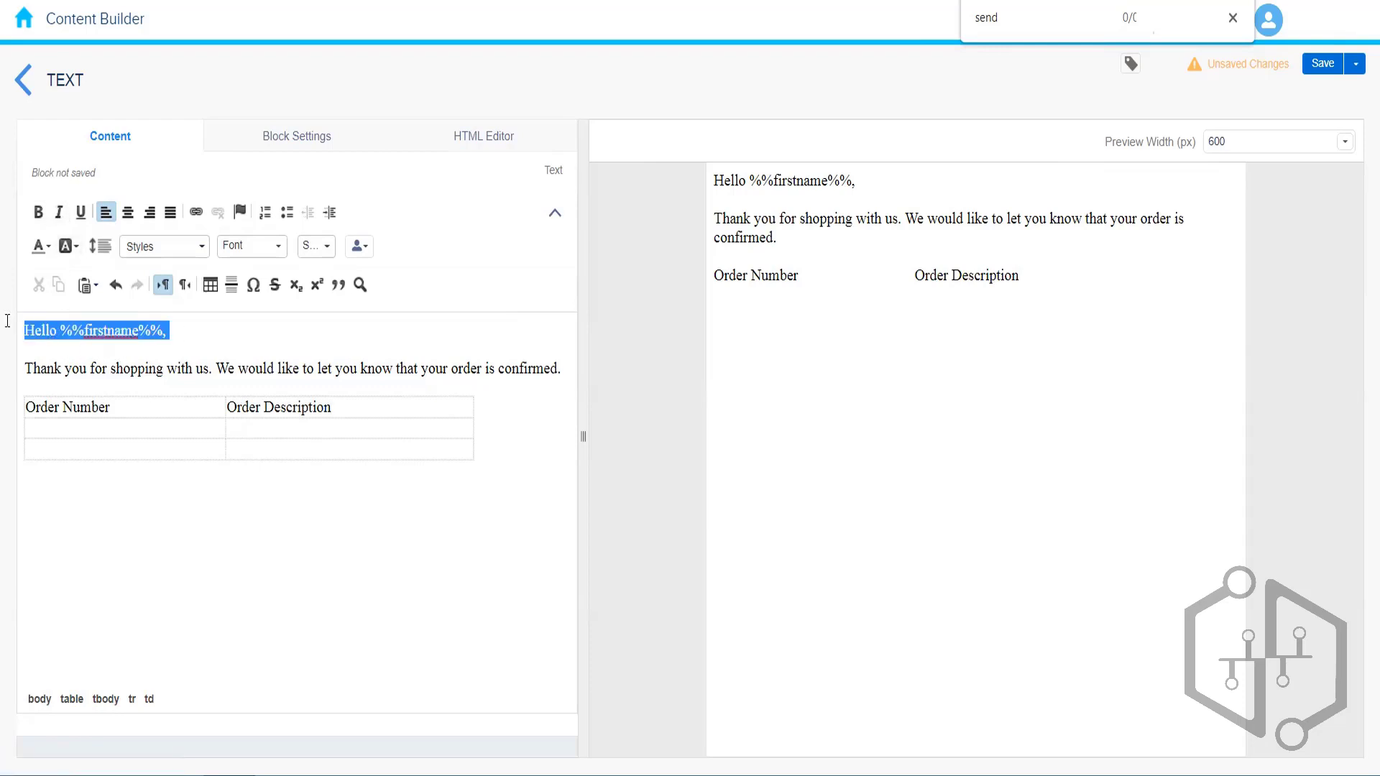
click(37, 215)
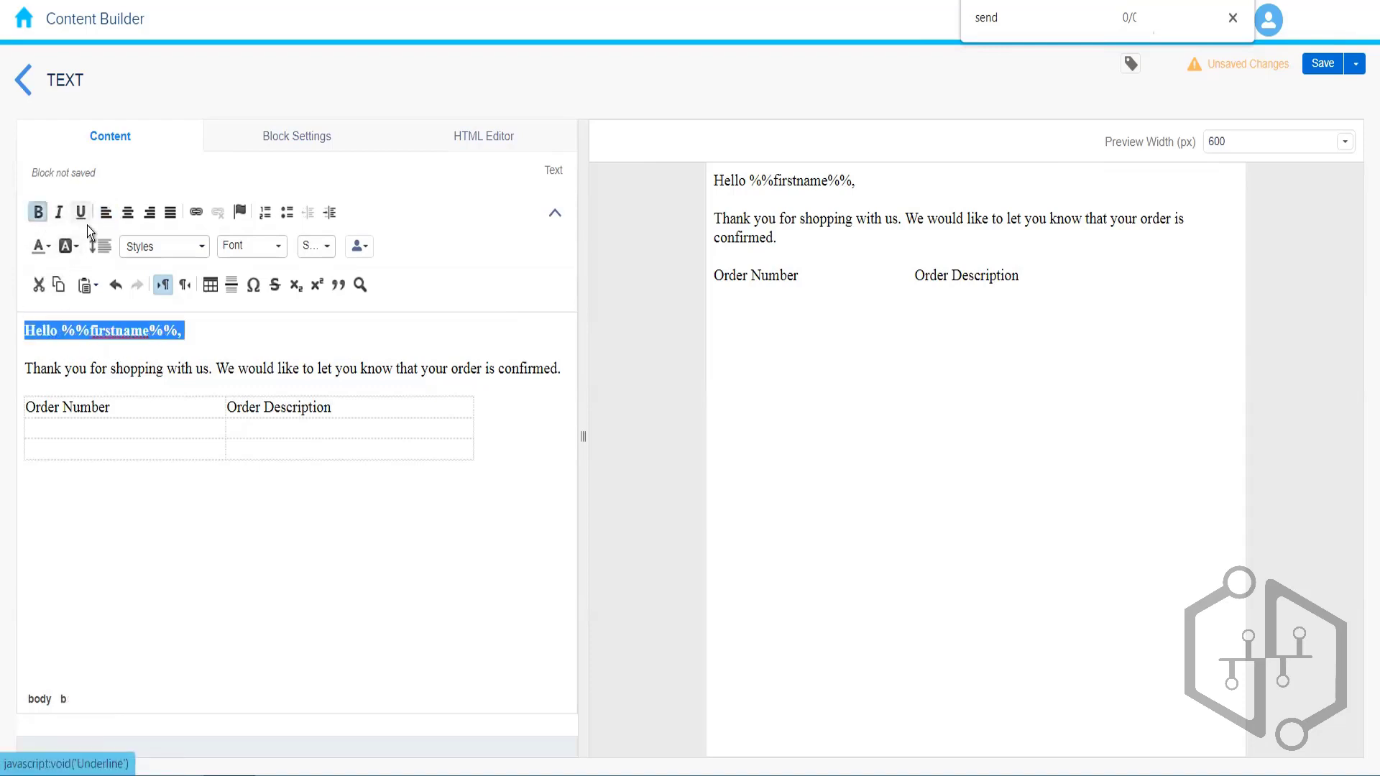
click(210, 328)
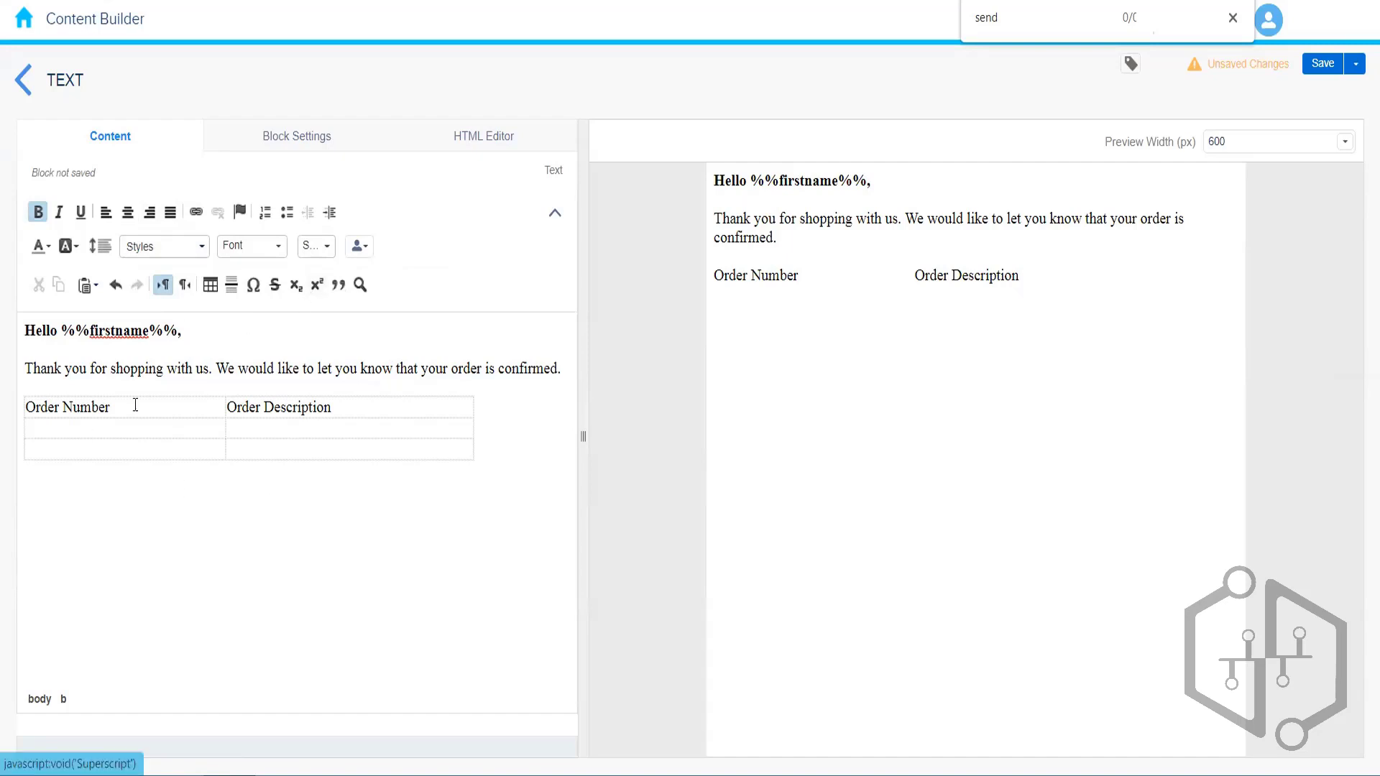
Step: Fill the table's second row with a sample order number and the description "HeadPhones"
click(112, 427)
text(OD-001	)
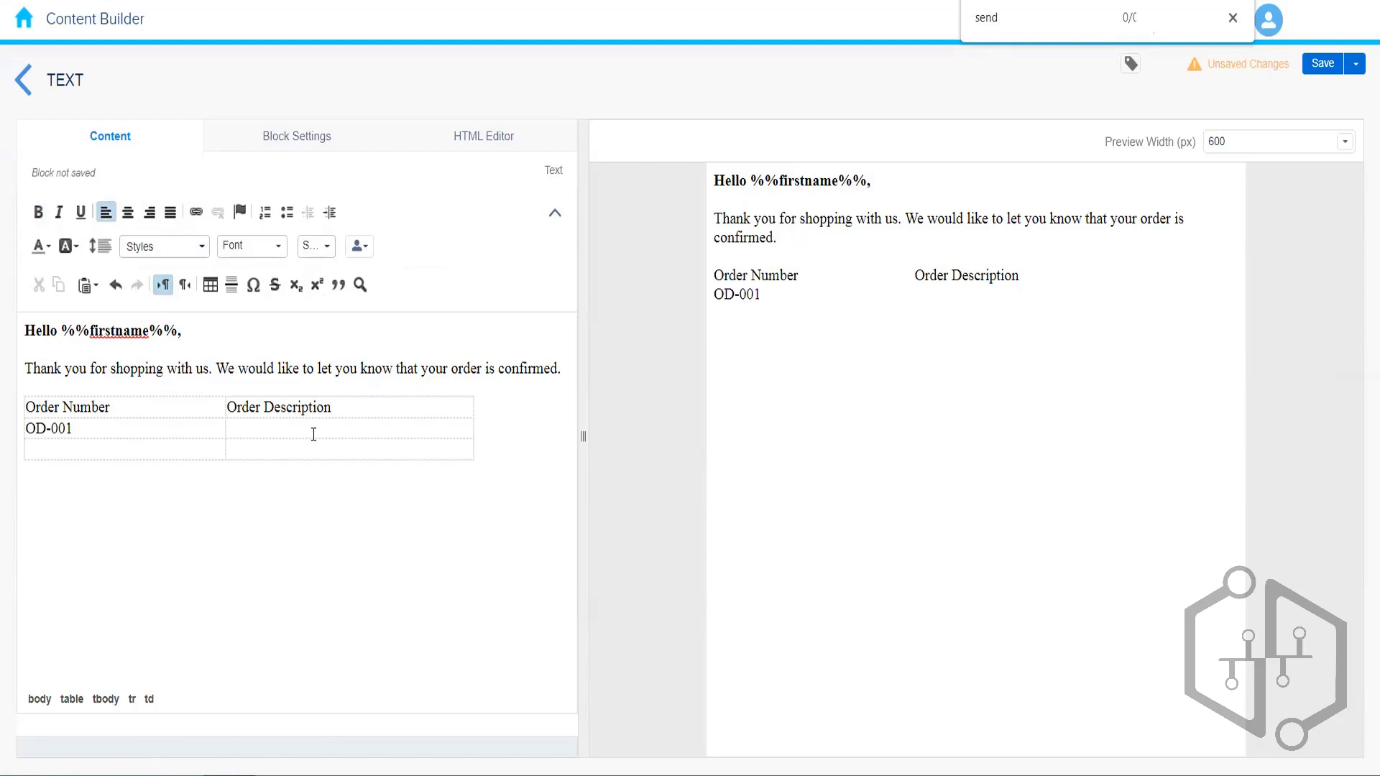
text(HeadPhones)
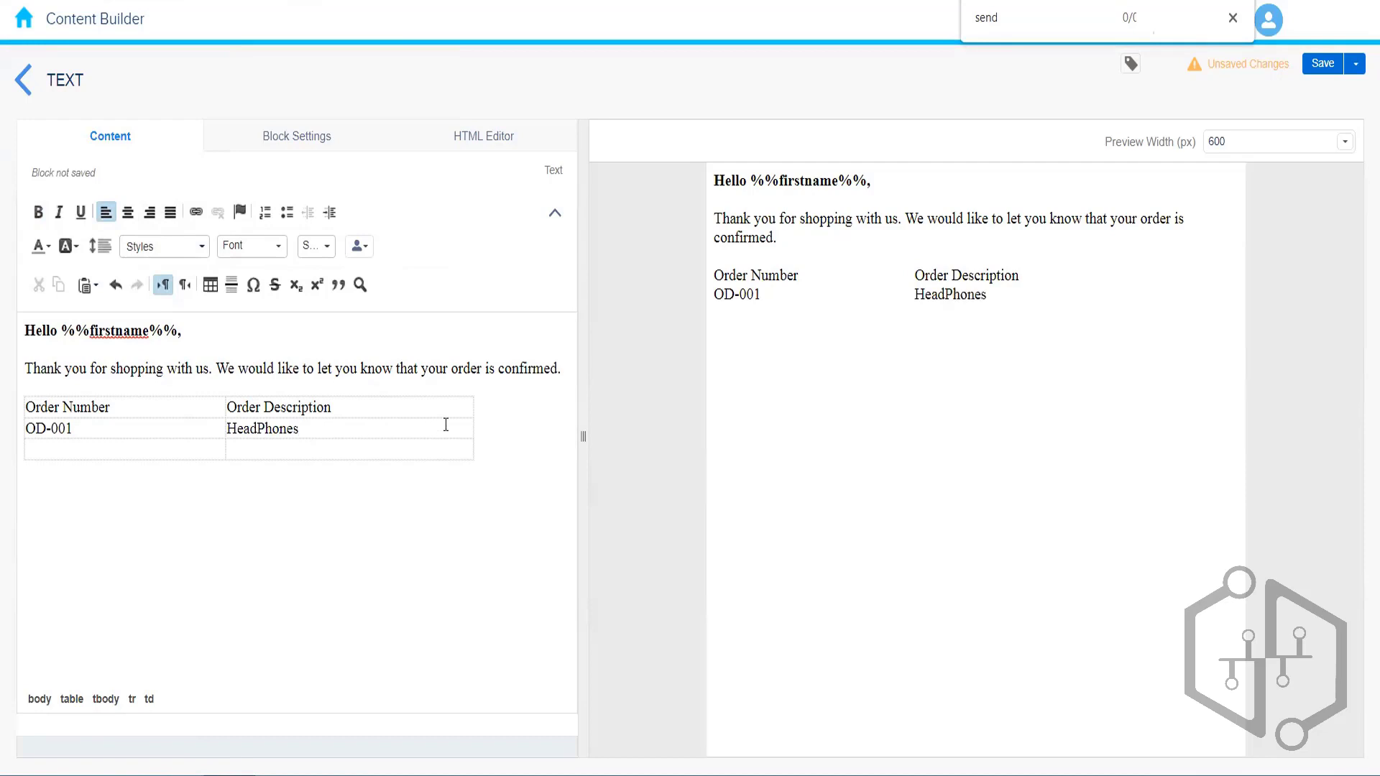
click(311, 143)
click(142, 141)
click(193, 341)
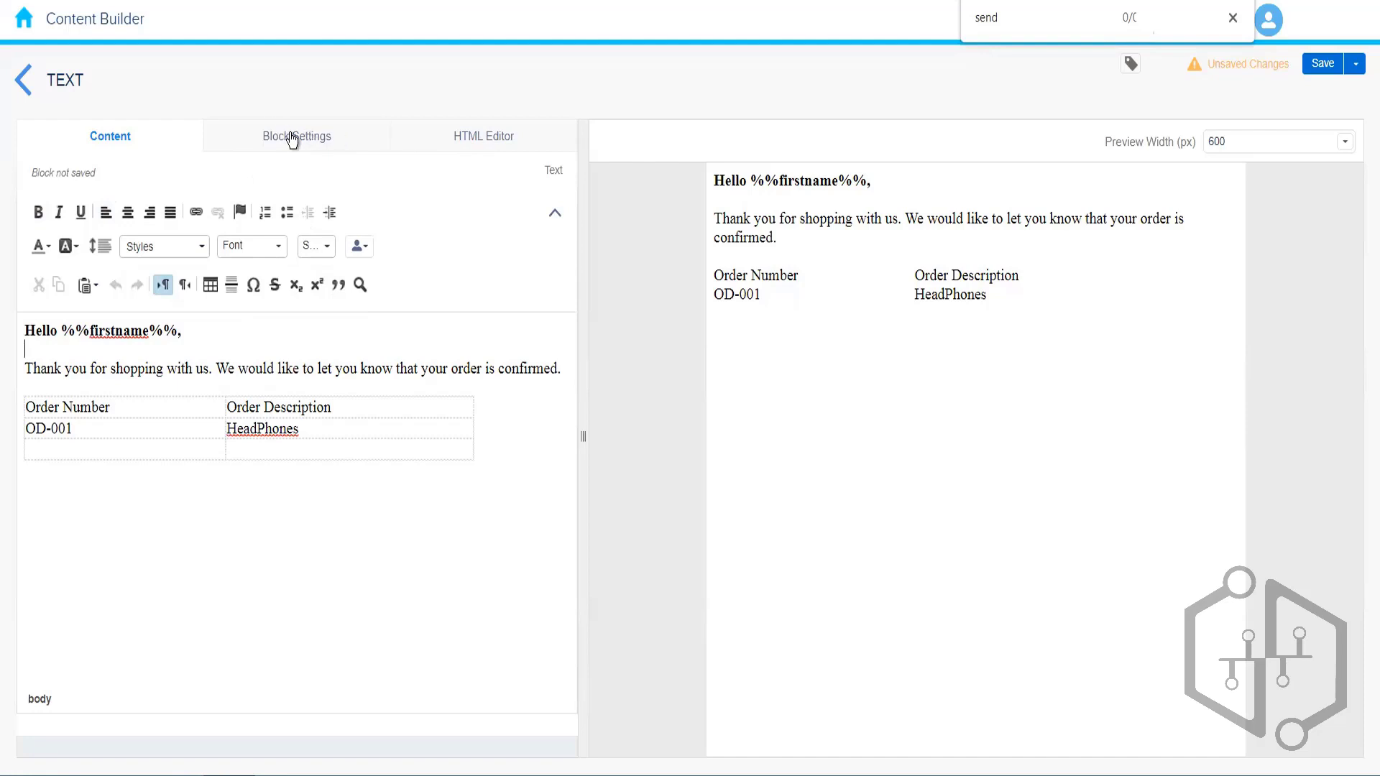
mouse_move(287, 477)
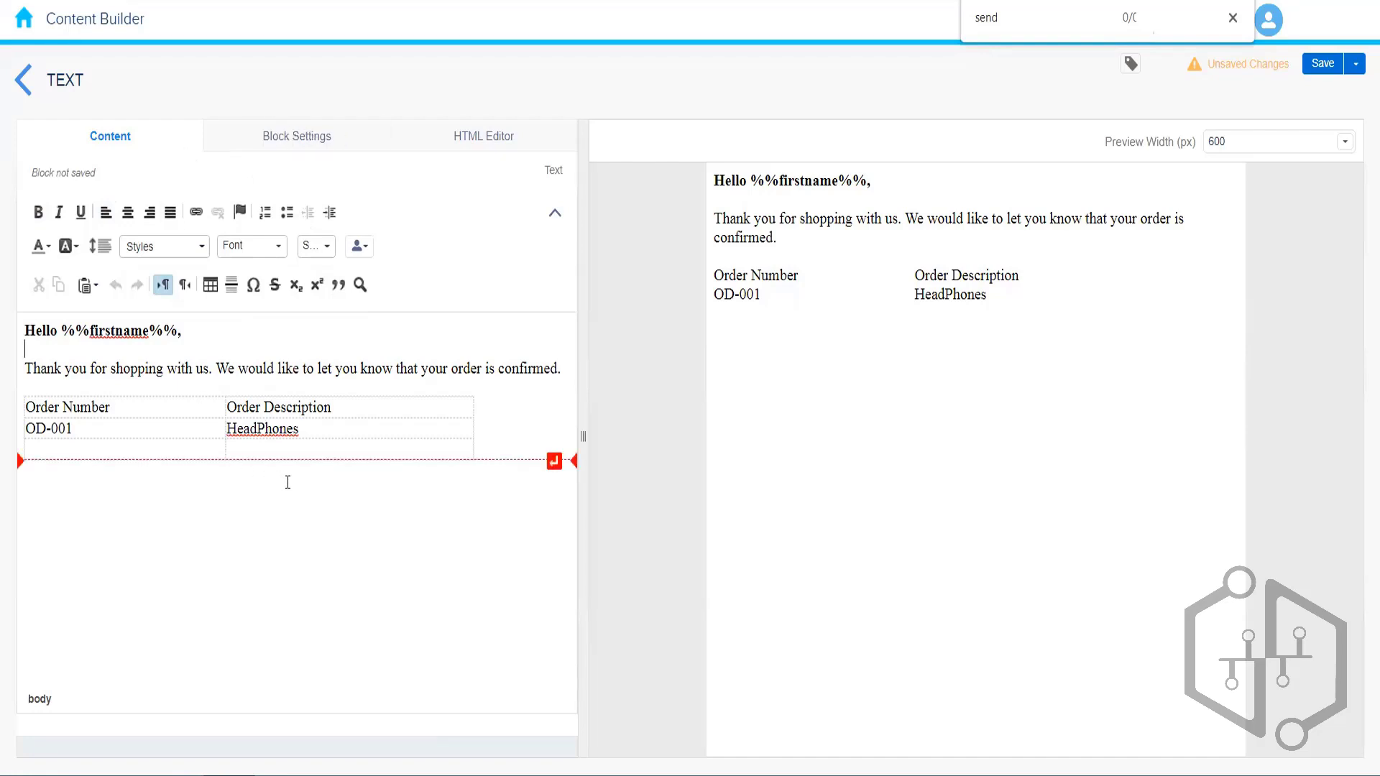
Step: Give the text block a black border (#000000) in its block styling
click(283, 139)
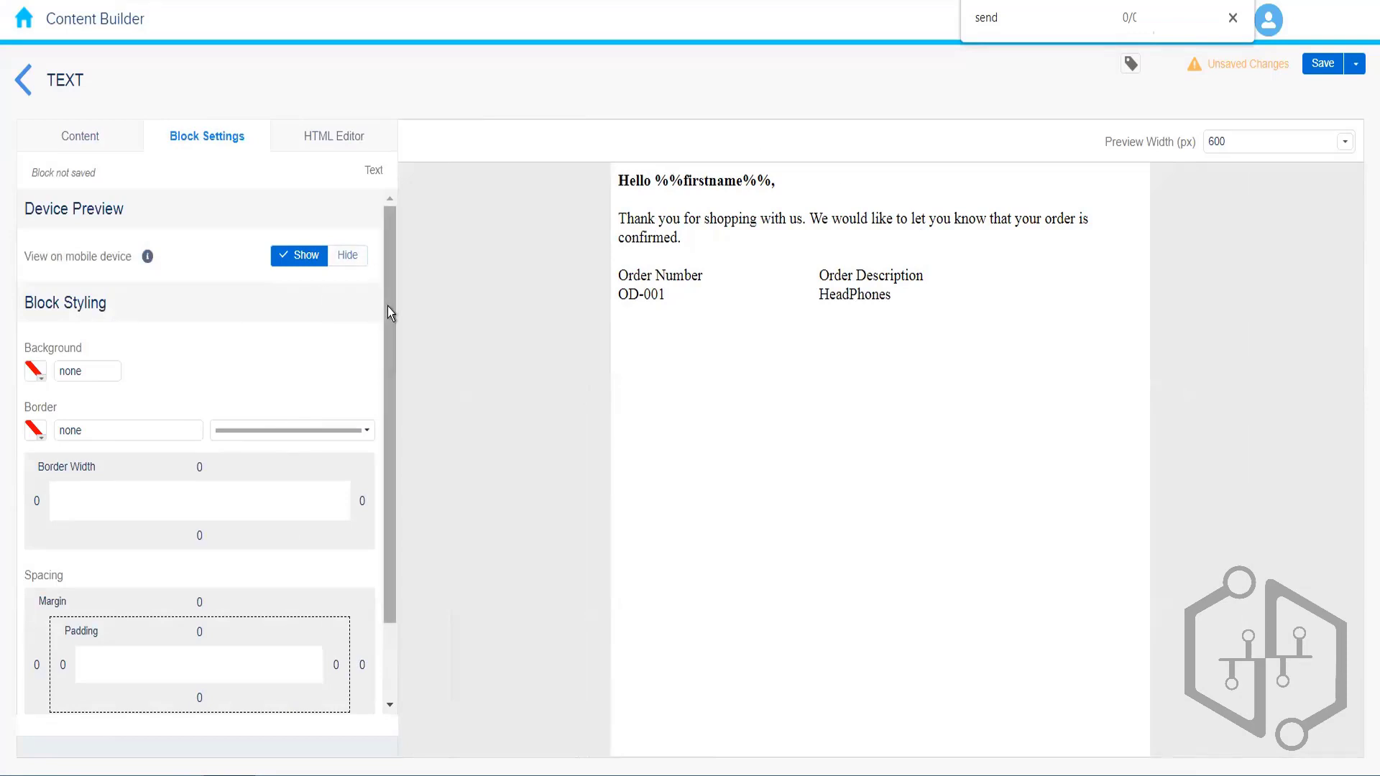
drag(396, 399, 395, 463)
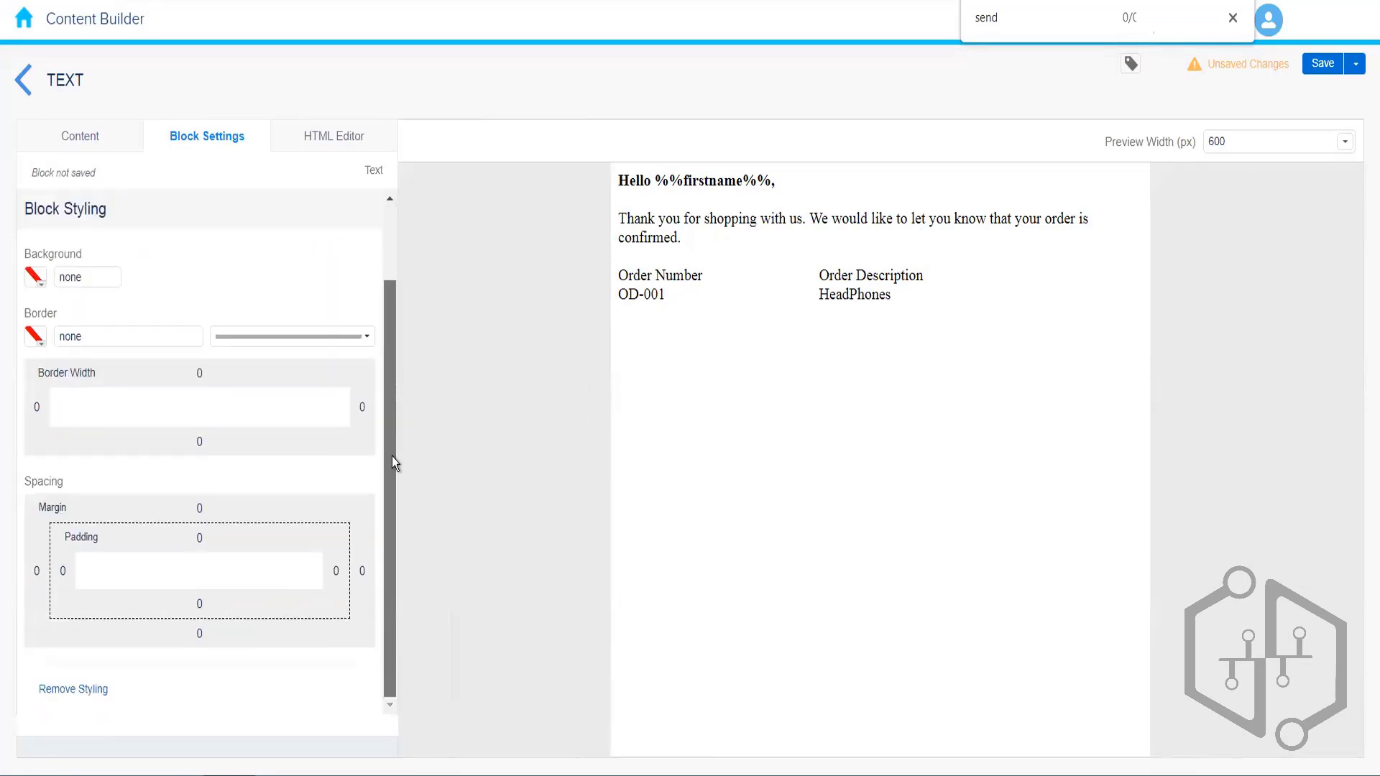
click(38, 341)
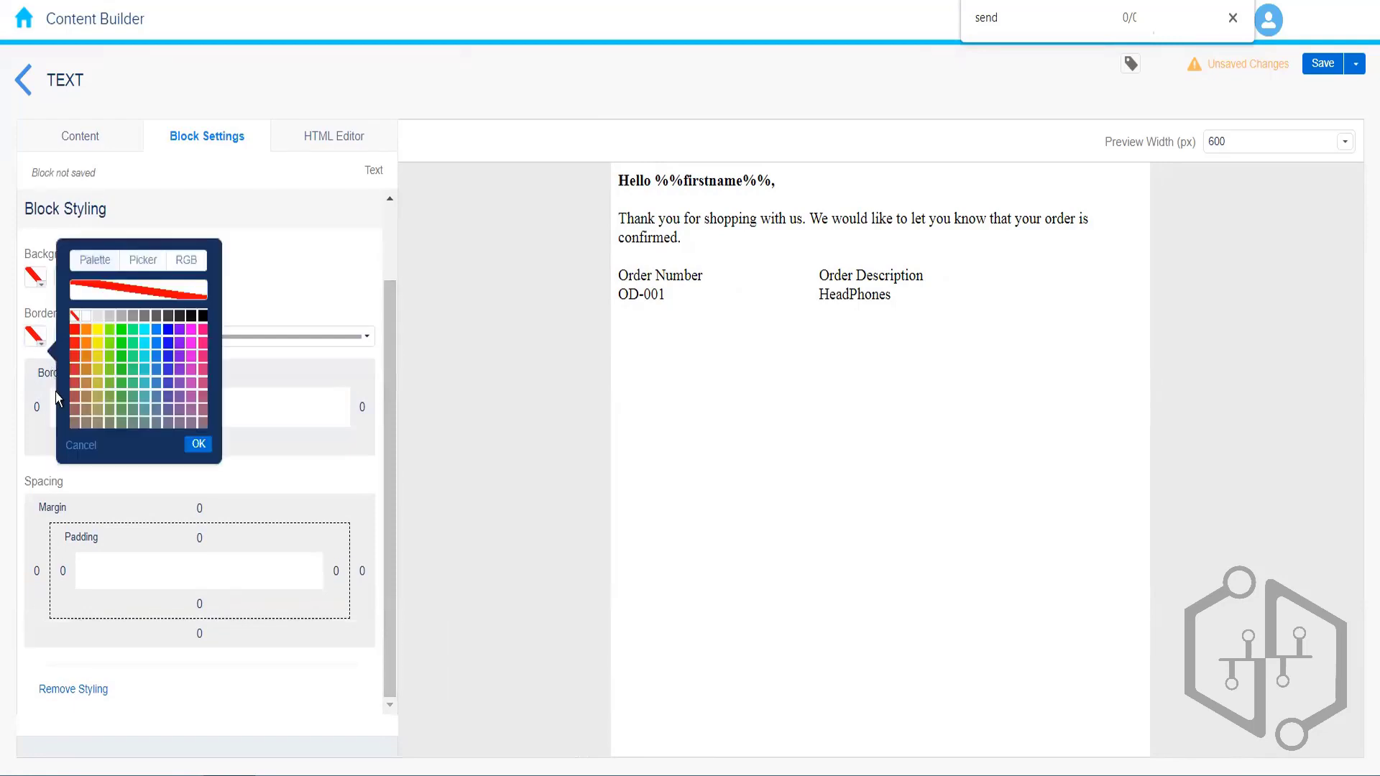
click(203, 317)
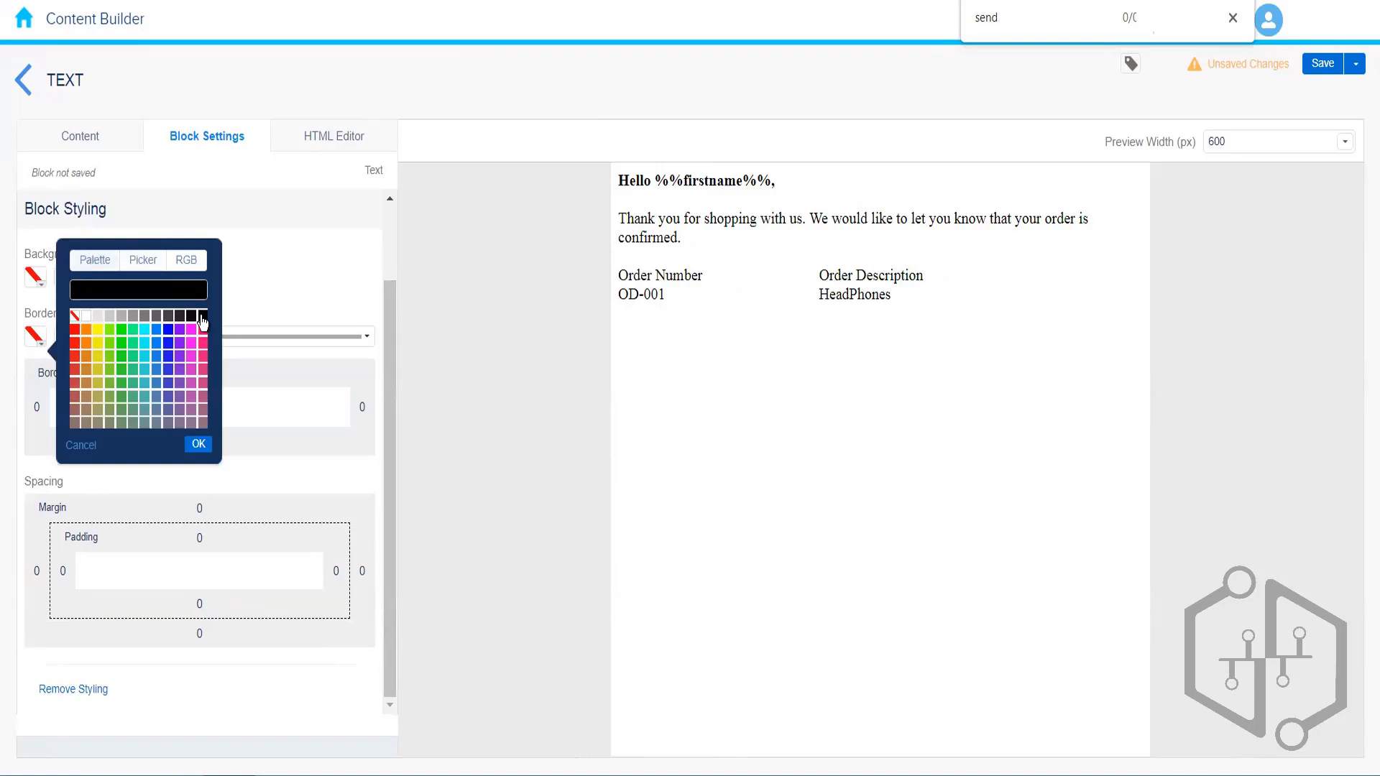
click(199, 446)
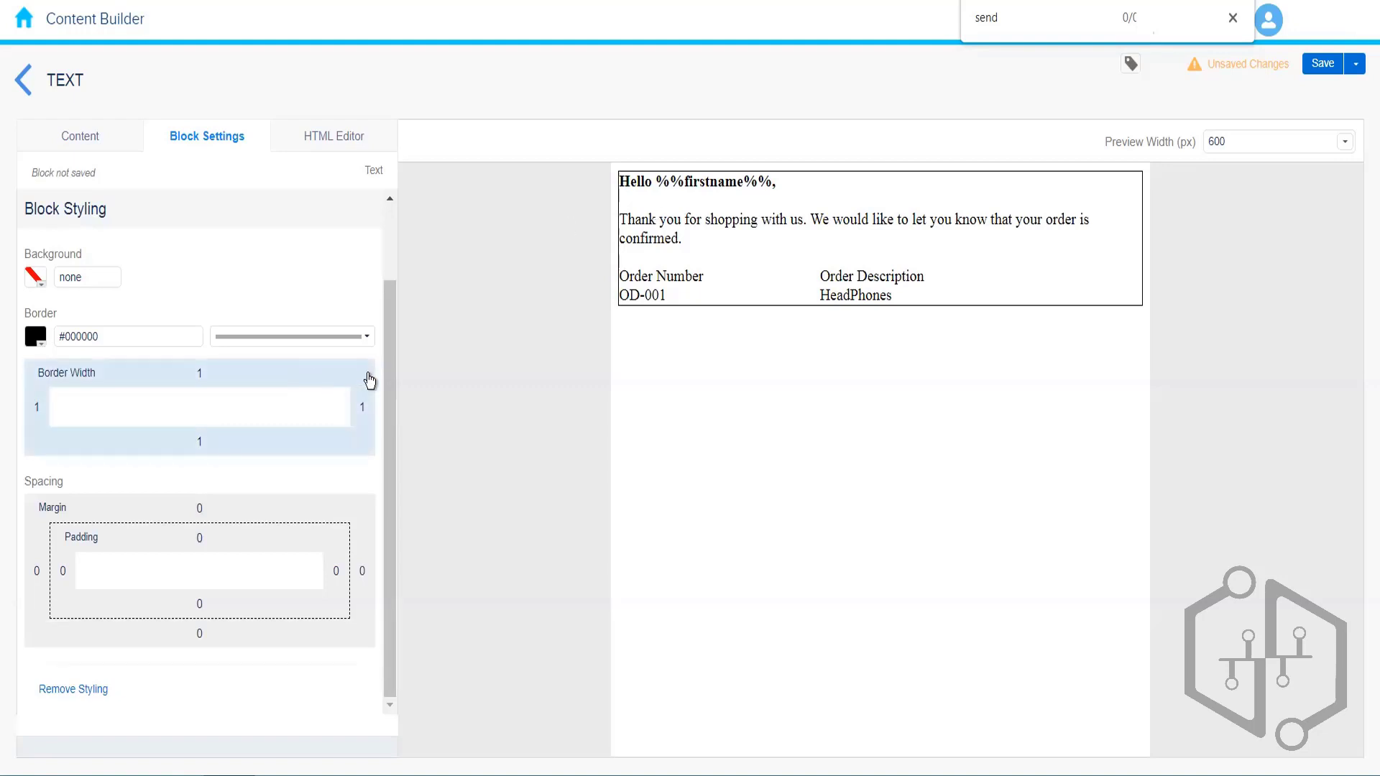
Step: Set the text block's background color to light gray (#C9C9C9)
drag(387, 395, 389, 278)
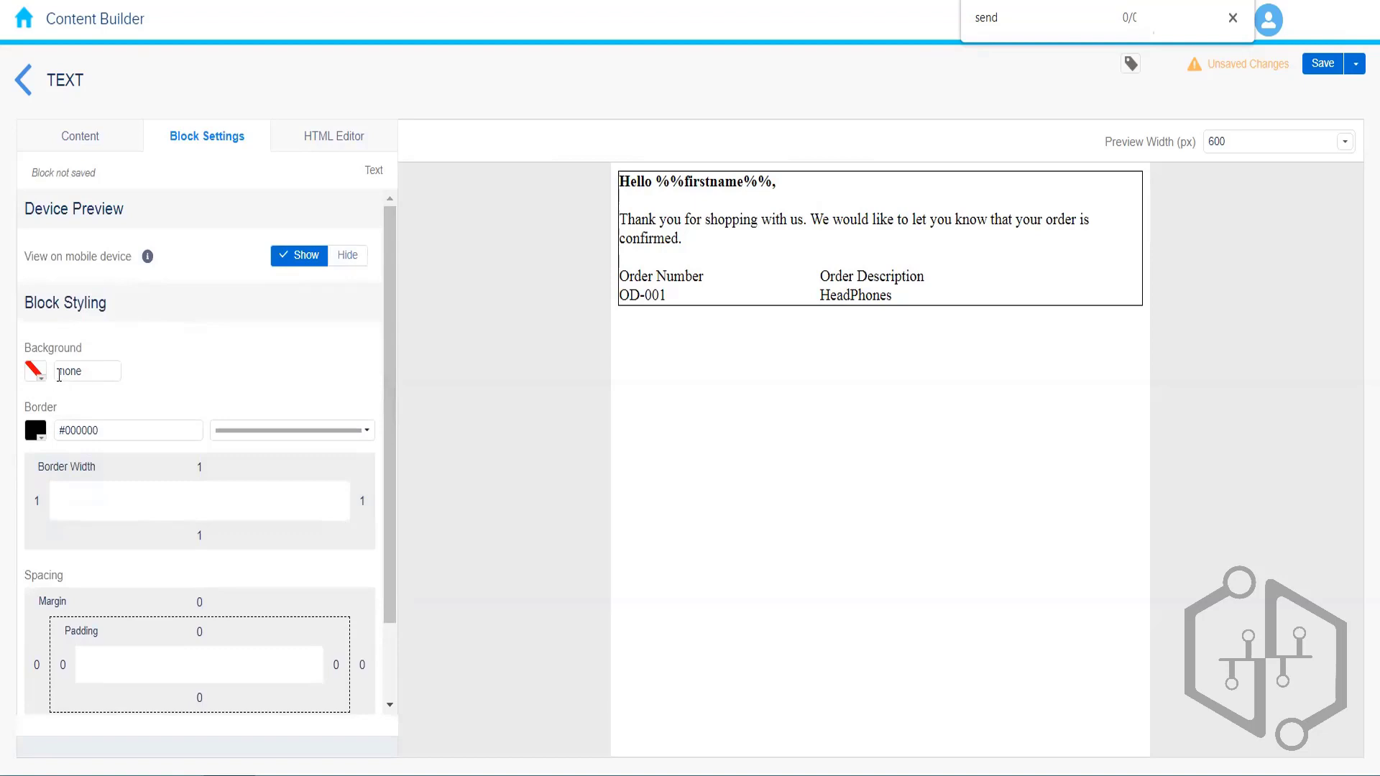
click(35, 370)
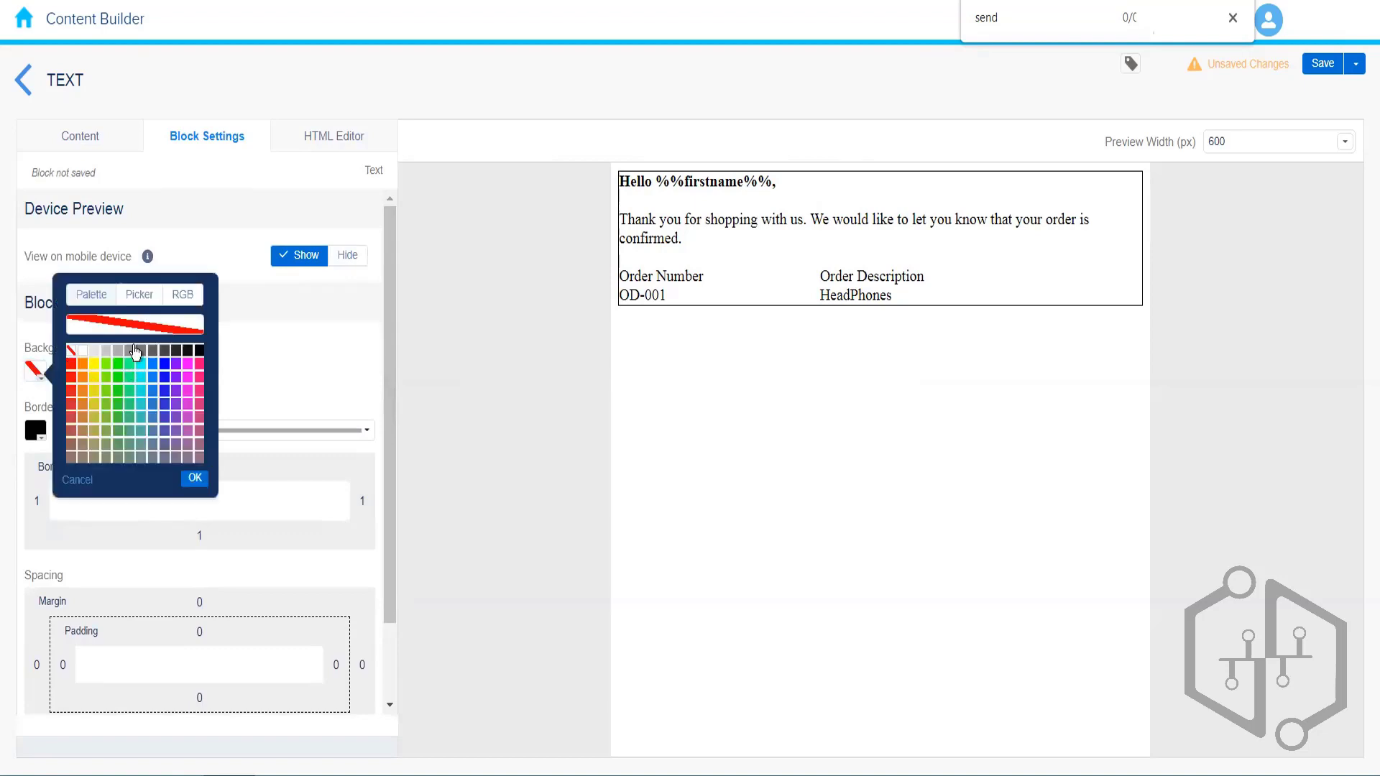
click(106, 353)
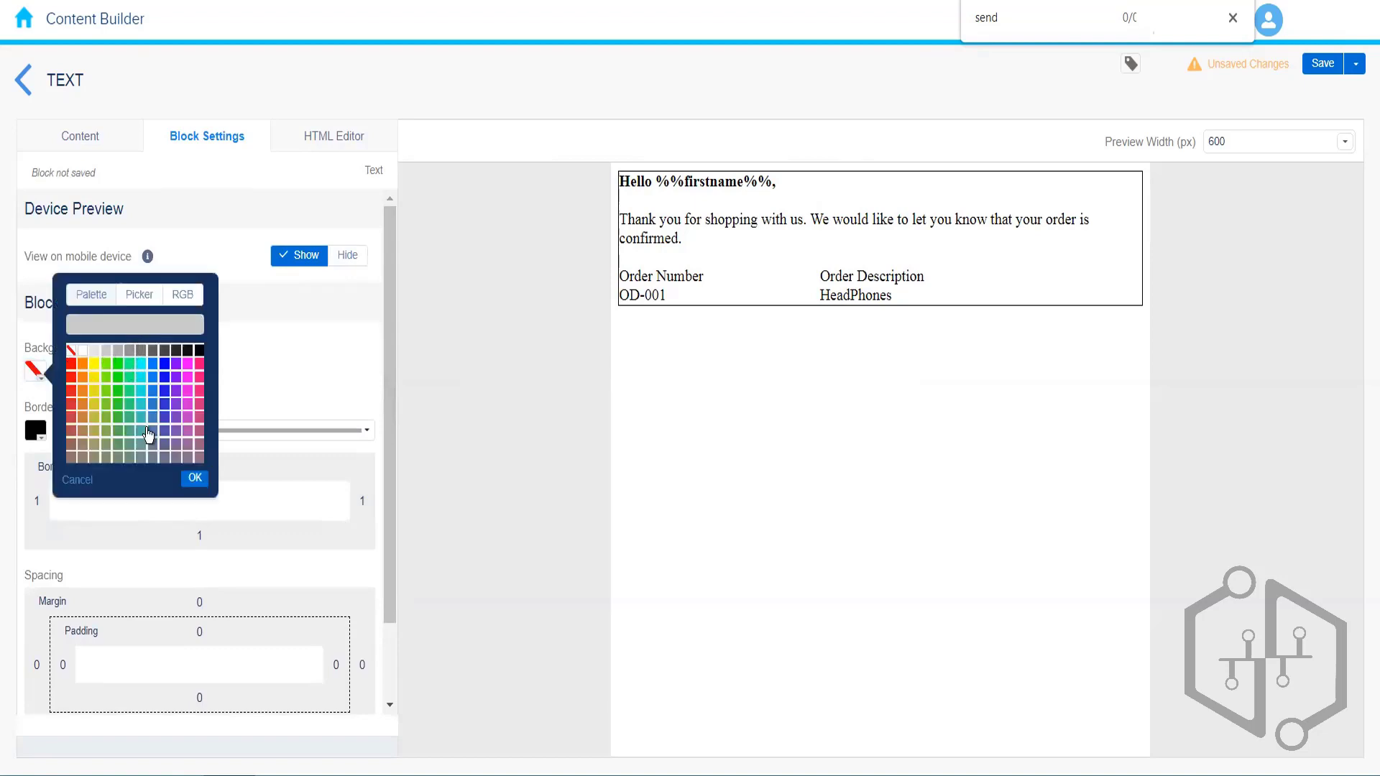
click(196, 480)
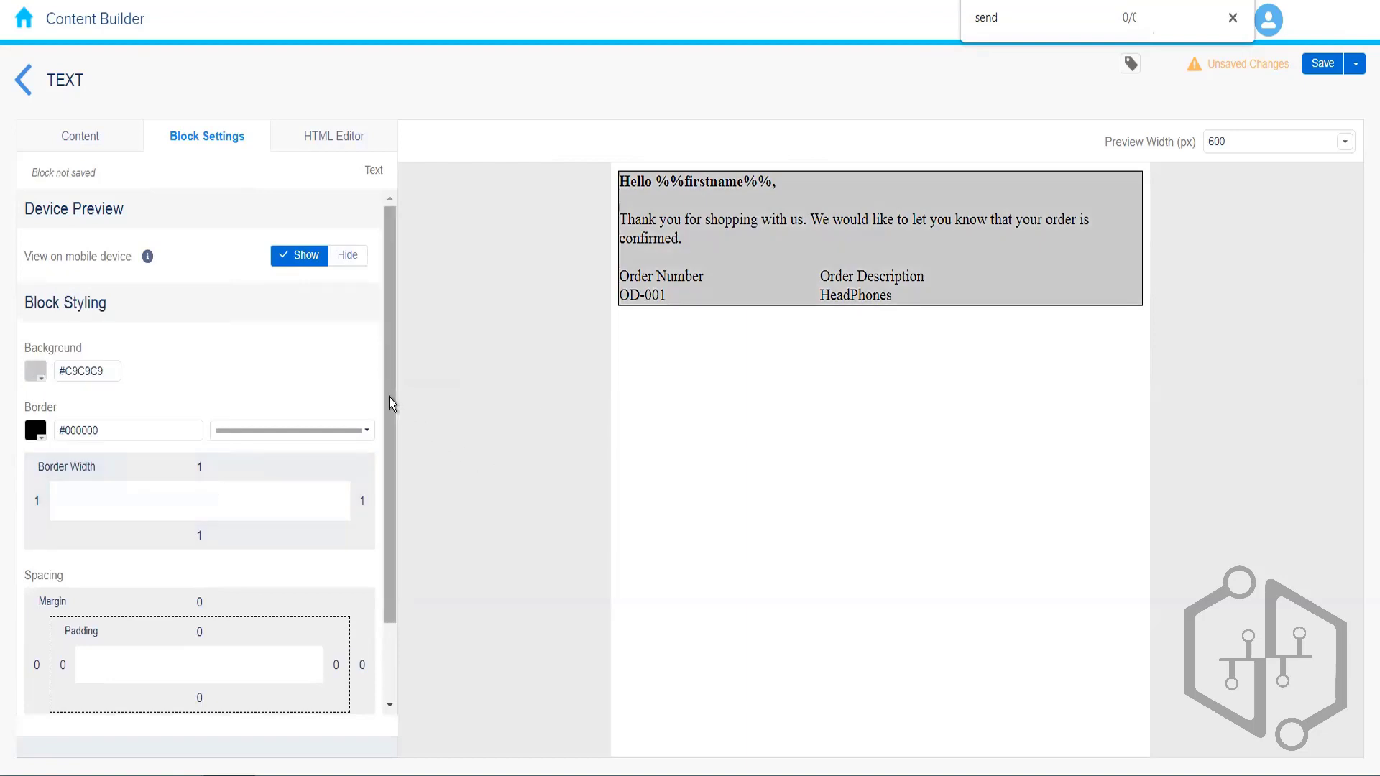
Step: Set the text block's padding to 25 px on all sides
drag(390, 397, 390, 545)
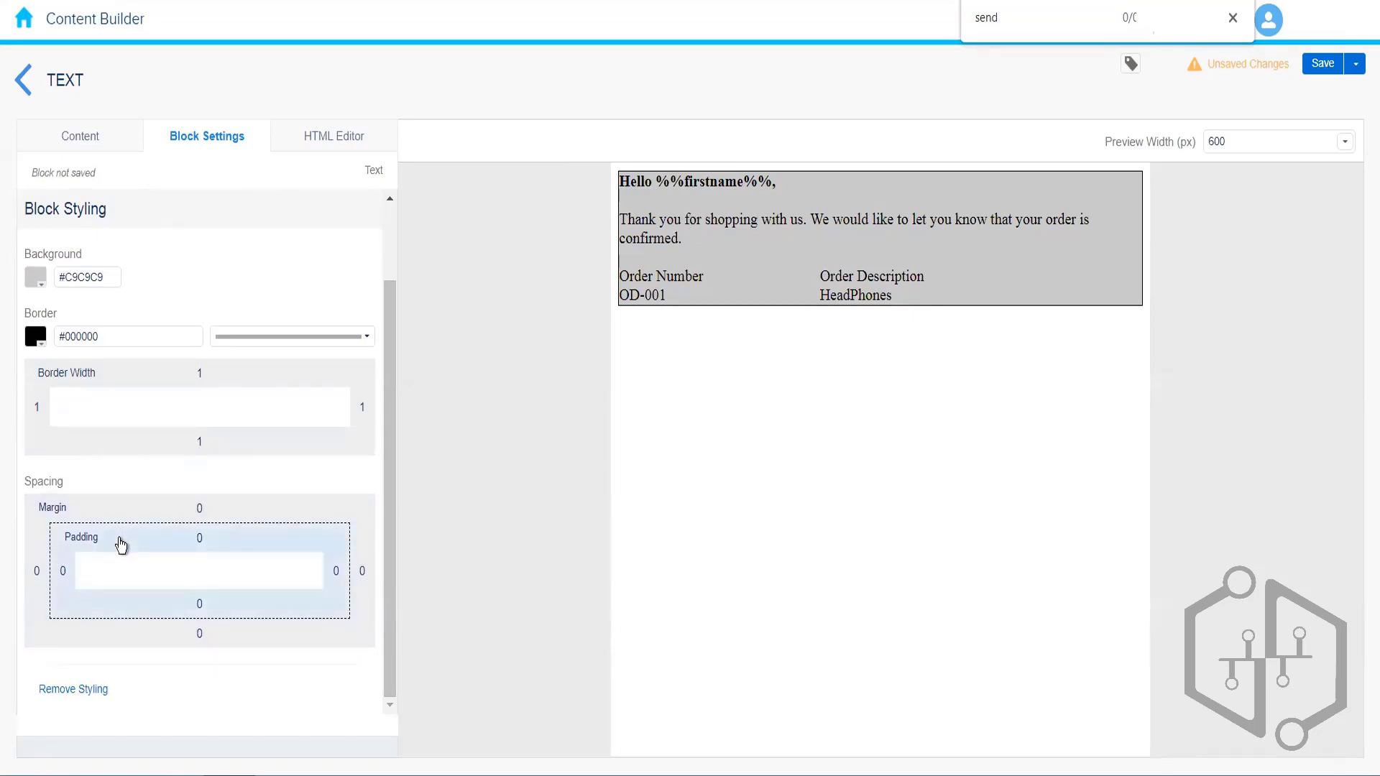
click(121, 545)
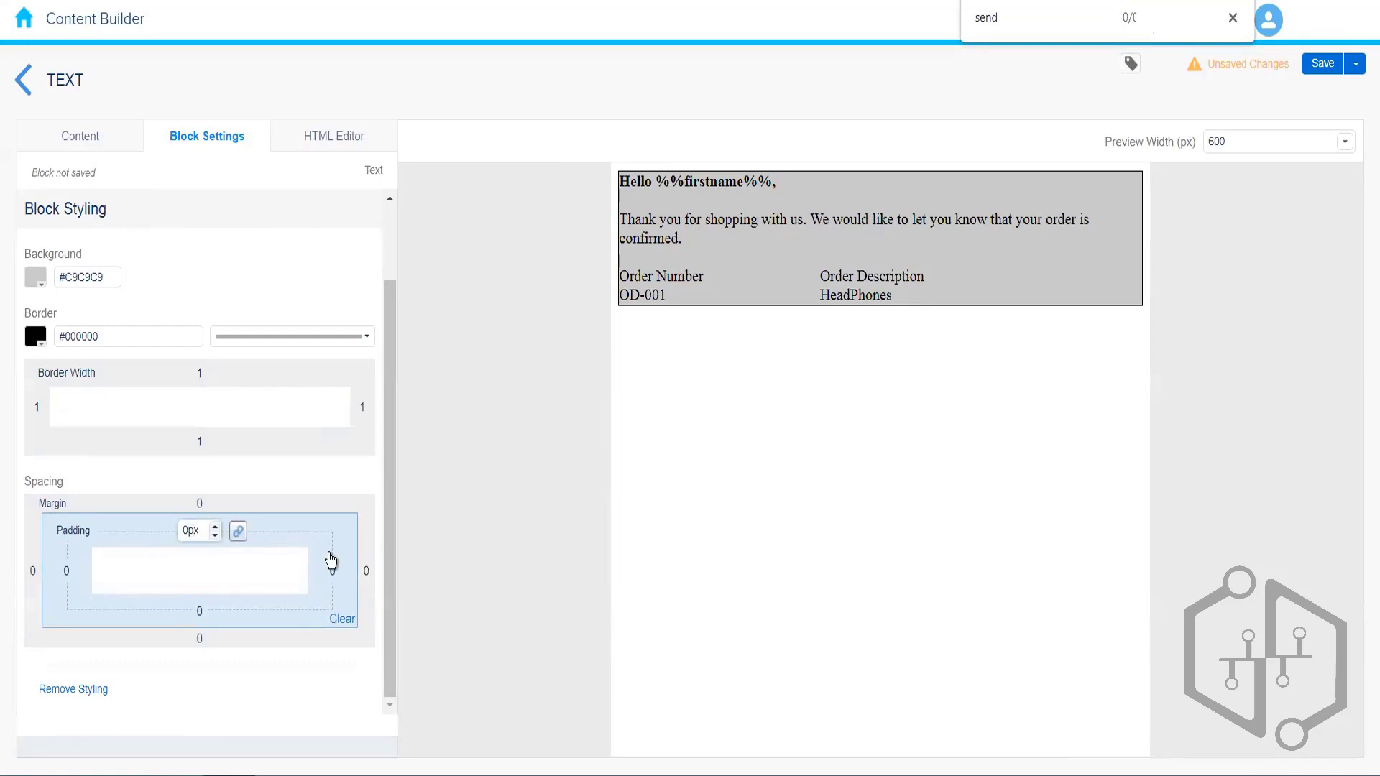
key(BackSpace)
text(25)
click(323, 688)
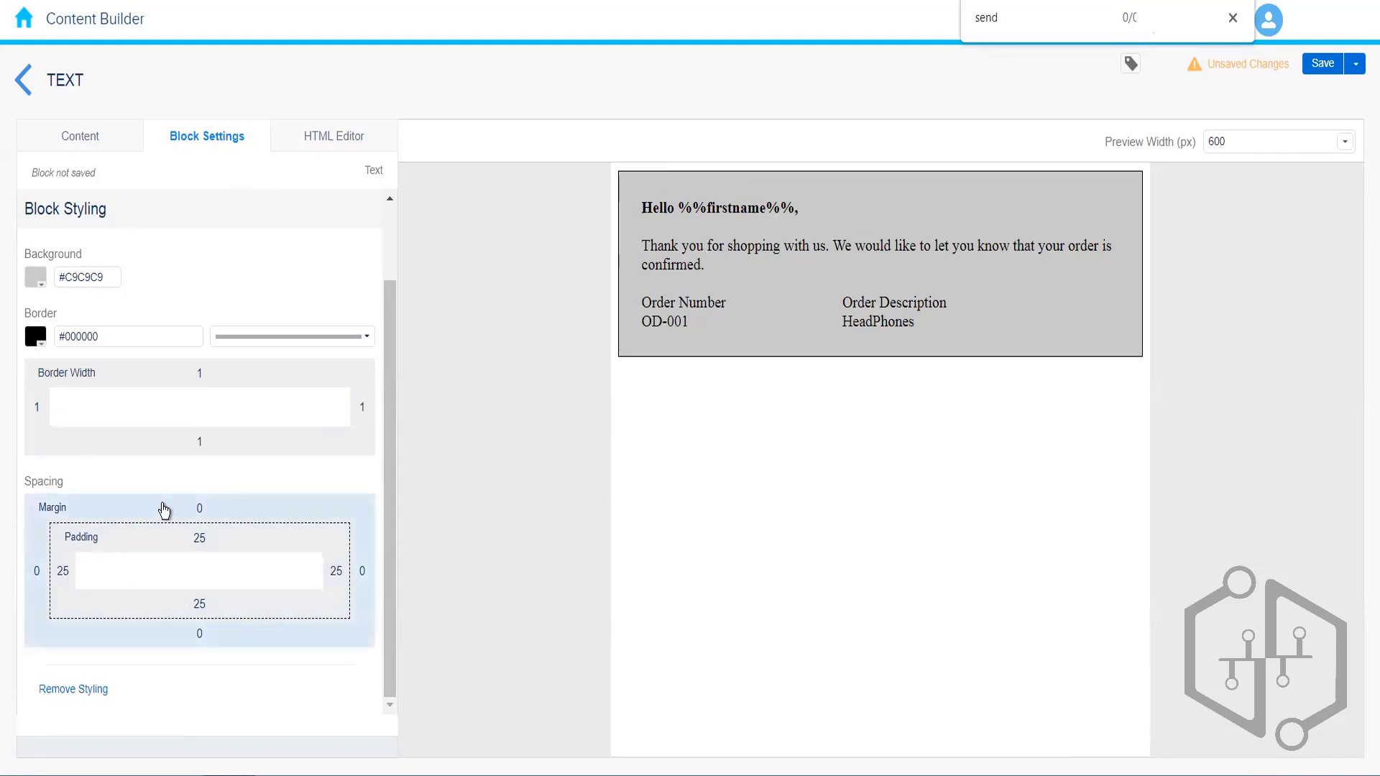
Step: Set the text block's margin to 25 px on all sides
click(164, 510)
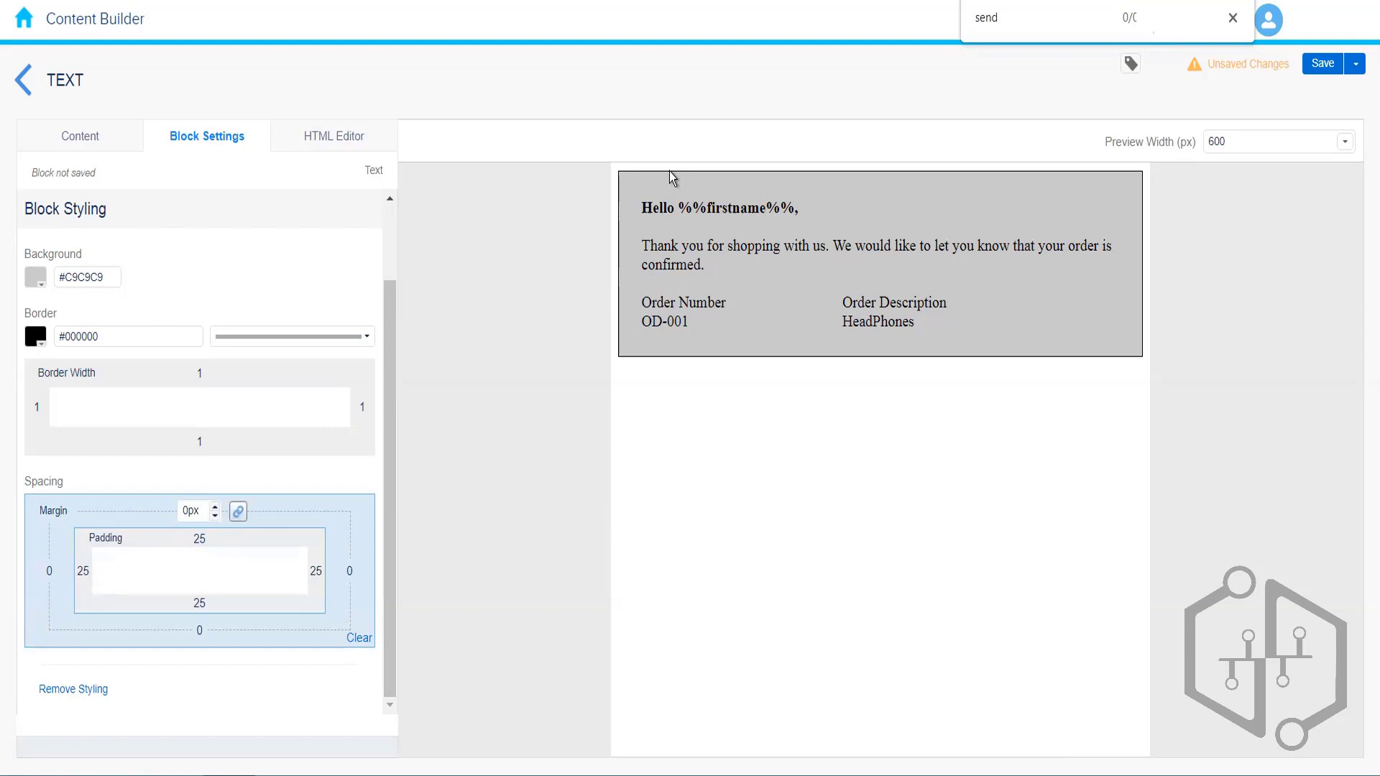
click(188, 508)
key(BackSpace)
text(25)
click(300, 690)
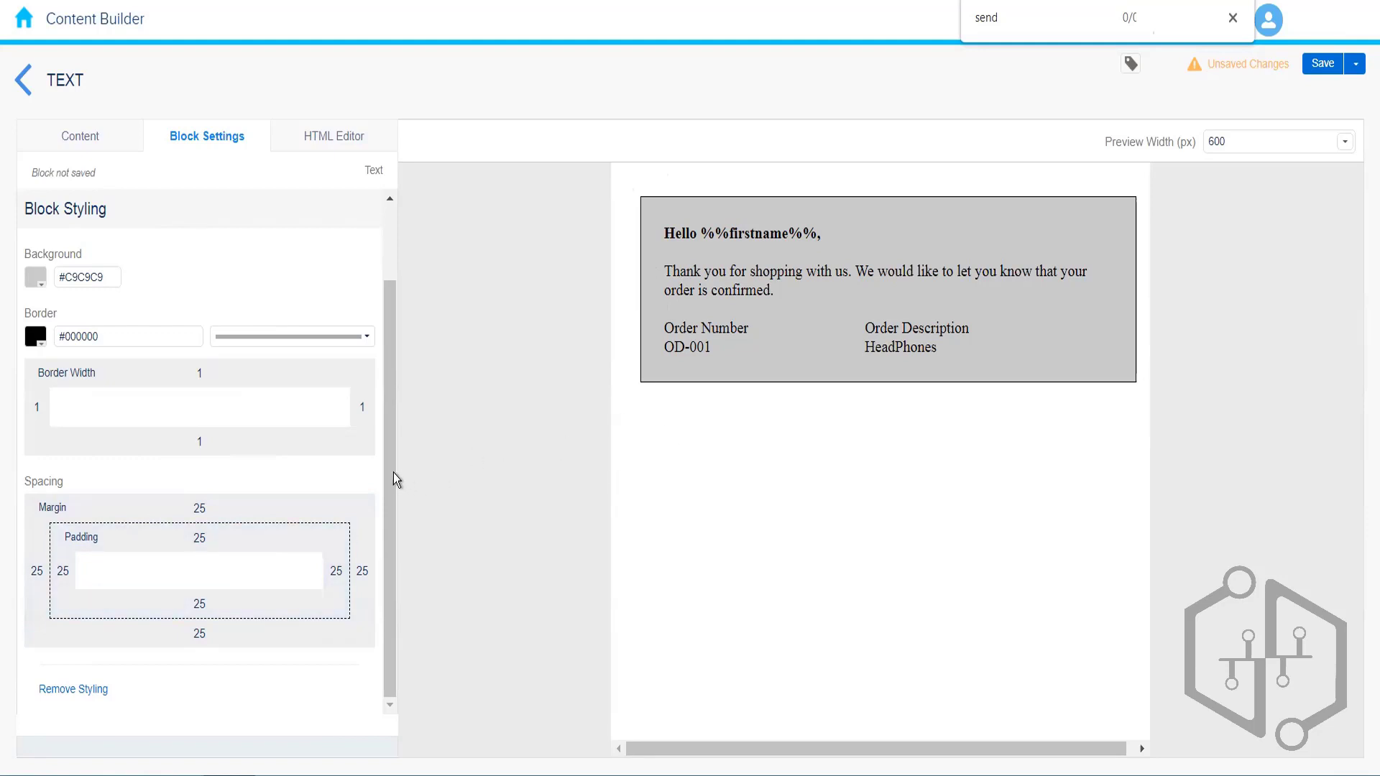
Step: Review the block's styling settings and compare its formatted content with the underlying HTML code
mouse_move(393, 554)
mouse_down()
mouse_move(383, 337)
mouse_move(377, 552)
mouse_up()
drag(385, 403, 381, 299)
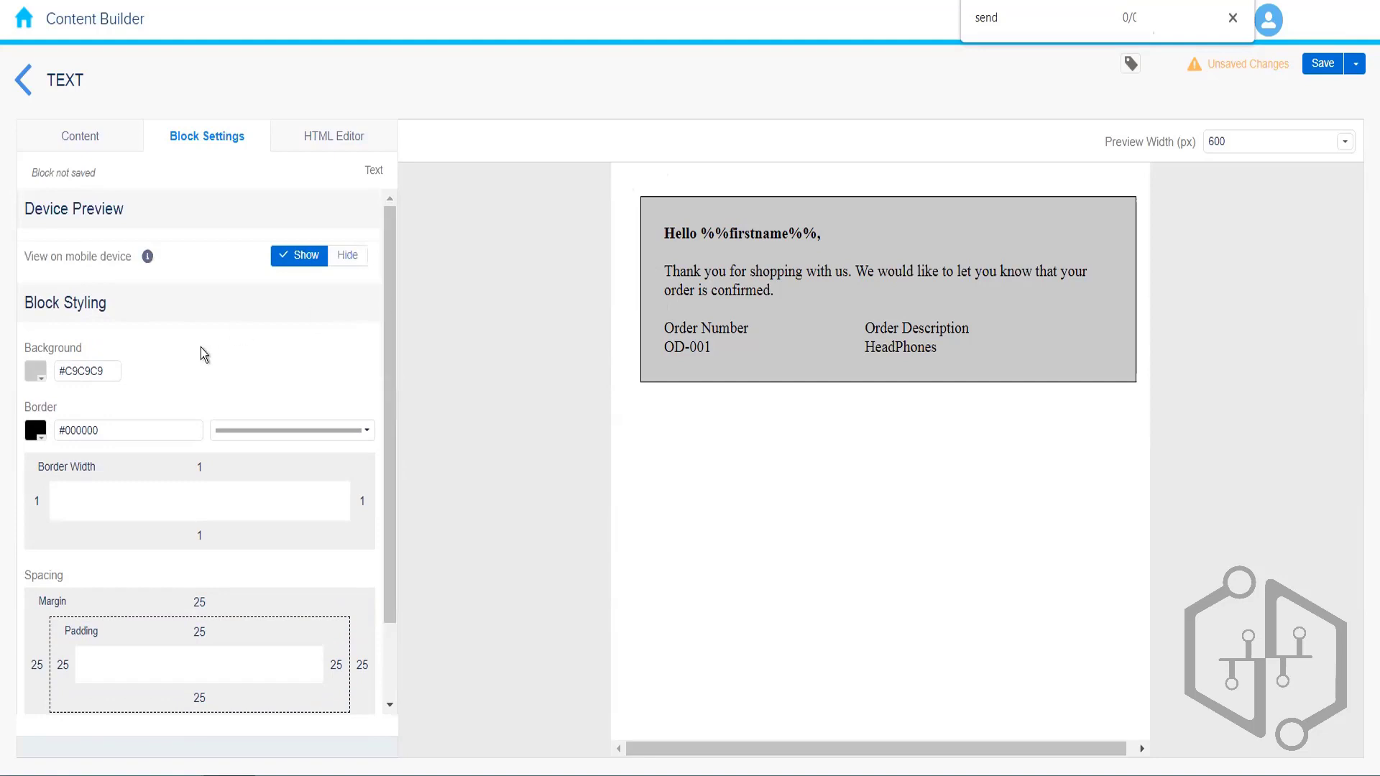
drag(382, 247, 378, 476)
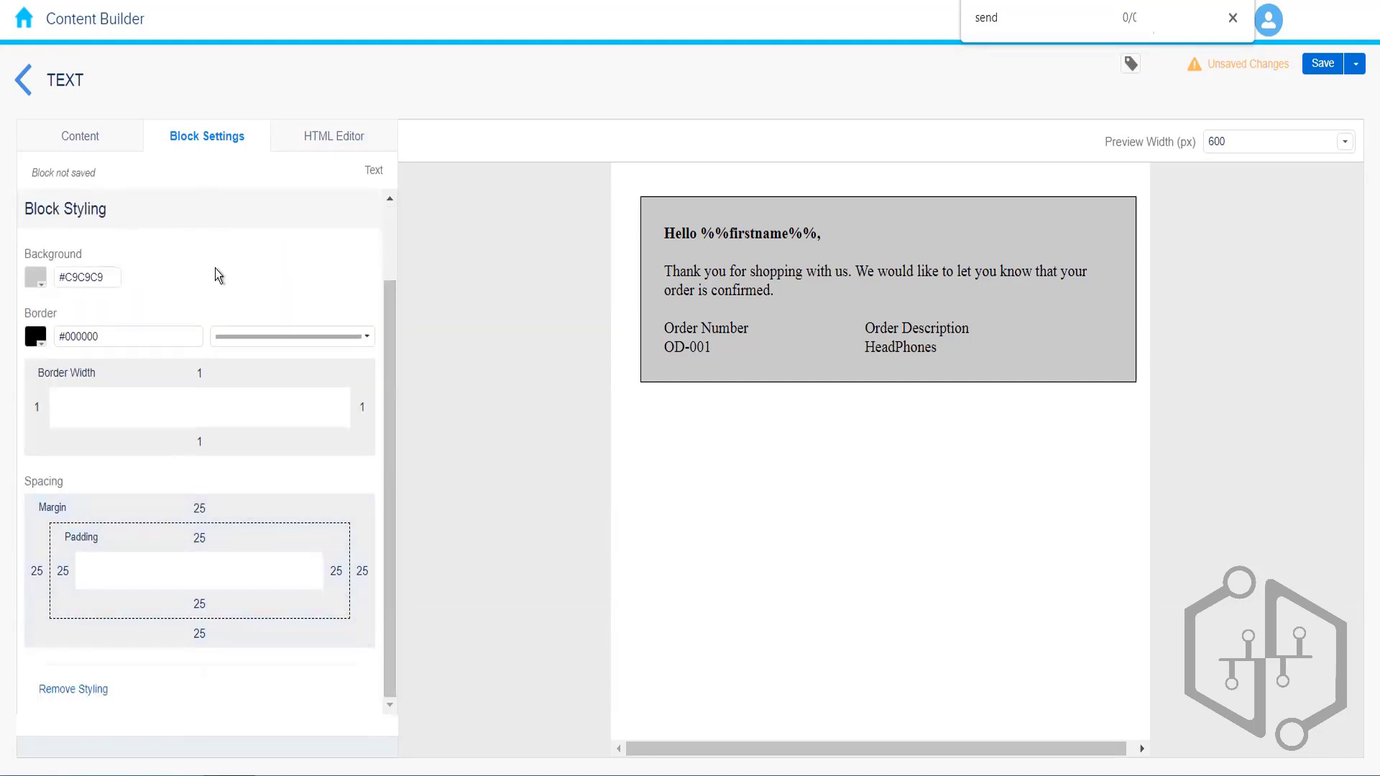
click(356, 144)
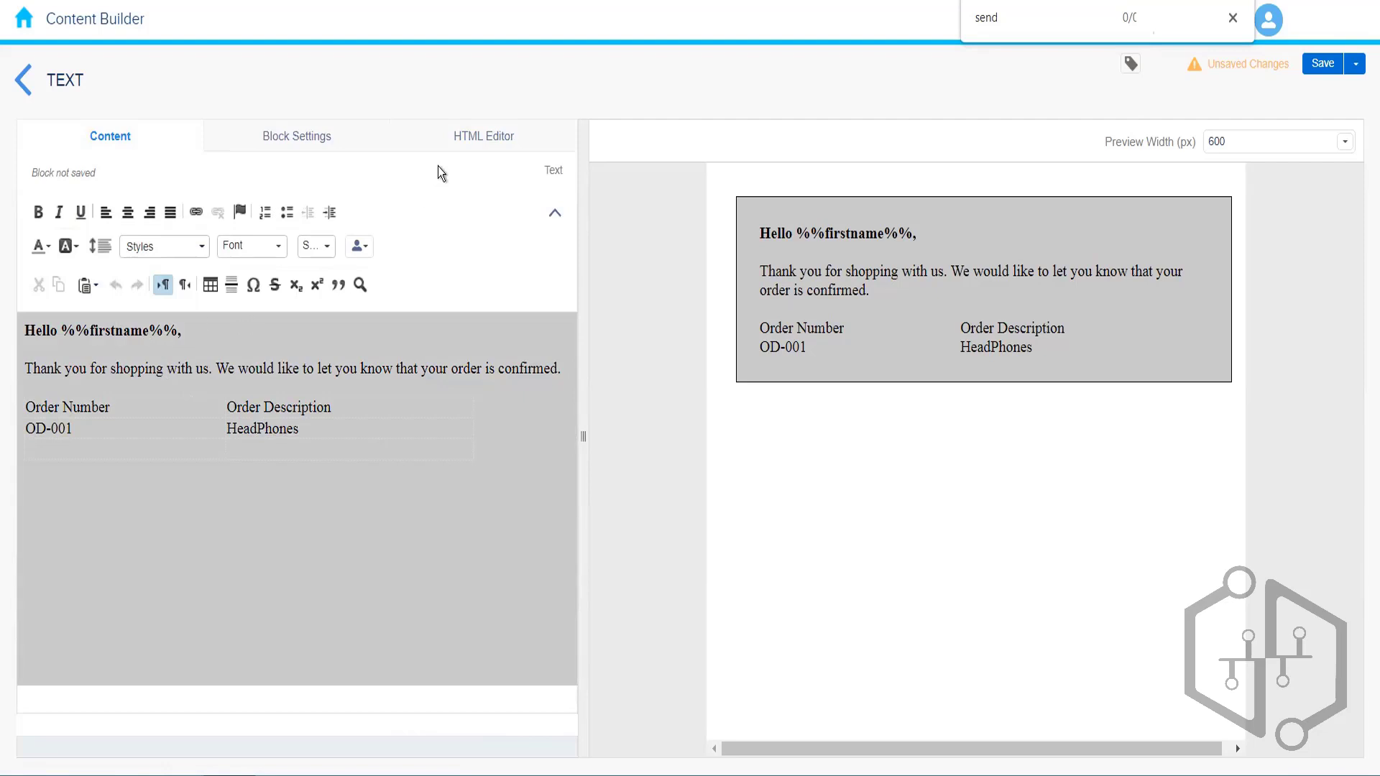
click(477, 139)
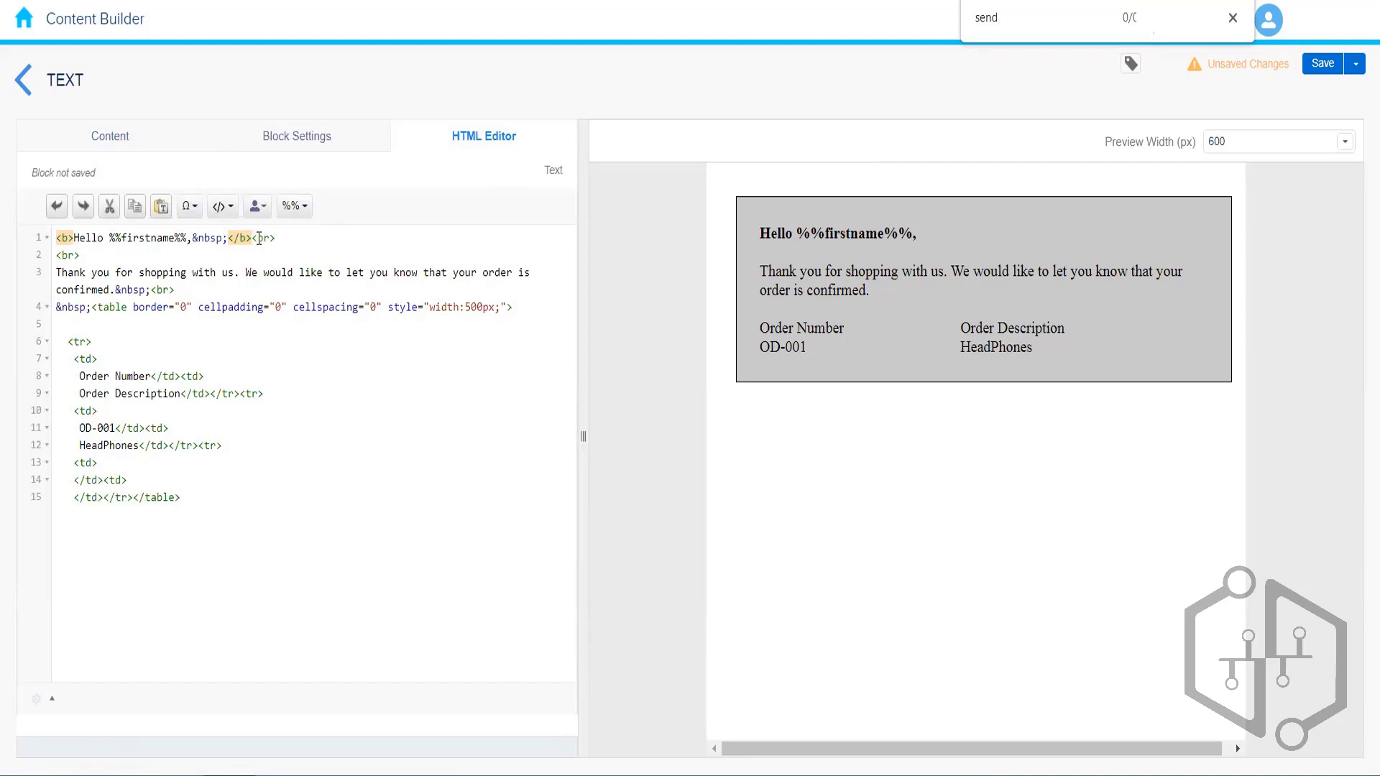
double_click(260, 238)
click(100, 142)
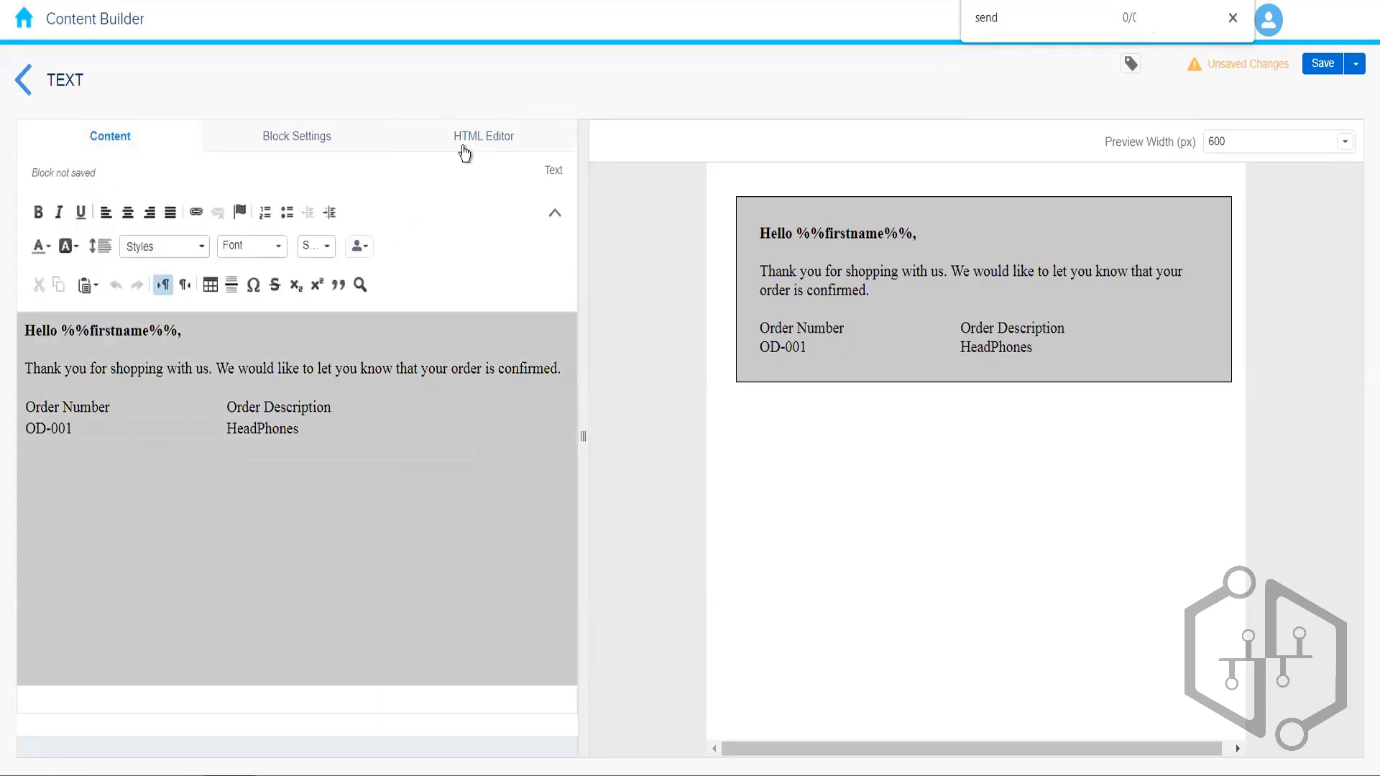
click(464, 151)
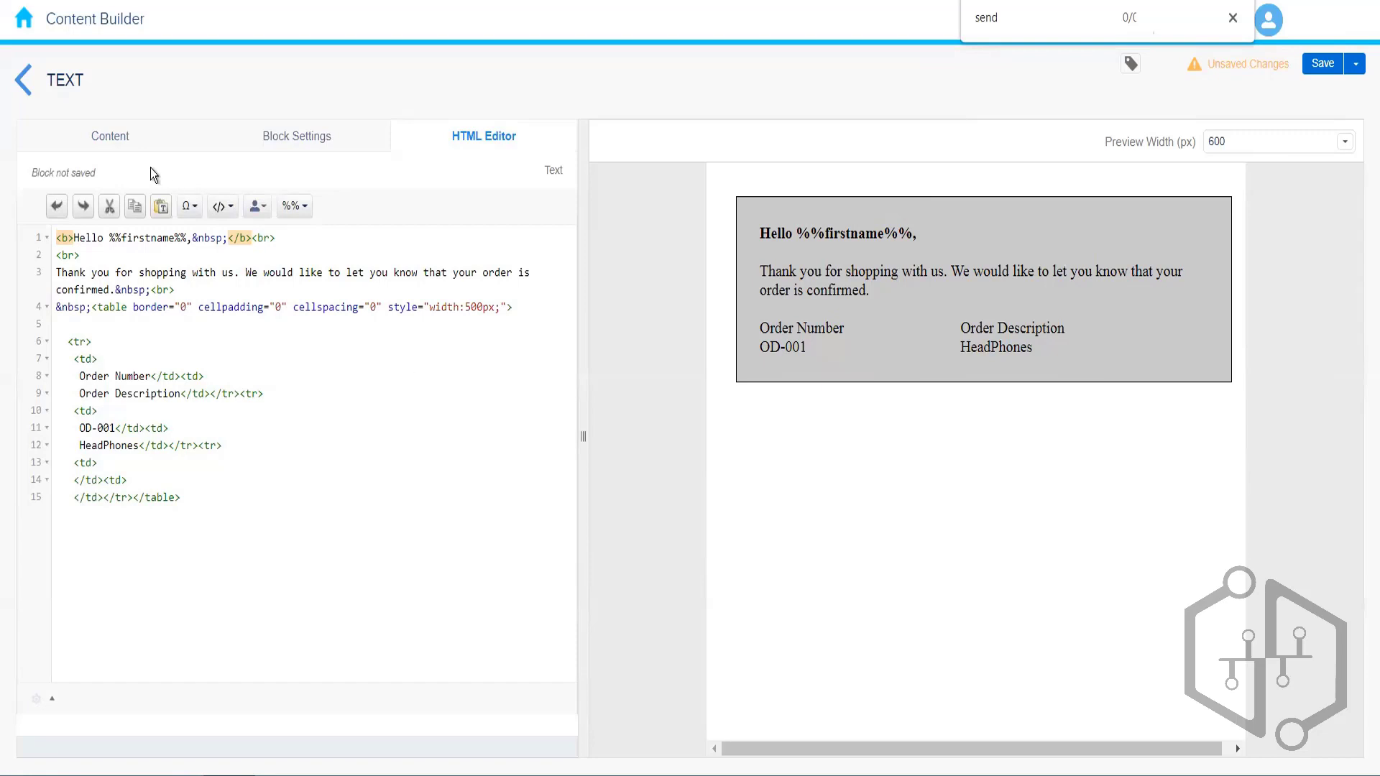
click(124, 138)
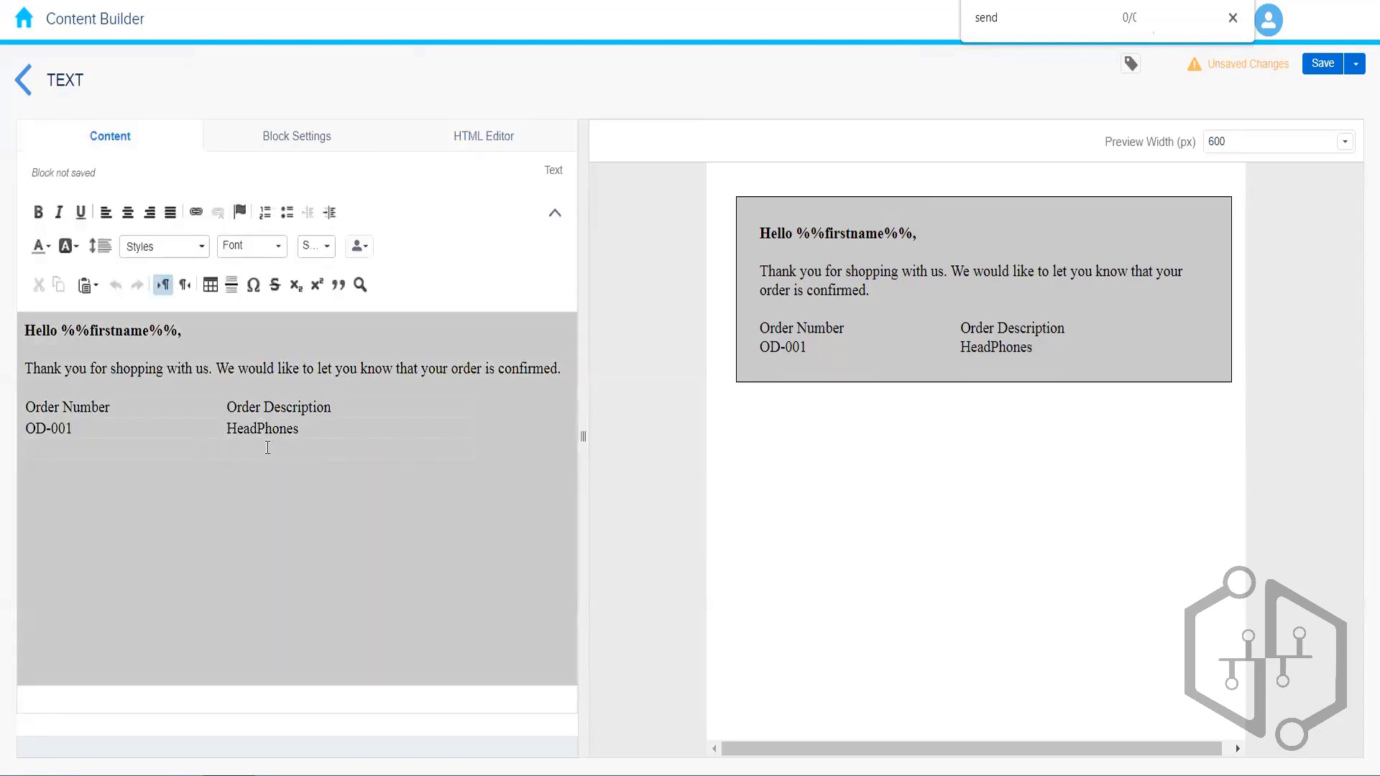
Step: Examine the HTML markup behind the greeting and order table alongside the formatted text
click(482, 137)
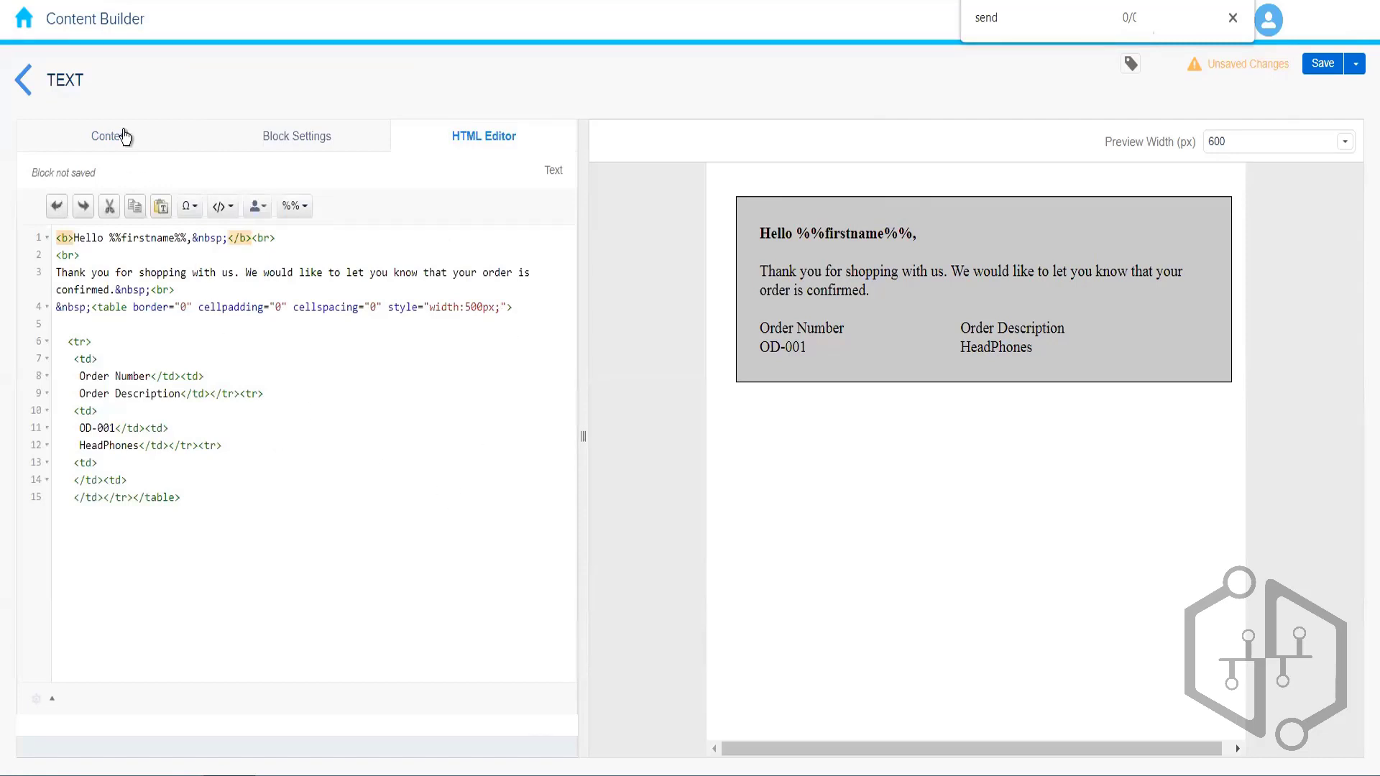
click(124, 136)
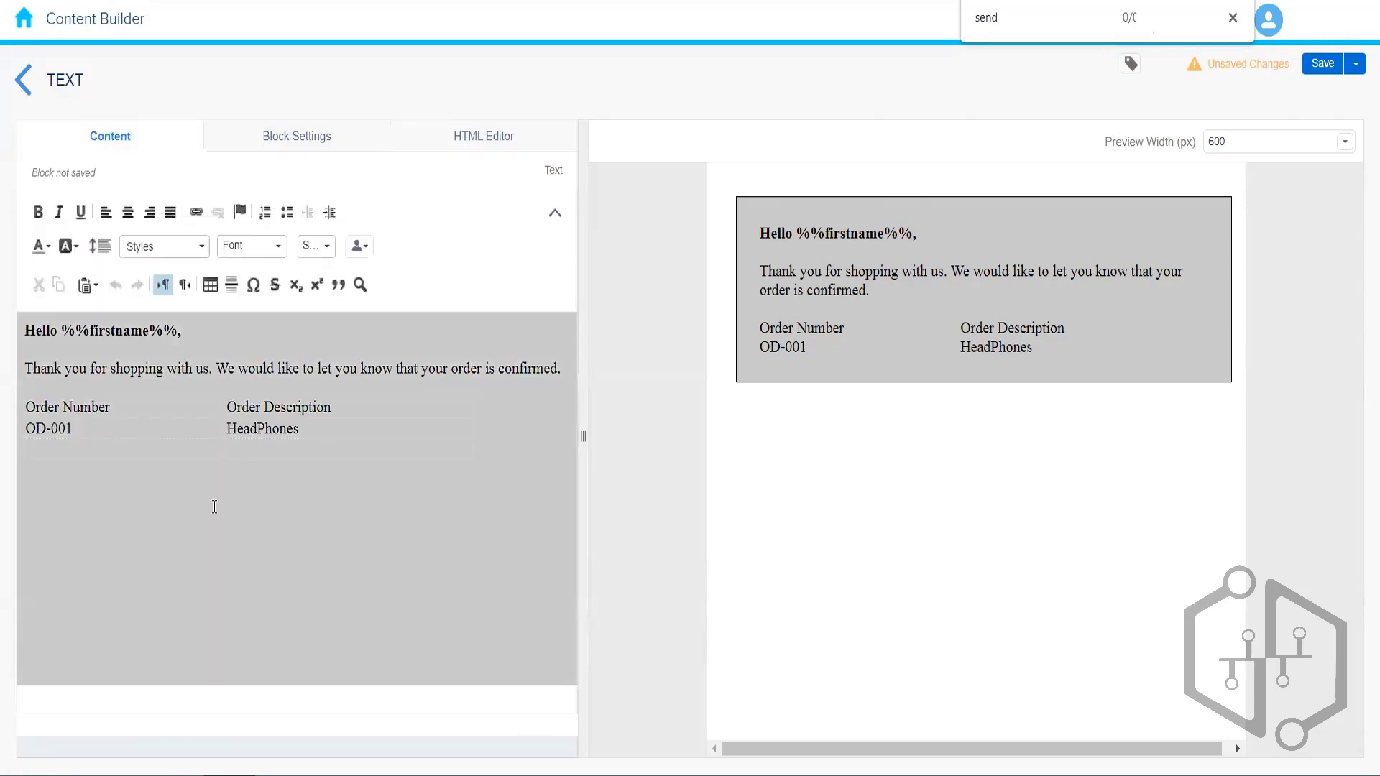
click(482, 137)
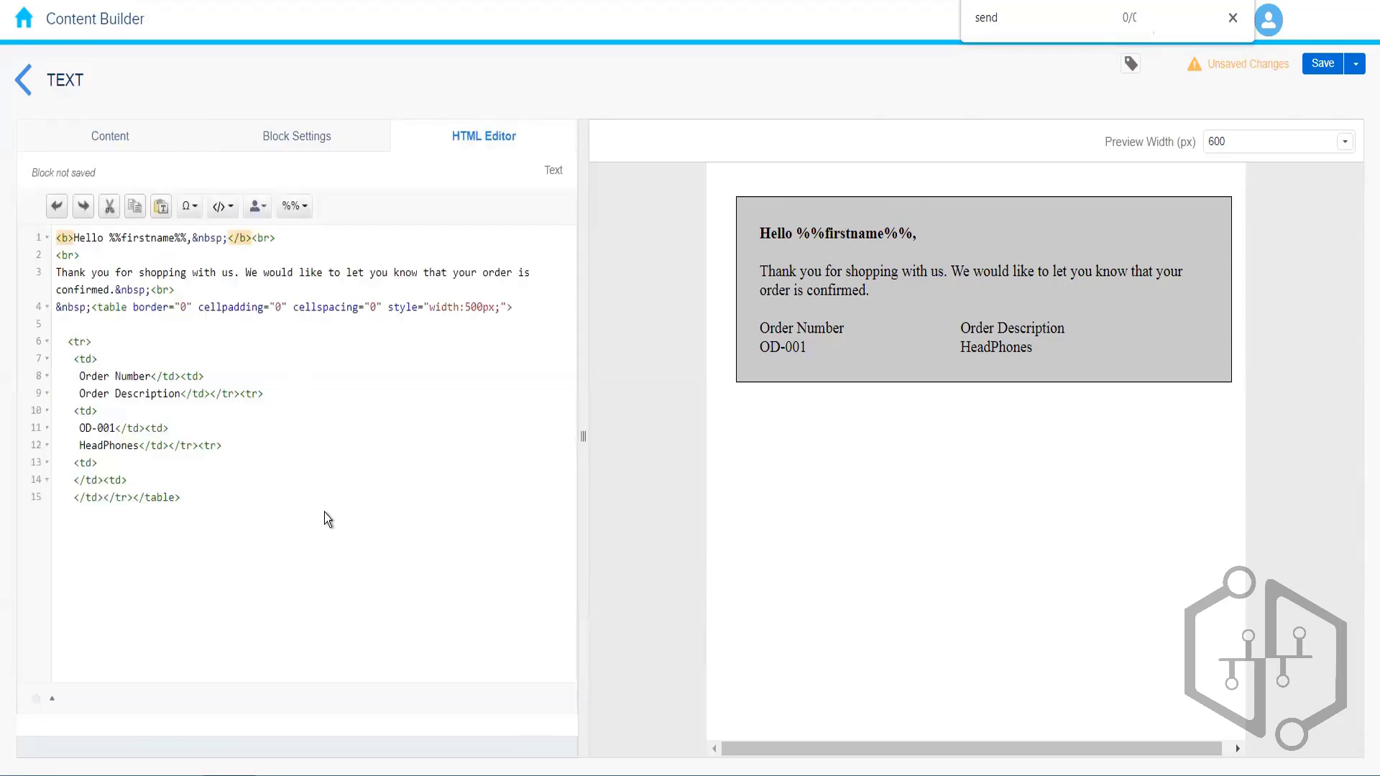
click(181, 498)
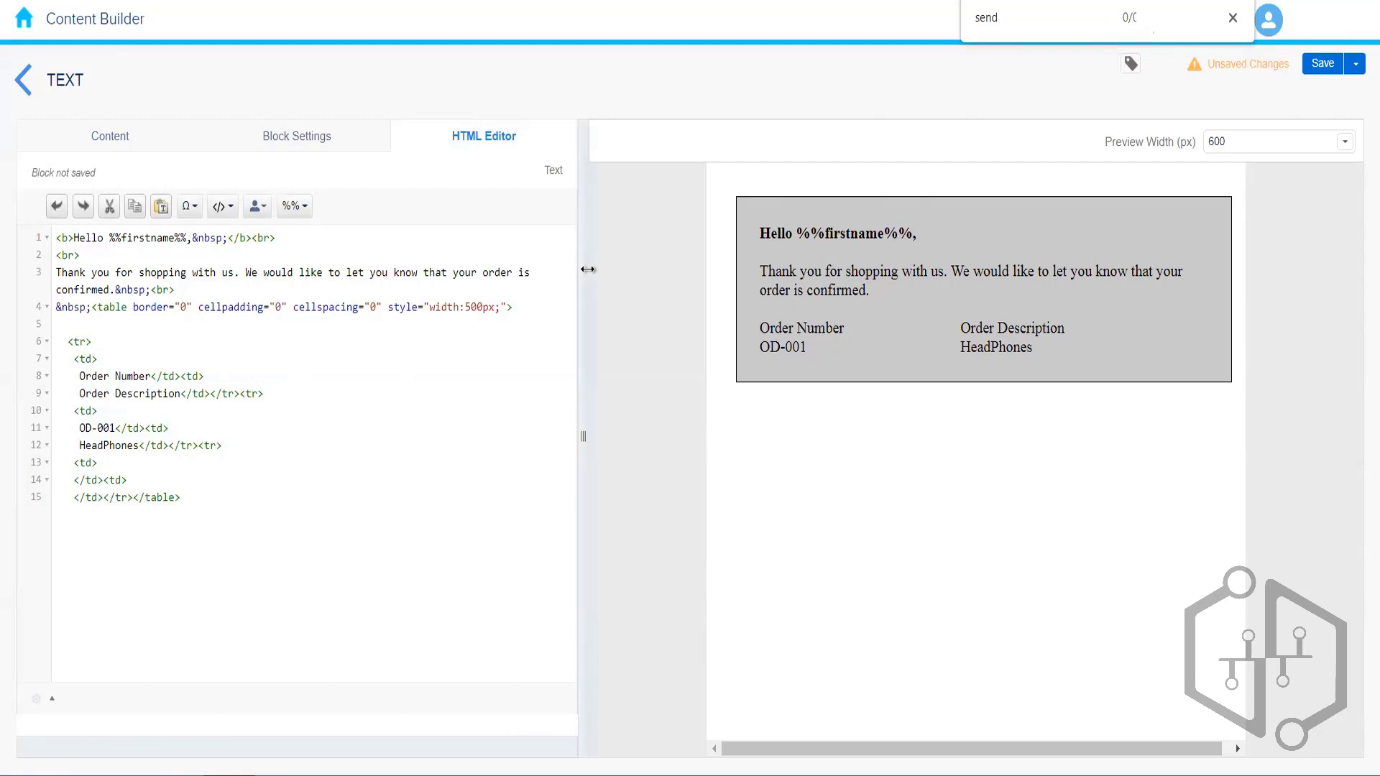
click(136, 151)
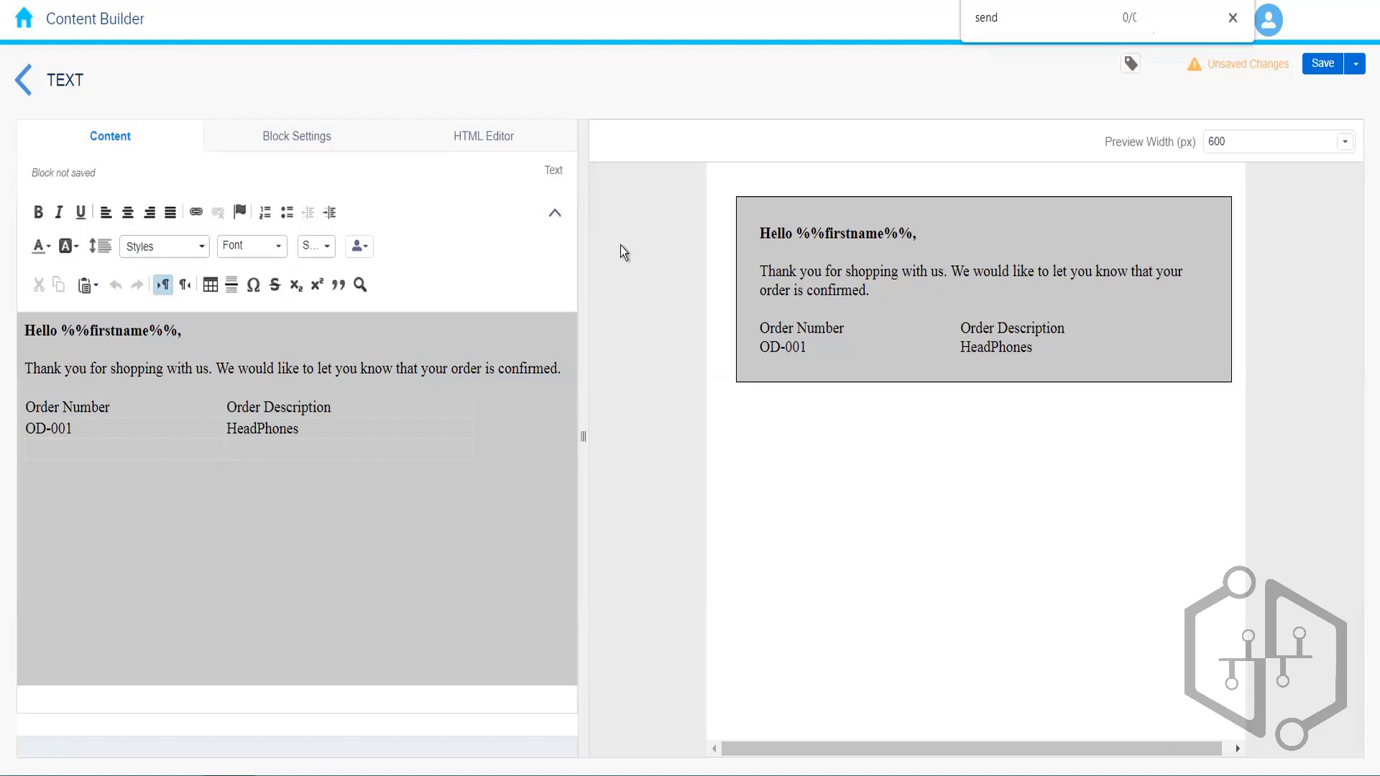
Step: Save the text block with the name Text Block Demo and return to the content list
click(1303, 72)
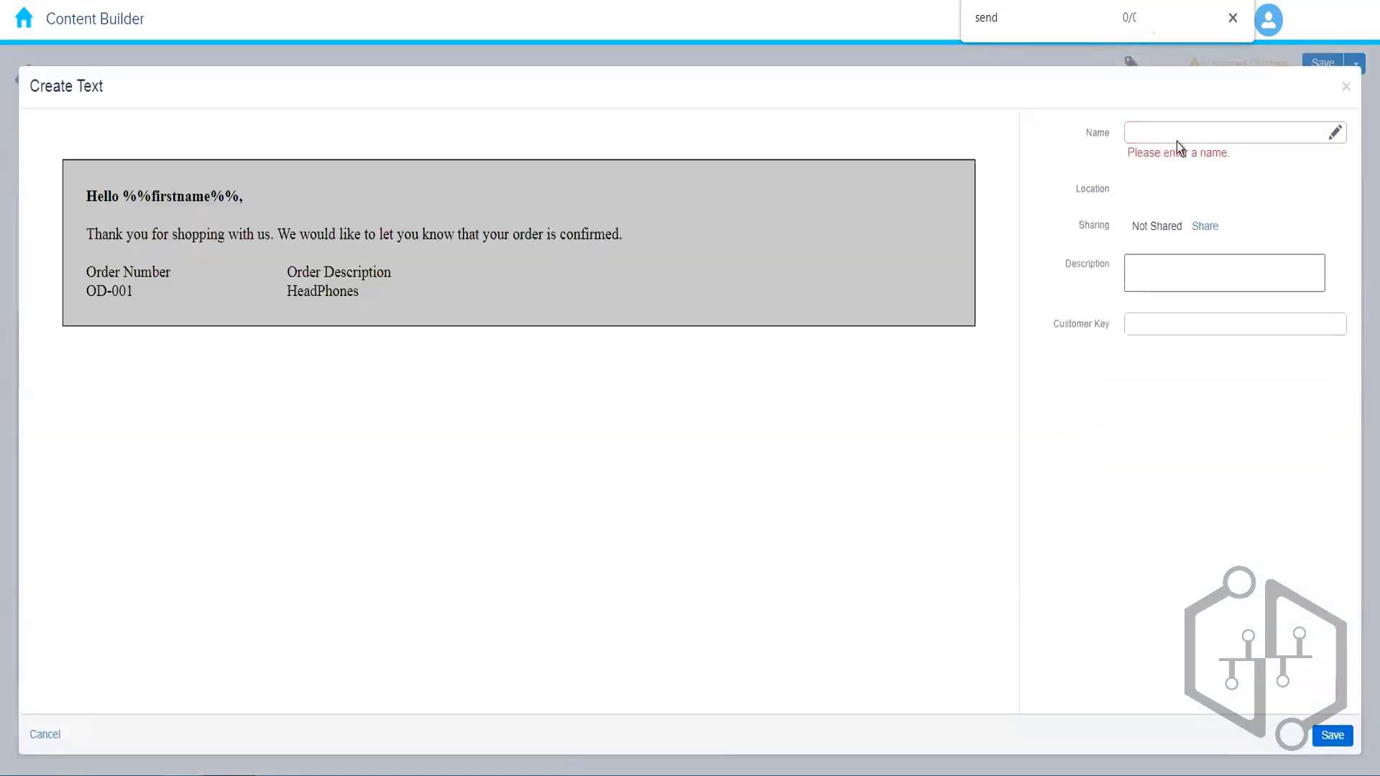
click(1178, 135)
text(Text)
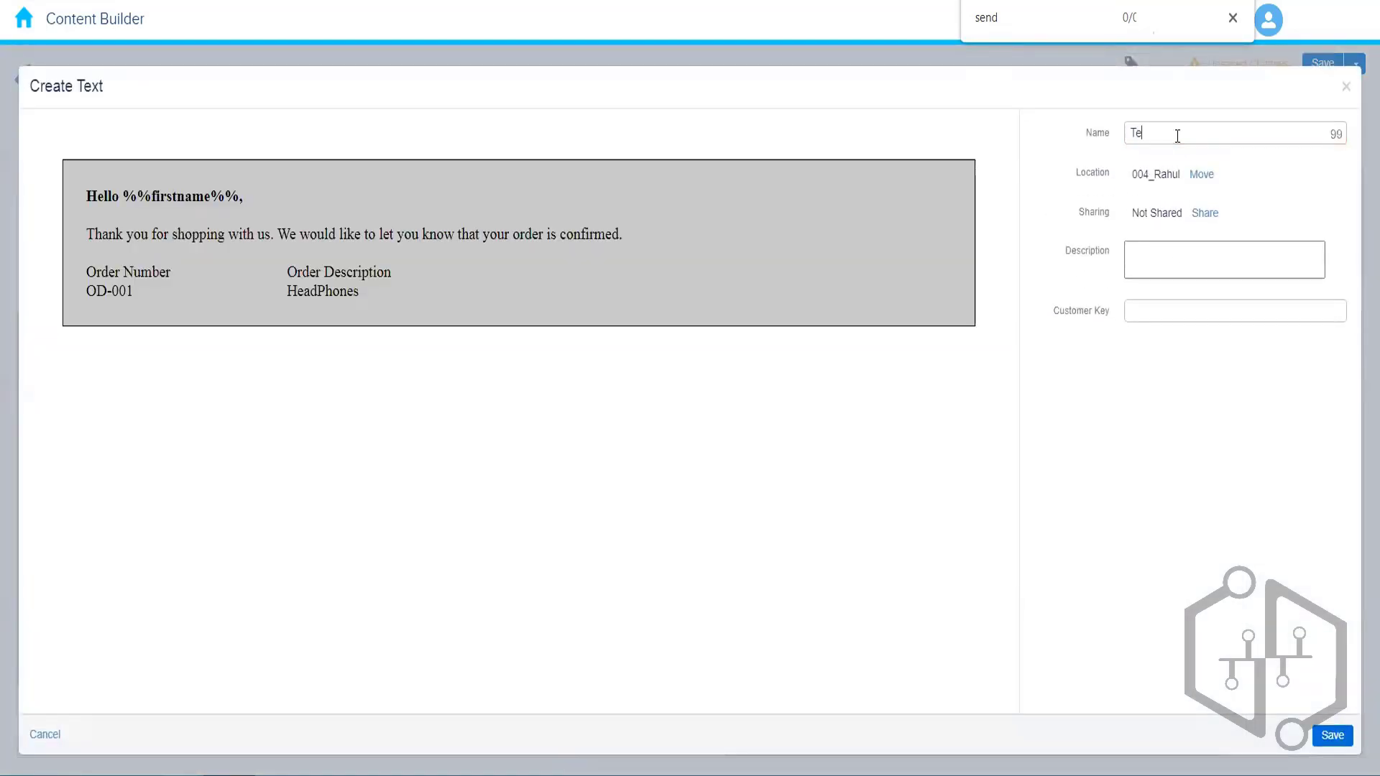
text( Block Demo)
click(1332, 737)
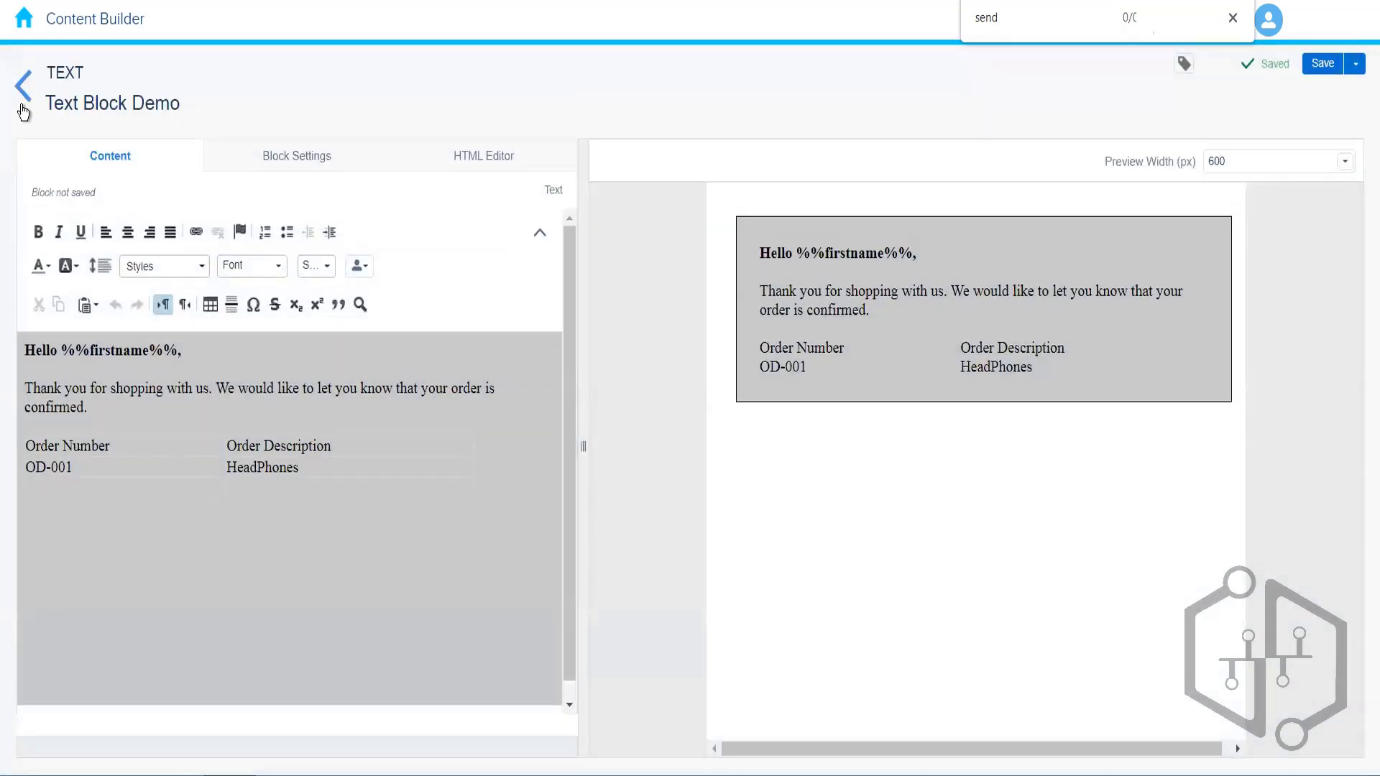
click(24, 110)
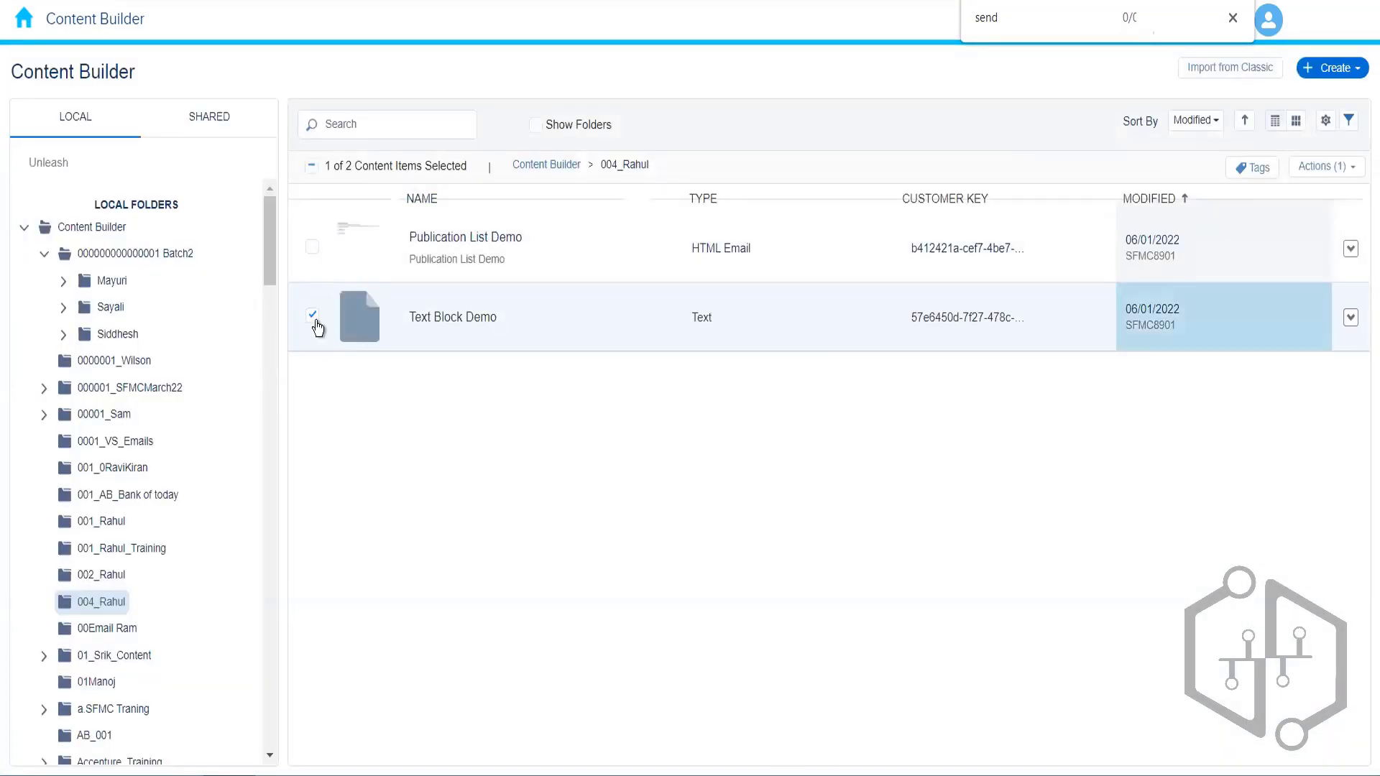
Step: Deselect Text Block Demo in the list and create a new Free Form content block
click(314, 320)
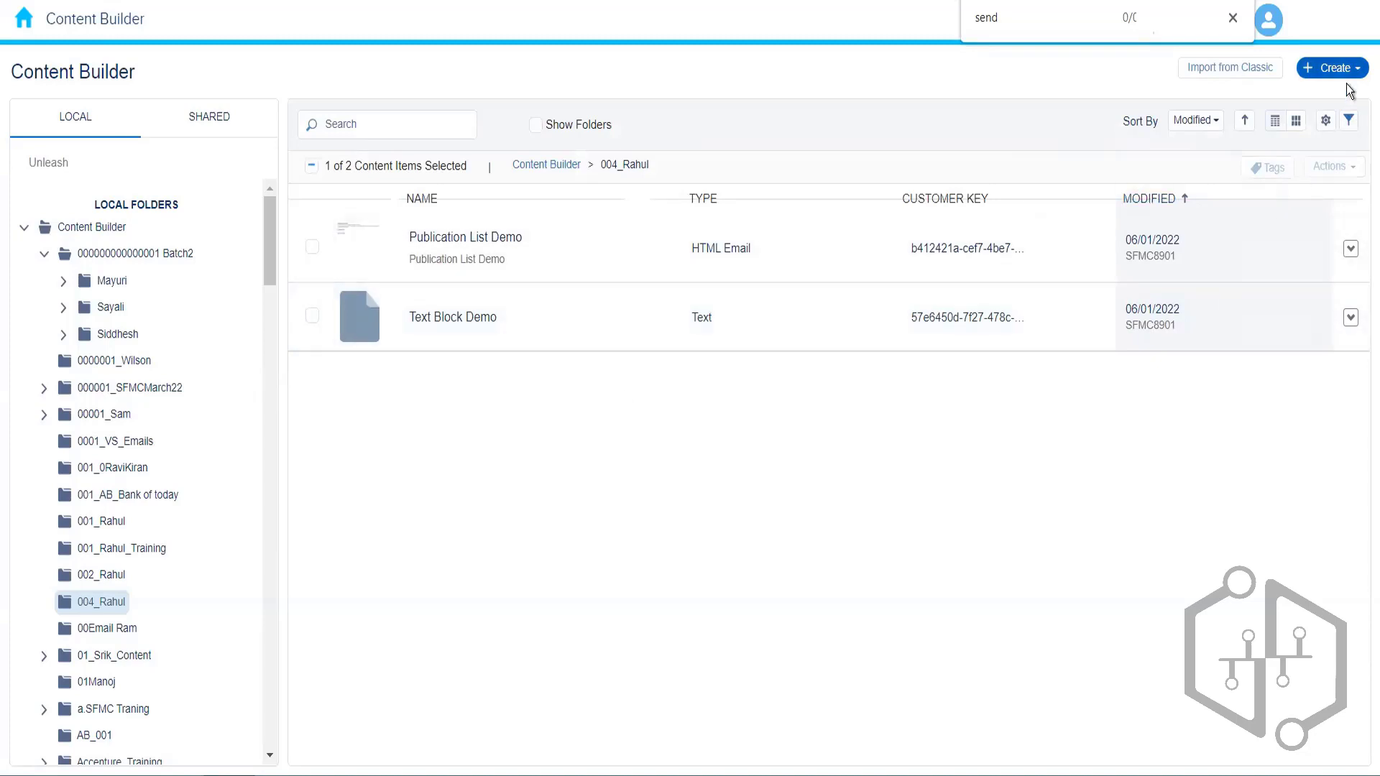
click(1335, 68)
mouse_move(1289, 190)
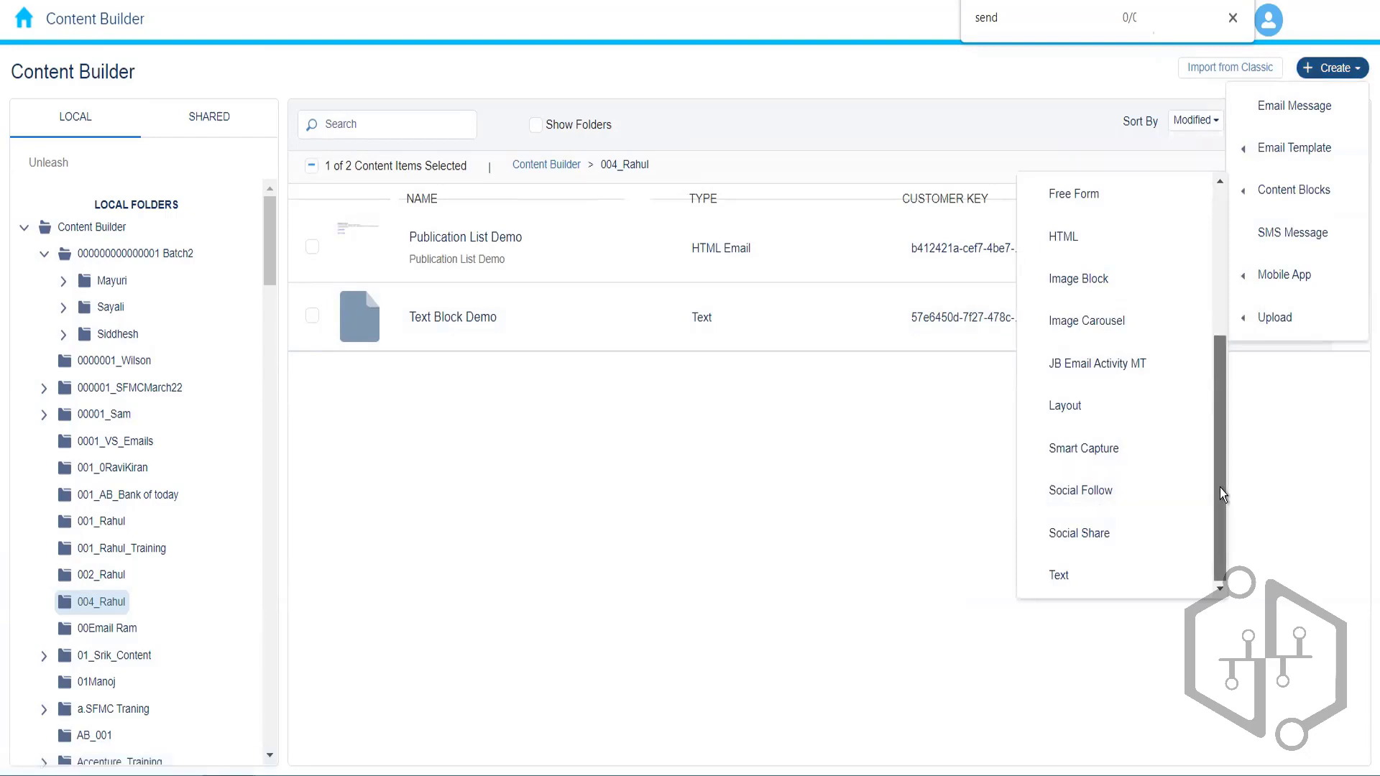
drag(1220, 487, 1222, 456)
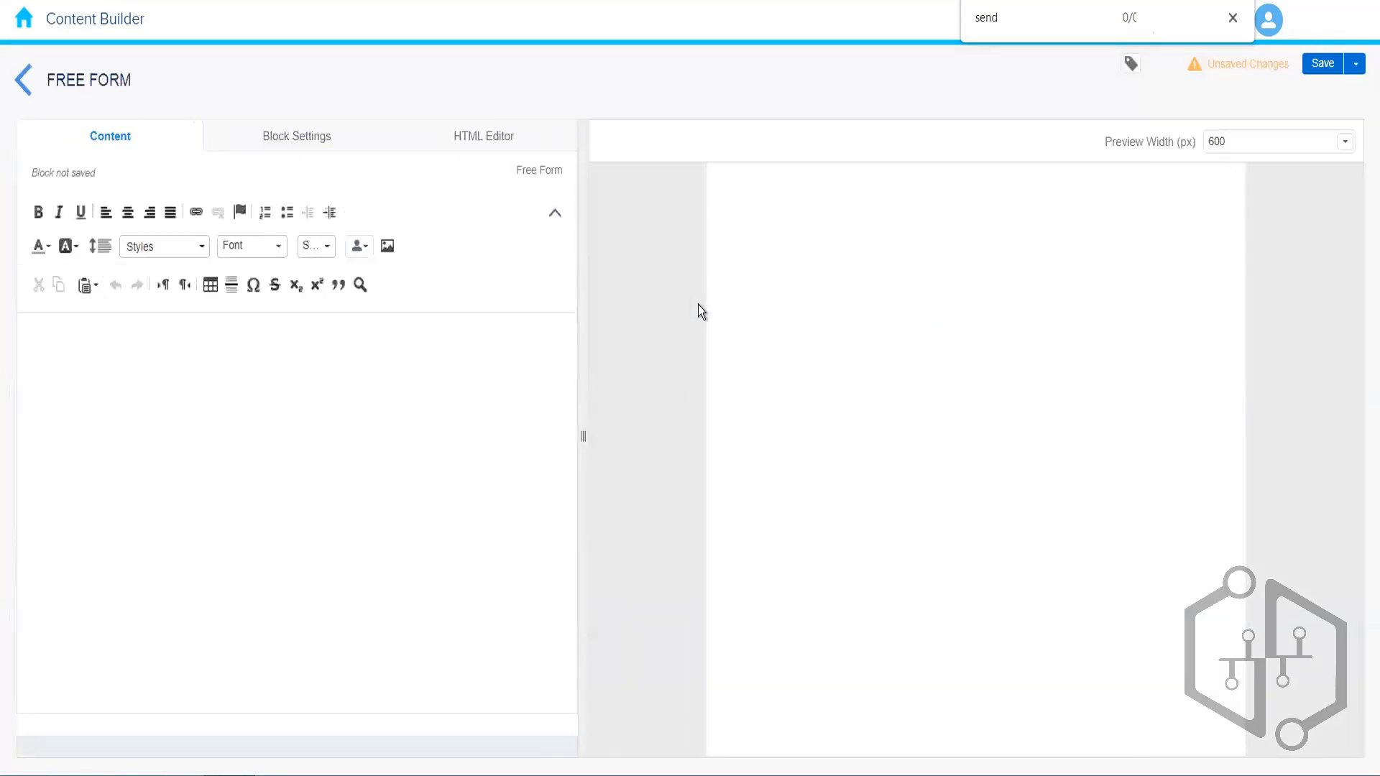
click(216, 462)
click(388, 248)
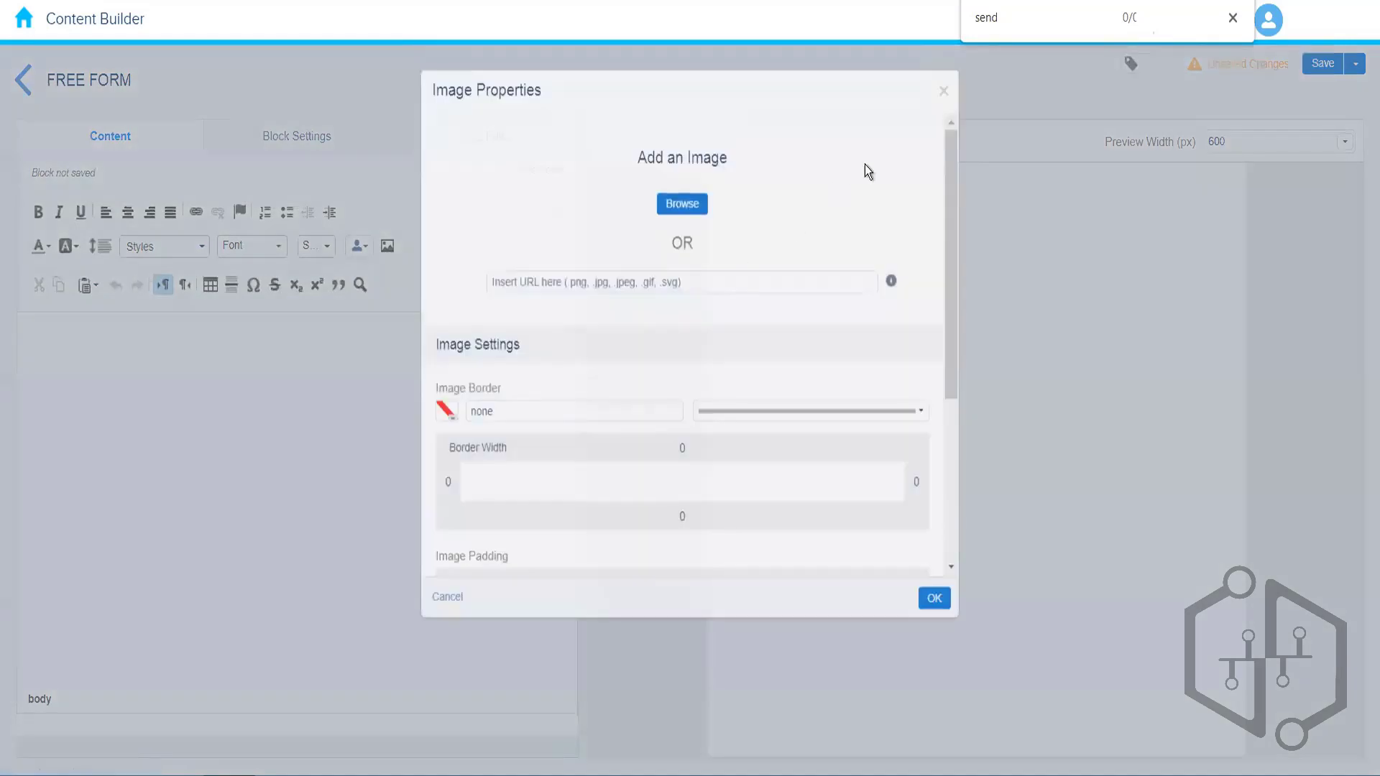
click(942, 109)
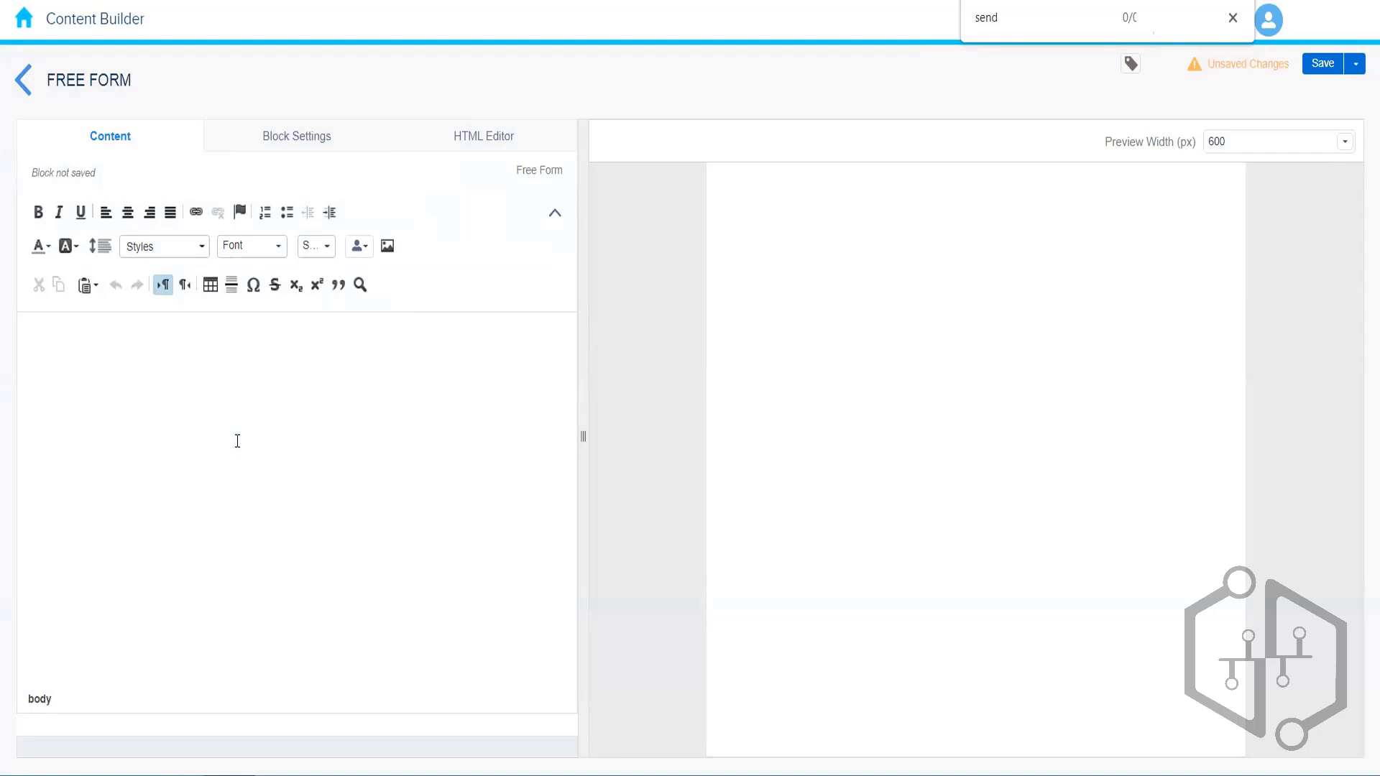
Step: Enter the text "Below are some recommendations based on your order history:" in the Free Form block
text(Below are some rrec)
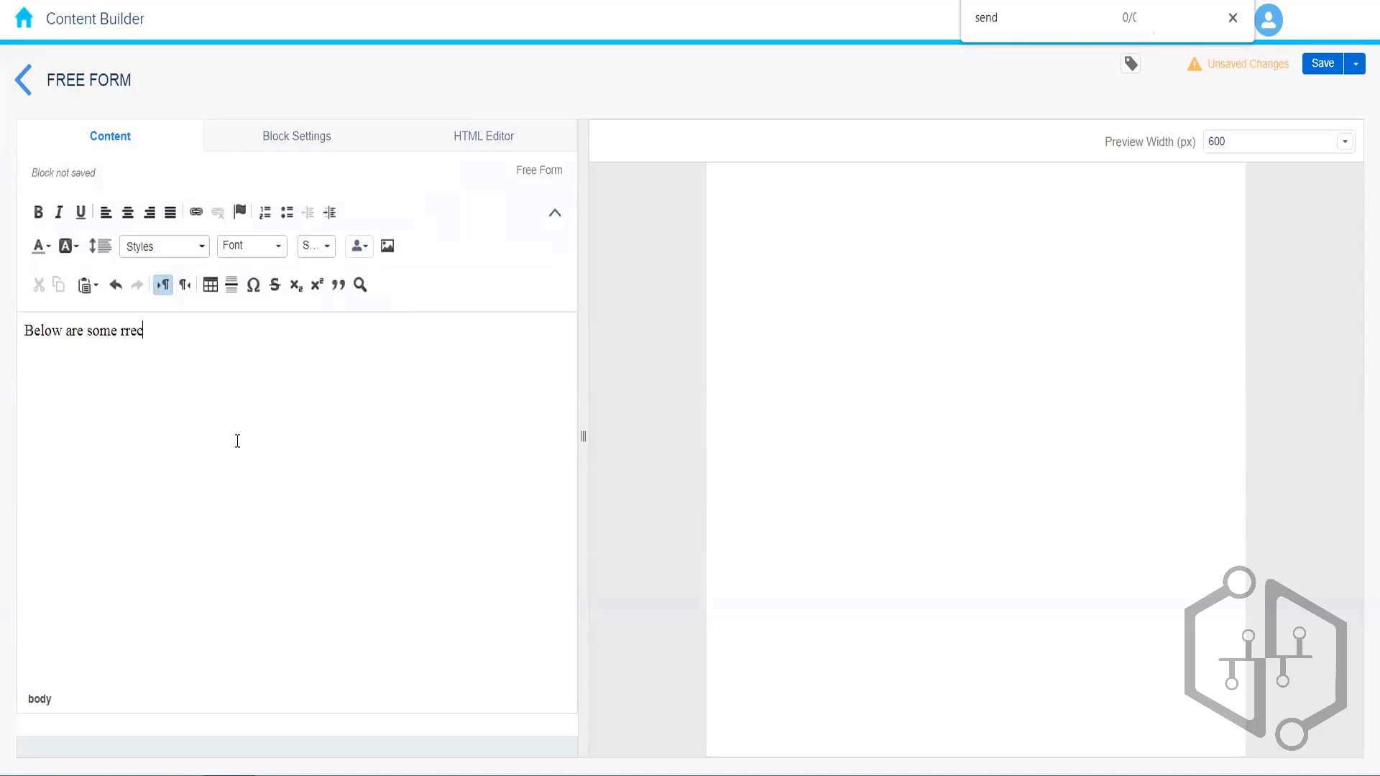
key(BackSpace)
key(BackSpace)
key(BackSpace)
text(ecomm)
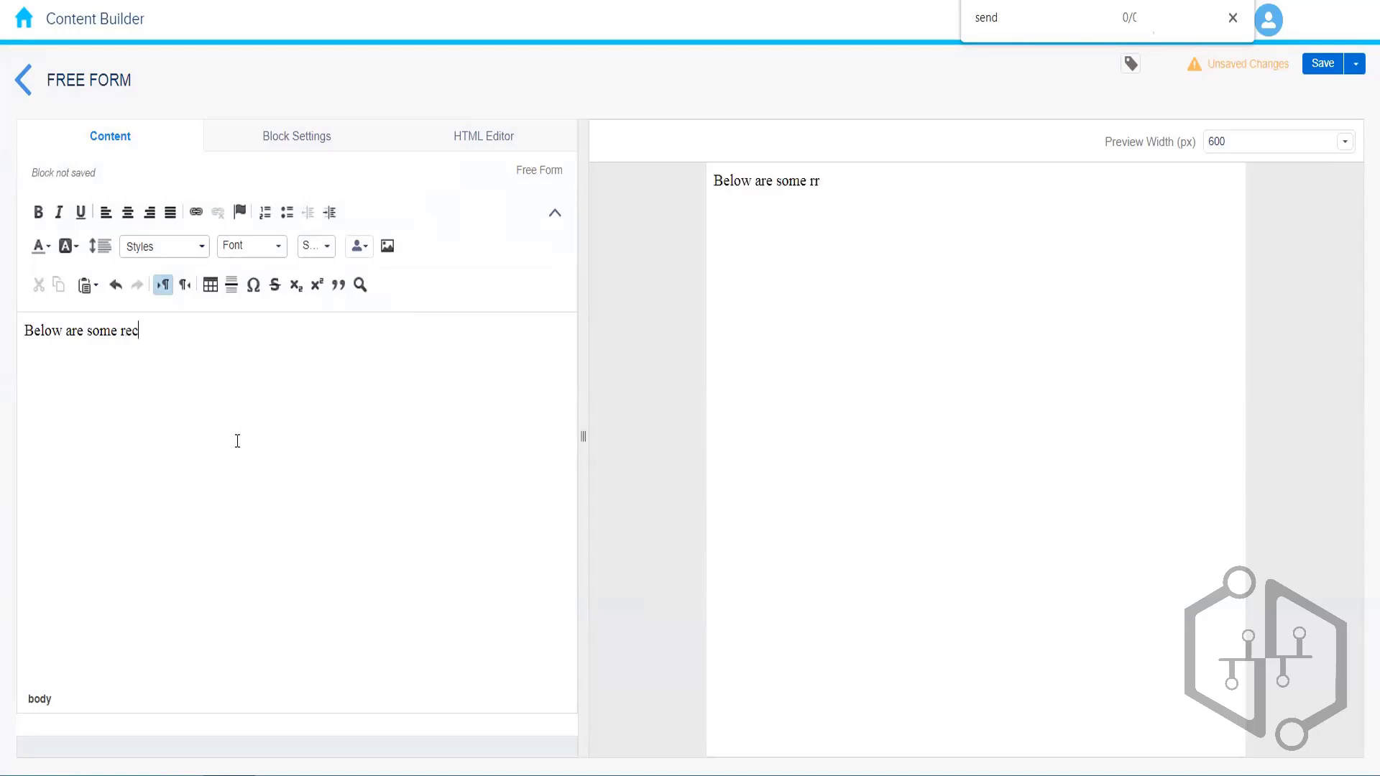
text(endat)
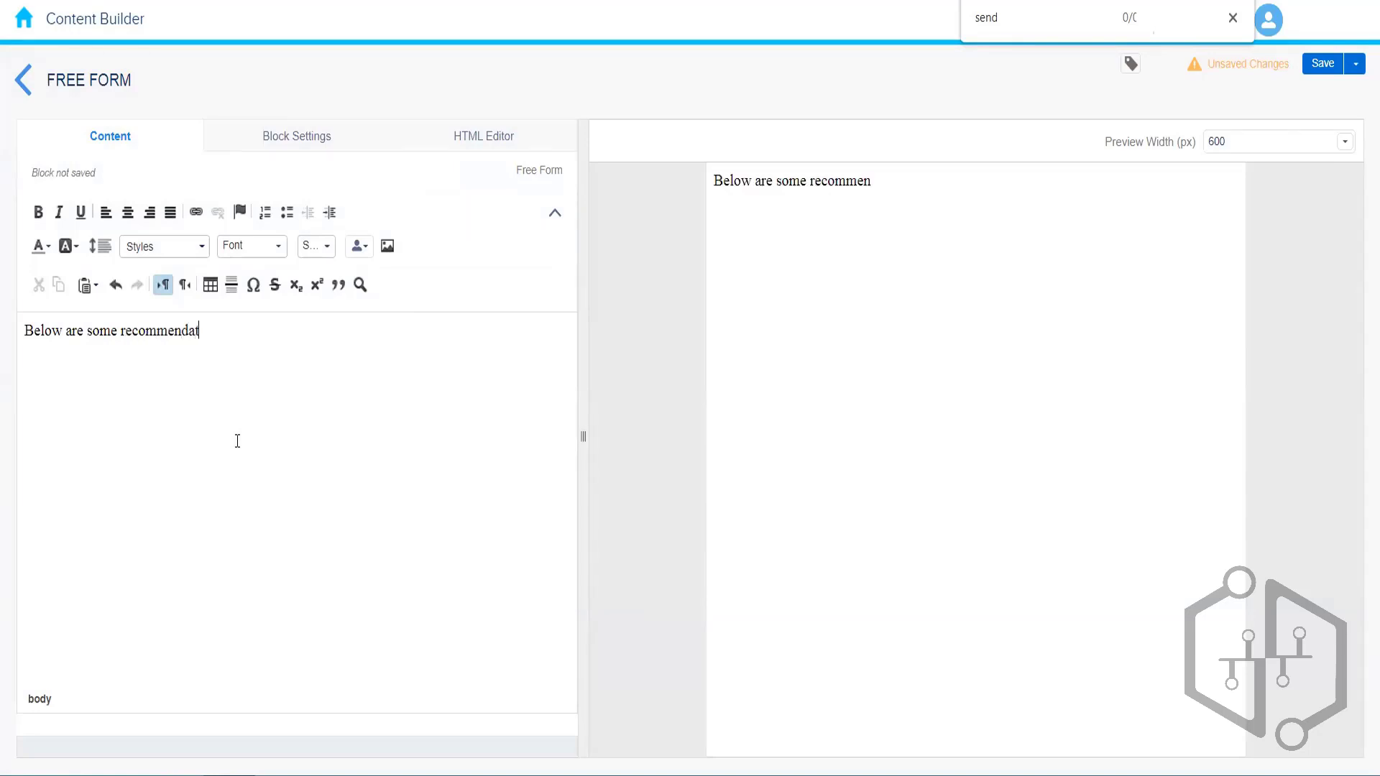
text(ions based on your p)
key(BackSpace)
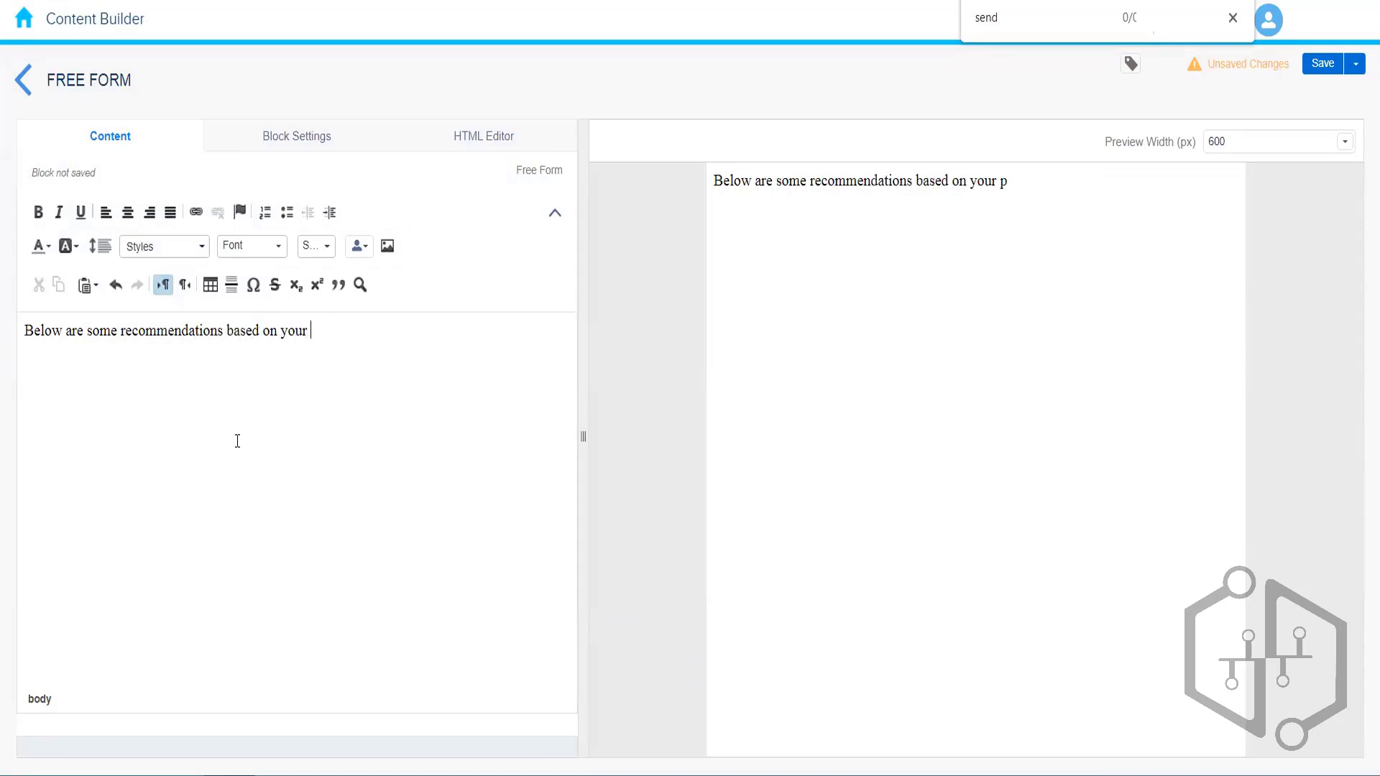
text(order history:)
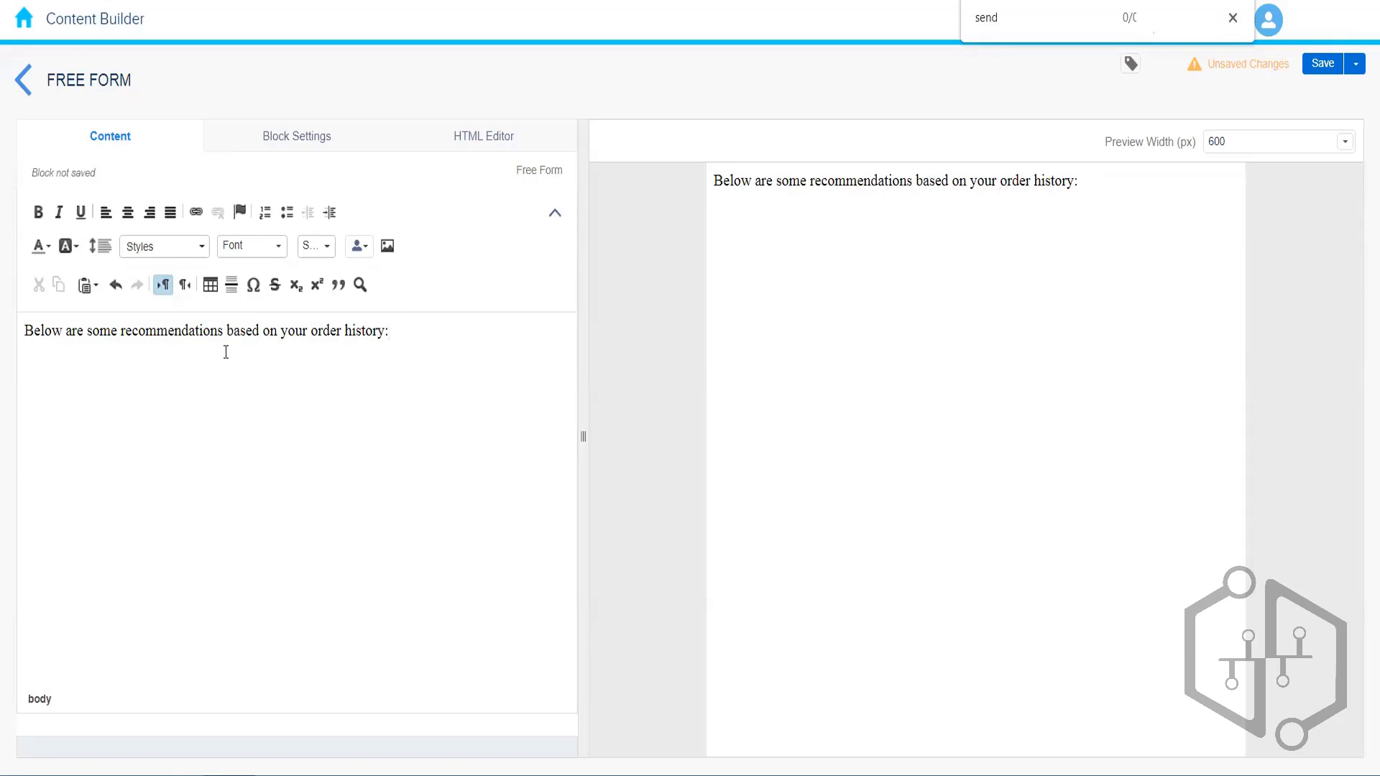
Step: Set the font size of the recommendations line to 18
drag(405, 337, 9, 322)
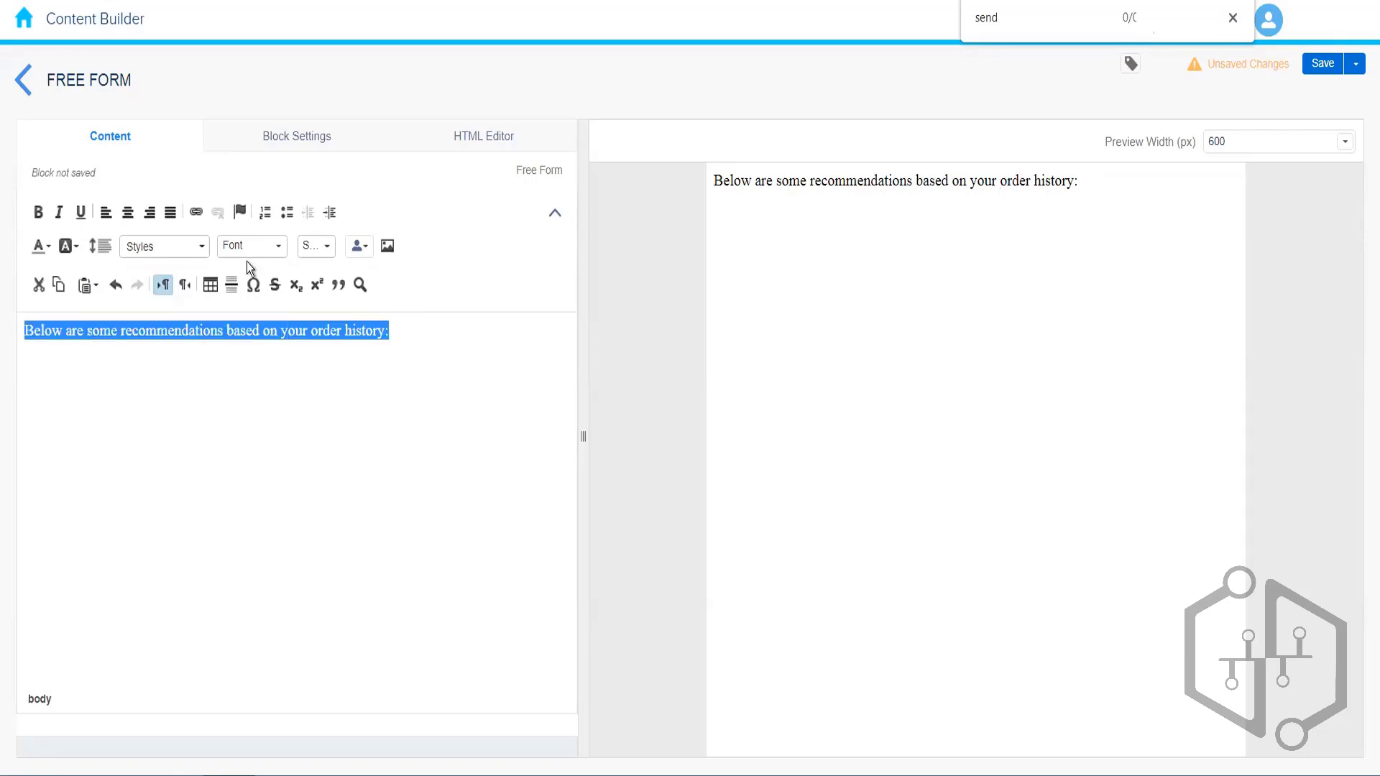
click(322, 252)
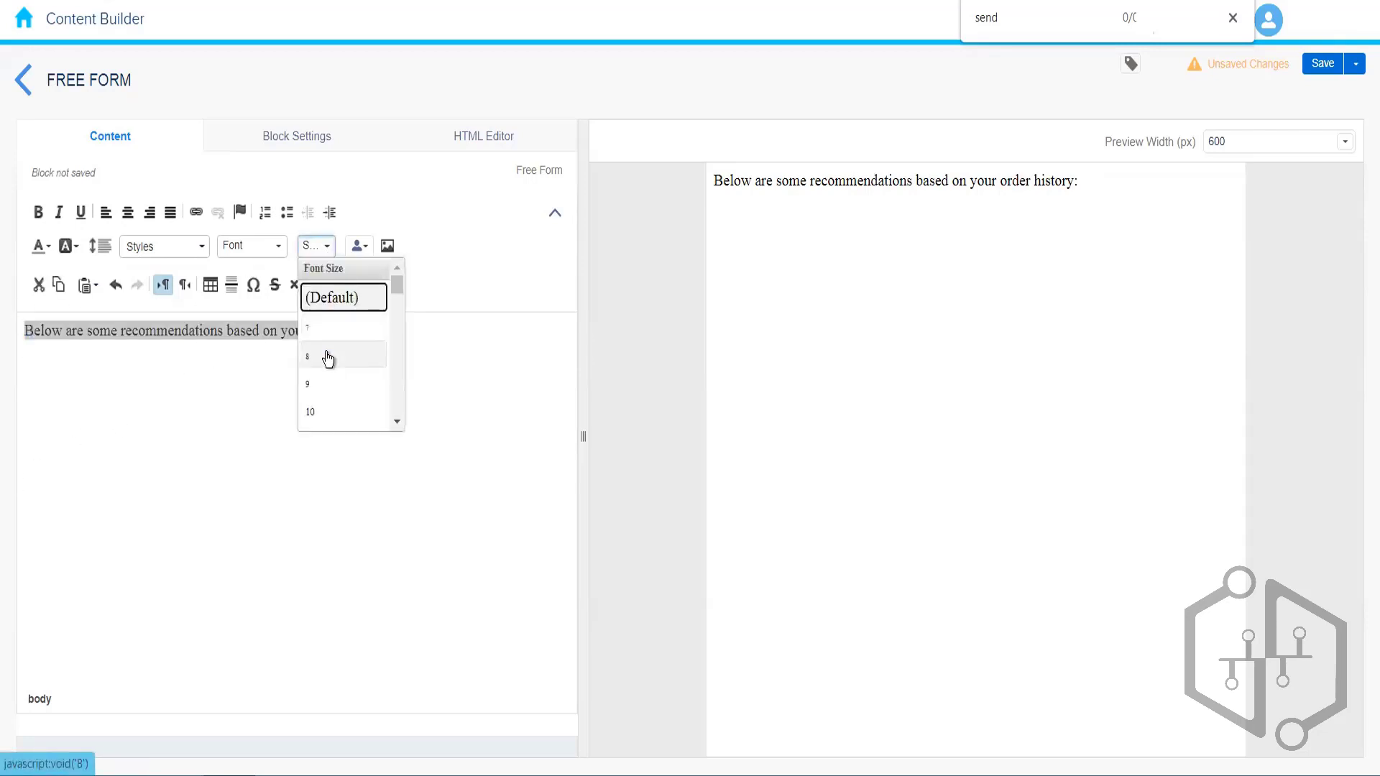
click(397, 422)
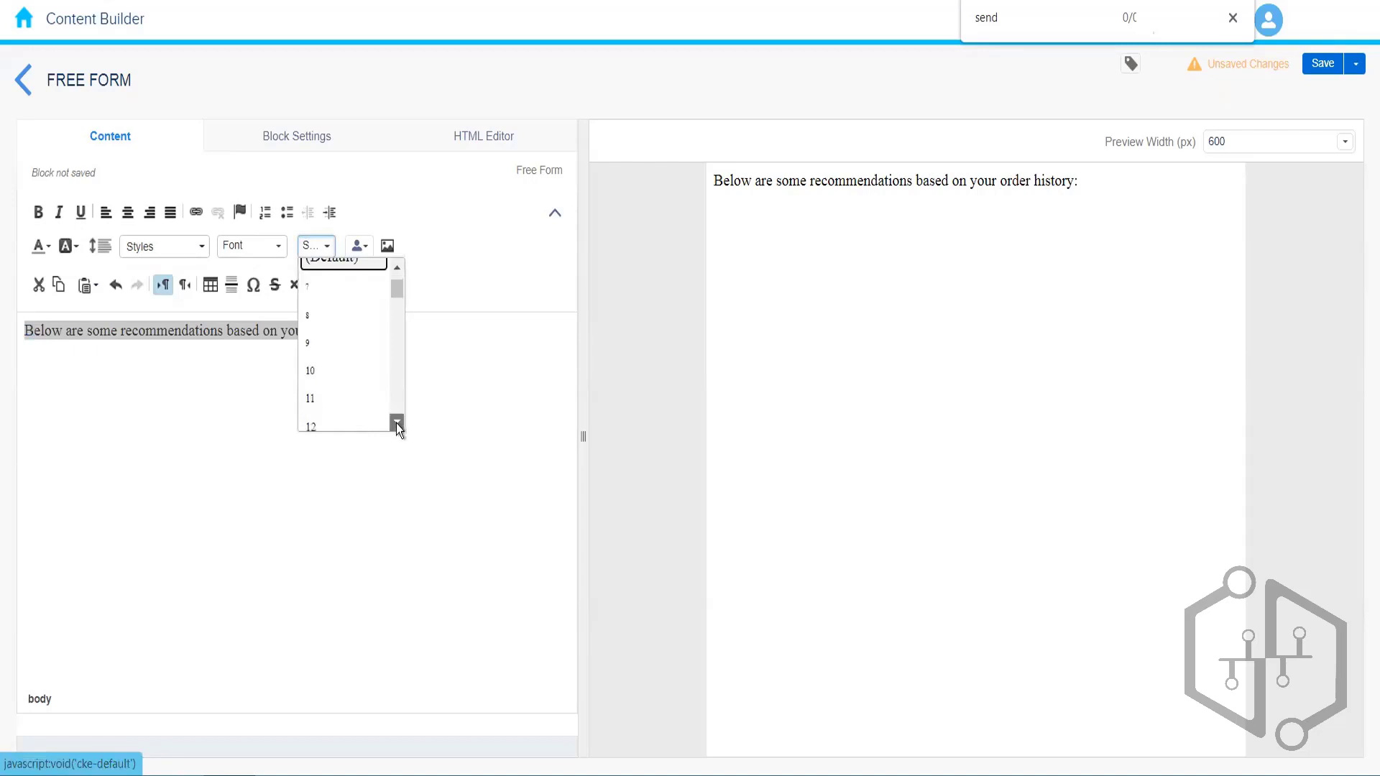
click(396, 423)
scroll(353, 416, down, 1)
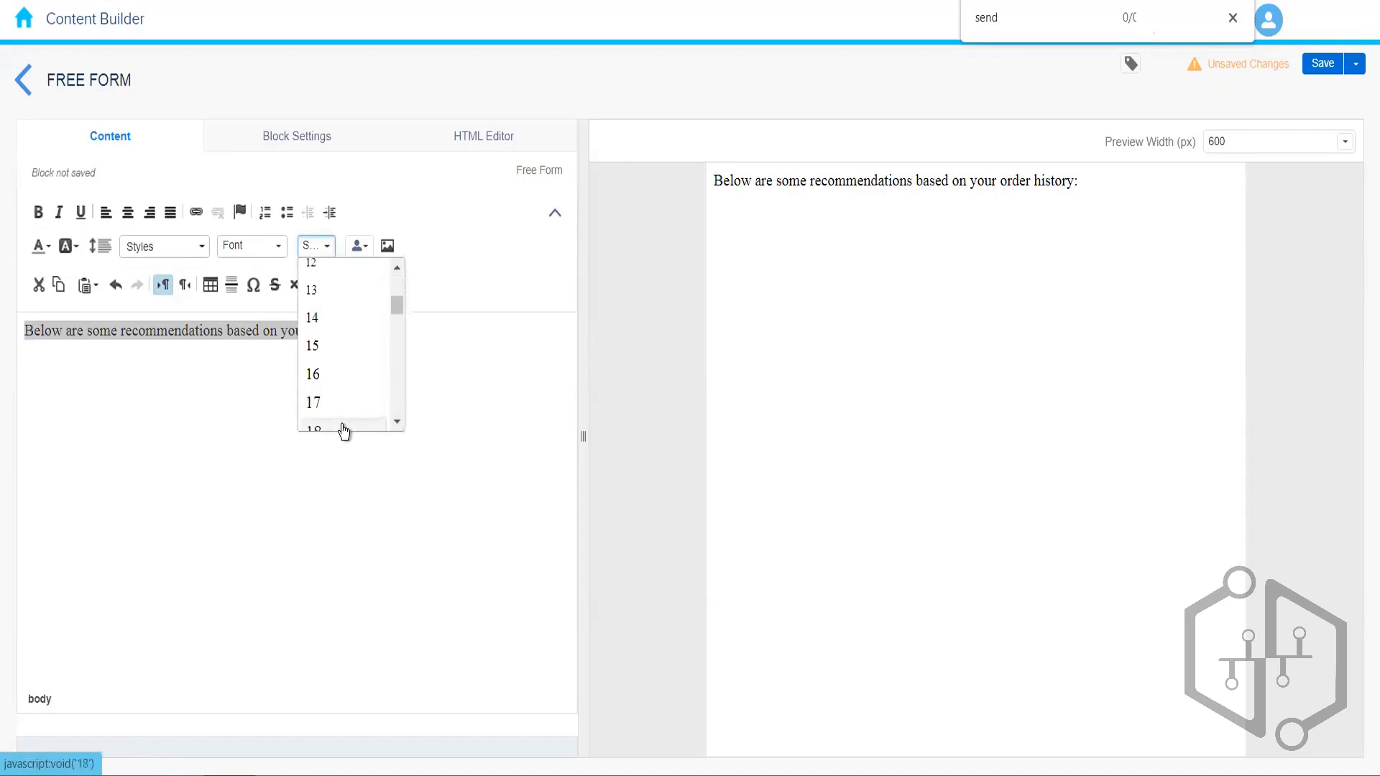
click(343, 430)
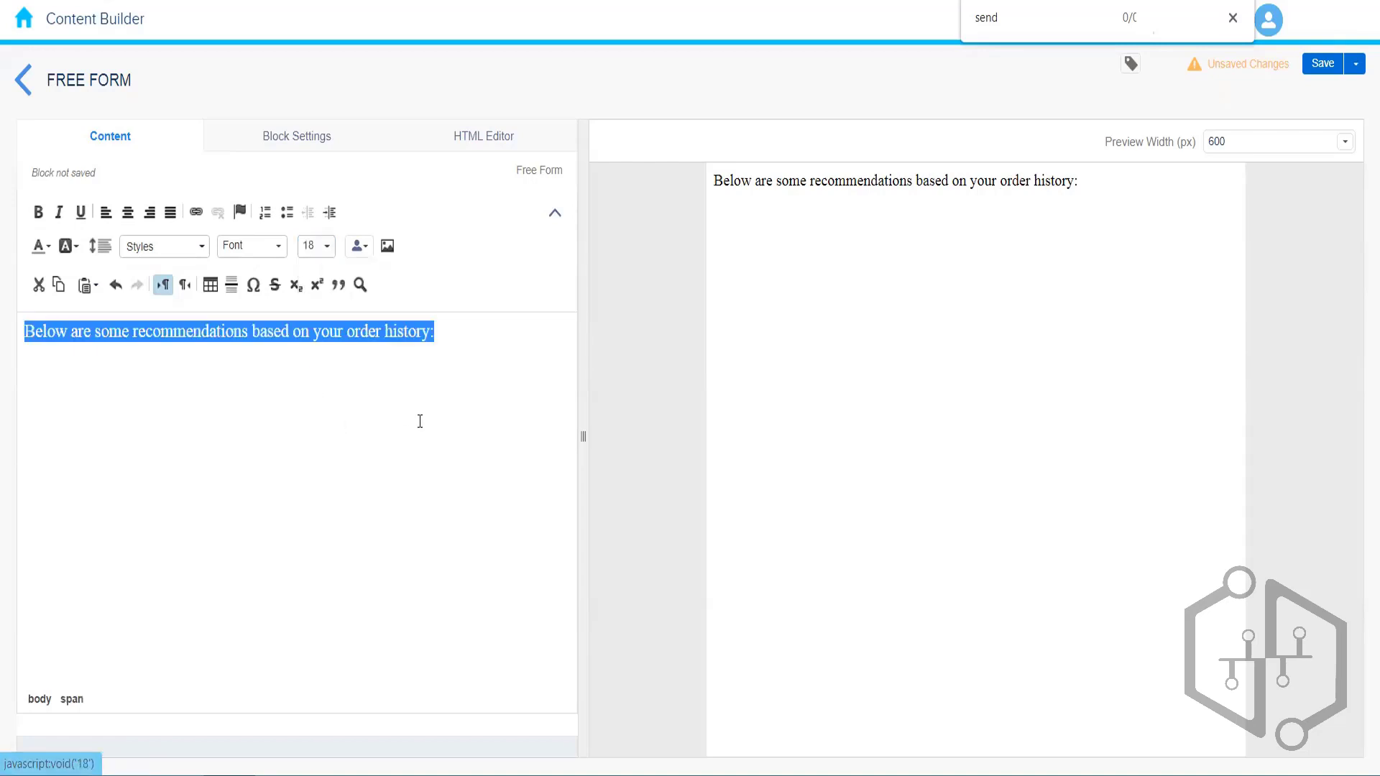
Step: Insert the existing image fall-hiking_preview.jpeg below the recommendations line, keeping Scale to Fit enabled
click(481, 385)
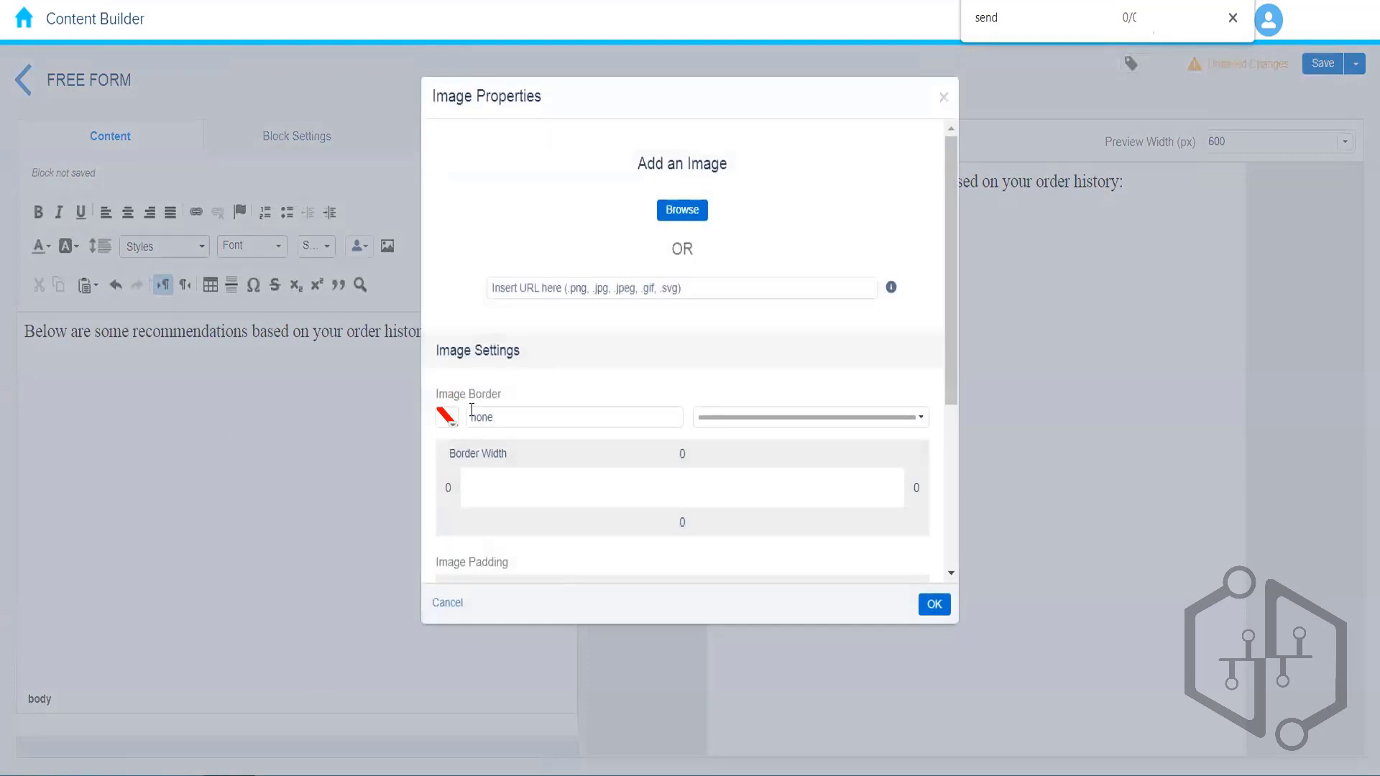
click(678, 222)
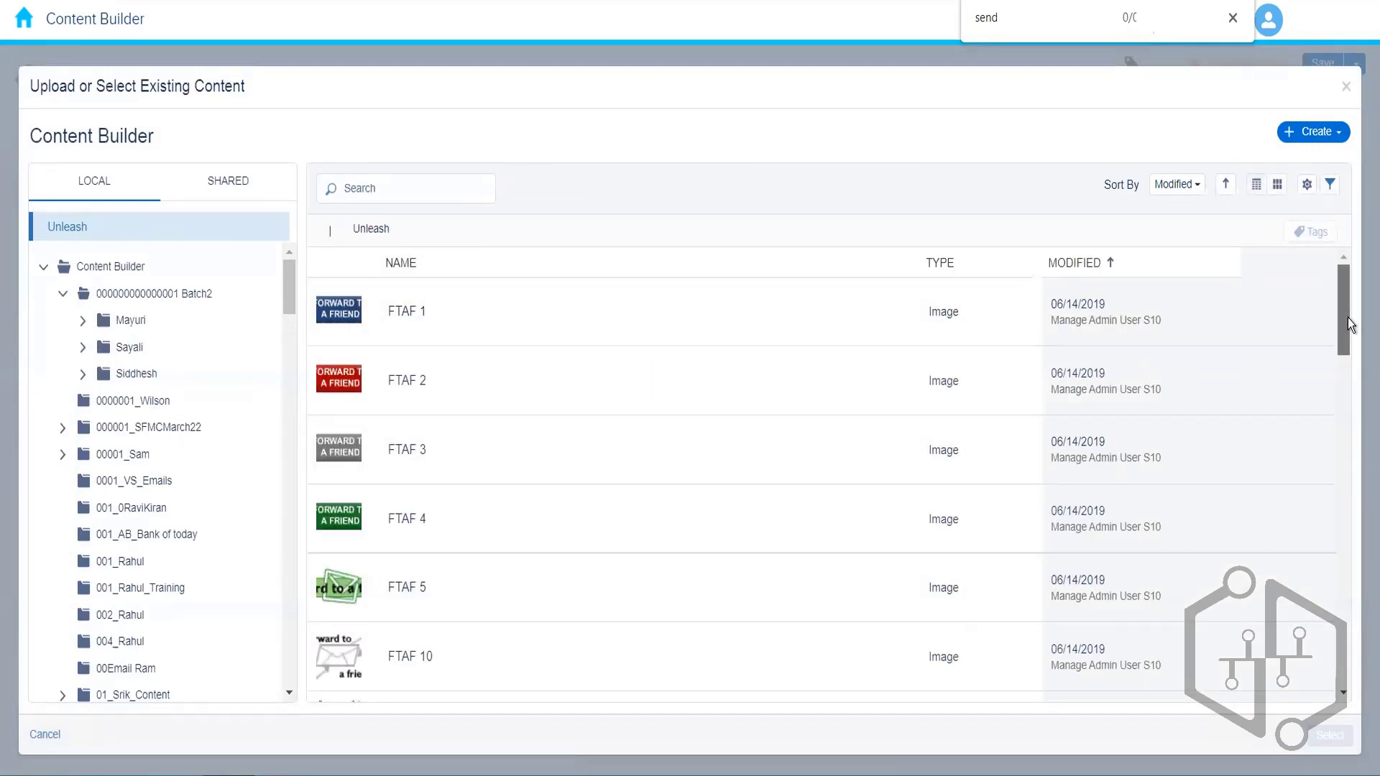
drag(1348, 317, 1359, 549)
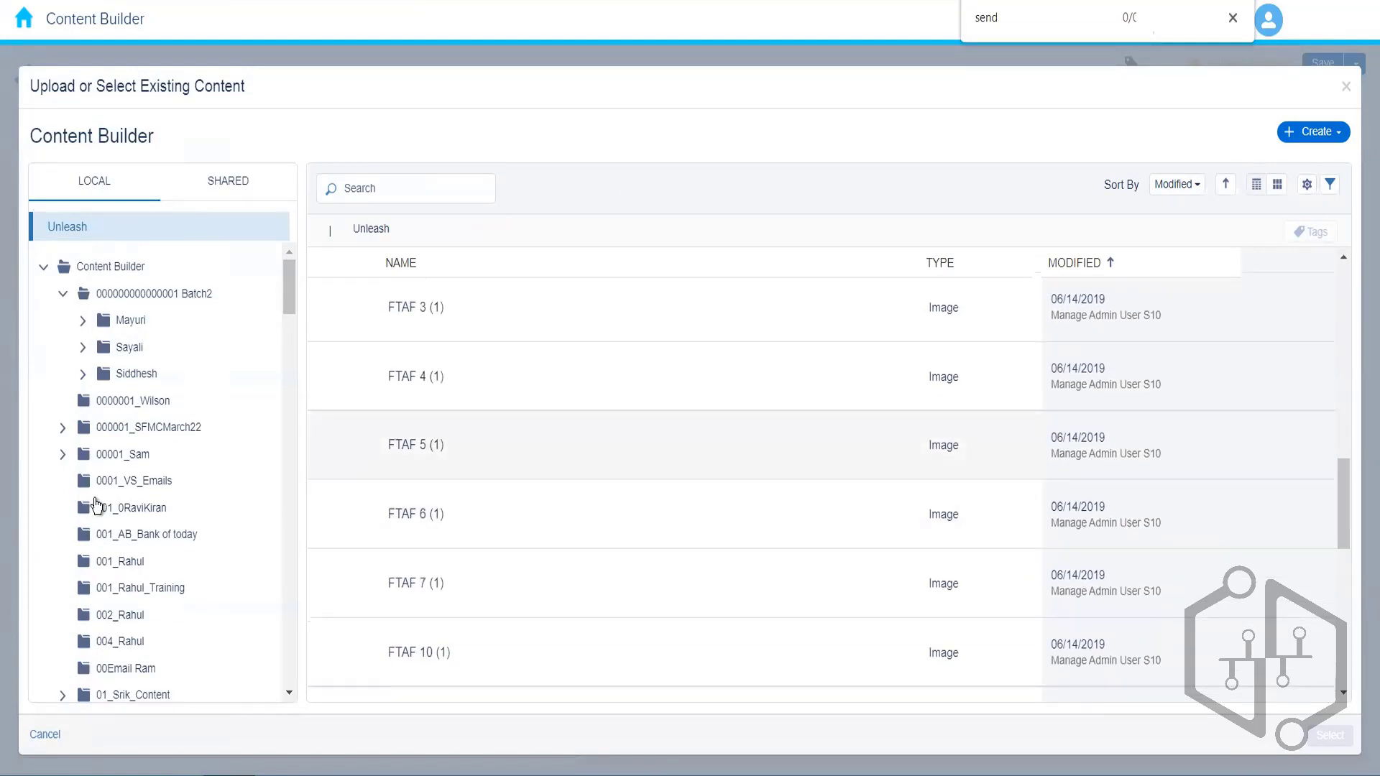
drag(288, 286, 288, 295)
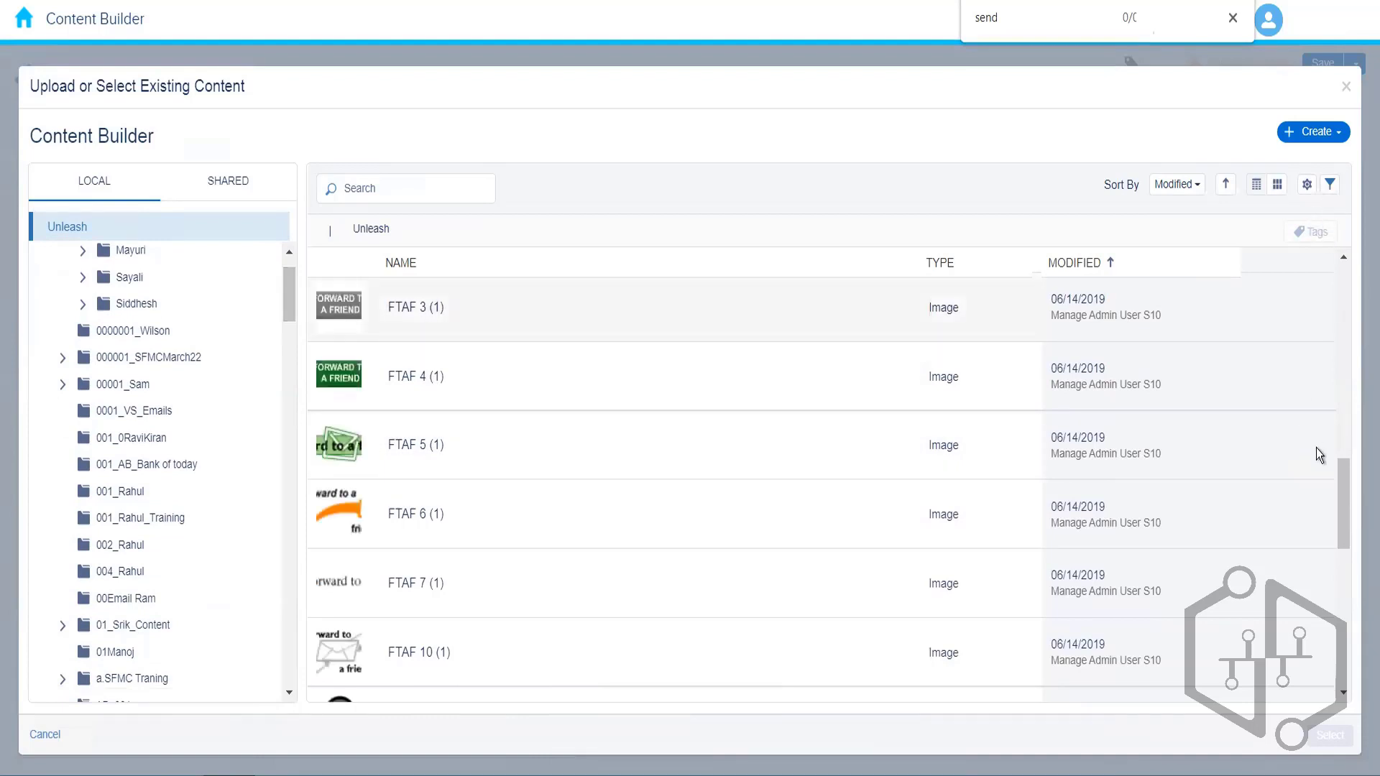
drag(1339, 496, 1340, 725)
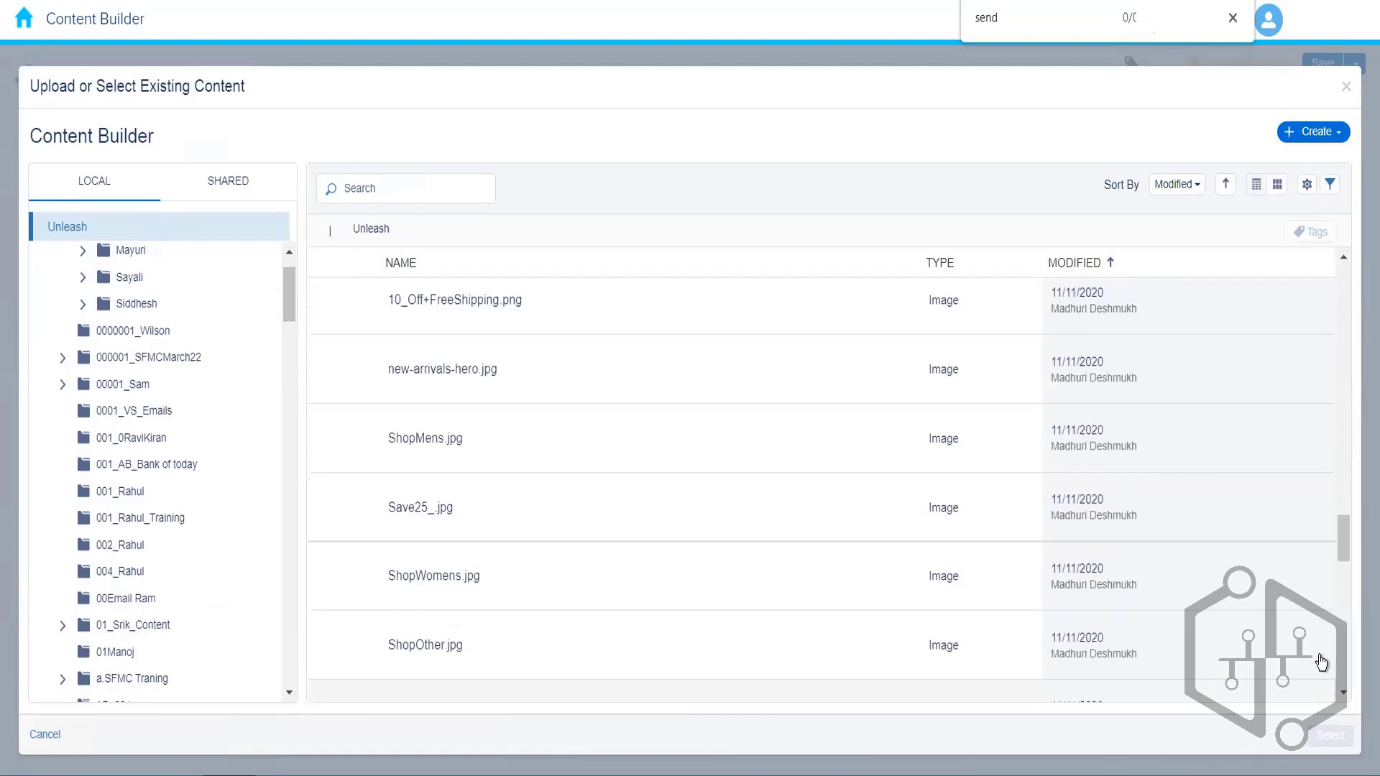
drag(1343, 546, 1344, 473)
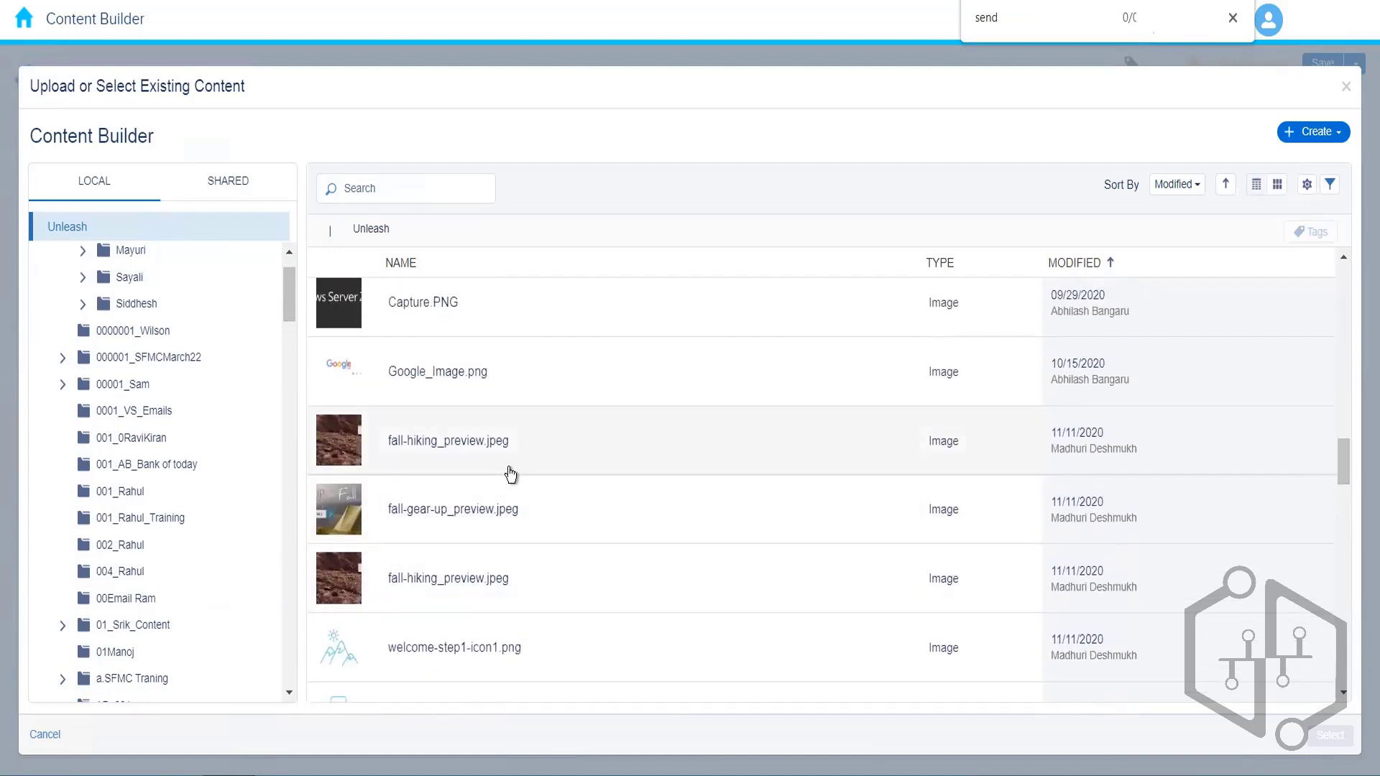
click(510, 473)
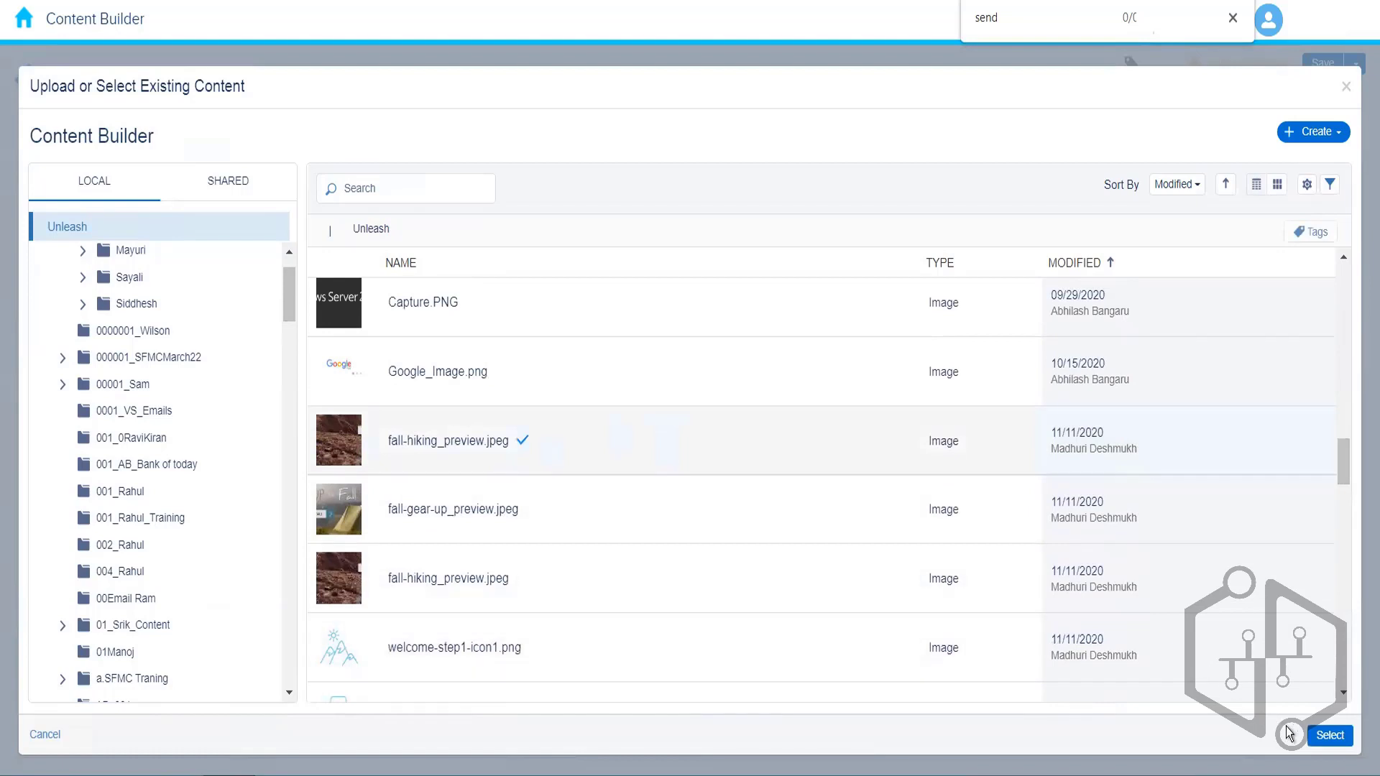
click(1328, 736)
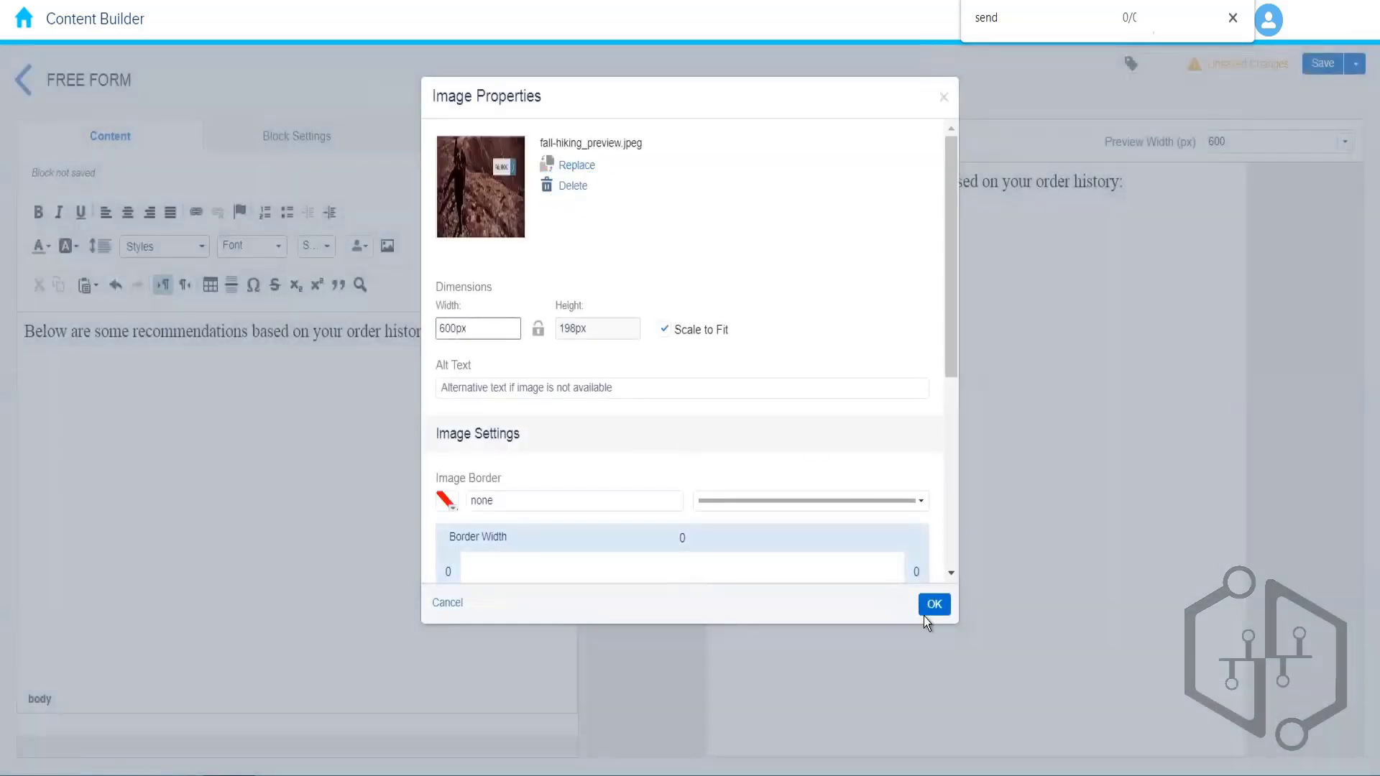
click(934, 607)
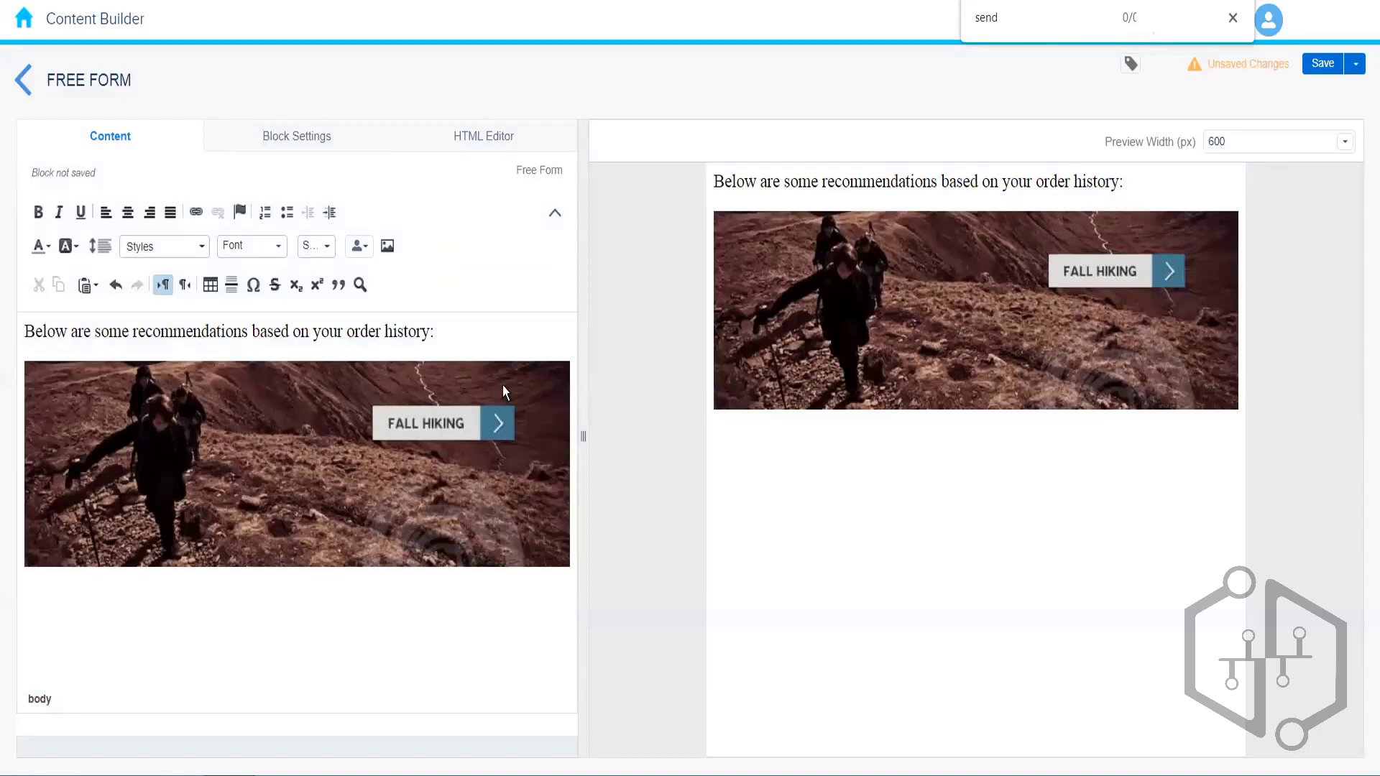
Step: Review the Free Form block's device preview, background, border and spacing settings
click(445, 333)
click(301, 143)
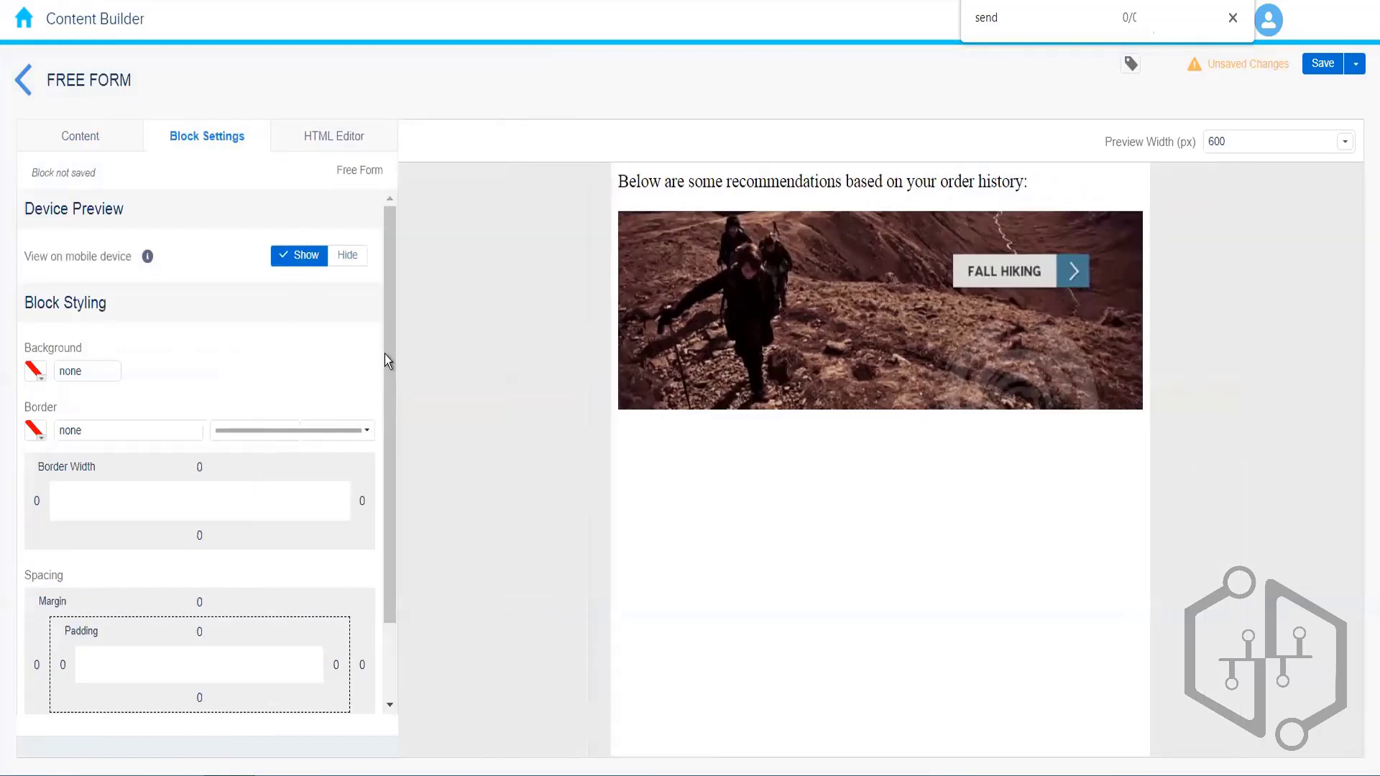
drag(390, 353, 395, 270)
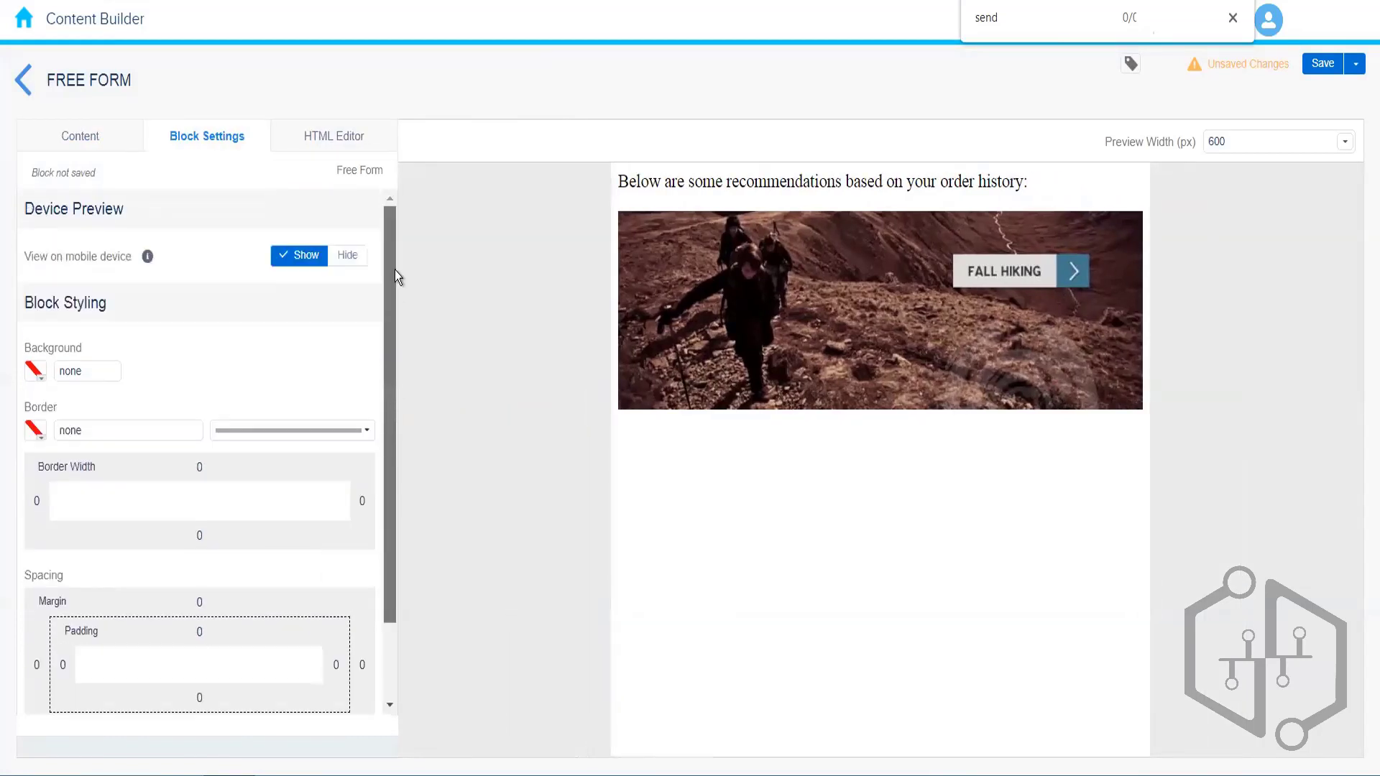
Step: Review the HTML code of the Free Form block and return to its content
click(340, 140)
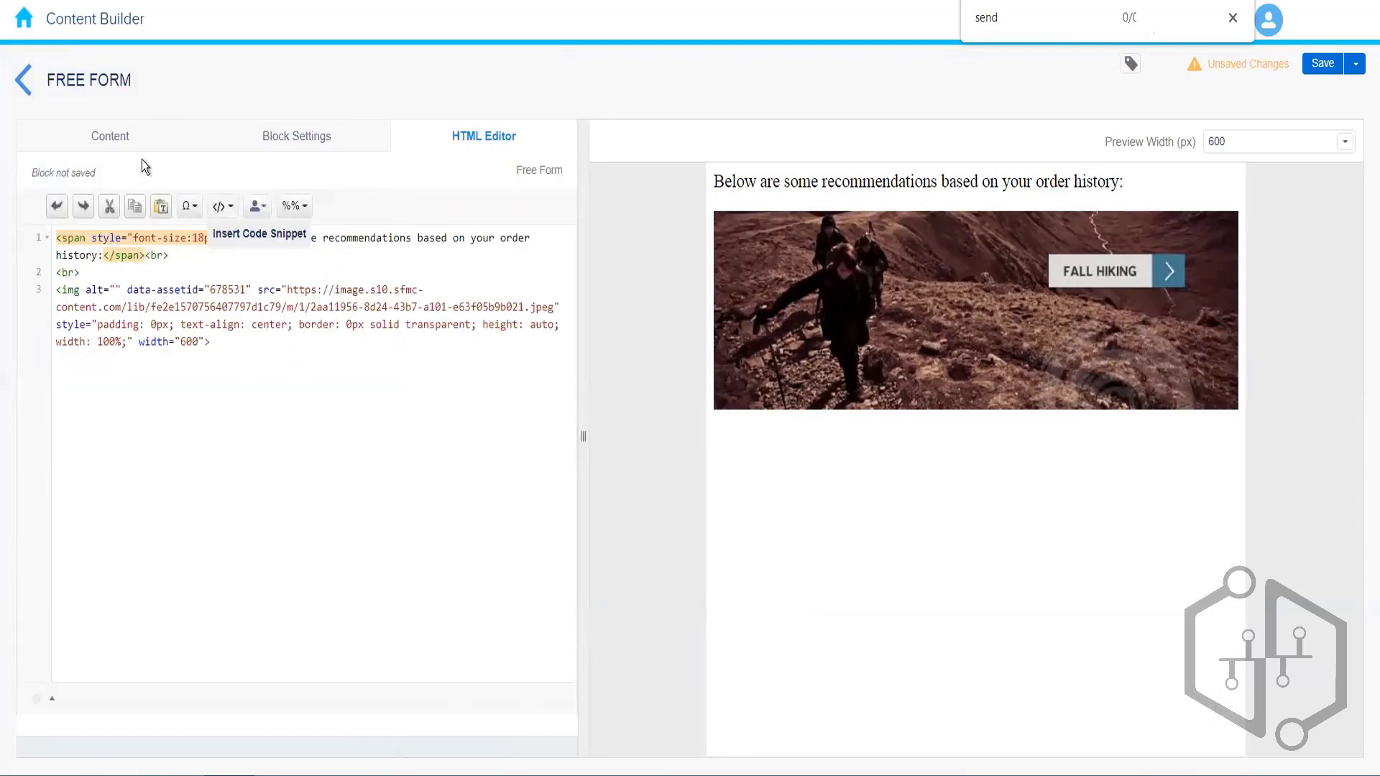
click(122, 138)
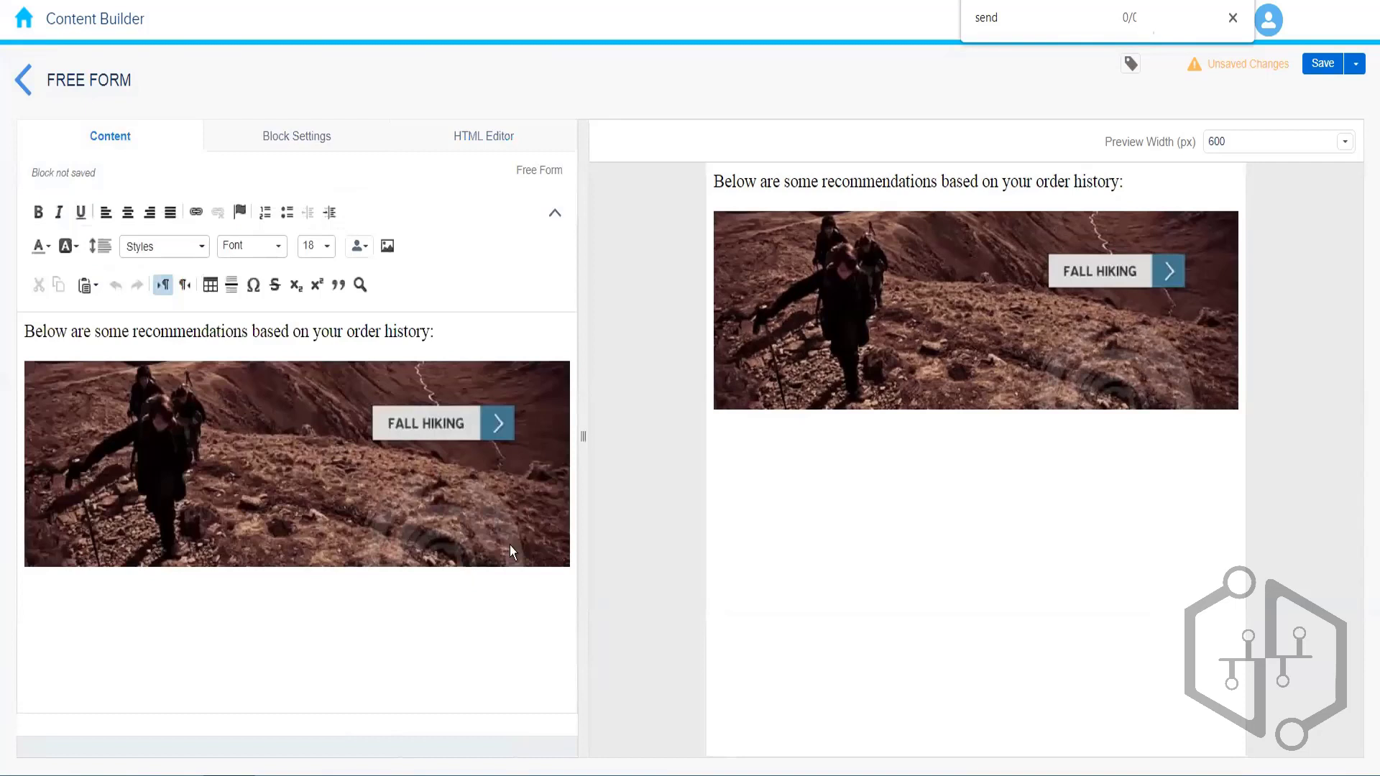
click(456, 340)
Step: Save the Free Form block under the name "Free Form Block Demo"
click(1323, 64)
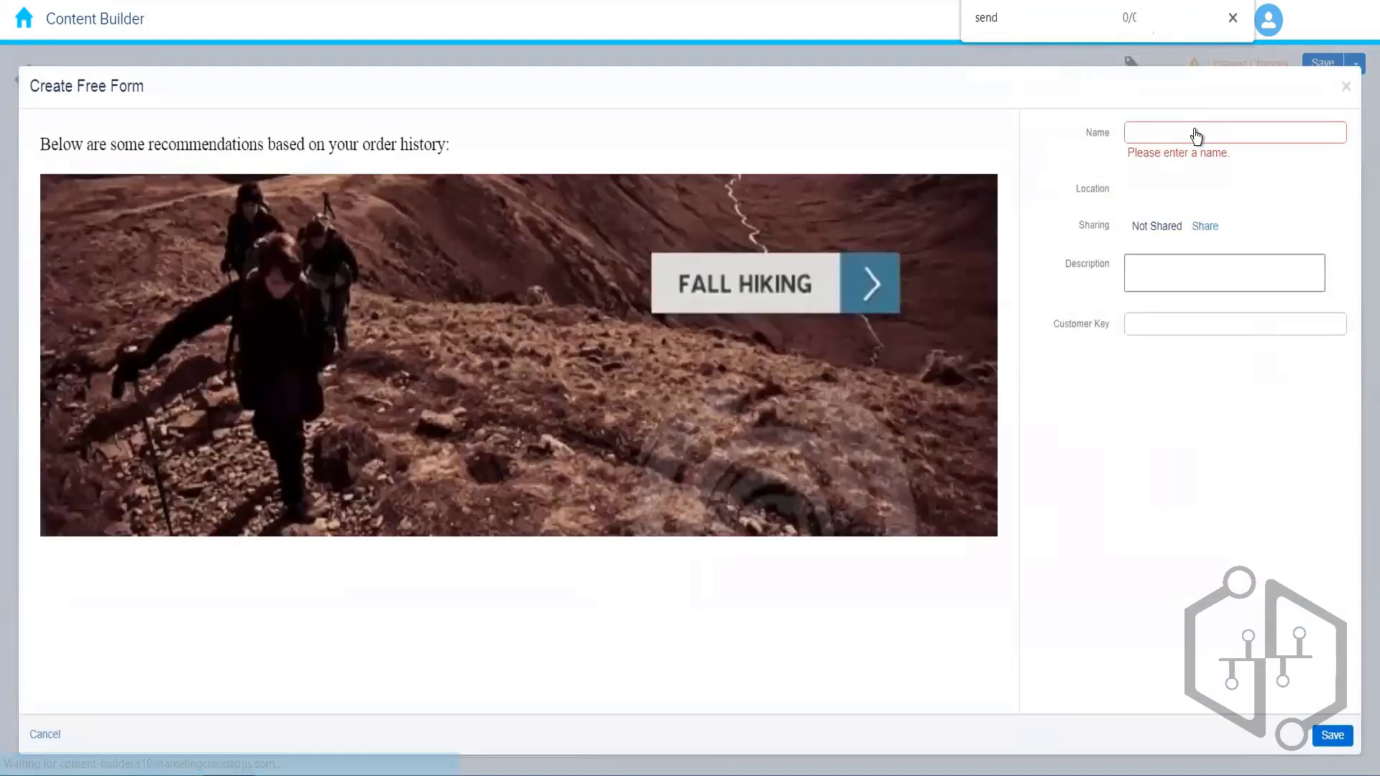
click(1196, 132)
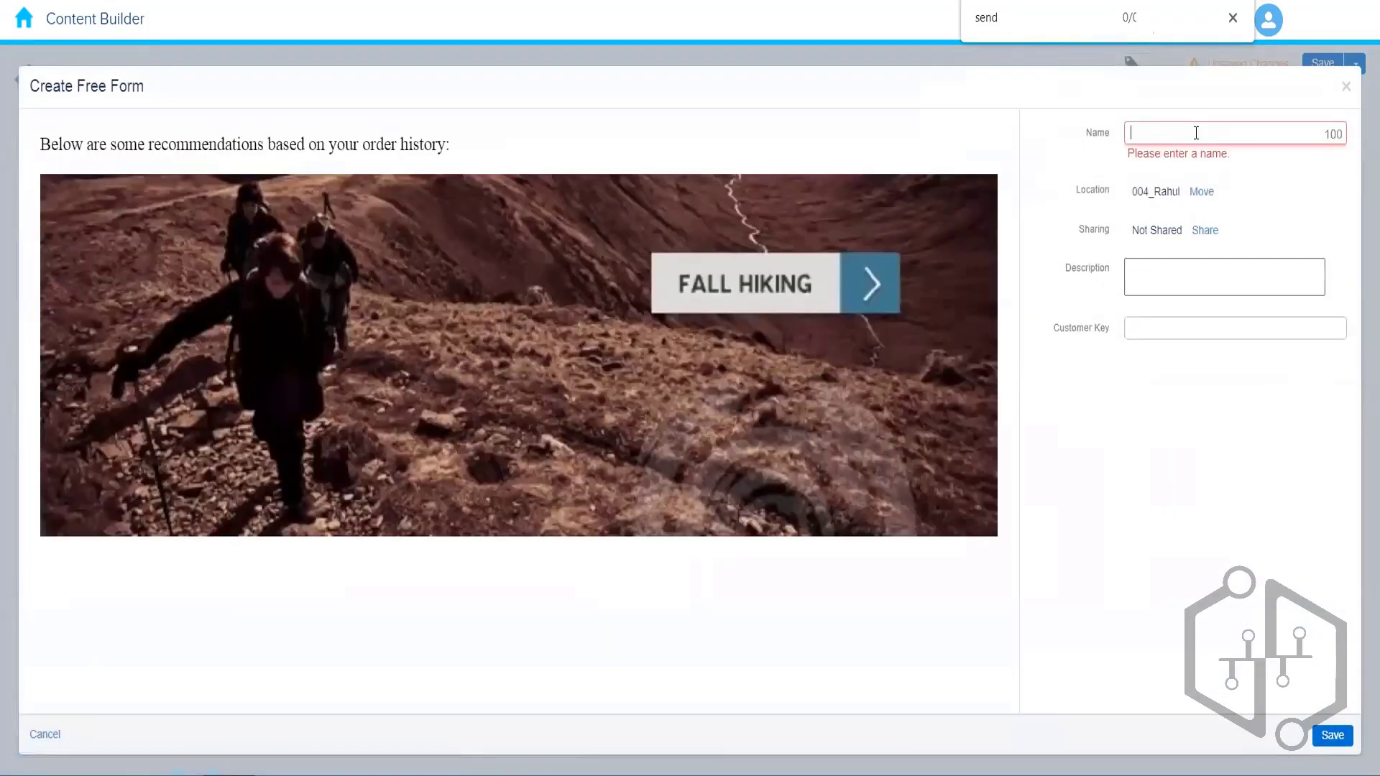
text(Free F)
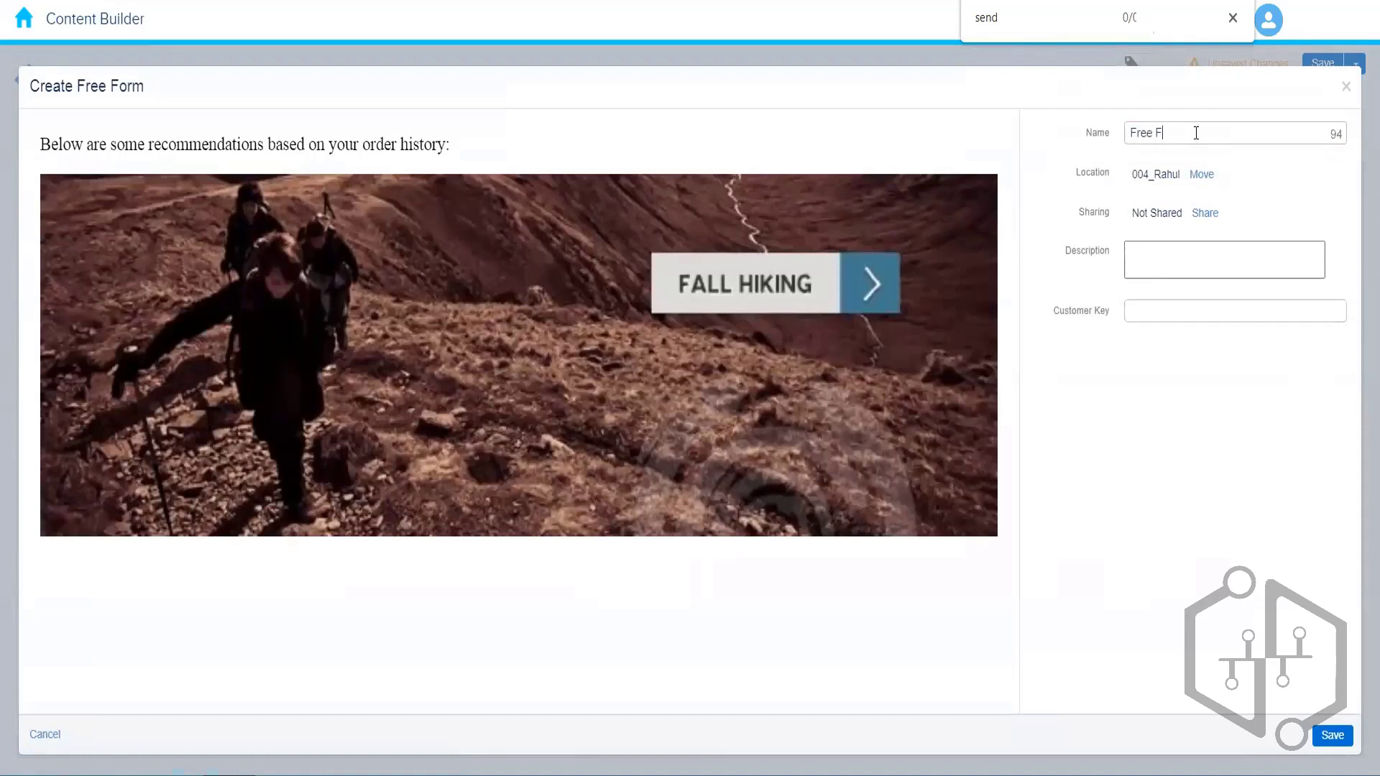
text(orm Block Demo)
click(1207, 487)
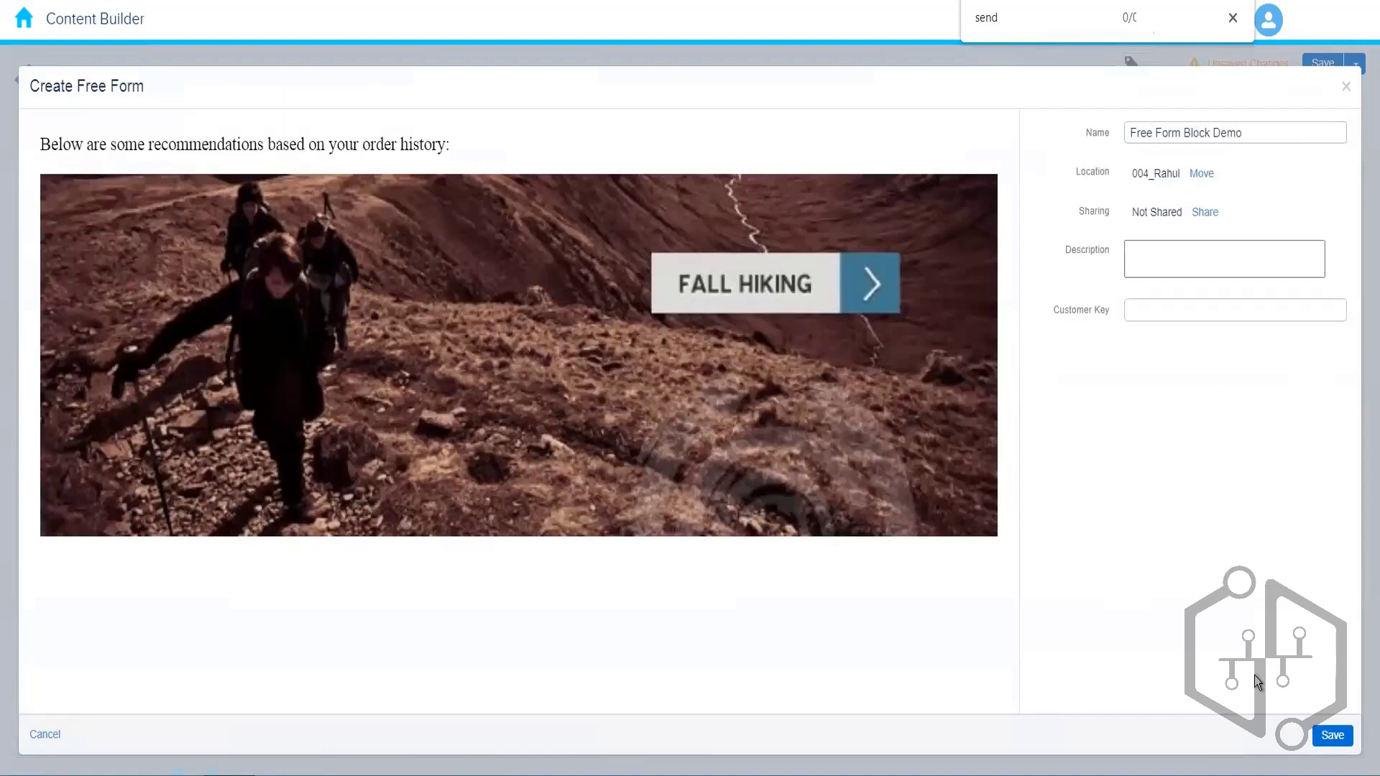
click(1322, 728)
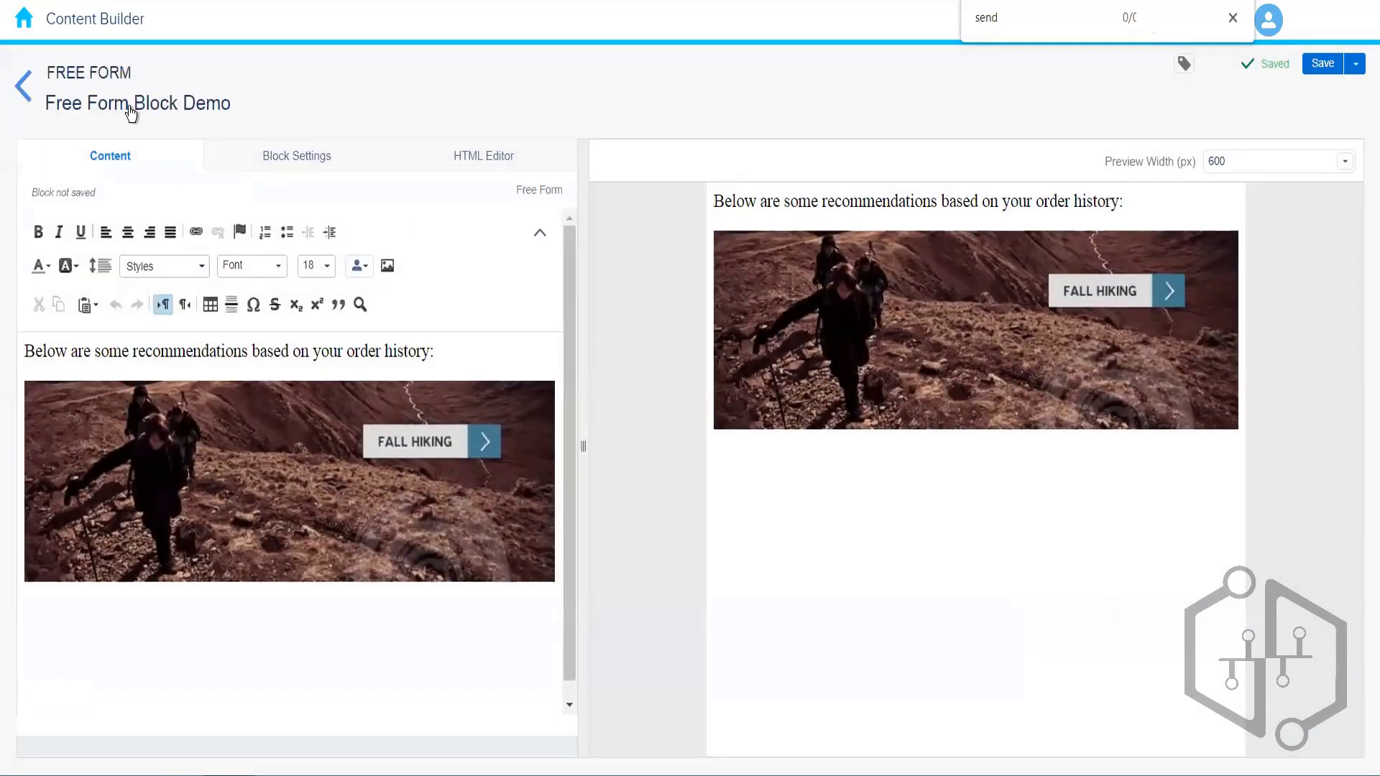
Step: Return to the content list and create a new Image Block
click(23, 86)
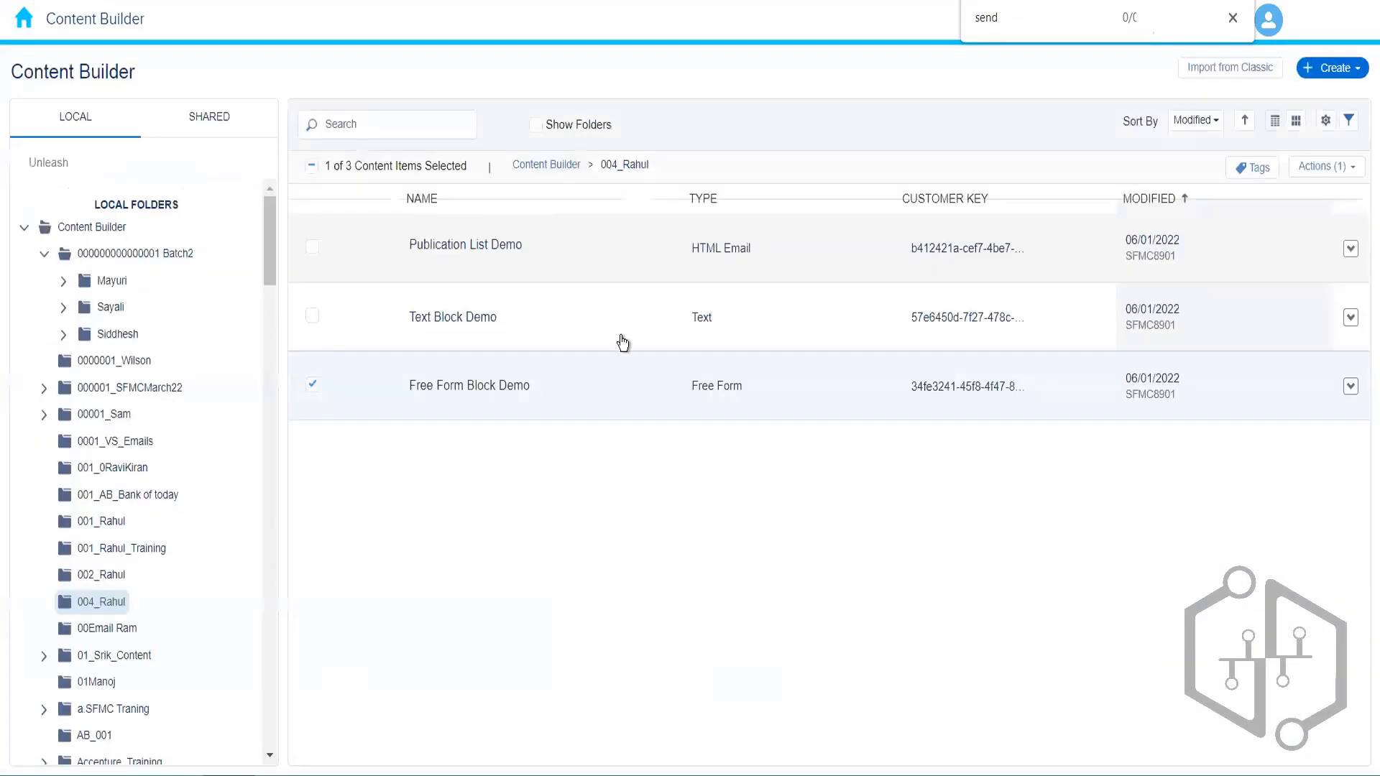
click(1342, 75)
mouse_move(1275, 197)
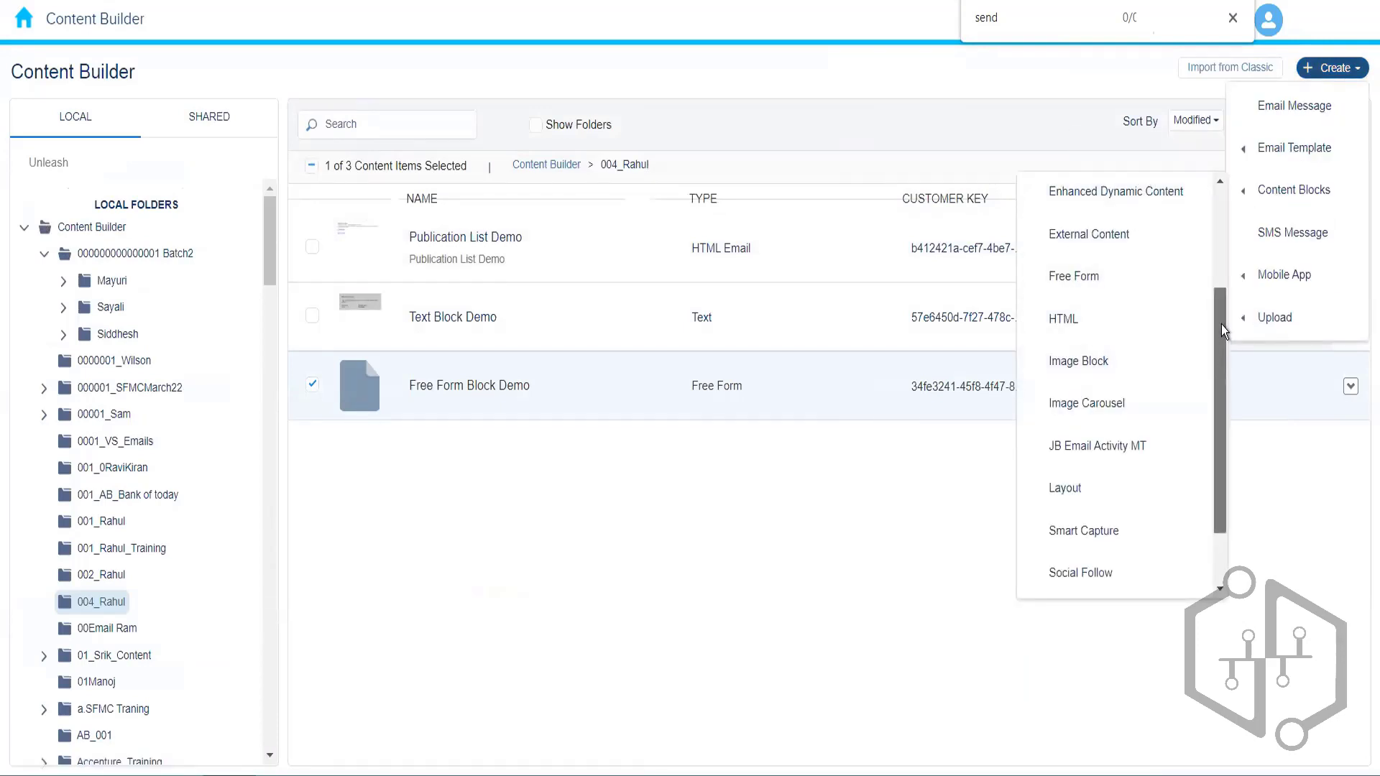
drag(1222, 325, 1222, 196)
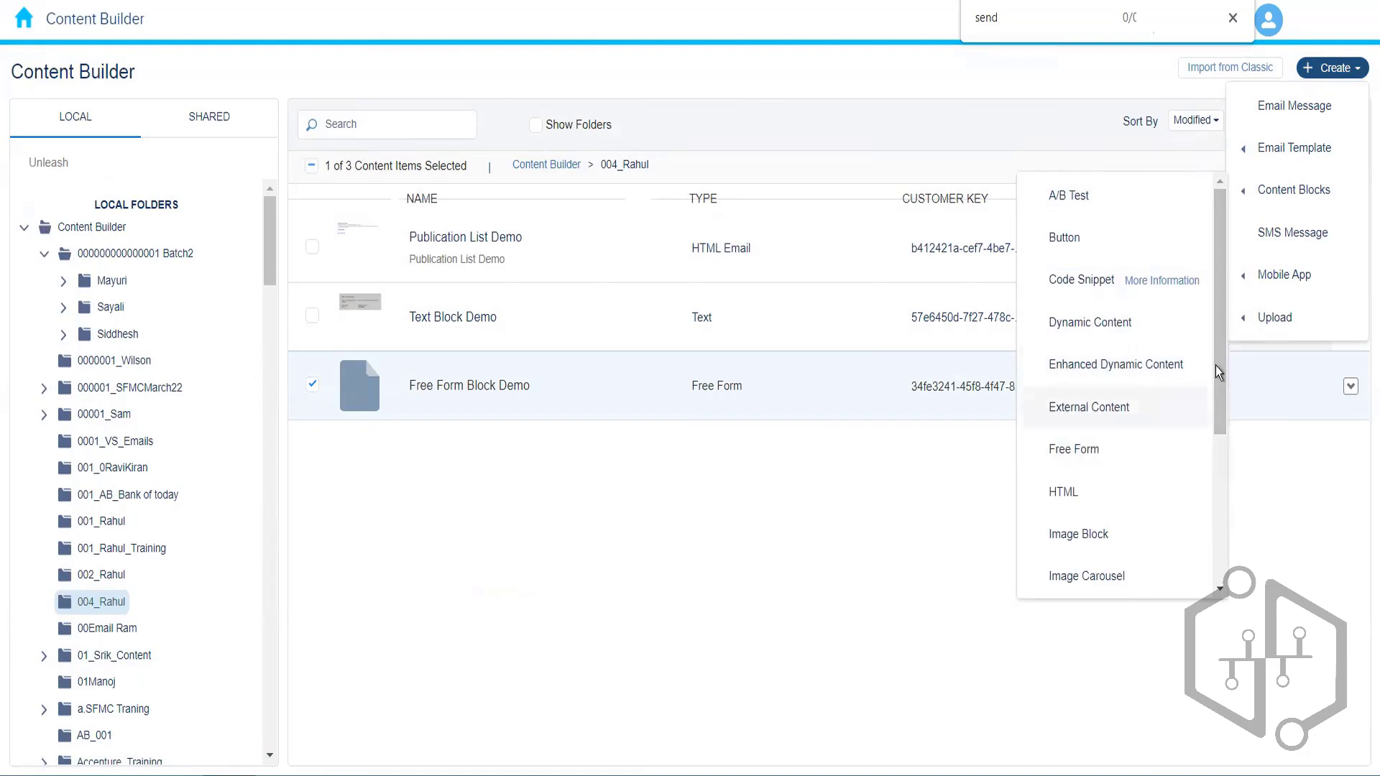
drag(1218, 360, 1211, 530)
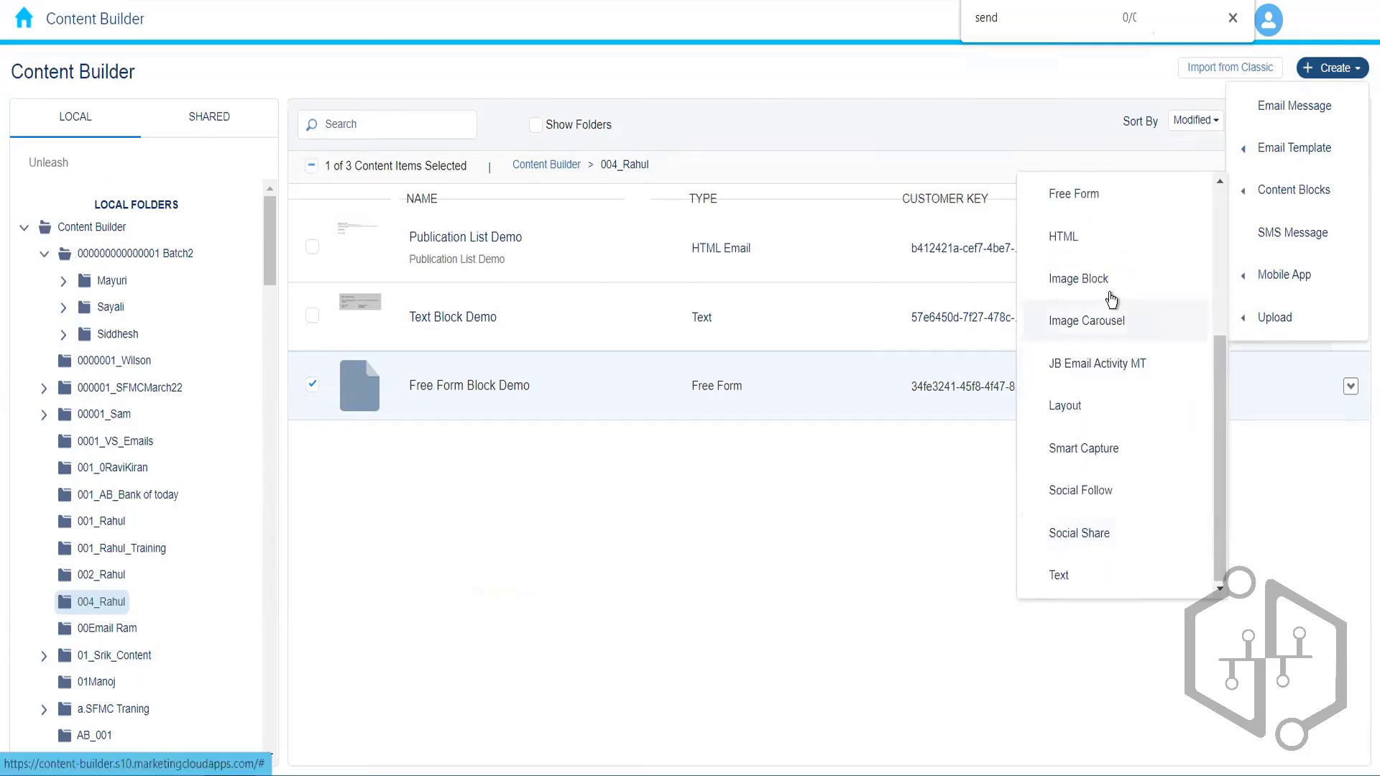
click(1104, 289)
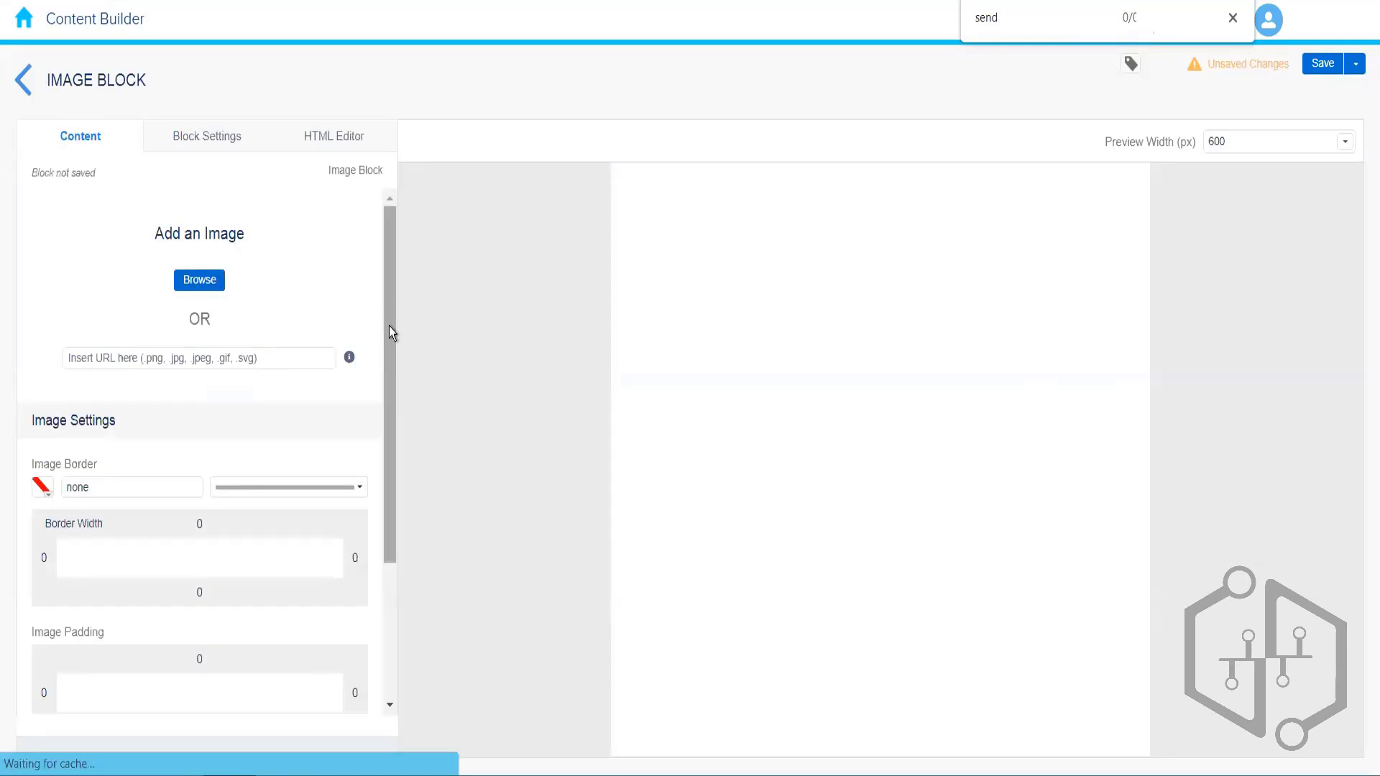
scroll(382, 520, down, 3)
drag(385, 335, 378, 167)
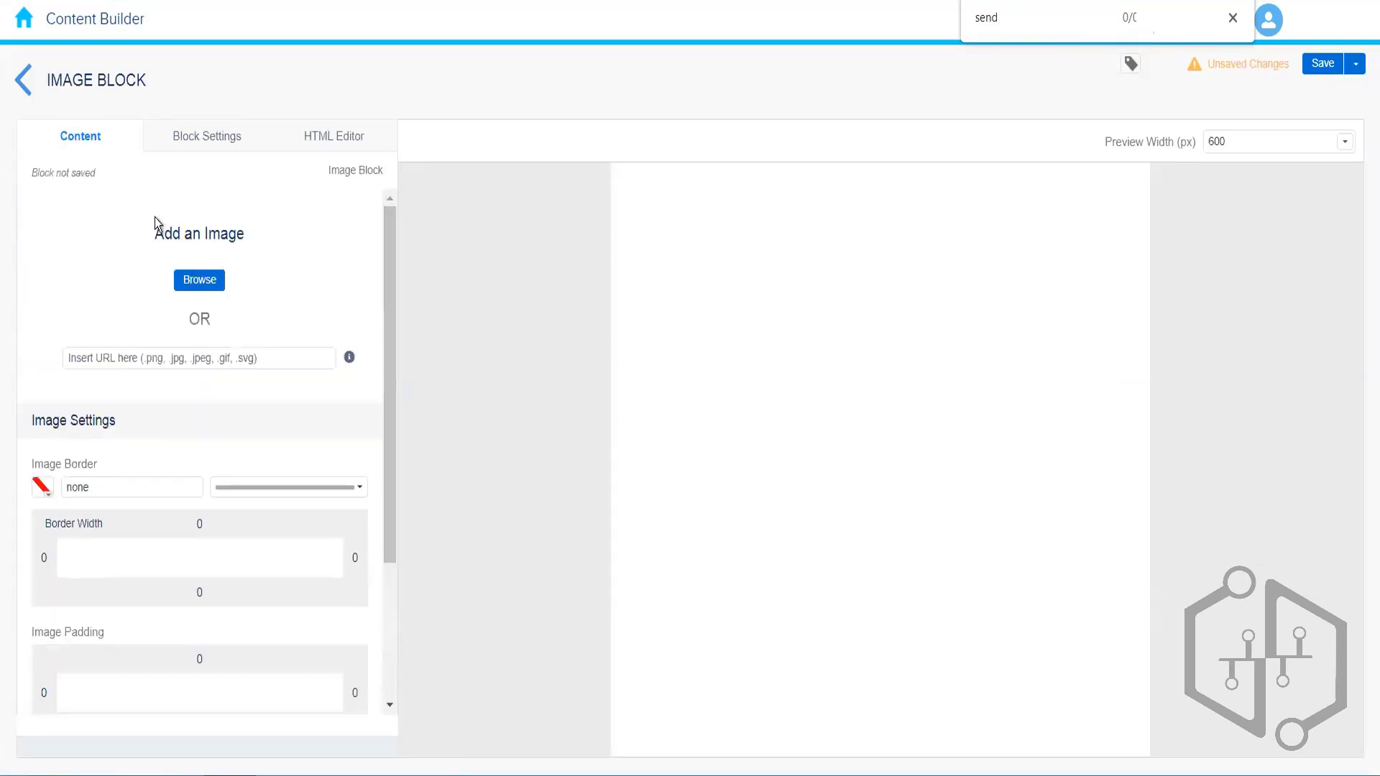
Step: Add the existing image NTO White.png to the Image Block
click(205, 281)
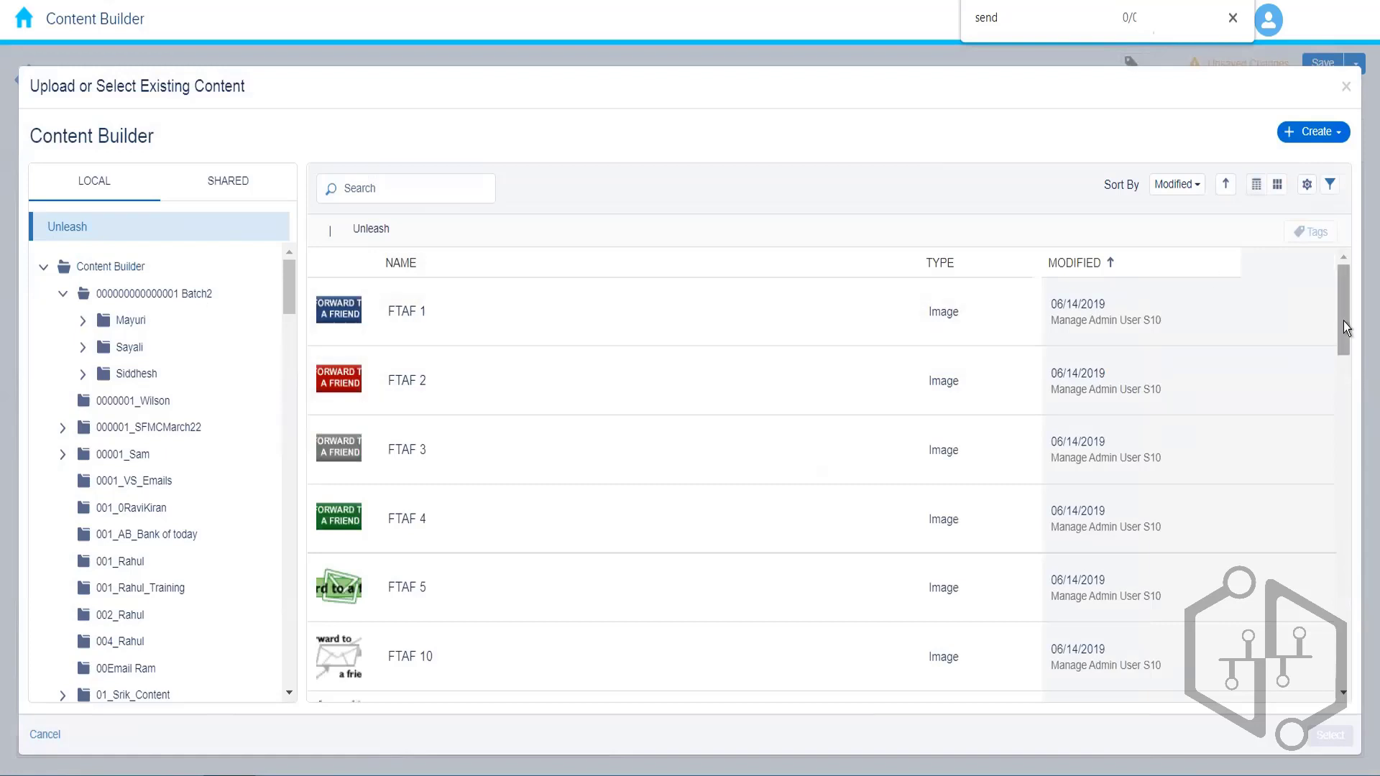
drag(1345, 324, 1358, 678)
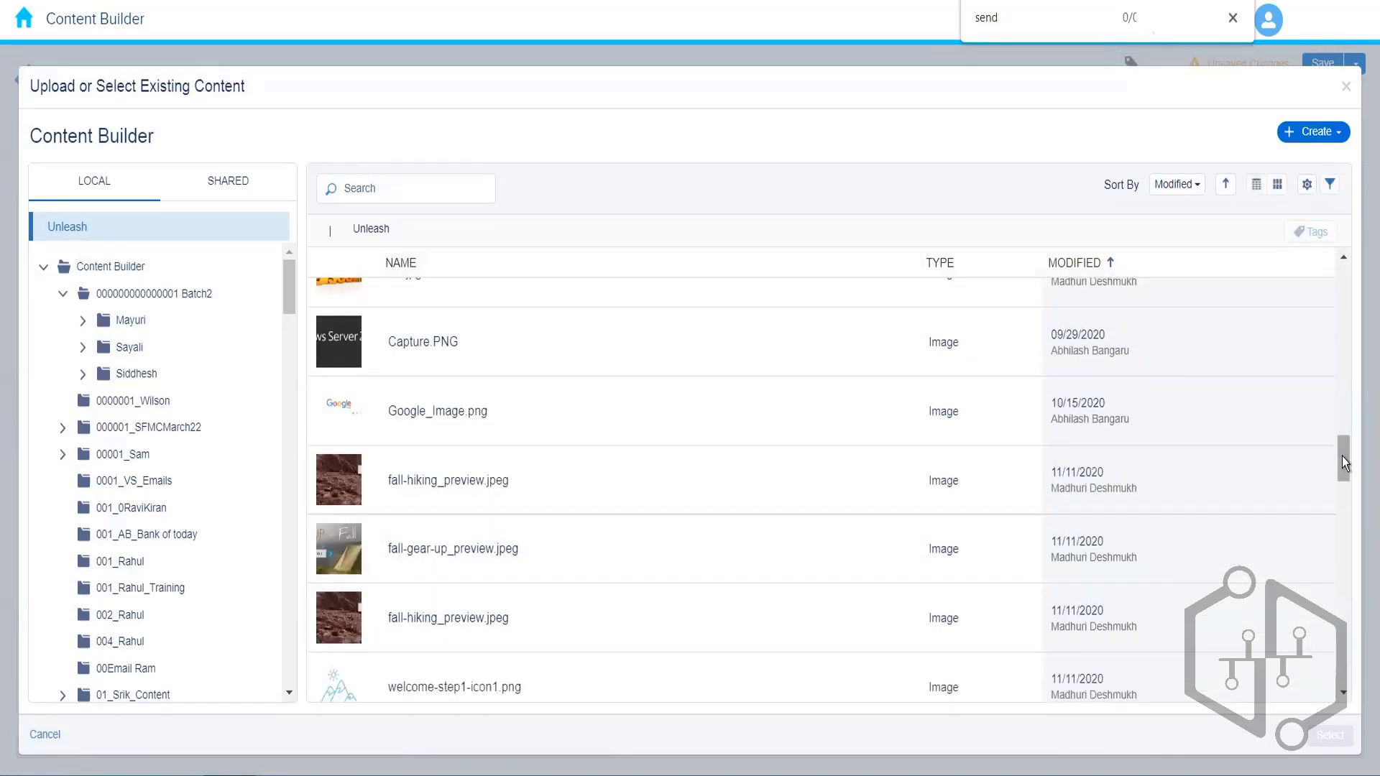
drag(1343, 456, 1360, 589)
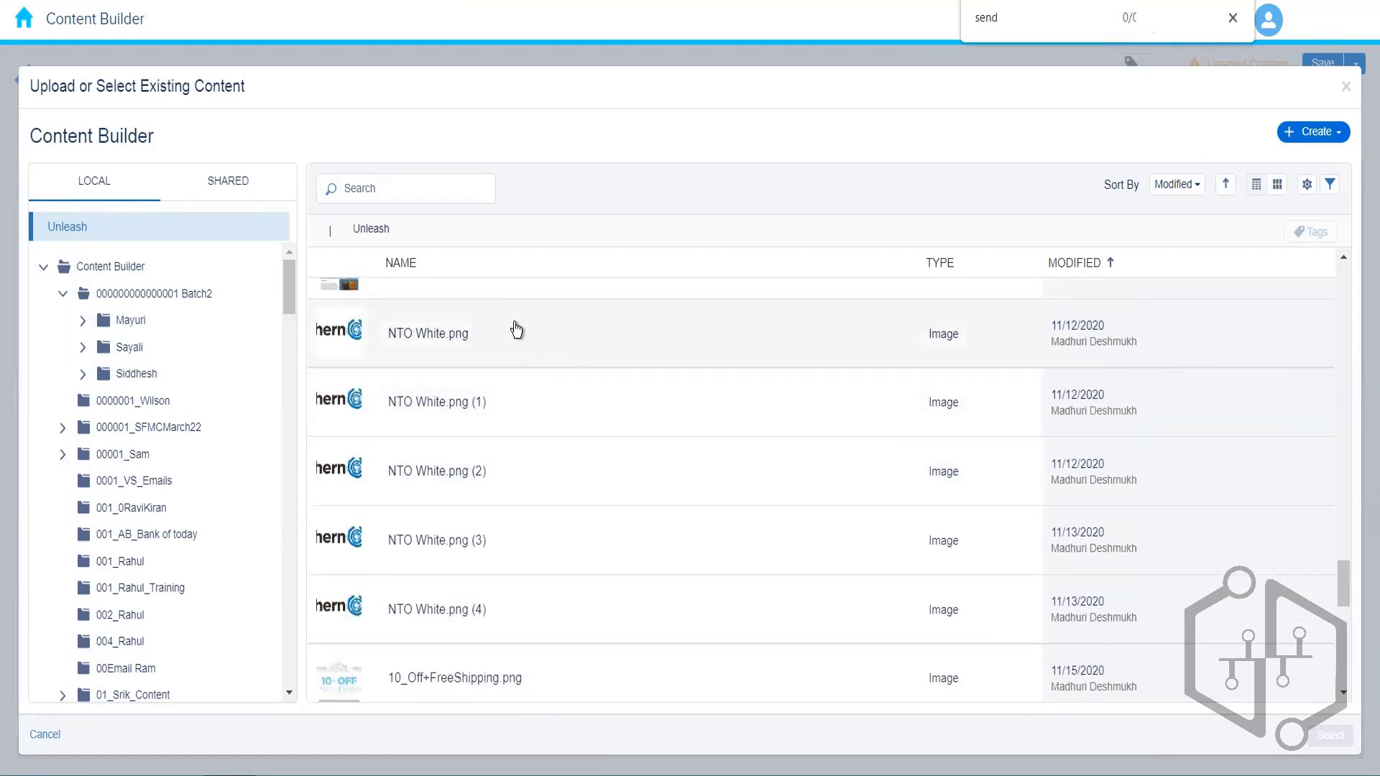
click(546, 328)
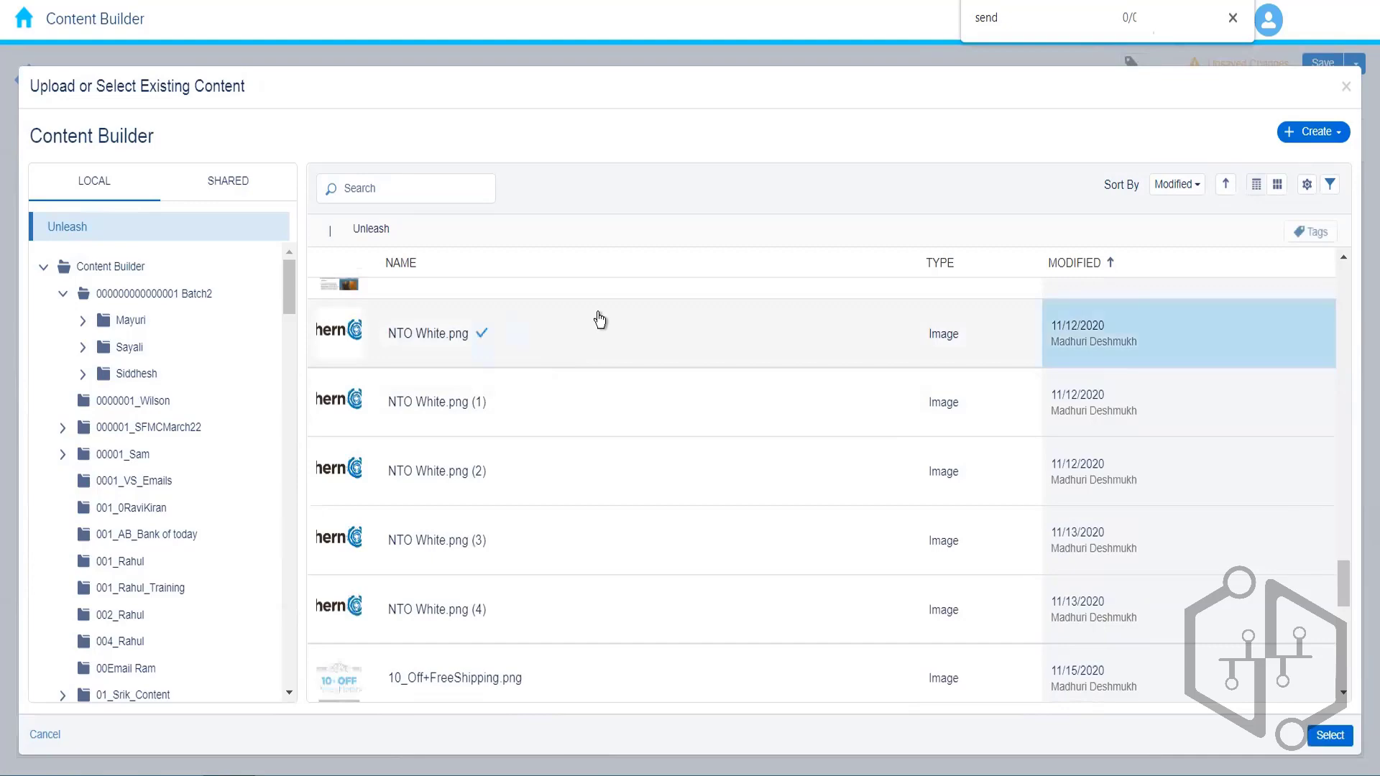
click(1330, 736)
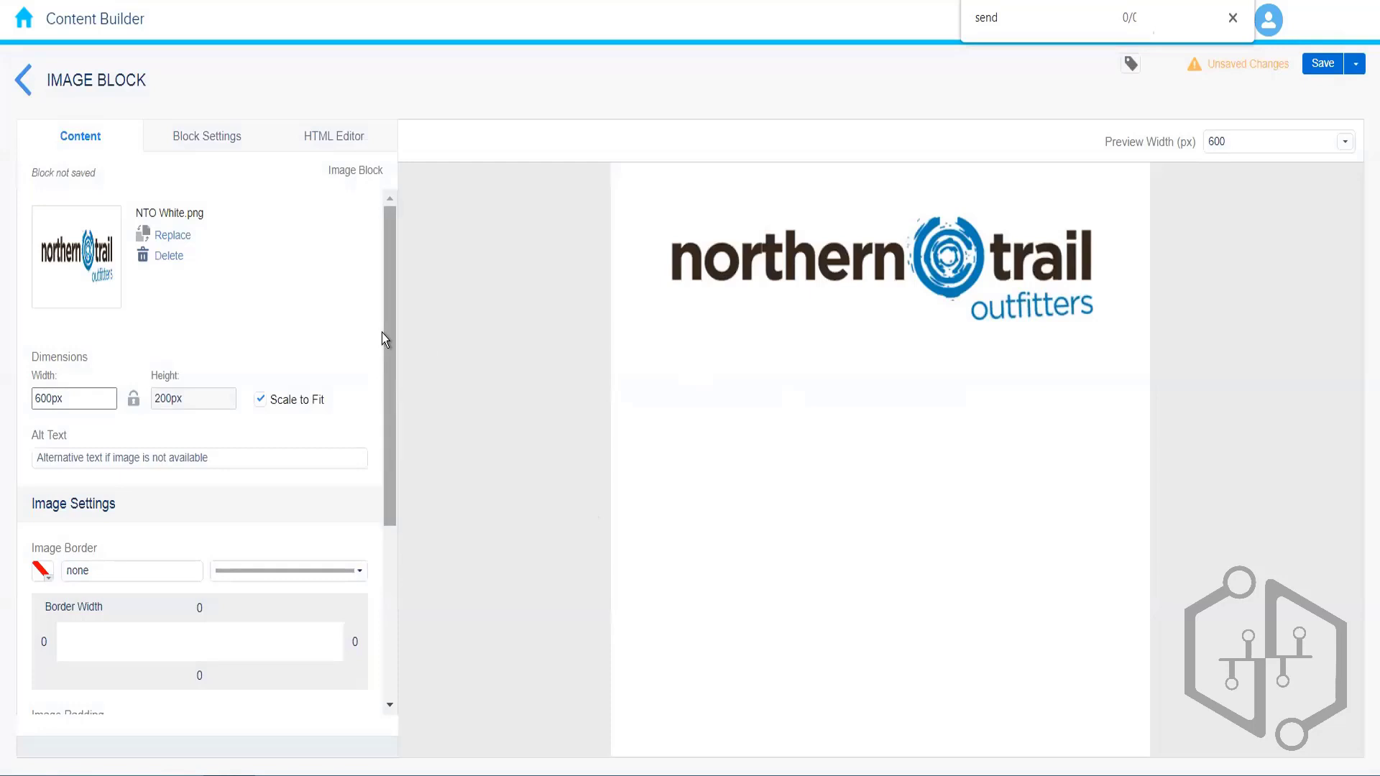
Step: Disable Scale to Fit for the logo image and set its height to 150px with the proportions locked
mouse_move(386, 334)
mouse_down()
mouse_move(395, 498)
mouse_move(378, 334)
mouse_up()
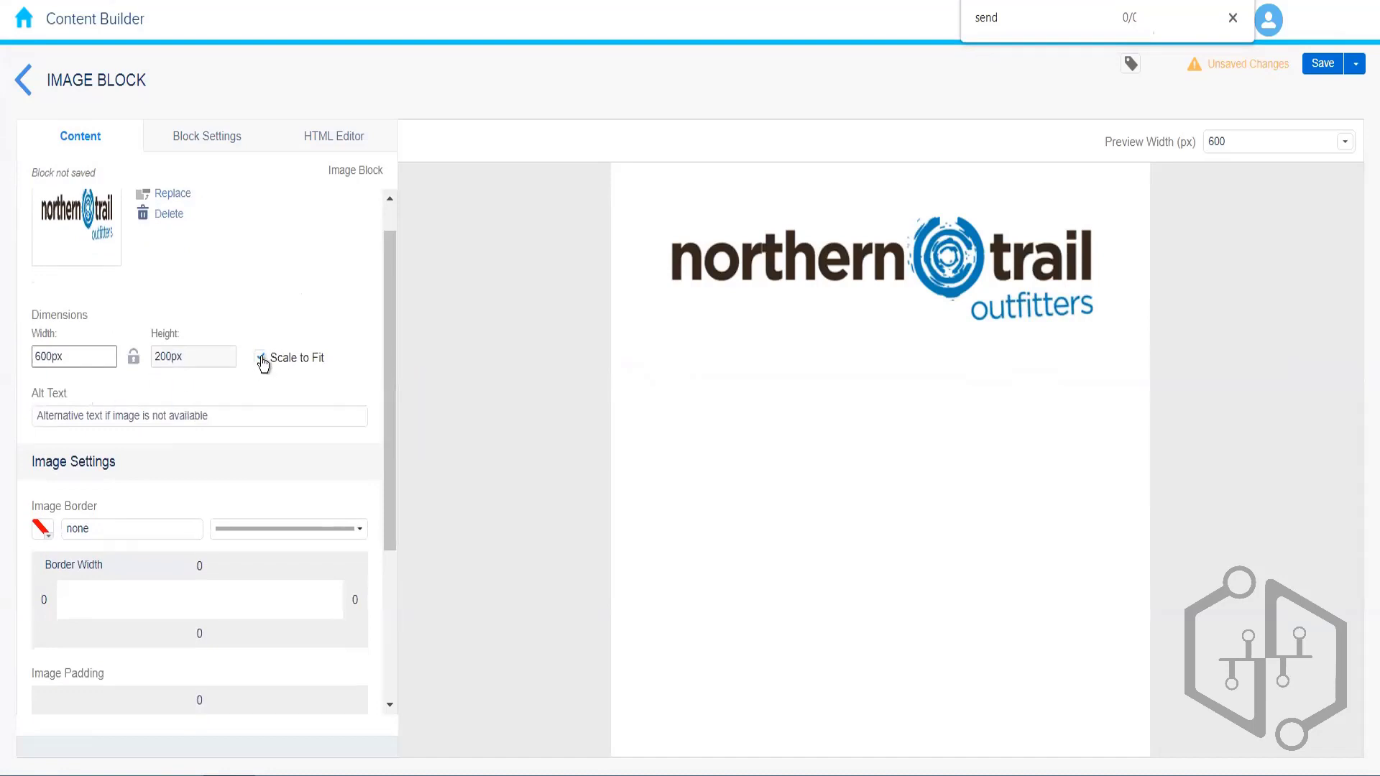
click(261, 360)
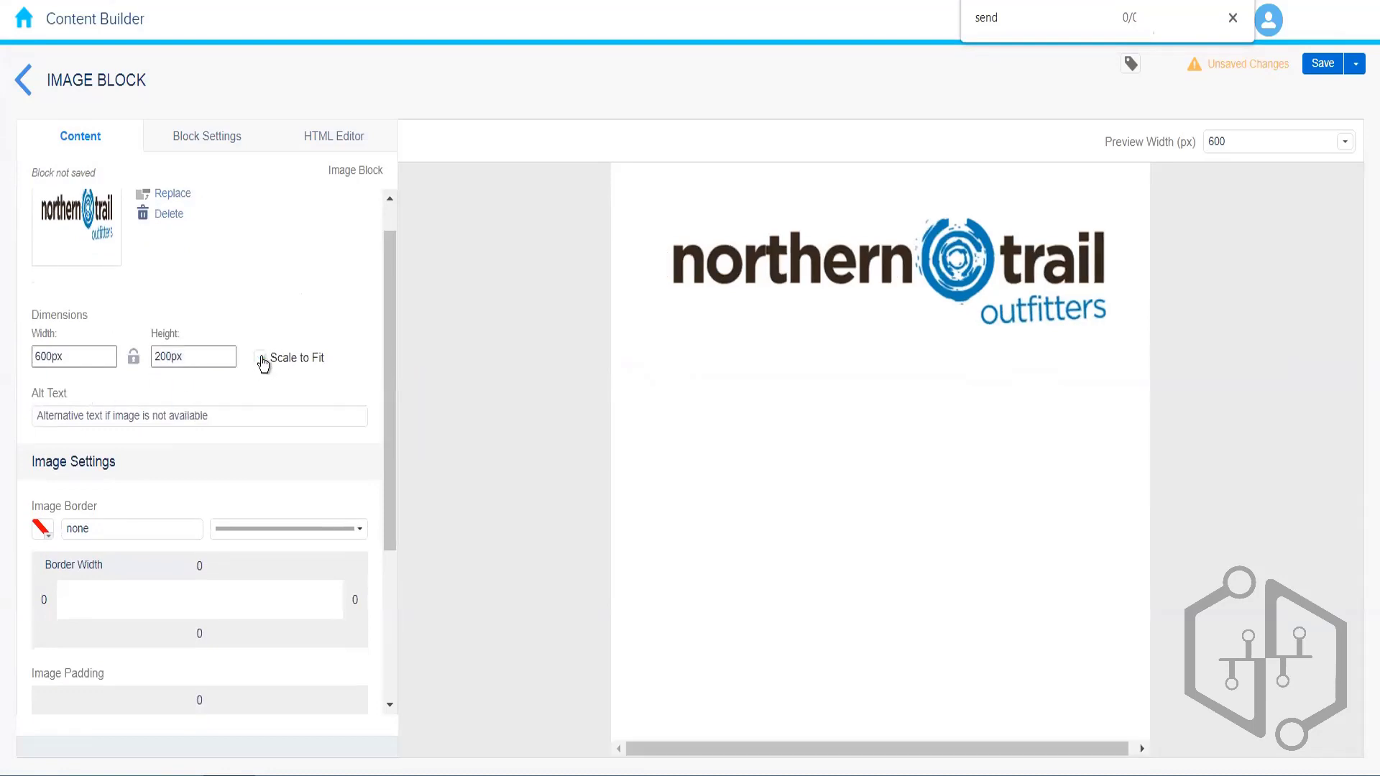
click(50, 361)
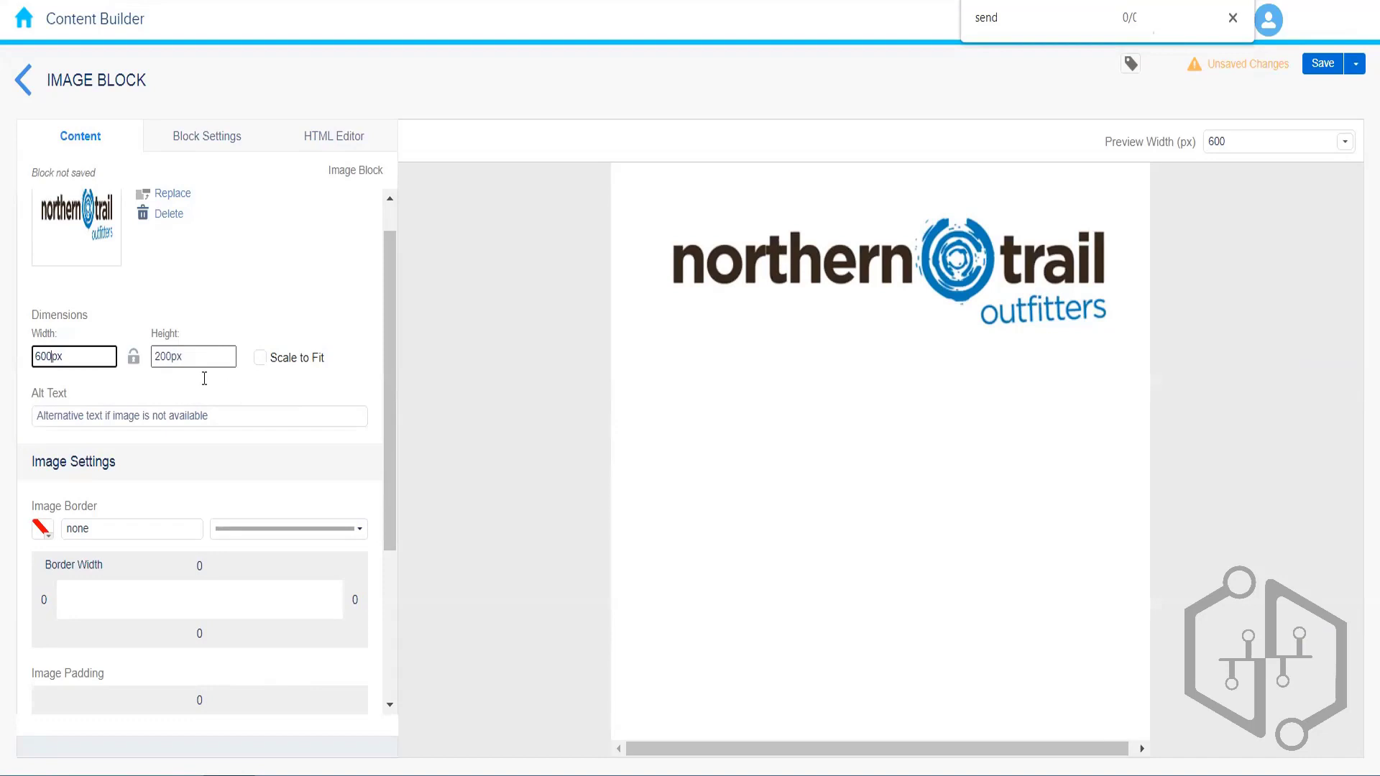
click(184, 364)
key(BackSpace)
key(BackSpace)
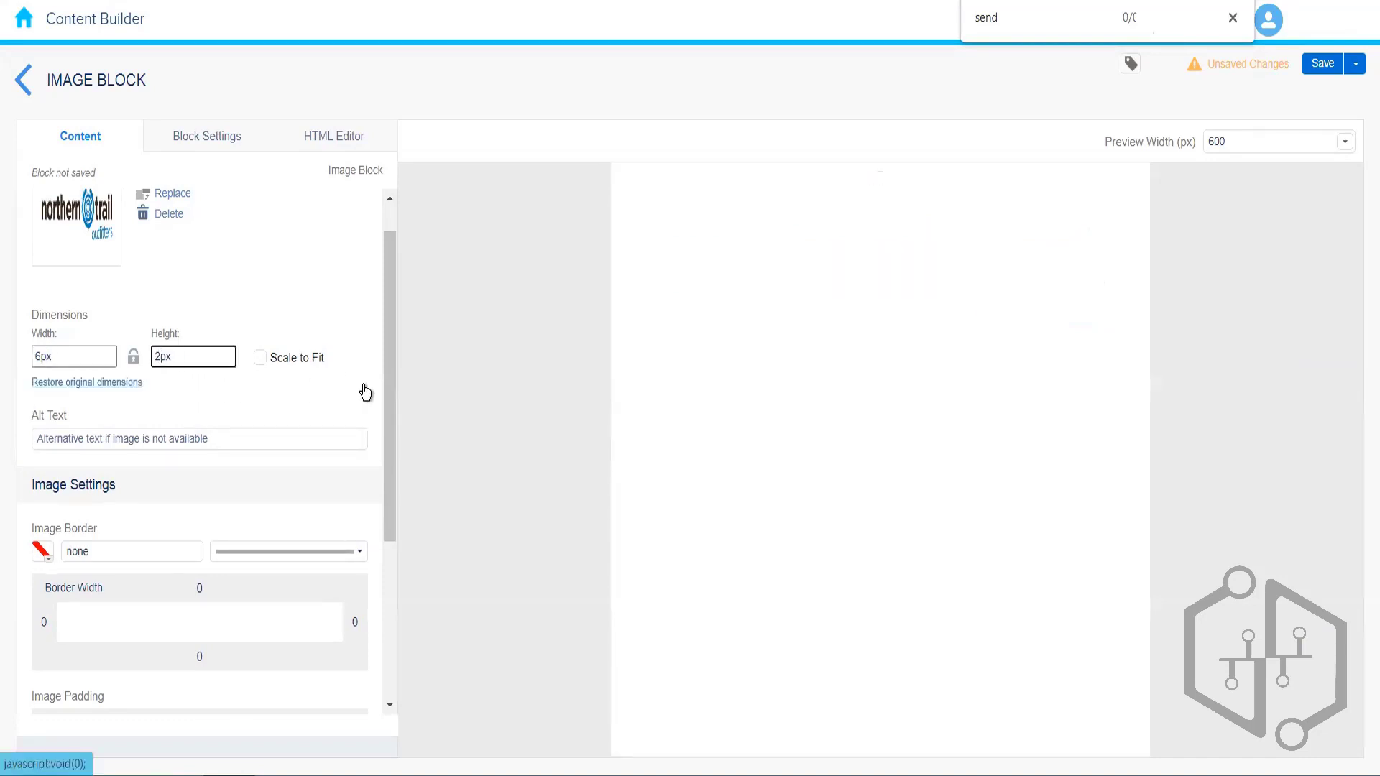
key(BackSpace)
text(150)
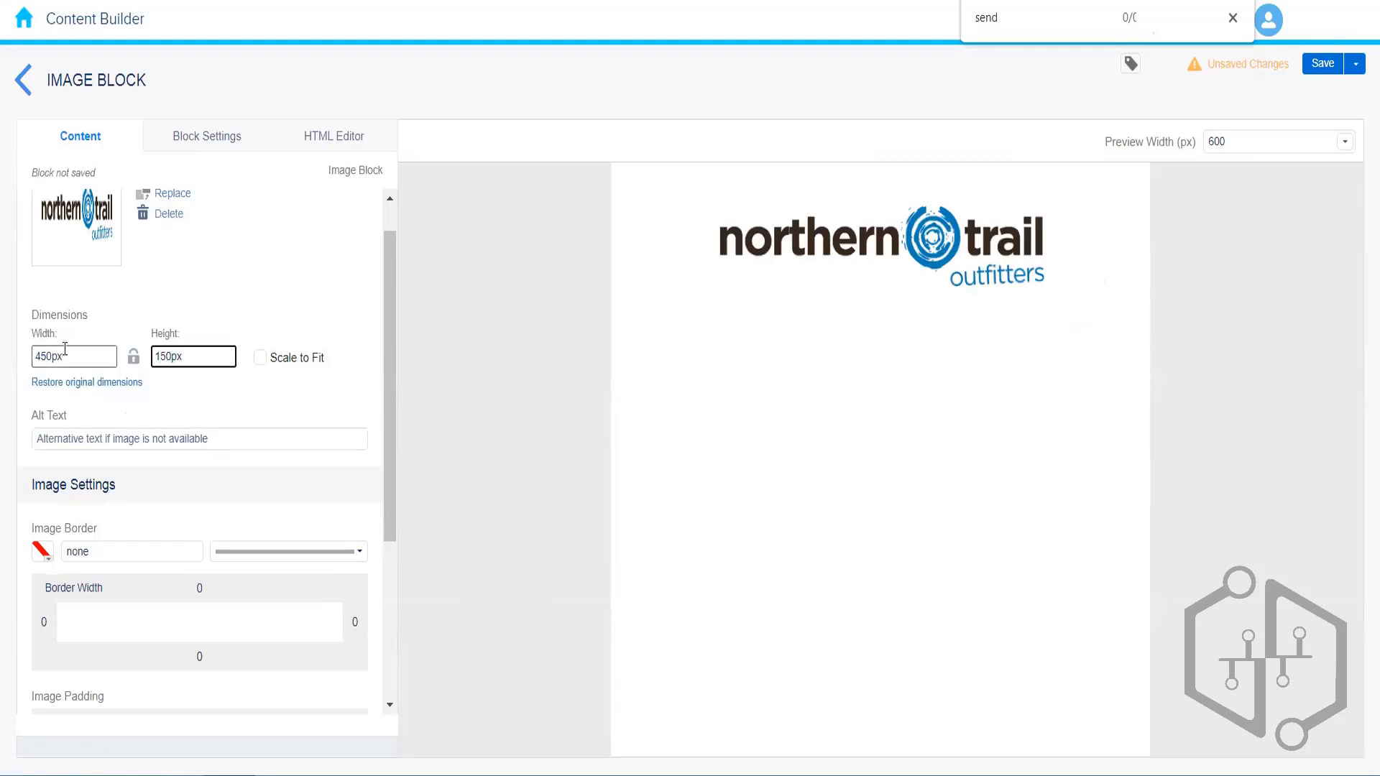
Step: Unlock the logo image's aspect ratio and set its width to 600px
click(134, 360)
drag(51, 358, 19, 356)
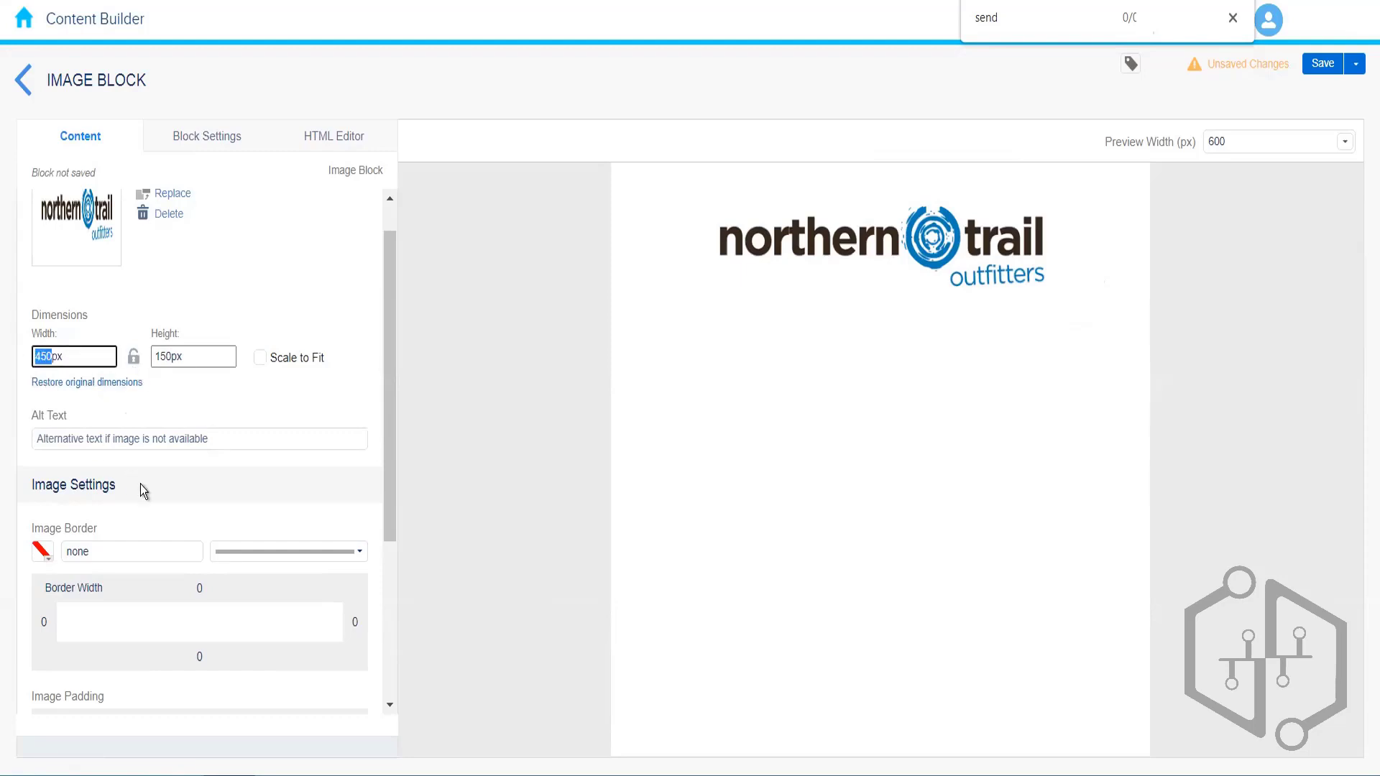
text(600)
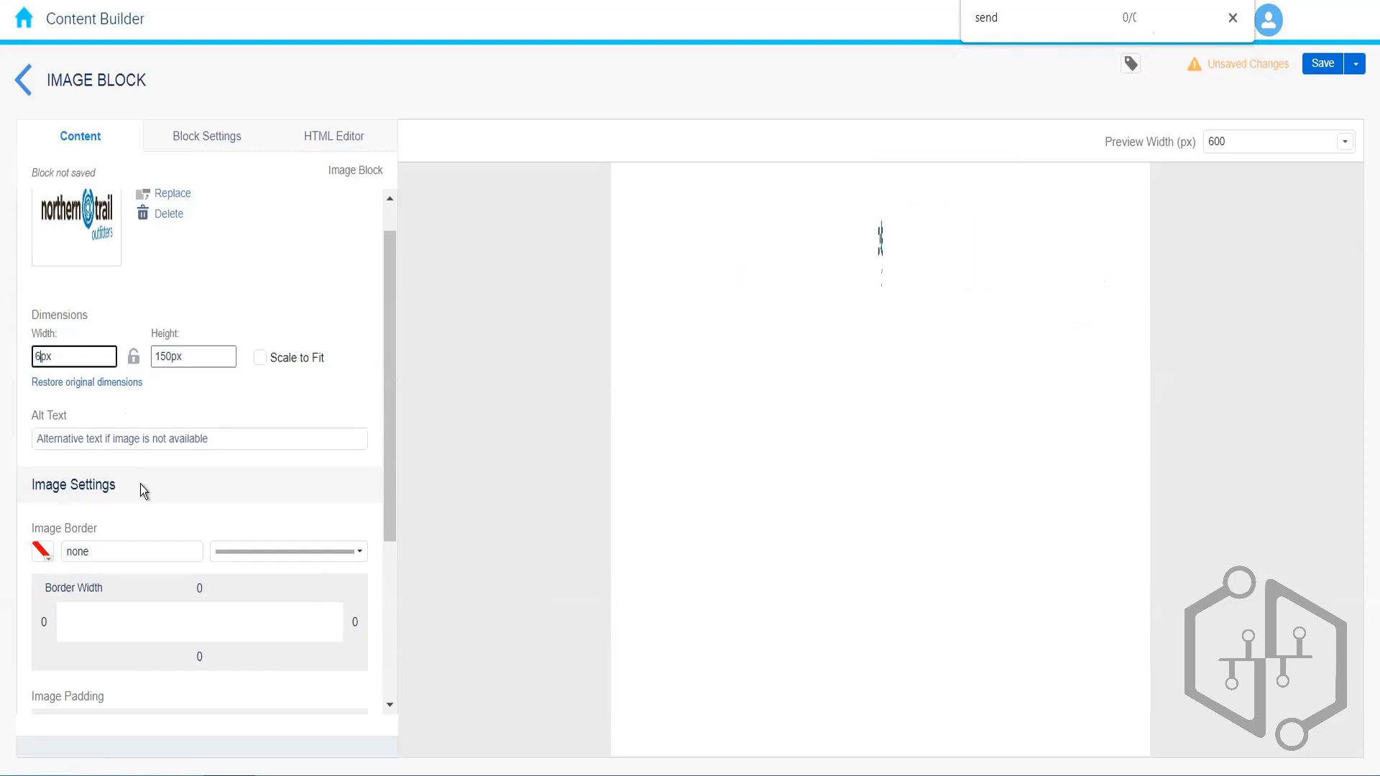
click(219, 336)
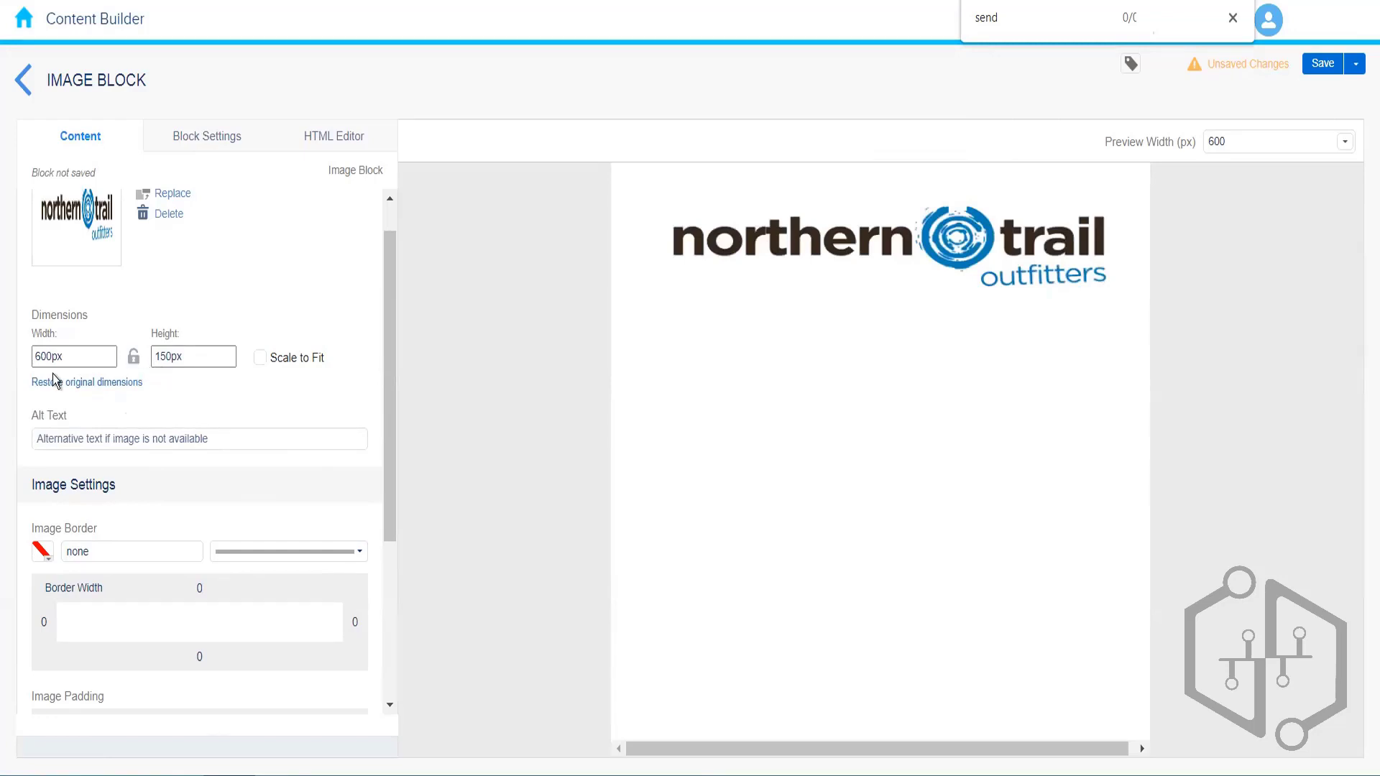
click(184, 364)
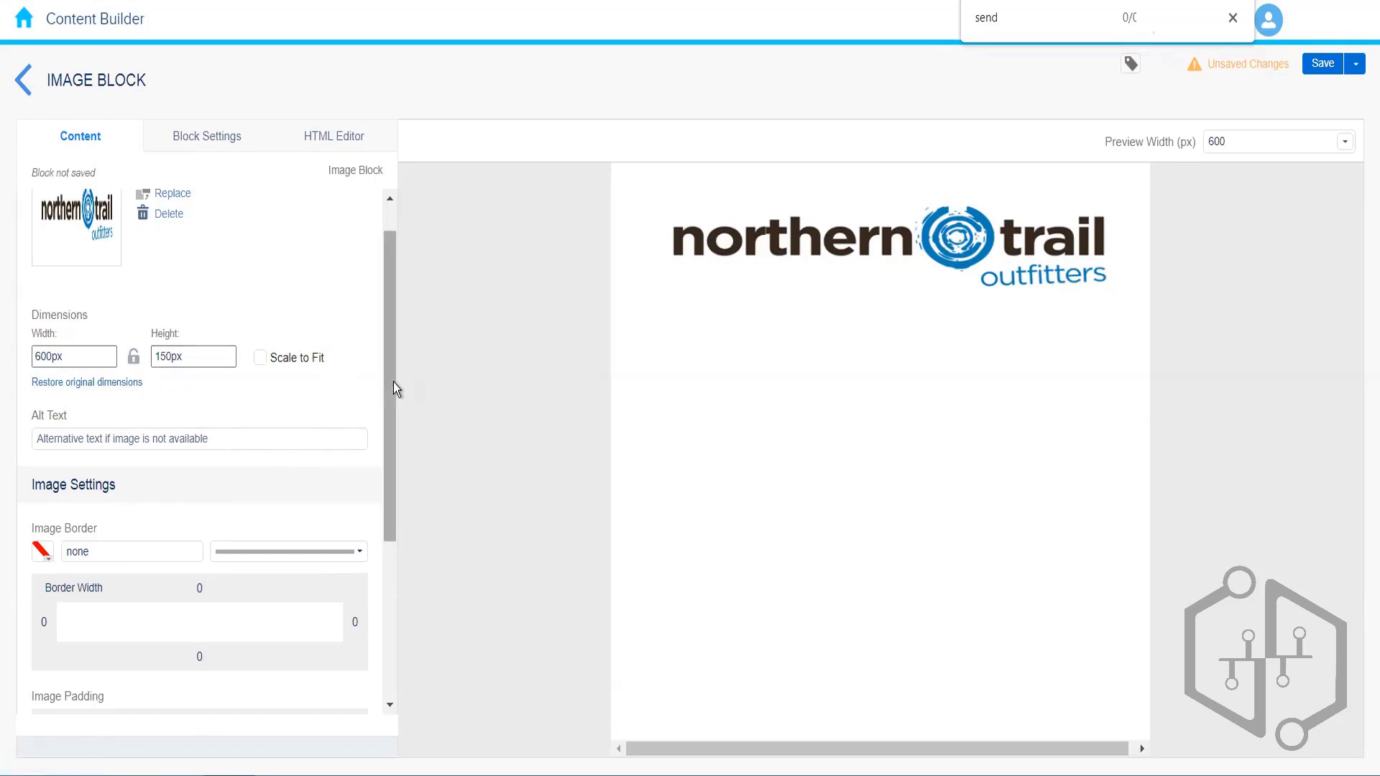
Step: Enter "Northern Trail Outfitters Logo" as the image's alt text
drag(392, 382, 391, 408)
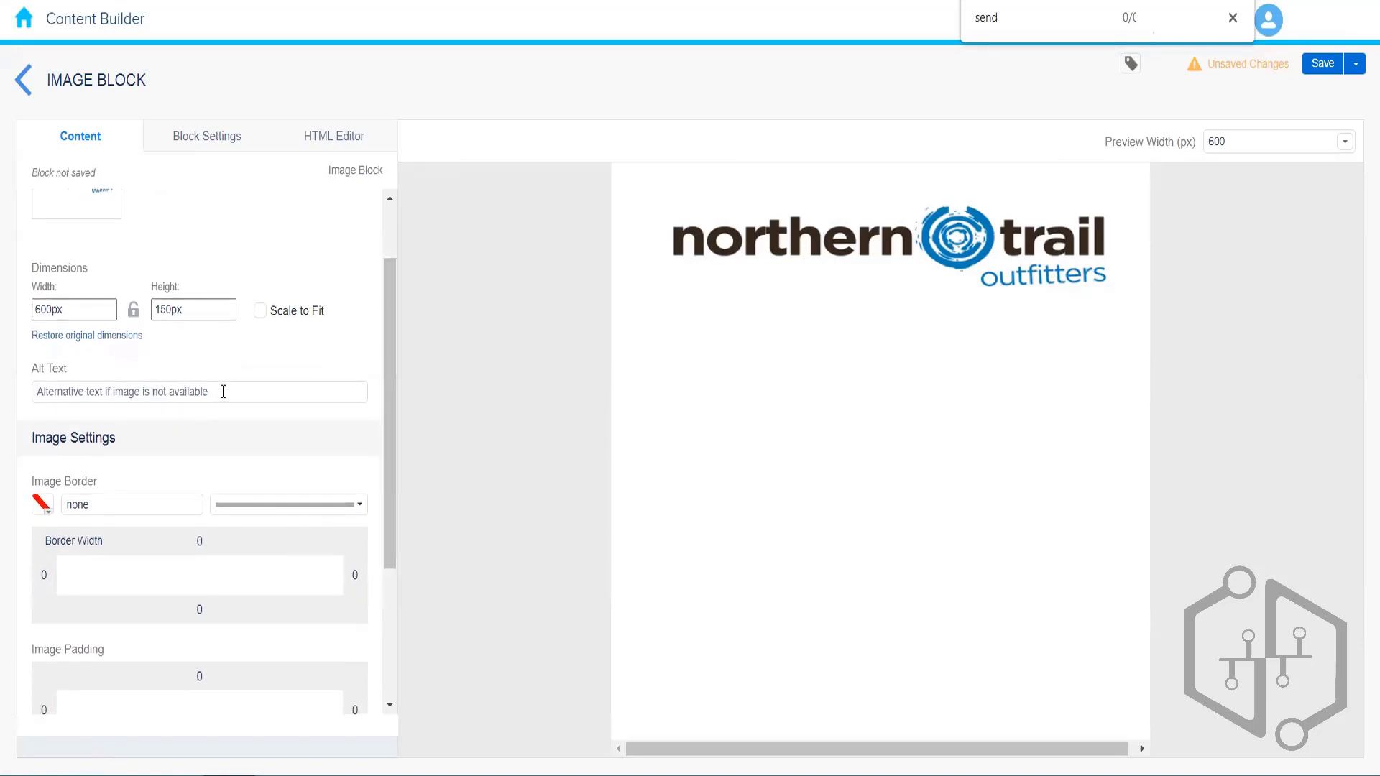
click(274, 390)
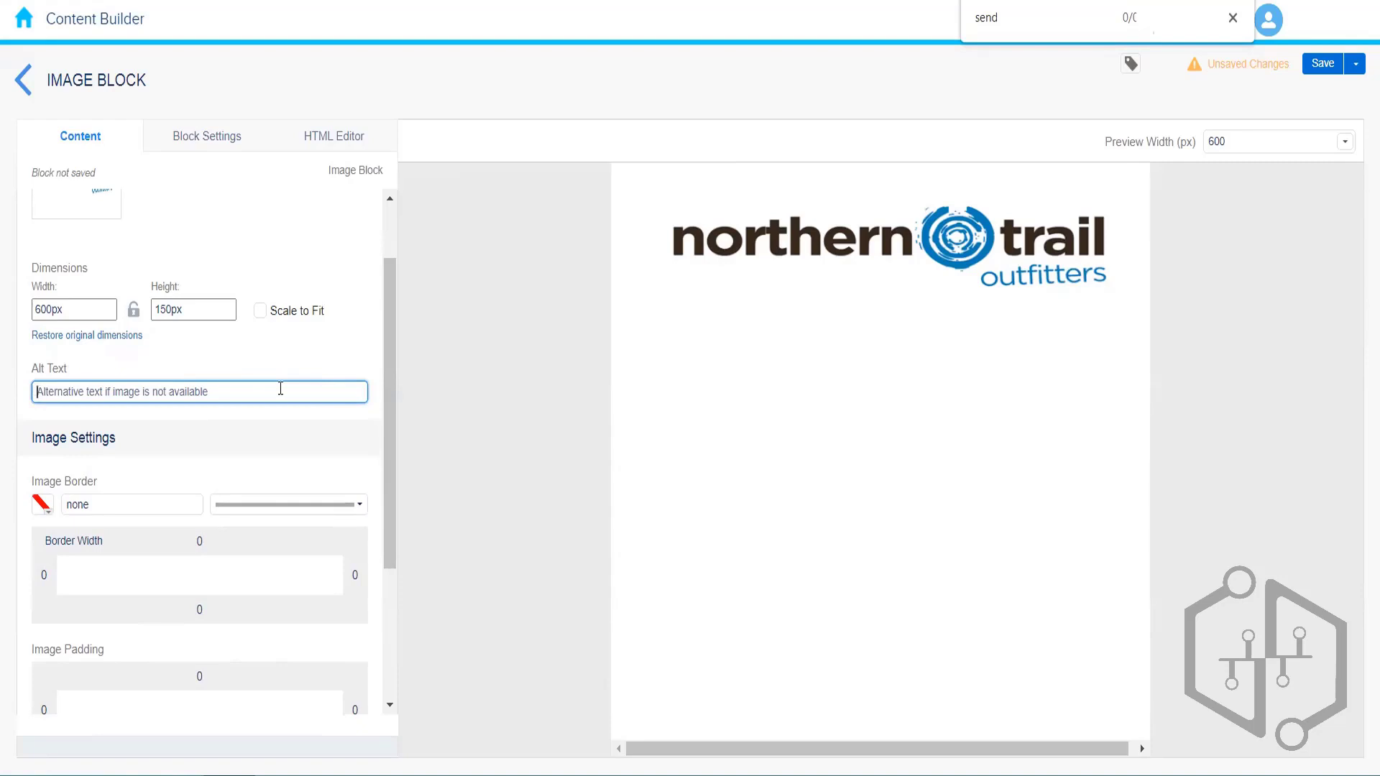
text(Nor)
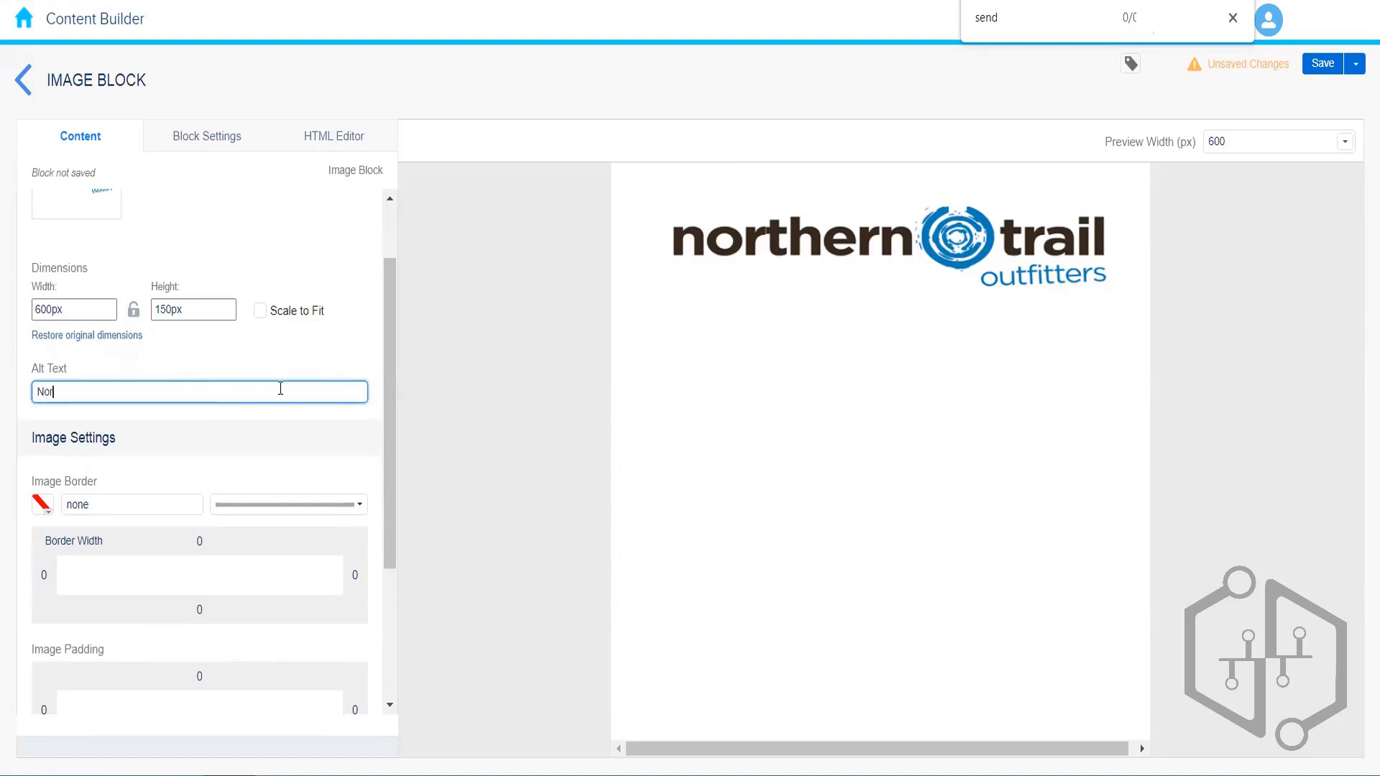
text(thern Trail Outfitters Logo)
click(123, 348)
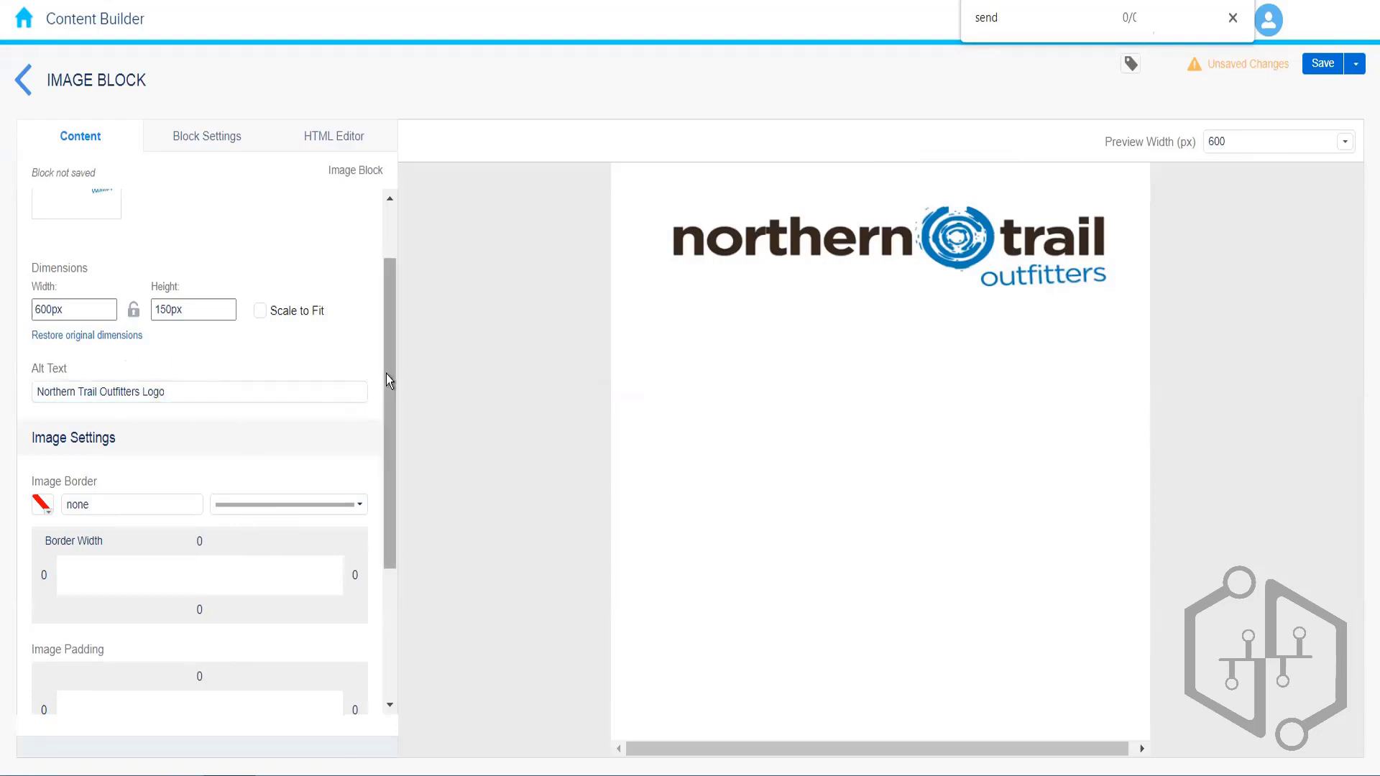
Step: Set the logo's image alignment to left in the image settings
drag(386, 384, 387, 425)
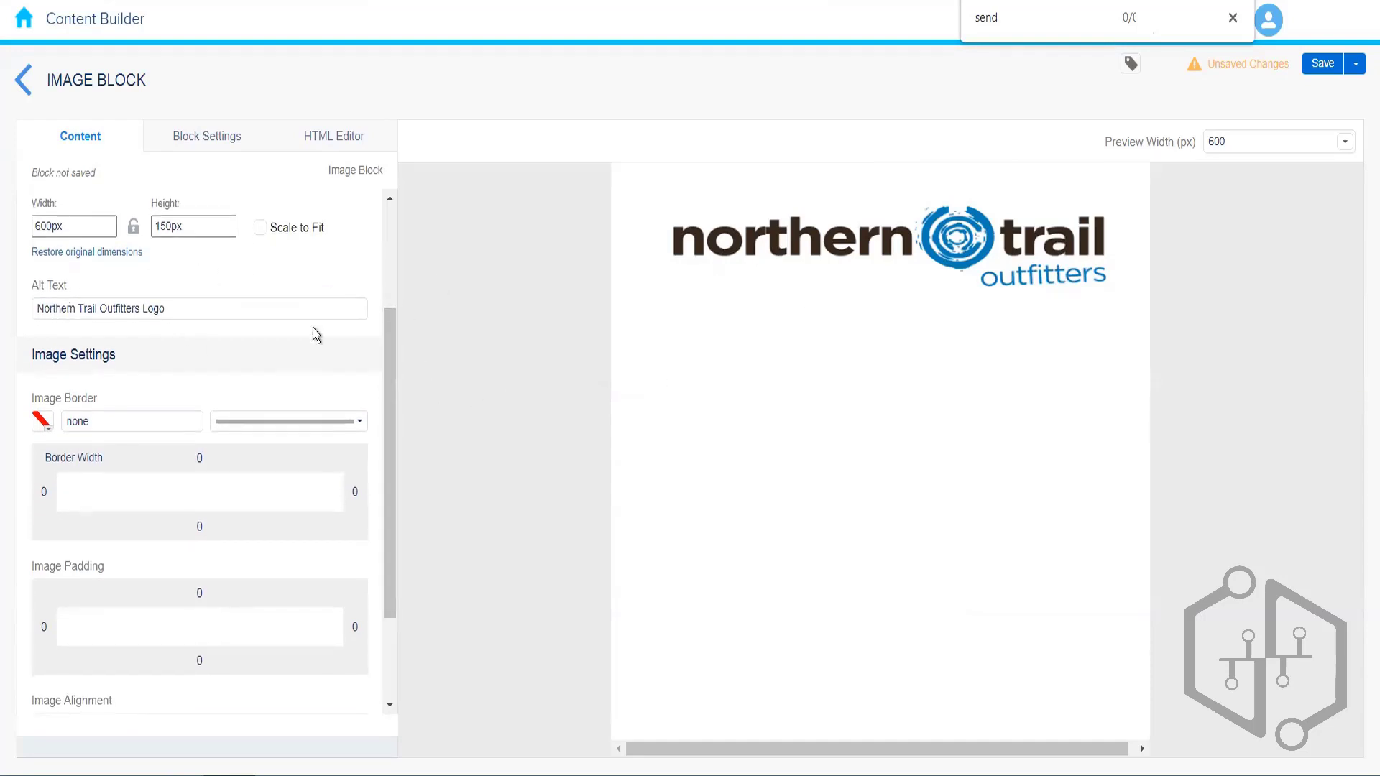
drag(386, 356, 389, 430)
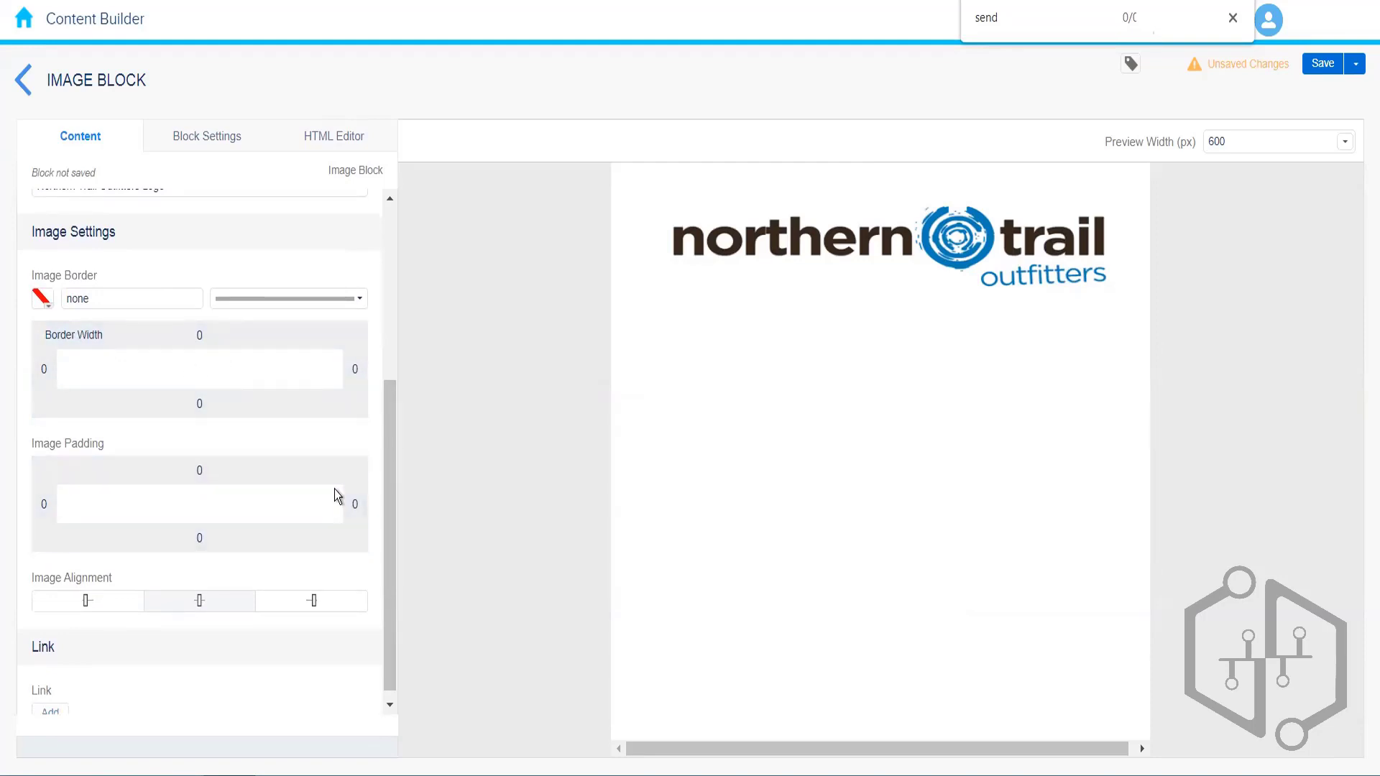
drag(391, 476, 391, 515)
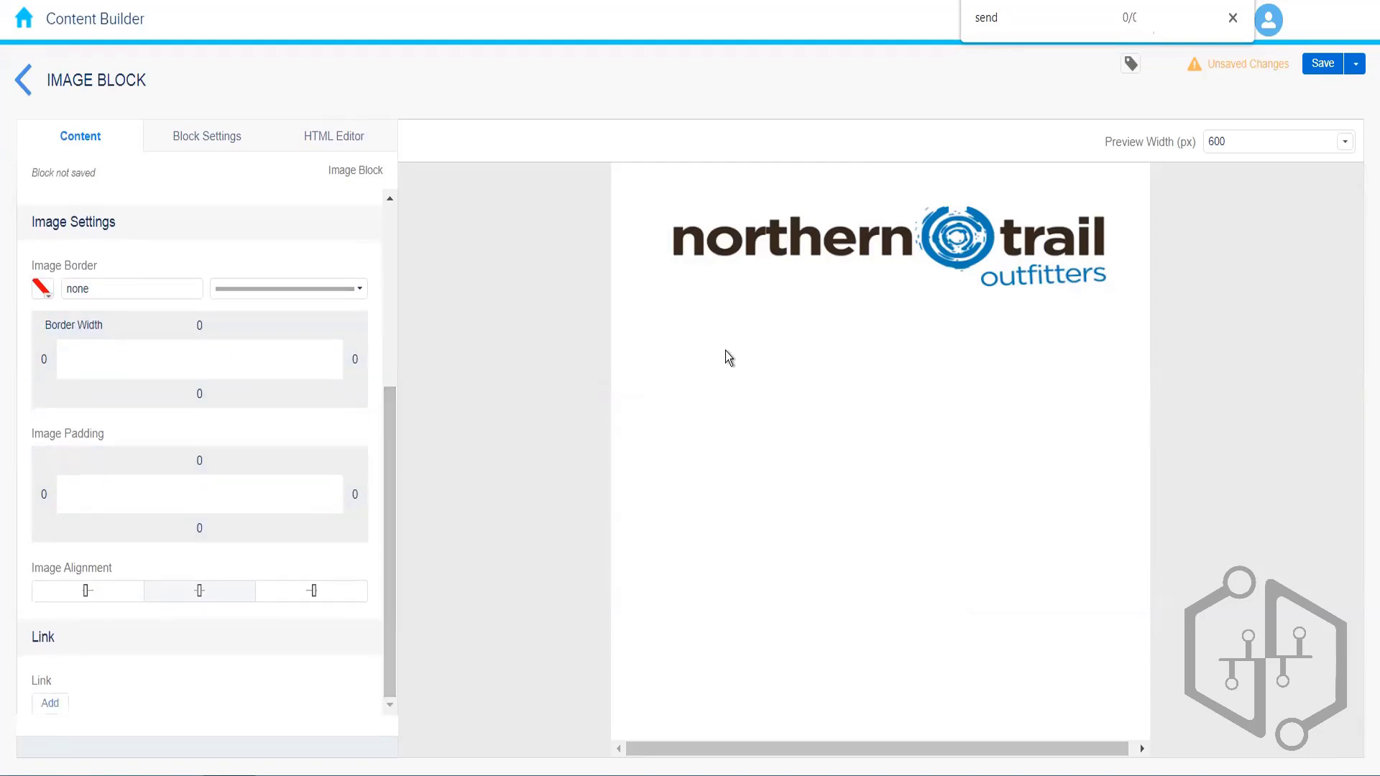
click(87, 594)
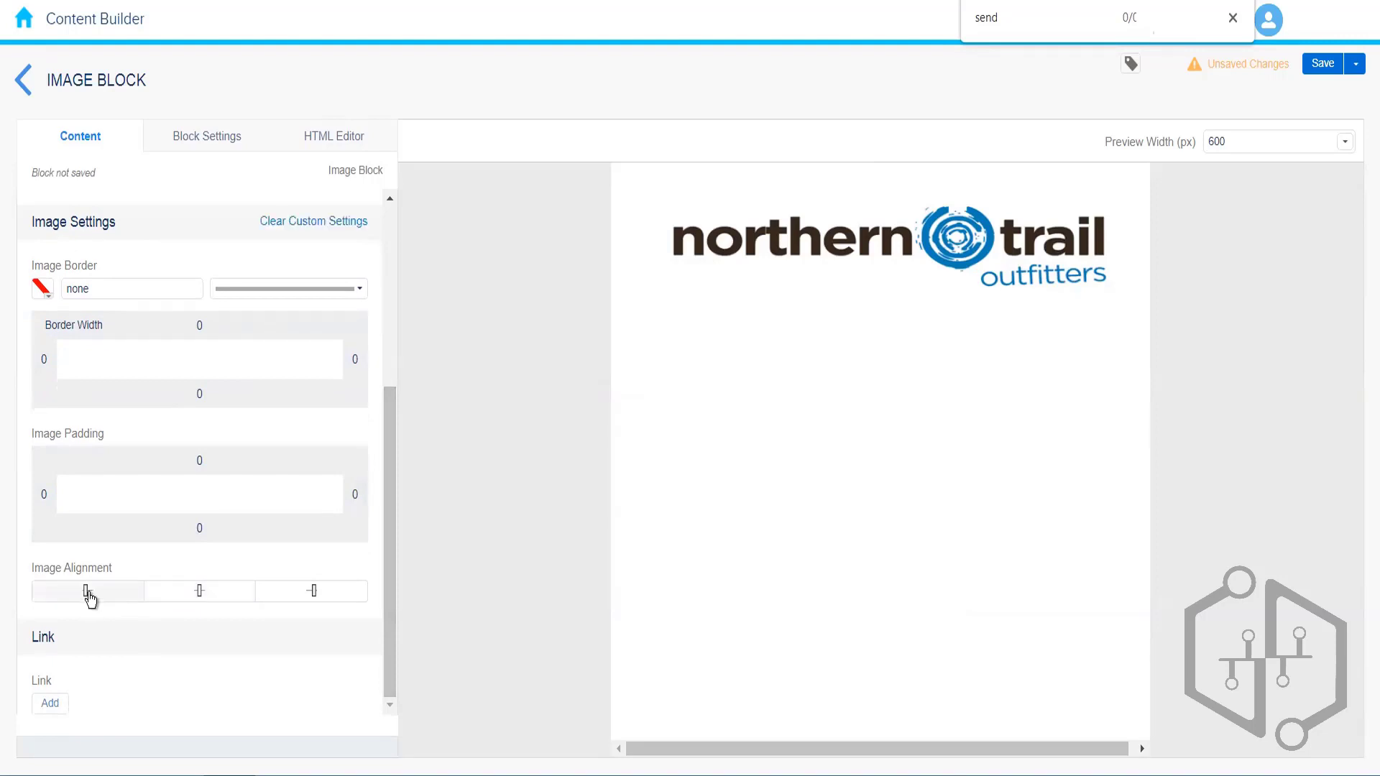
click(254, 597)
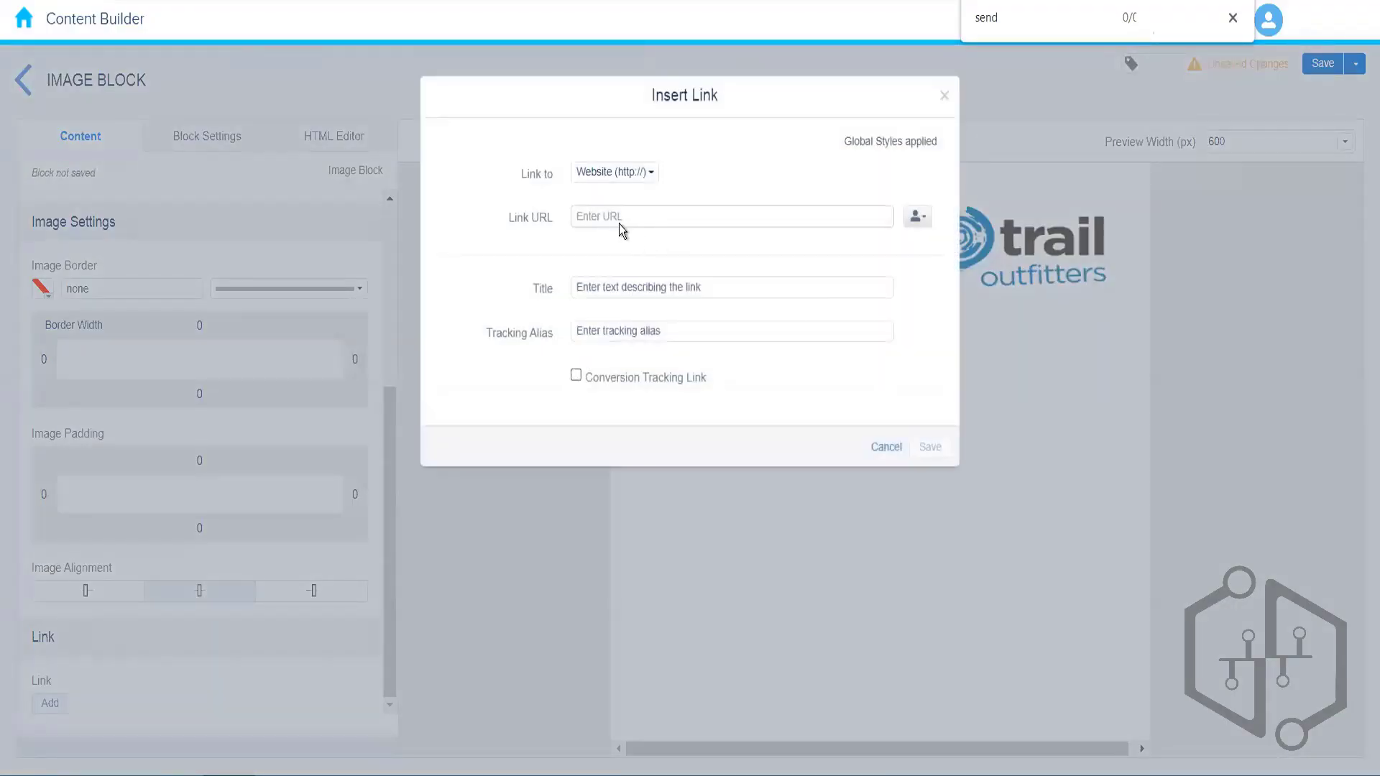
click(614, 214)
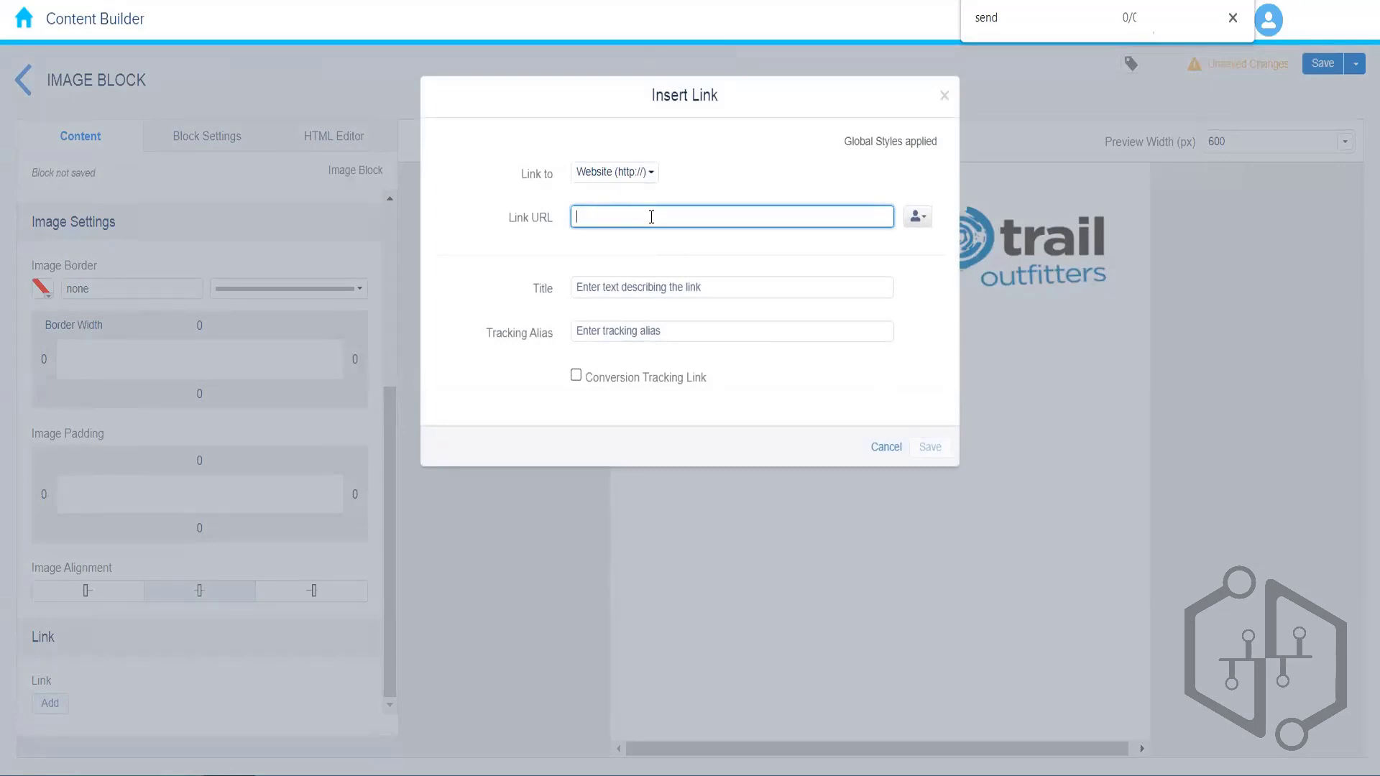
text(www.google.com)
click(512, 378)
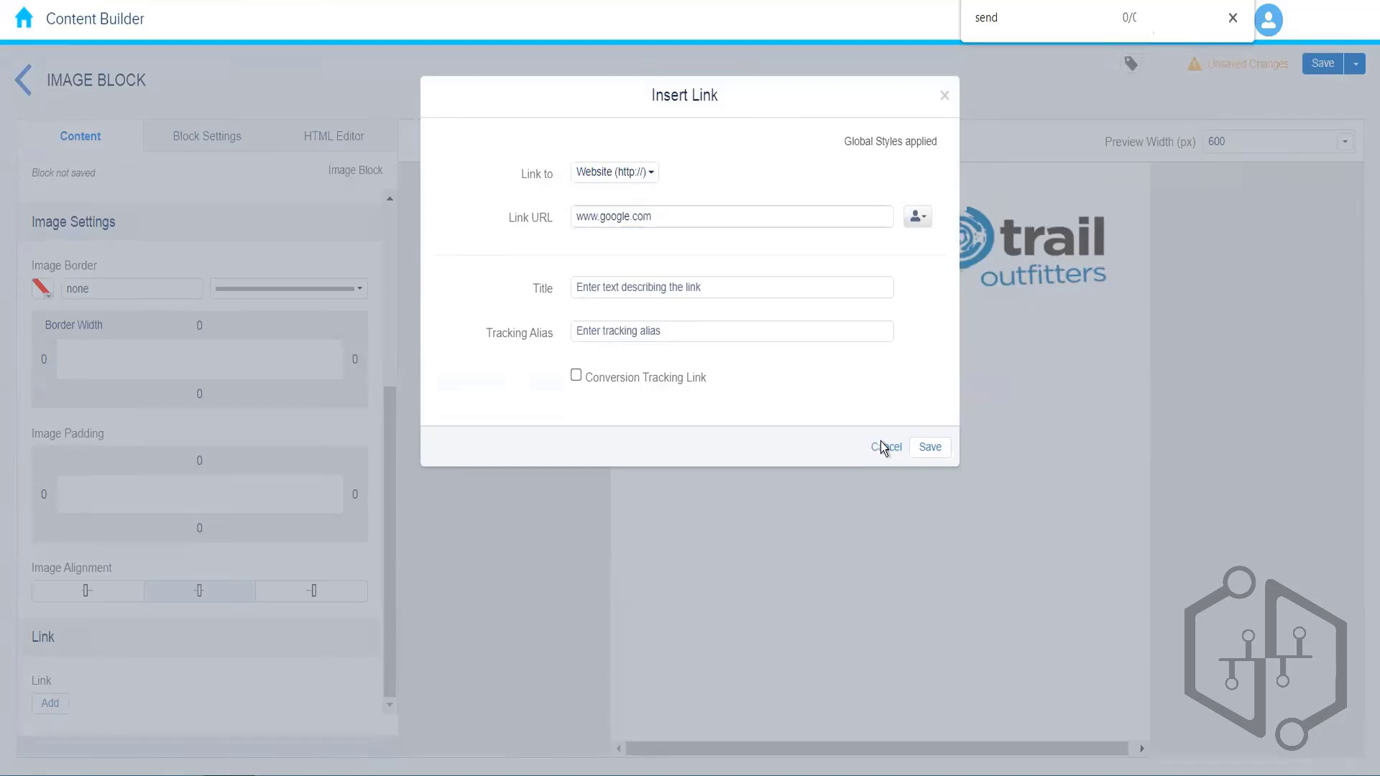
click(928, 448)
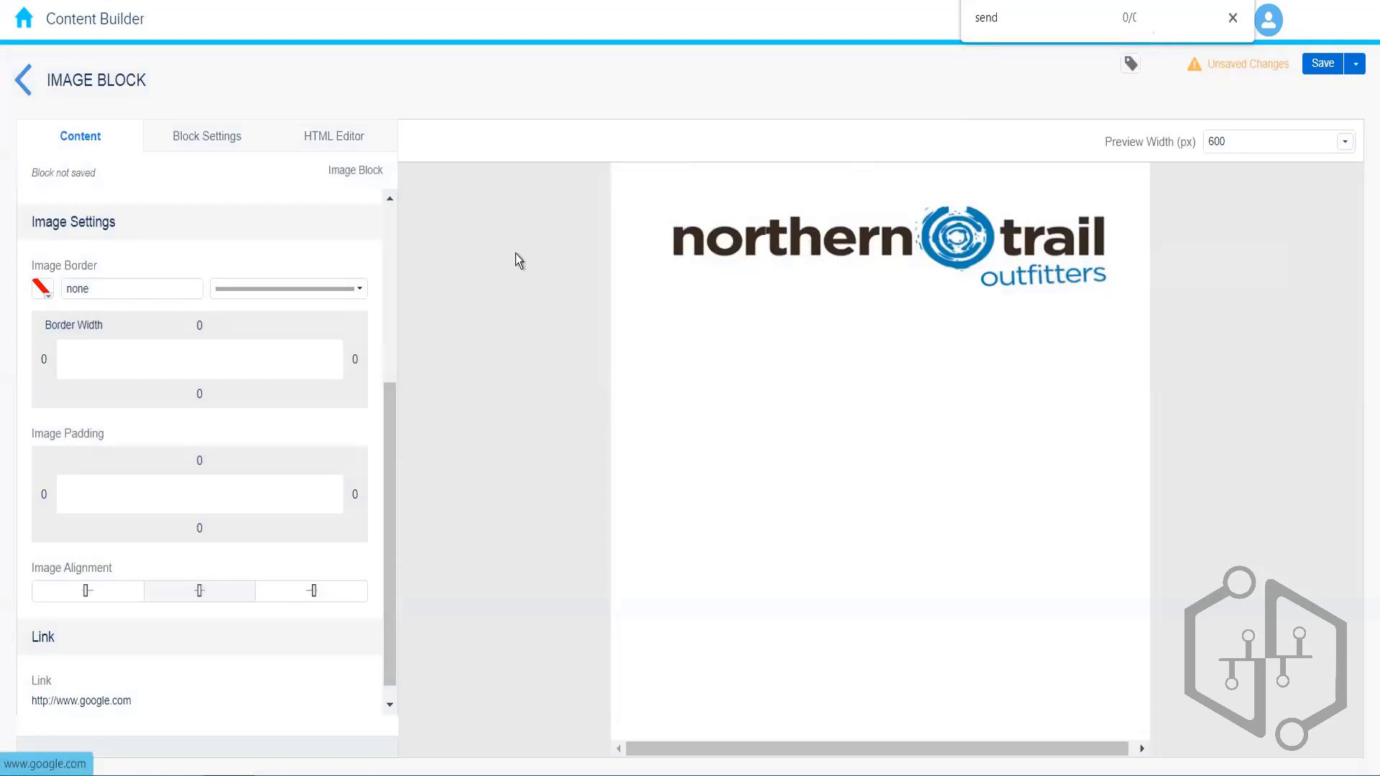
Step: Review the image block's content options, block styling settings and generated HTML code
drag(390, 480, 389, 181)
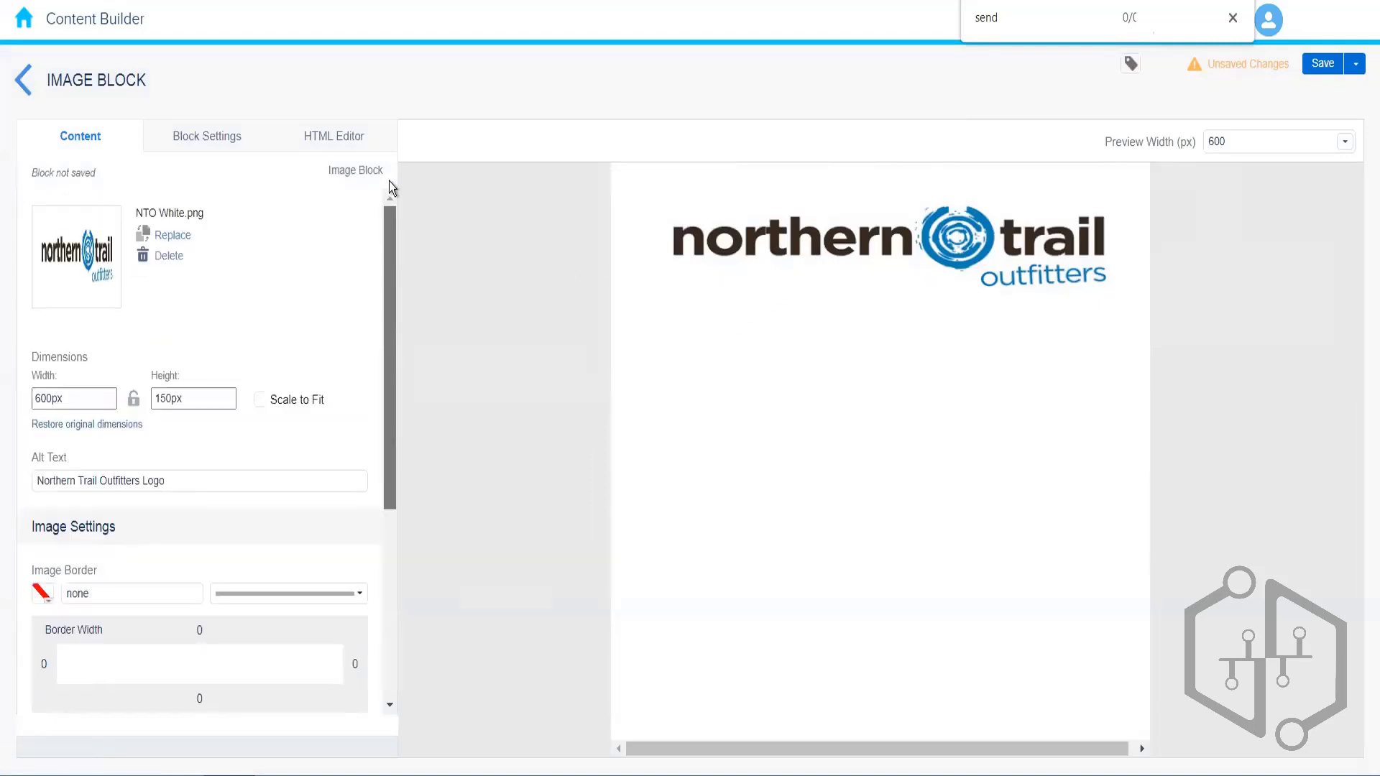
click(227, 141)
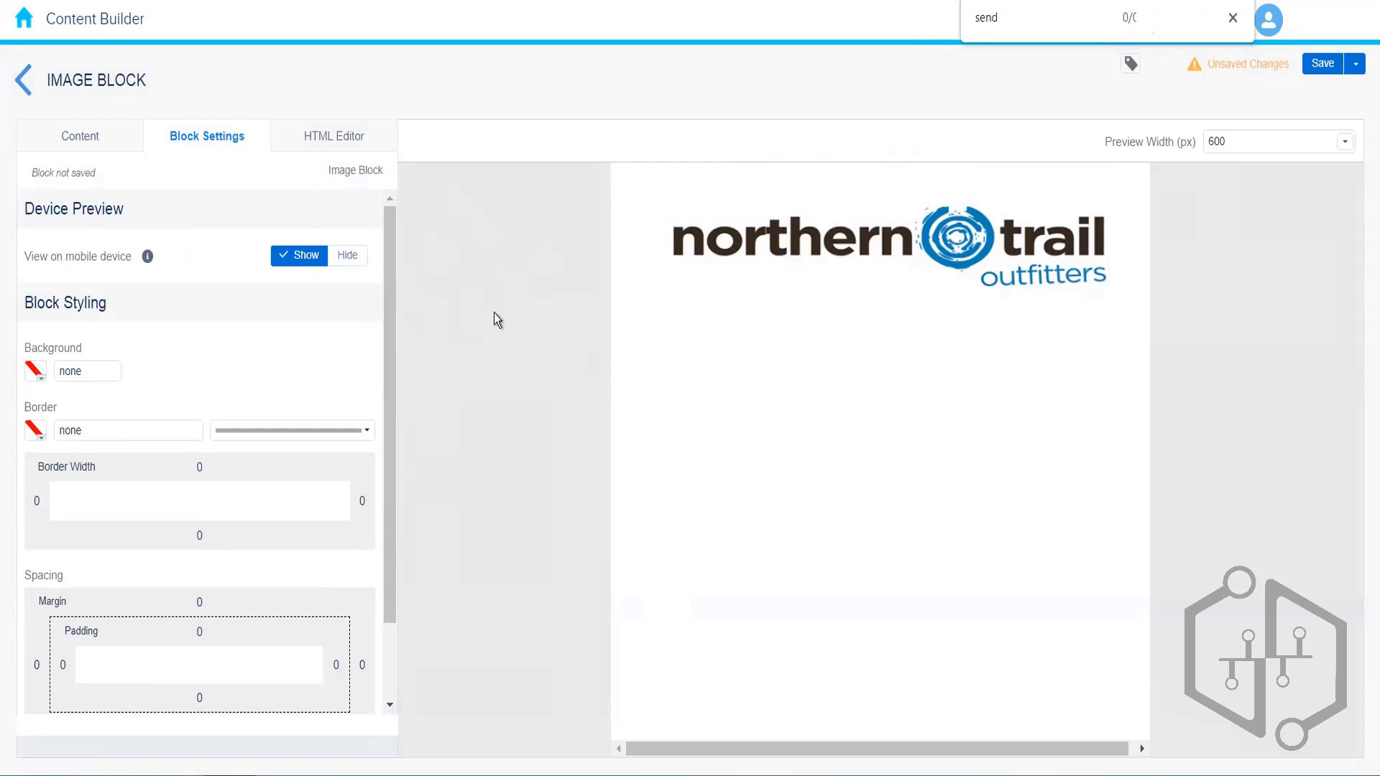
click(334, 136)
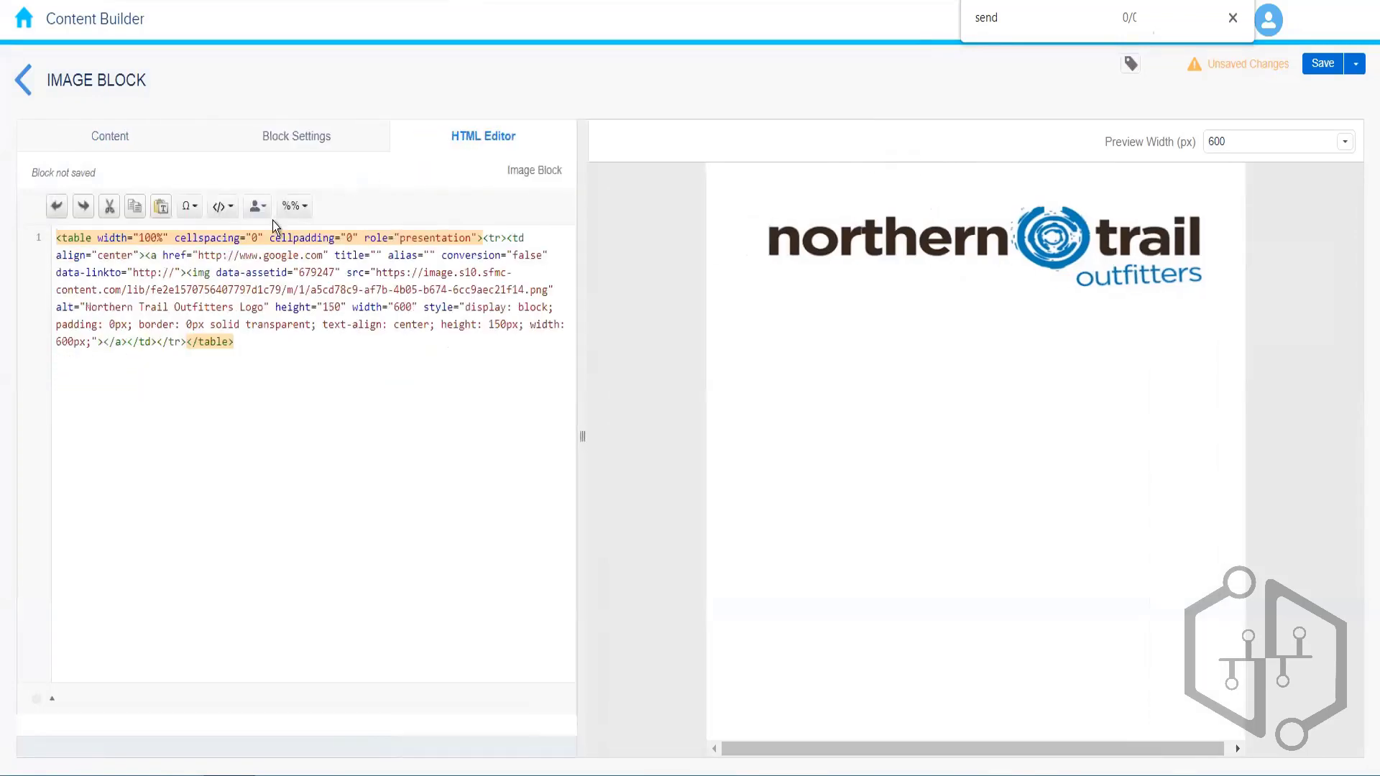
click(259, 349)
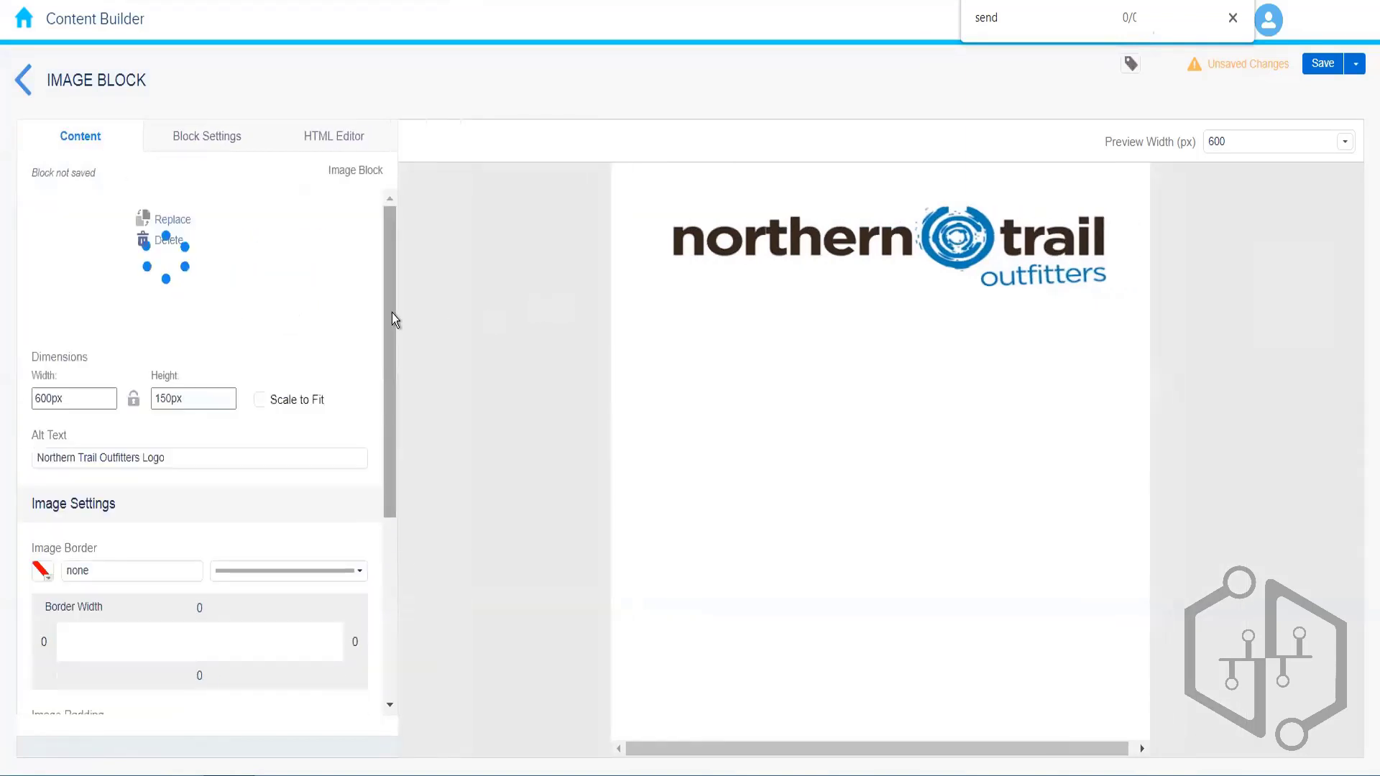
drag(392, 410, 387, 608)
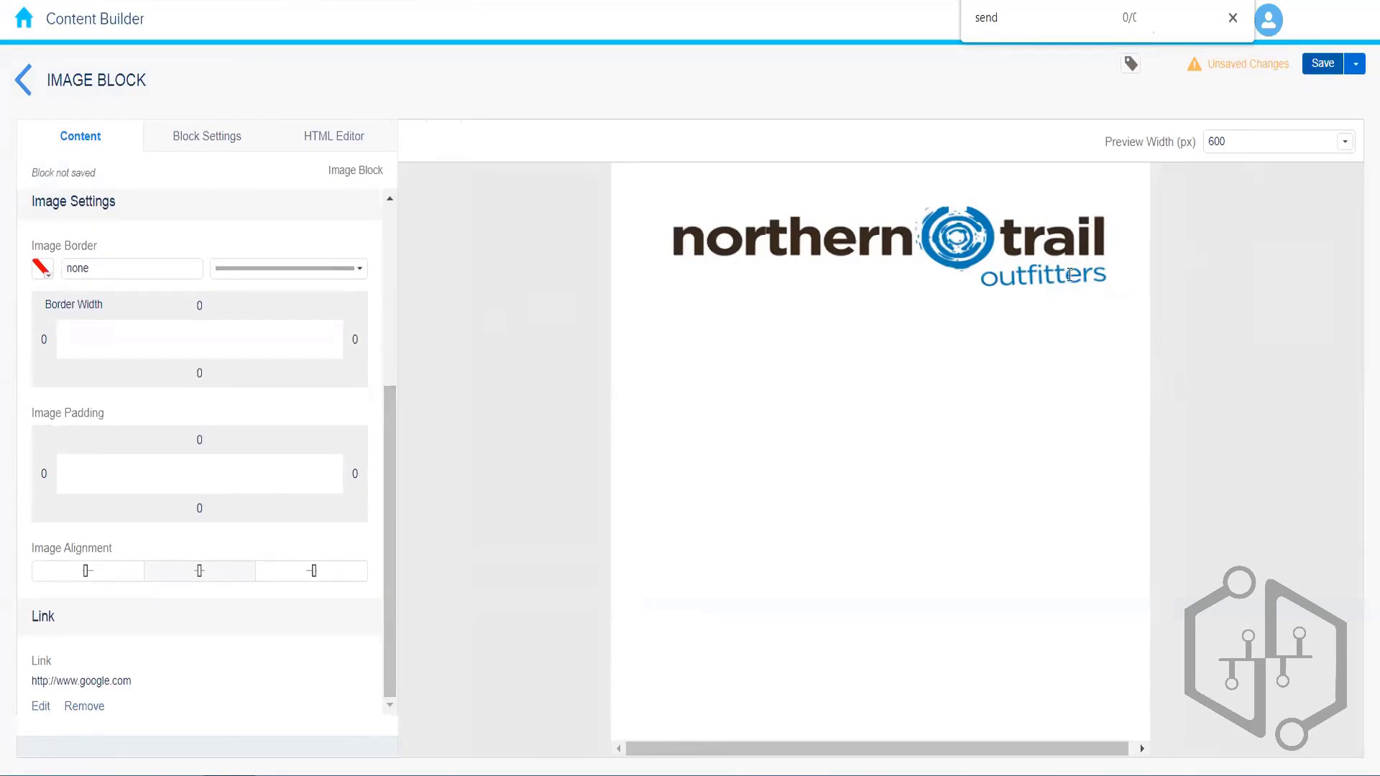
Step: Save the image block under the name "Image Block Demo"
click(1323, 64)
click(1139, 134)
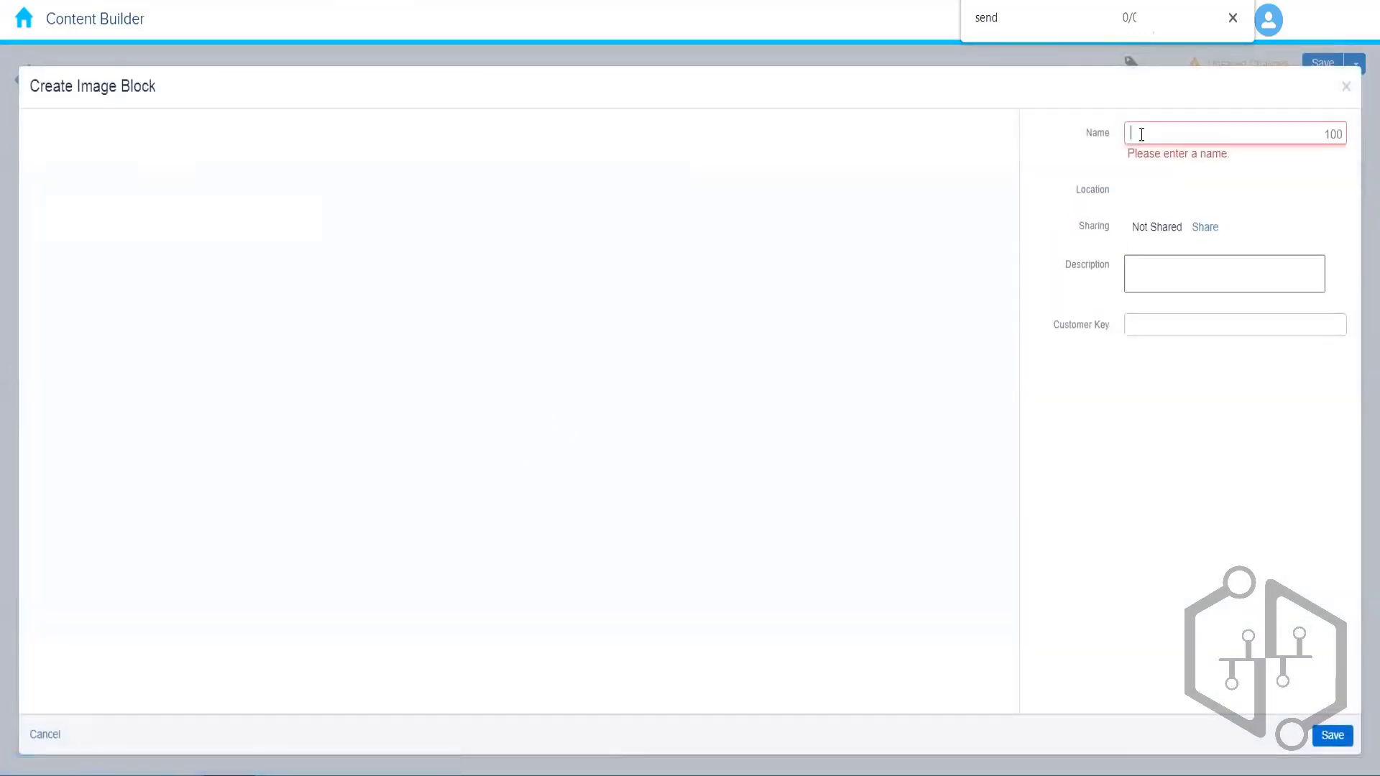
text(Inage )
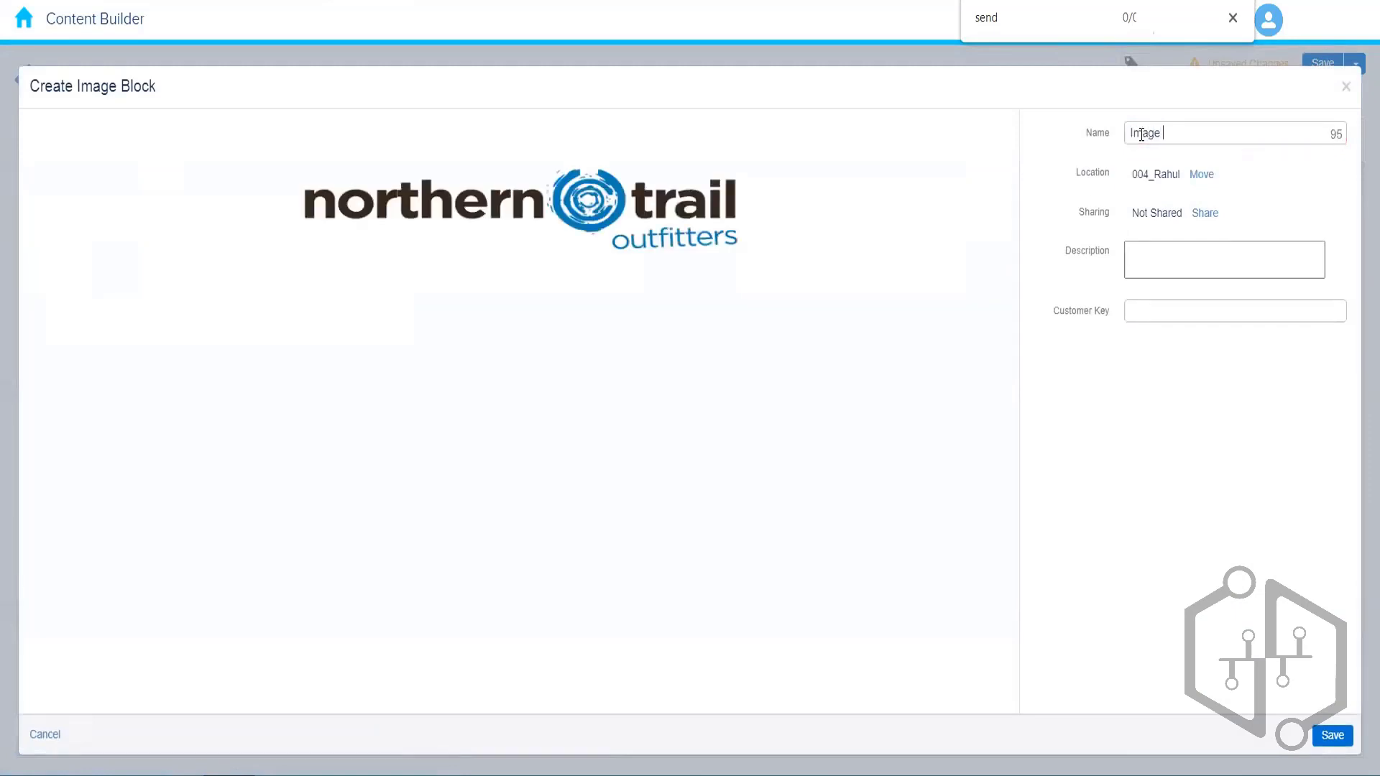
text(Block Demo)
click(895, 361)
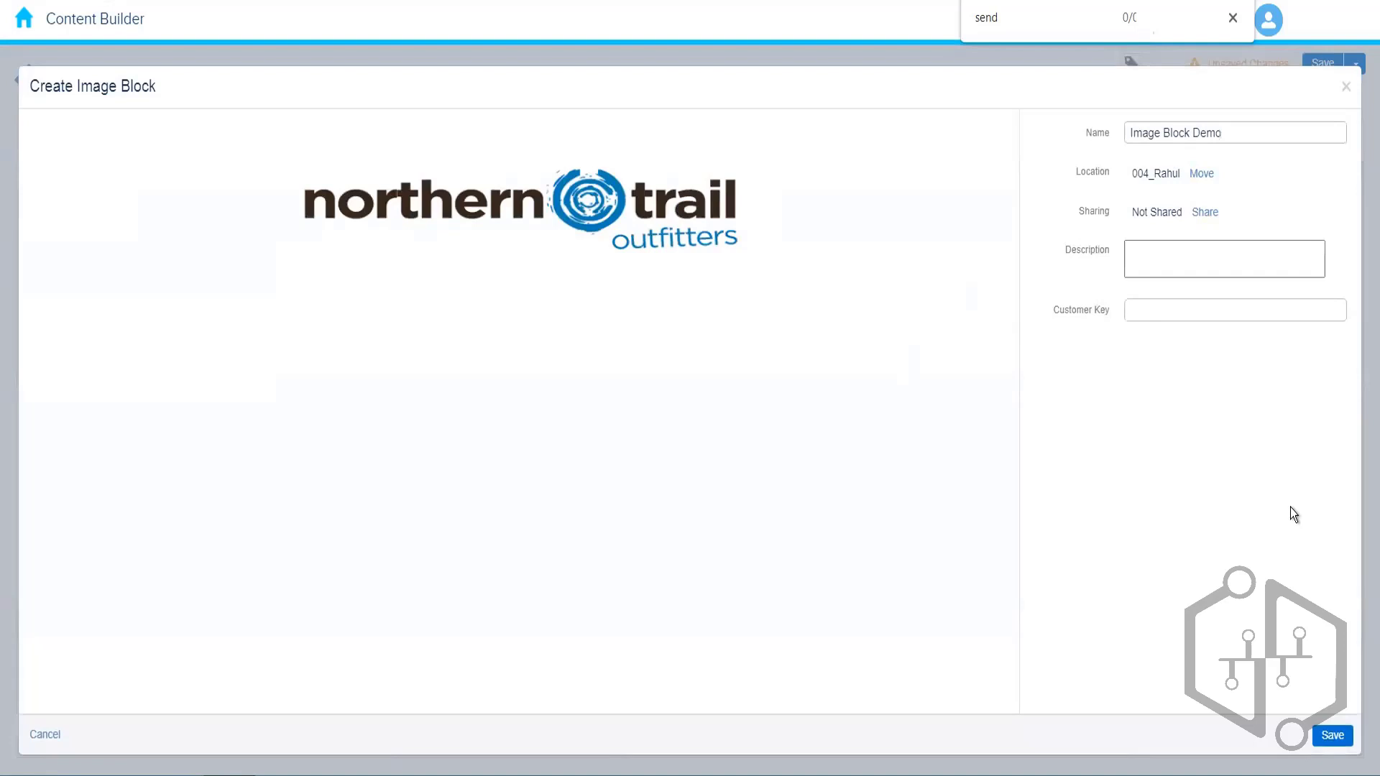
click(1329, 735)
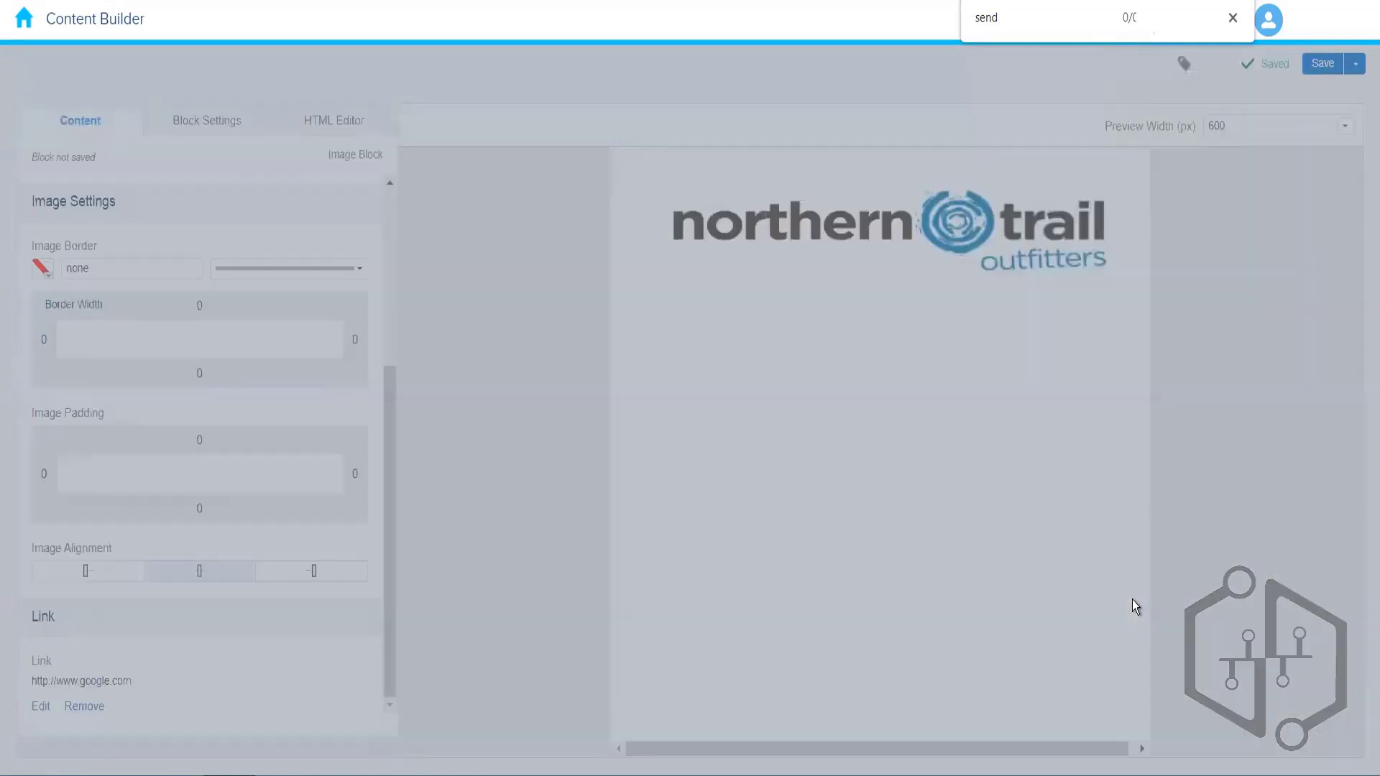